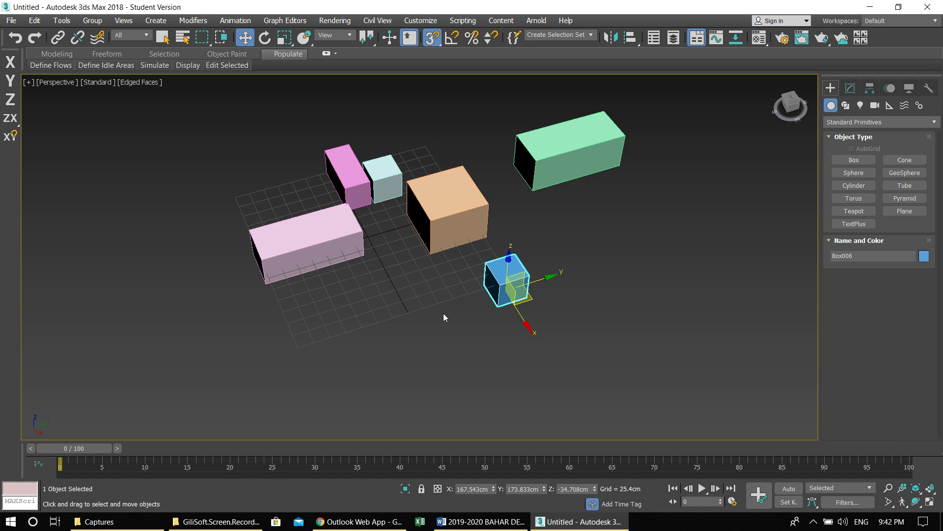
# Examine the boxes in the four-viewport layout and in maximized Perspective and Top viewports
pyautogui.hotkey('alt', 'w')
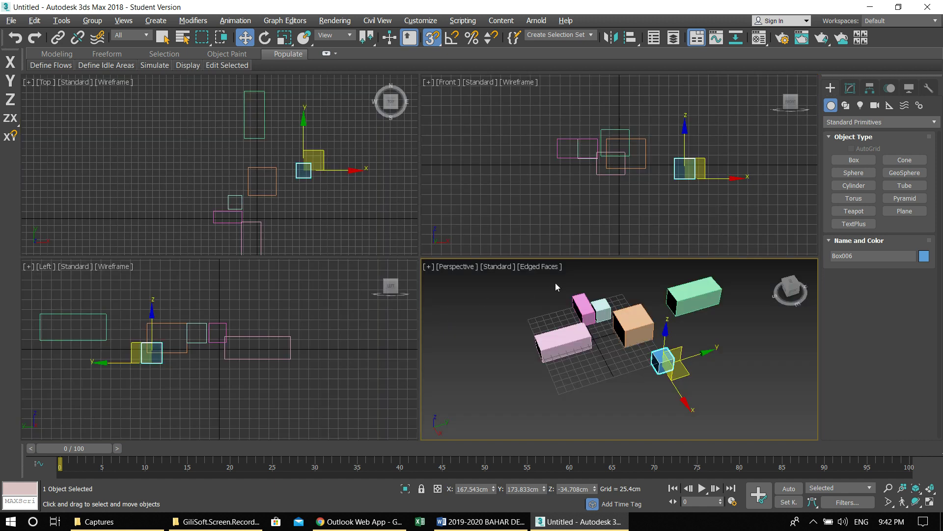
pyautogui.moveTo(630, 387); pyautogui.dragTo(611, 392, button='middle')
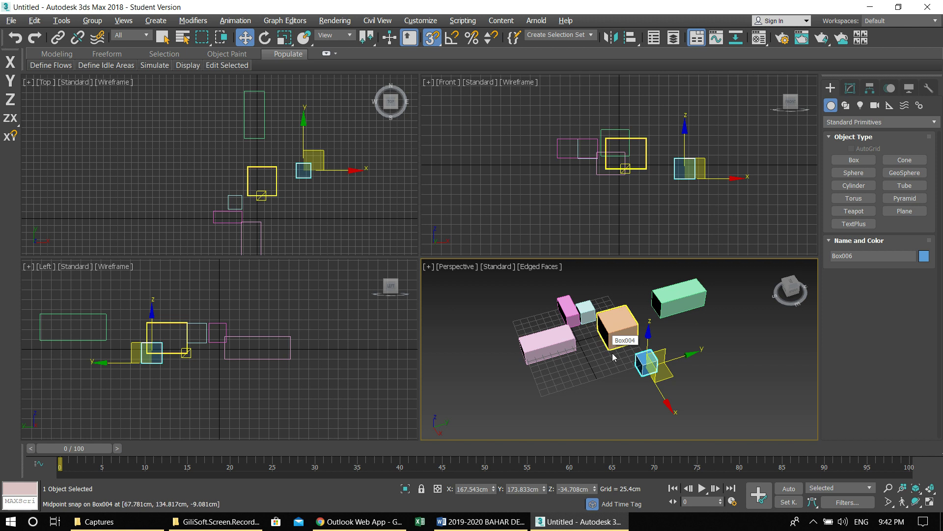
pyautogui.moveTo(613, 353); pyautogui.dragTo(594, 351, button='middle')
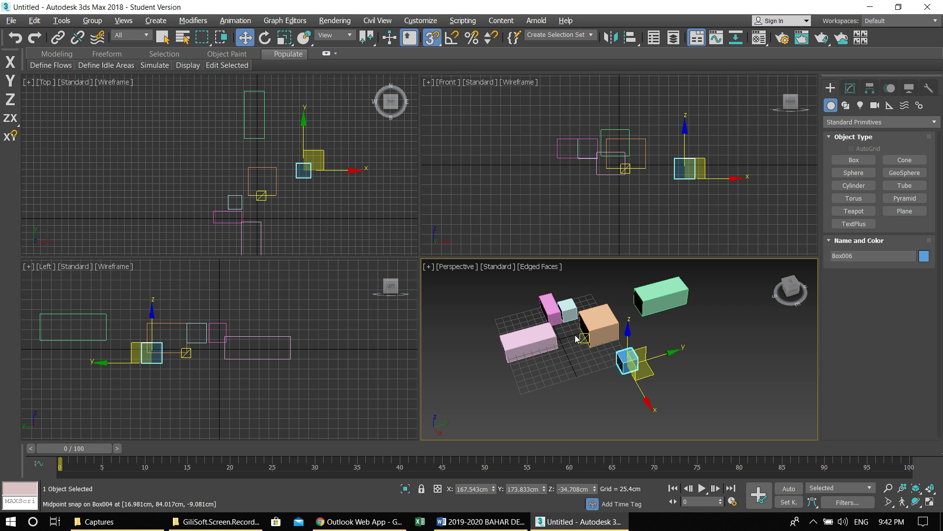
pyautogui.moveTo(527, 358); pyautogui.dragTo(518, 362, button='middle')
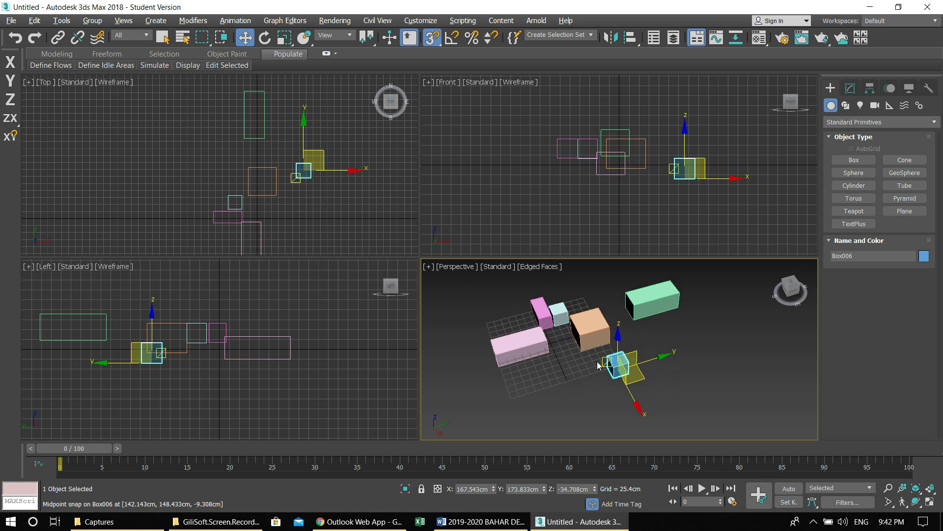
pyautogui.hotkey('alt', 'w')
pyautogui.hotkey('alt', 'w')
pyautogui.hotkey('alt', 'w')
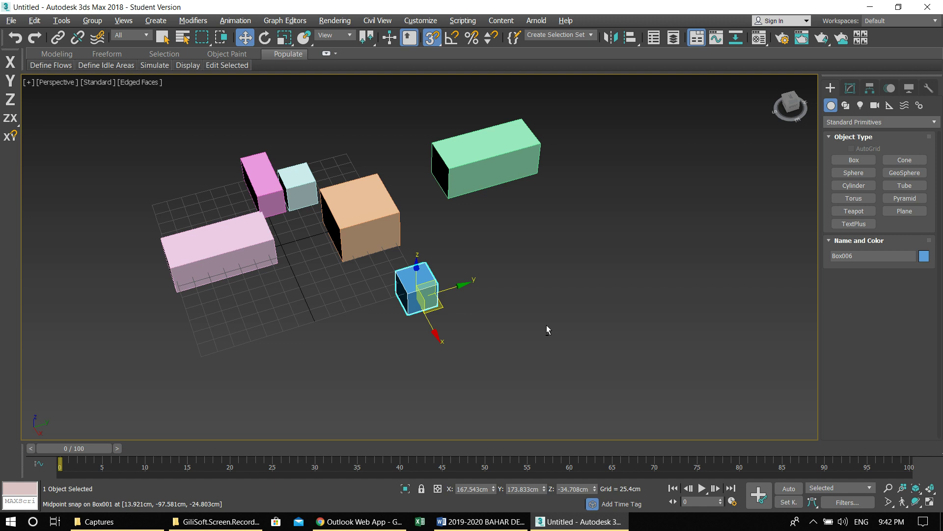
pyautogui.hotkey('alt', 'w')
pyautogui.hotkey('alt', 'w')
pyautogui.hotkey('alt', 'w')
pyautogui.hotkey('alt', 'w')
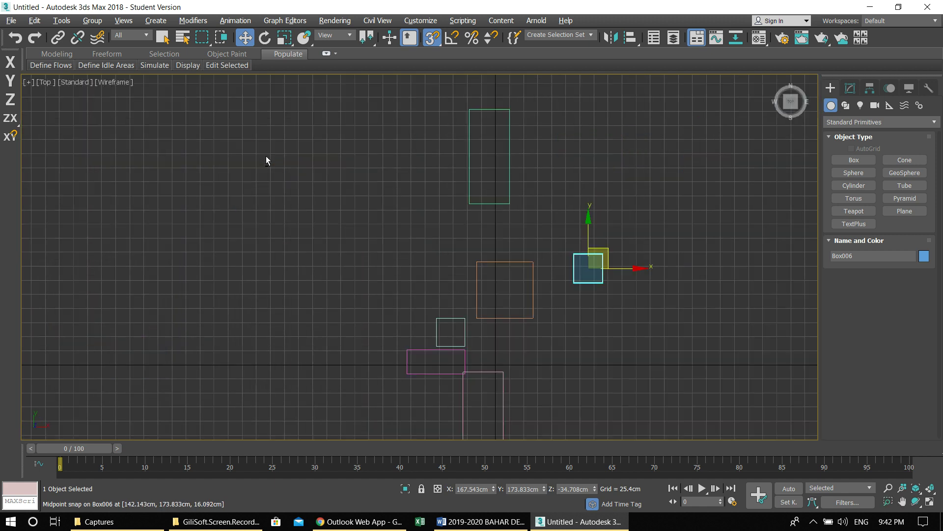
pyautogui.hotkey('alt', 'w')
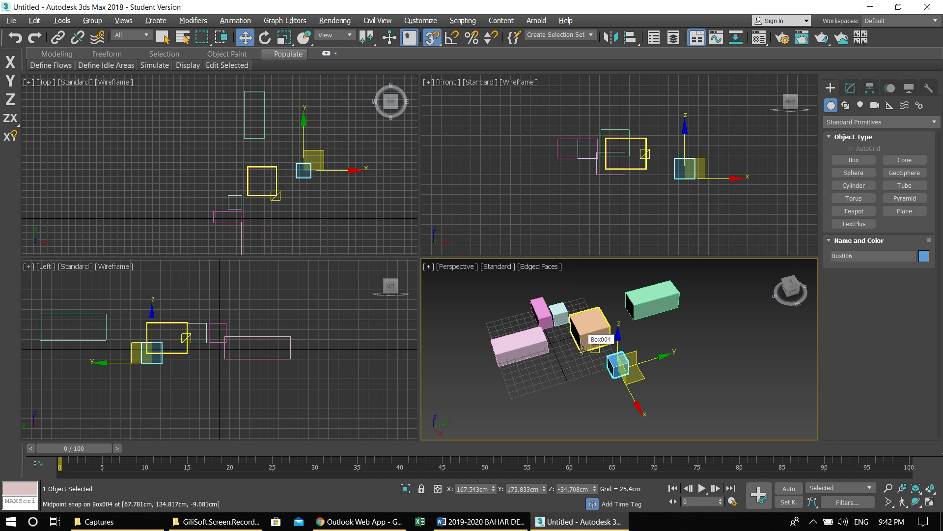
# Turn off 3D snapping and constrain movement to the X axis
pyautogui.click(431, 44)
pyautogui.press('F5')
pyautogui.moveTo(585, 288)
pyautogui.mouseDown(button='middle')
pyautogui.moveTo(551, 214)
pyautogui.moveTo(679, 310)
pyautogui.moveTo(618, 314)
pyautogui.moveTo(581, 278)
pyautogui.mouseUp(button='middle')
pyautogui.click(532, 344)
pyautogui.moveTo(570, 347)
pyautogui.keyDown('alt'); pyautogui.mouseDown(button='middle')
pyautogui.moveTo(521, 352)
pyautogui.moveTo(580, 350)
pyautogui.moveTo(567, 343)
pyautogui.mouseUp(button='middle'); pyautogui.keyUp('alt')
pyautogui.scroll(-3, 566, 343)
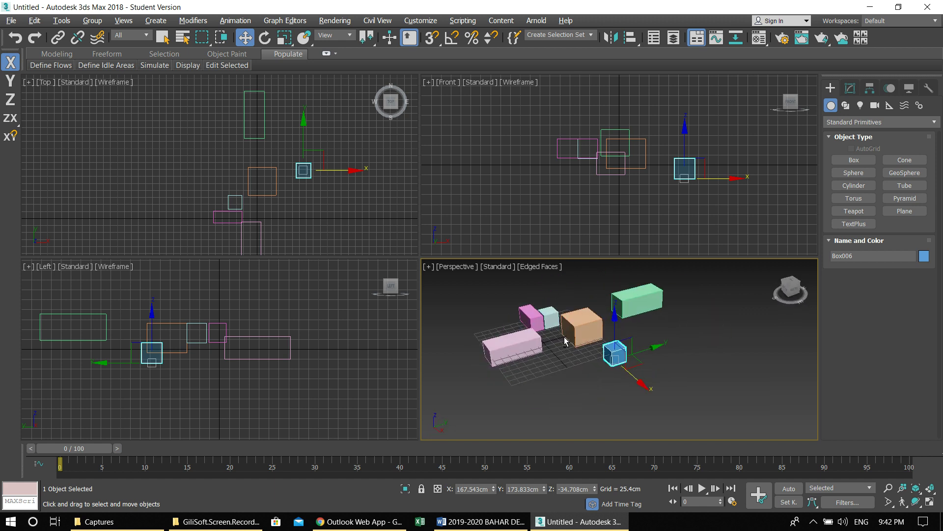
# Select the large orange box in the Perspective viewport
pyautogui.click(588, 325)
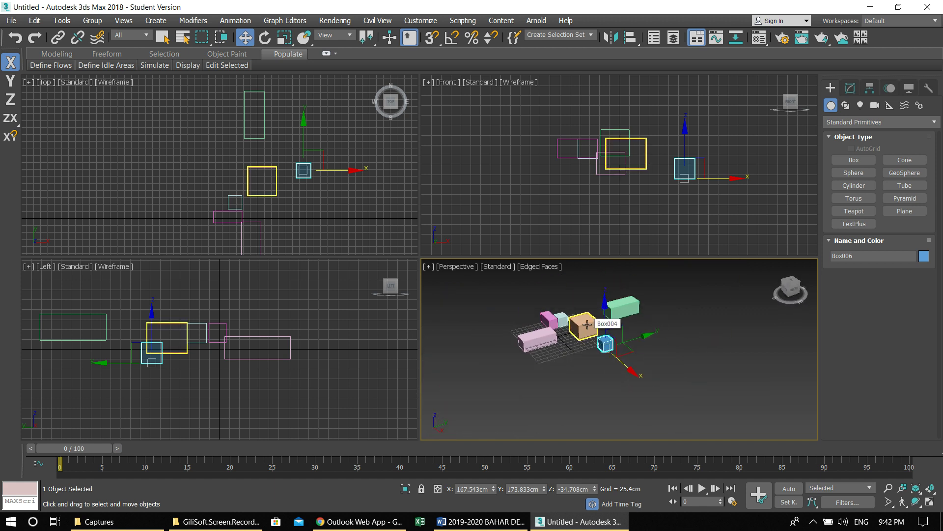
pyautogui.scroll(5, 587, 324)
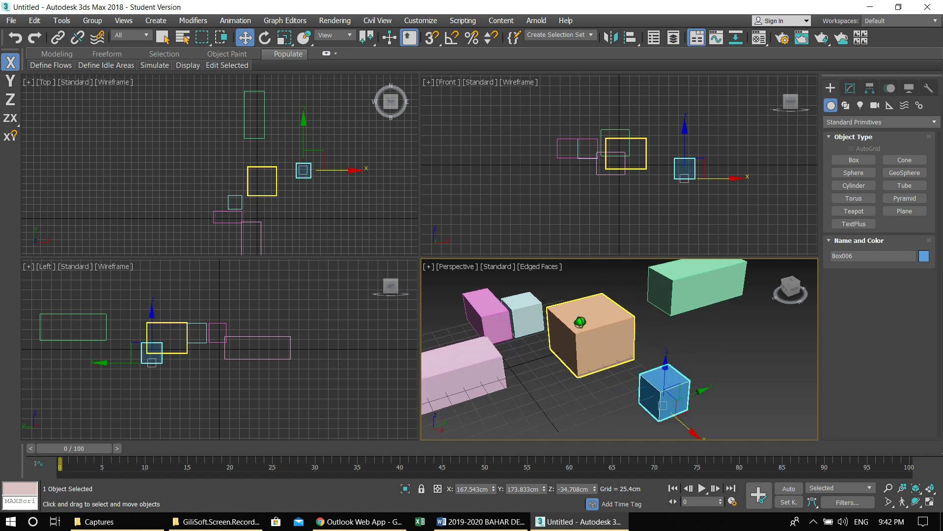
pyautogui.scroll(-6, 587, 325)
pyautogui.scroll(5, 580, 322)
pyautogui.scroll(-3, 563, 324)
pyautogui.click(563, 325)
pyautogui.click(586, 330)
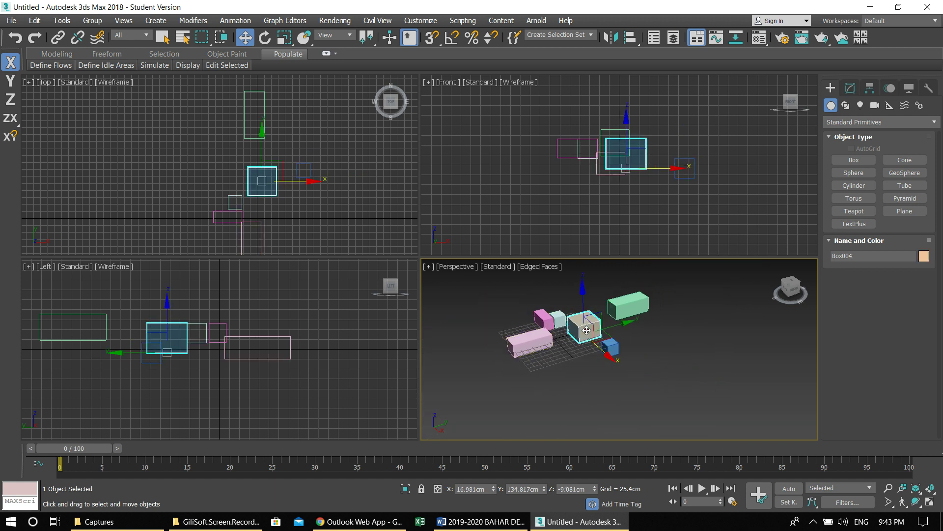
# Zoom to the selected orange box, inspect it from other angles, and maximize the Perspective viewport
pyautogui.press('z')
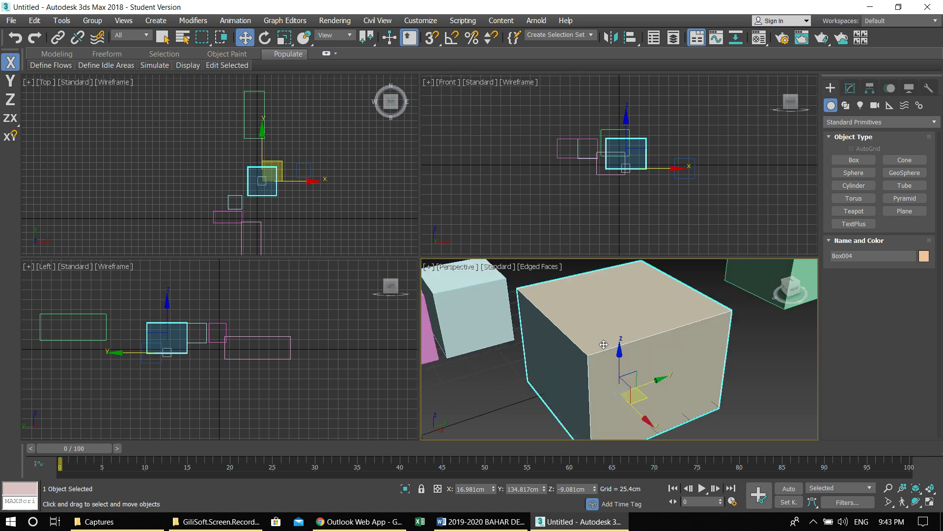
pyautogui.scroll(-5, 604, 345)
pyautogui.keyDown('alt'); pyautogui.moveTo(600, 349); pyautogui.dragTo(584, 366, button='middle'); pyautogui.keyUp('alt')
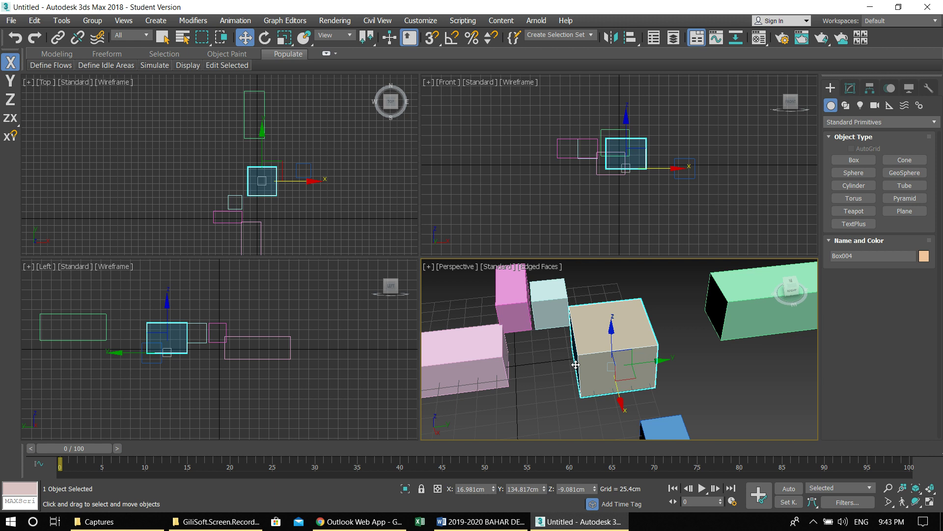
pyautogui.keyDown('alt'); pyautogui.moveTo(547, 375); pyautogui.dragTo(608, 372, button='middle'); pyautogui.keyUp('alt')
pyautogui.scroll(-3, 588, 374)
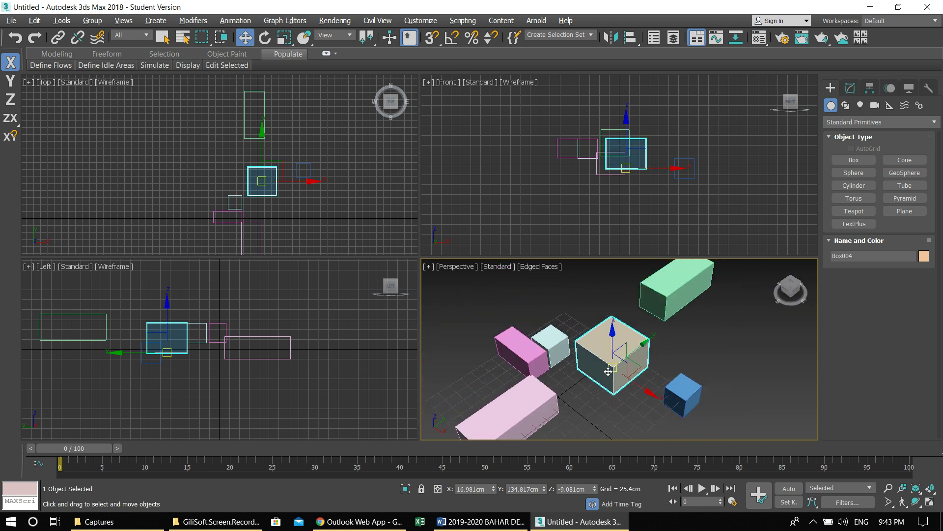
pyautogui.hotkey('alt', 'w')
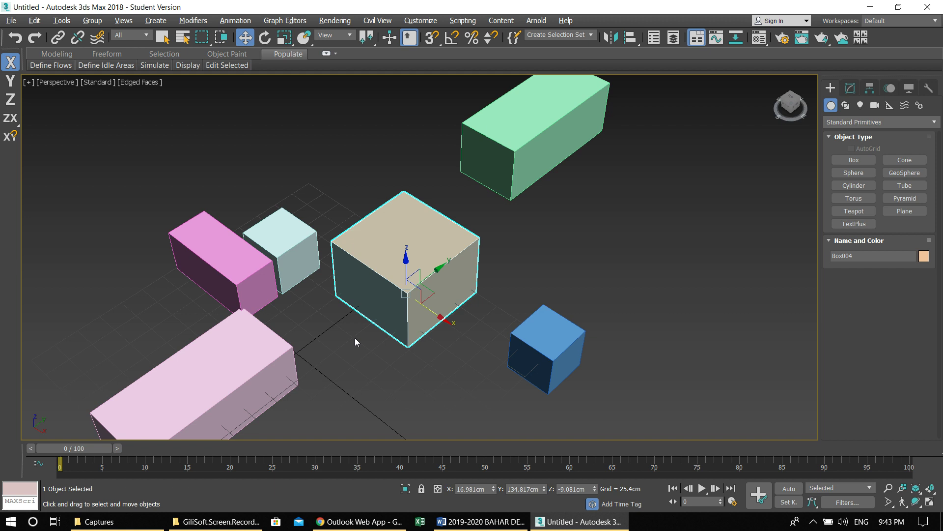
pyautogui.moveTo(362, 342); pyautogui.dragTo(430, 346, button='middle')
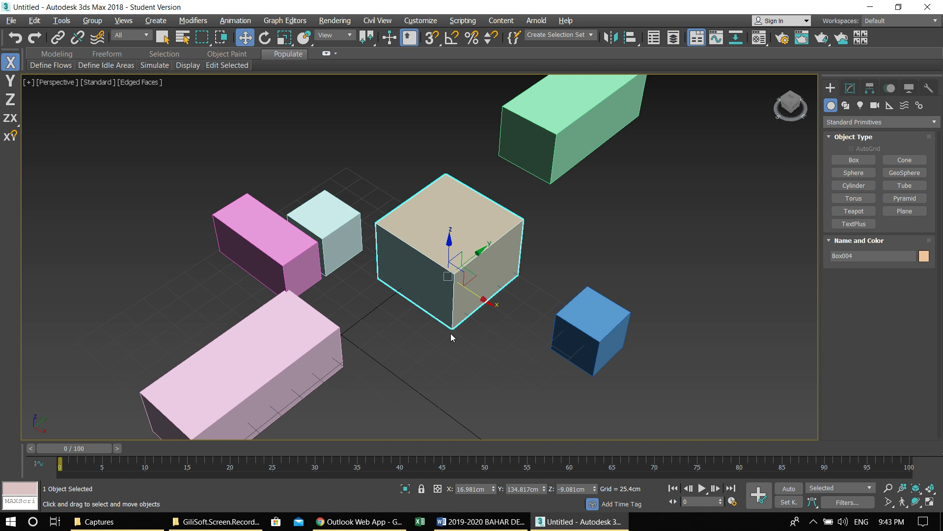
# Lock the selection on the orange box and move it along the X axis to about 44.4 cm
pyautogui.press('space')
pyautogui.click(576, 316)
pyautogui.moveTo(487, 301); pyautogui.dragTo(506, 314)
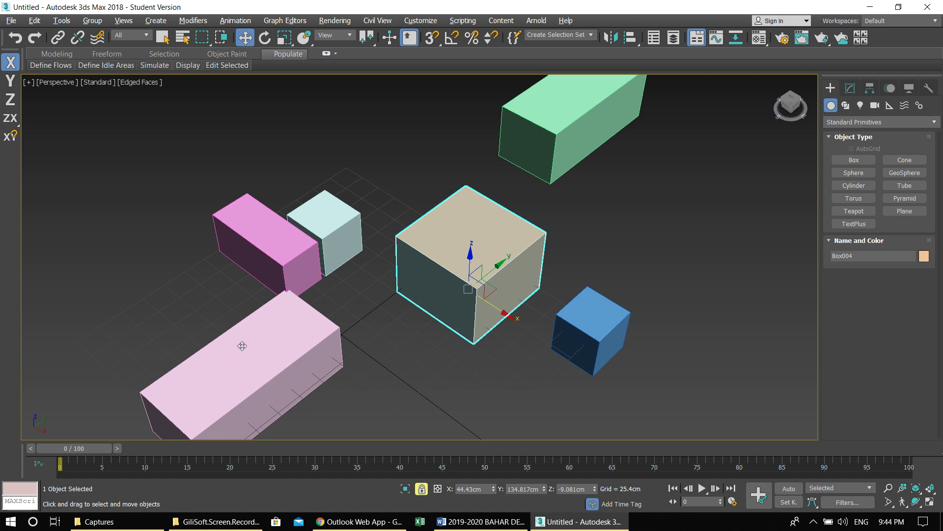
# Unlock the selection and deselect the orange box
pyautogui.click(421, 490)
pyautogui.moveTo(492, 348); pyautogui.dragTo(423, 344, button='middle')
pyautogui.click(358, 343)
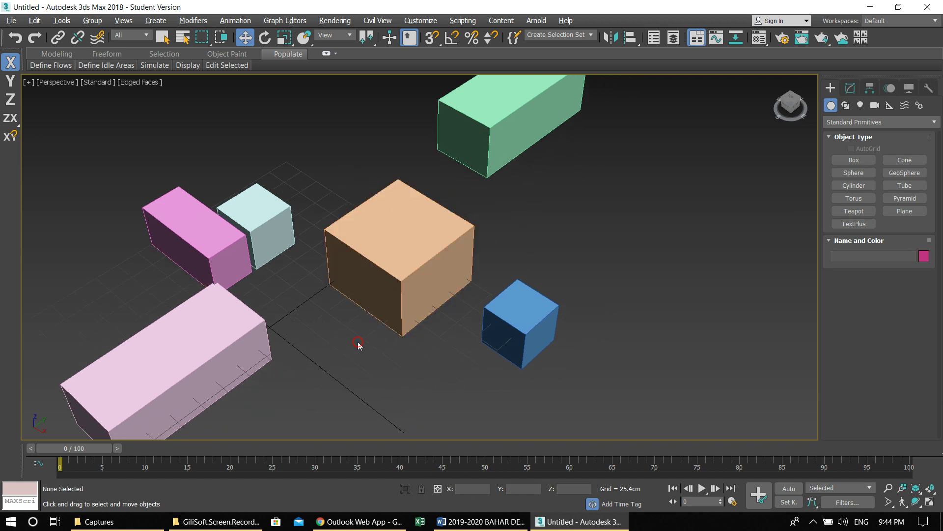
# Turn on 3D snapping and clear all snap types except Grid Points
pyautogui.scroll(-3, 358, 343)
pyautogui.moveTo(327, 295); pyautogui.dragTo(361, 278, button='middle')
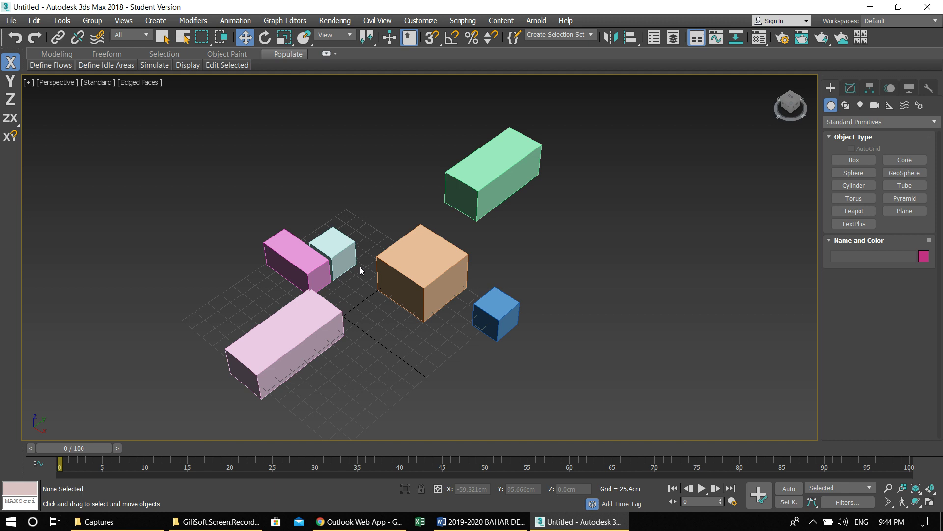
pyautogui.scroll(3, 368, 273)
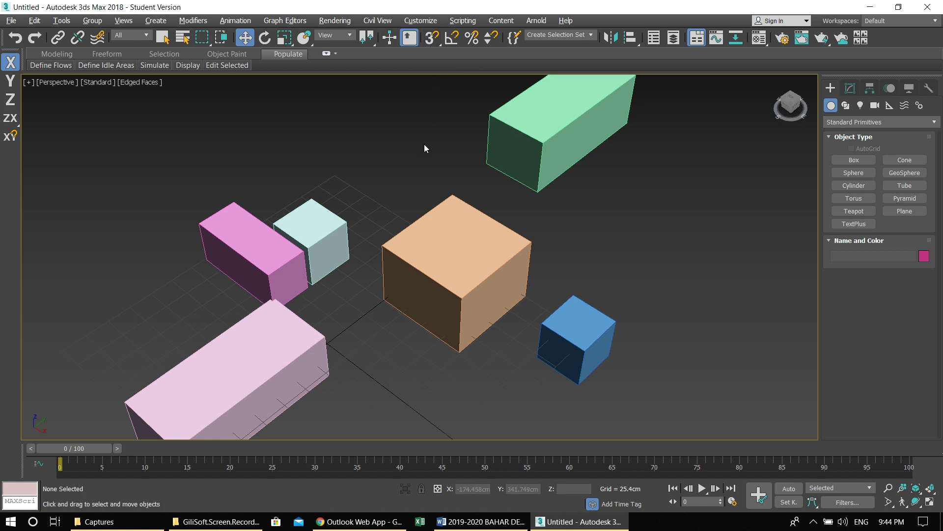
pyautogui.moveTo(411, 161); pyautogui.dragTo(410, 137, button='middle')
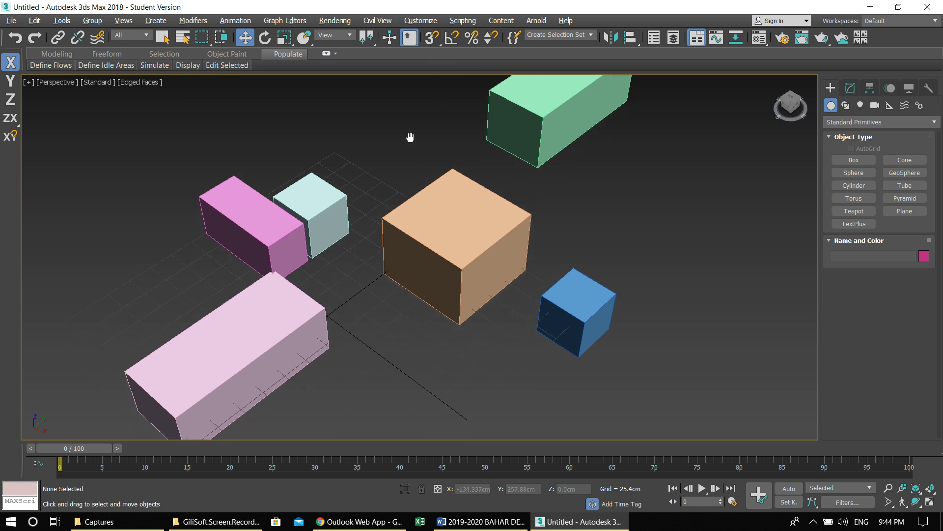
pyautogui.click(428, 42)
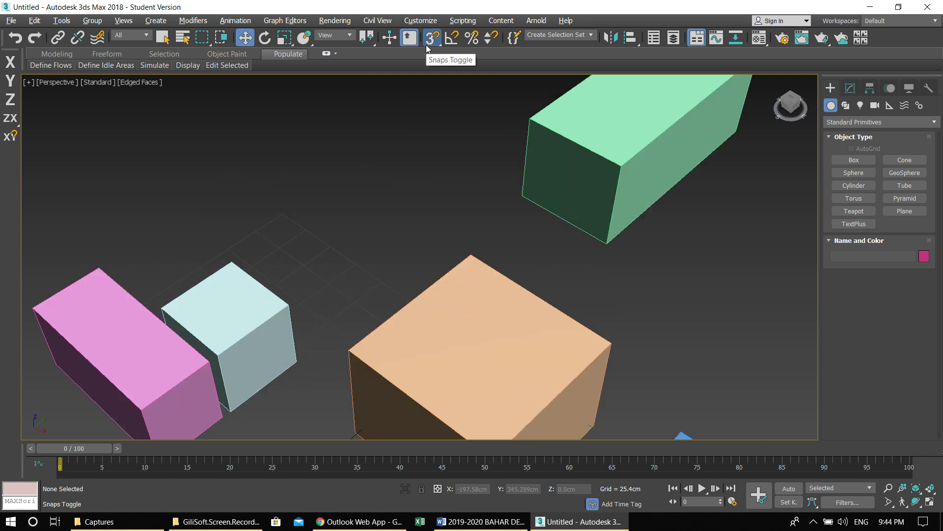
pyautogui.scroll(-5, 438, 132)
pyautogui.rightClick(432, 37)
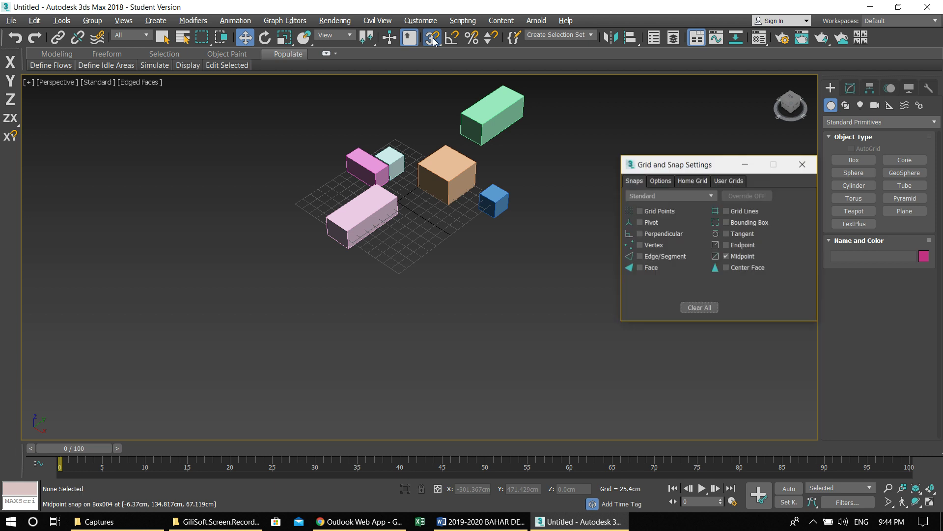
pyautogui.click(640, 211)
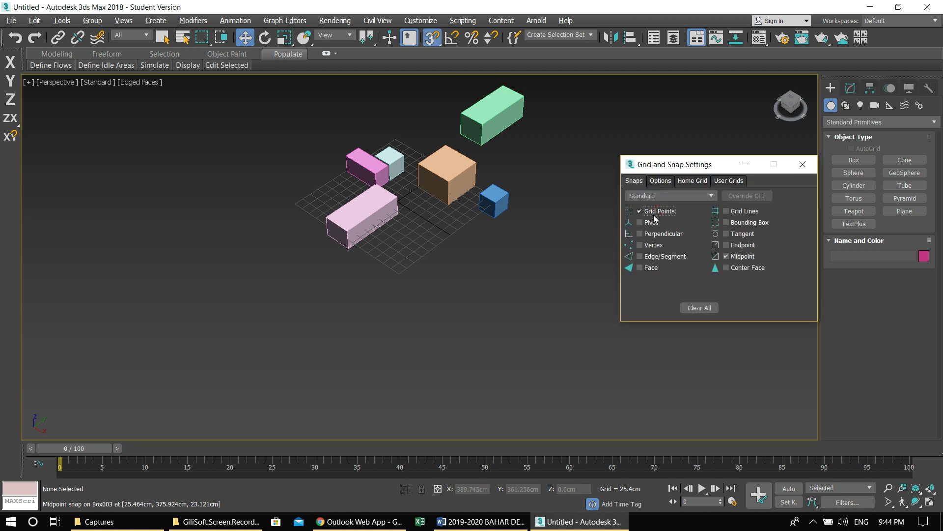
pyautogui.click(697, 308)
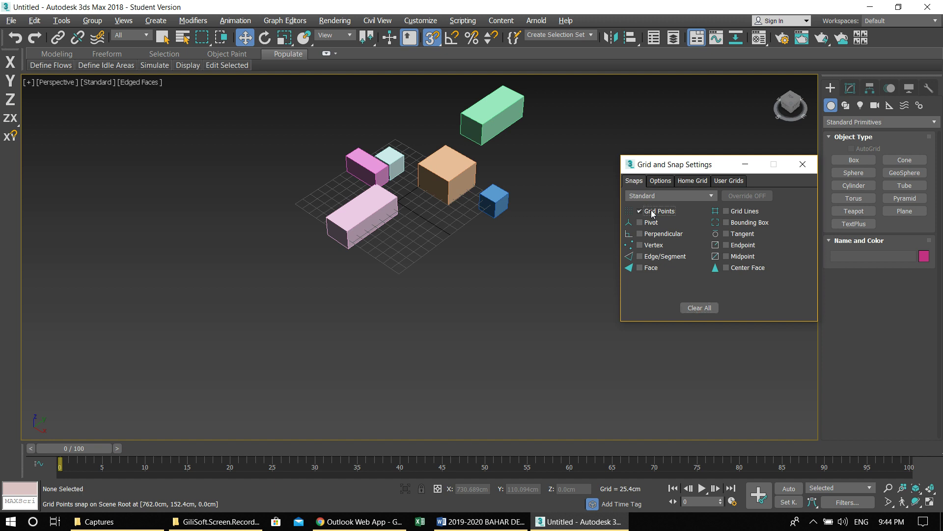
pyautogui.click(803, 164)
# Create a 50.8 × 50.8 × 50.8 cm box snapped to grid points between the long pink box and the blue box
pyautogui.scroll(6, 400, 248)
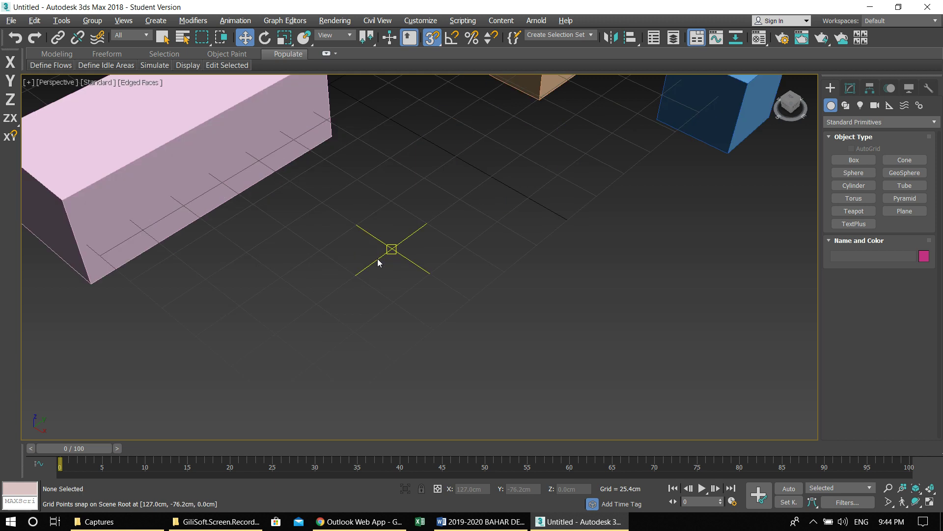
pyautogui.scroll(-6, 458, 229)
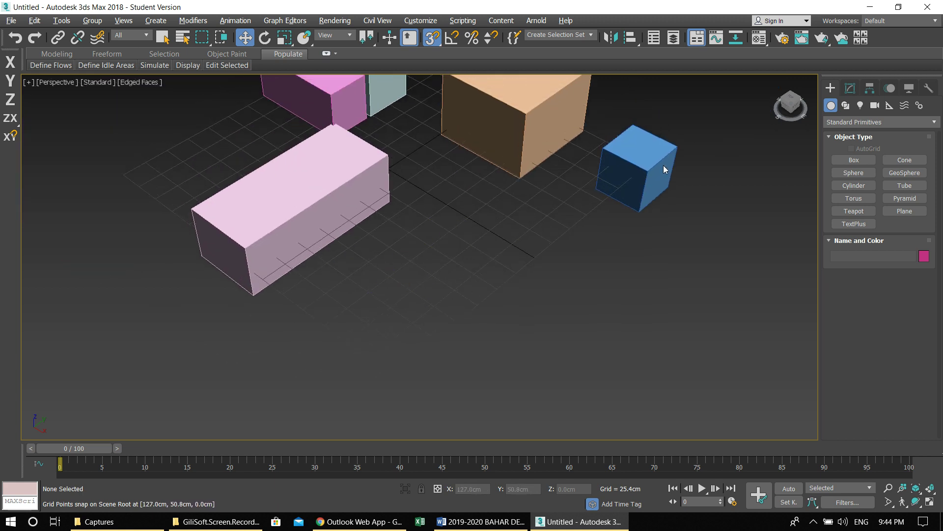
pyautogui.click(845, 160)
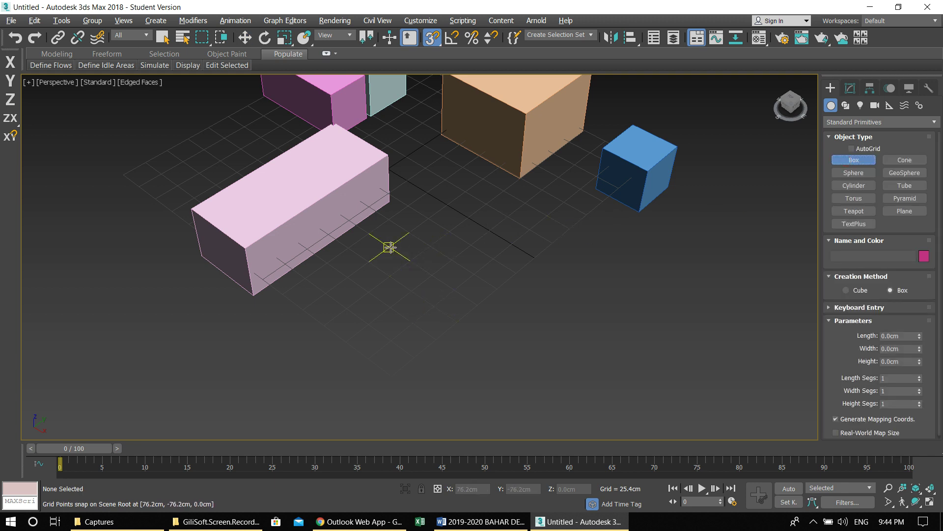
pyautogui.moveTo(391, 247); pyautogui.dragTo(478, 240)
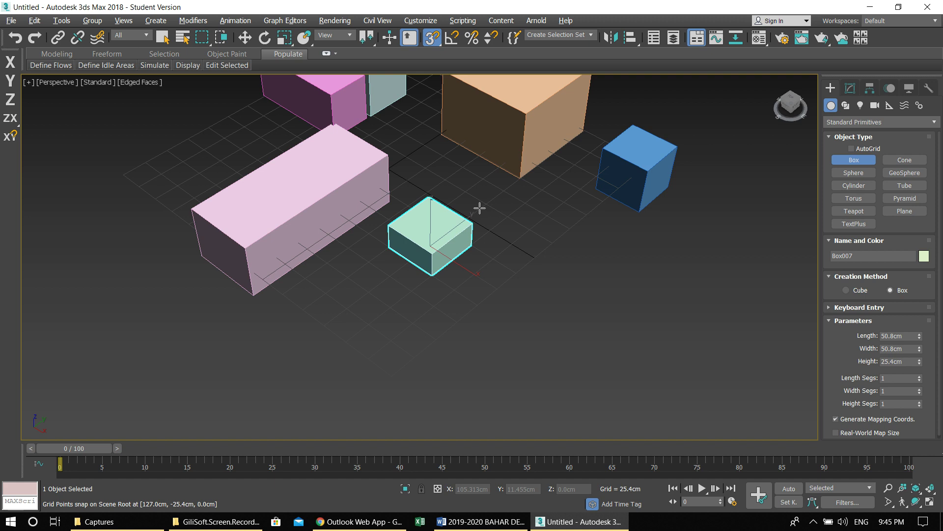
pyautogui.click(472, 177)
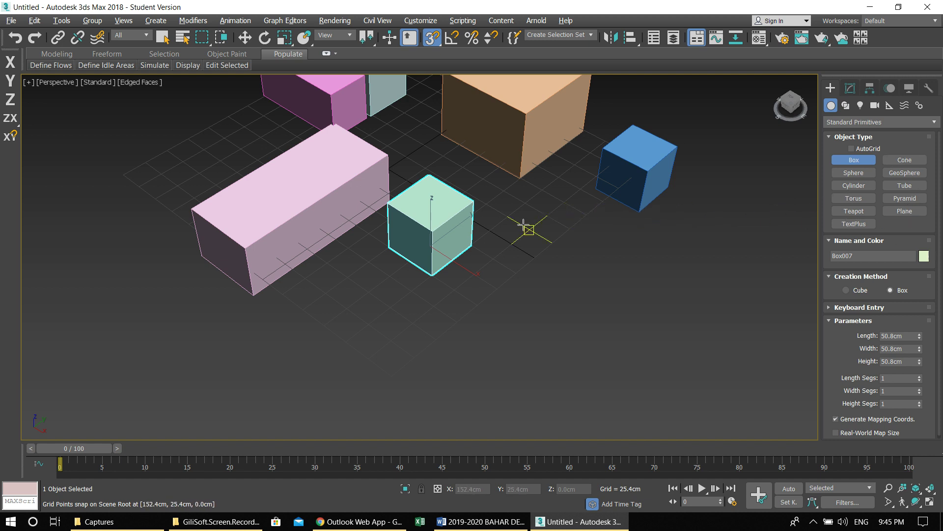
# Create a pyramid 50.8 cm wide, 50.8 cm deep and 76.2 cm high, snapped to grid points beside the new light green box
pyautogui.moveTo(524, 223); pyautogui.dragTo(501, 240, button='middle')
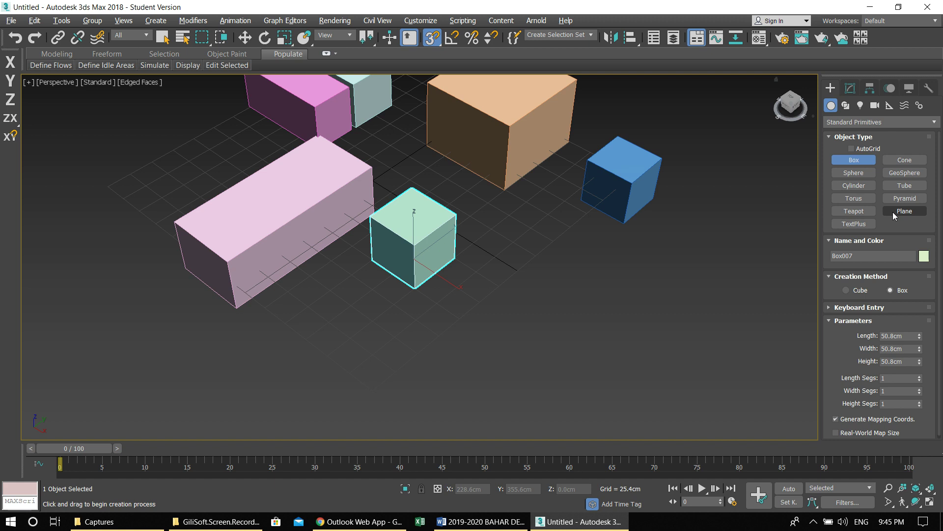
pyautogui.click(904, 198)
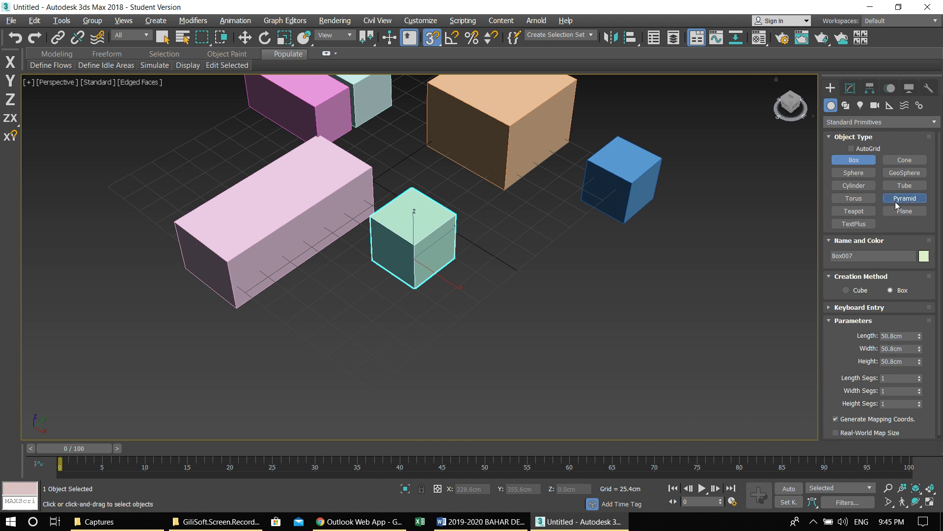
pyautogui.moveTo(517, 268); pyautogui.dragTo(527, 337)
pyautogui.click(548, 231)
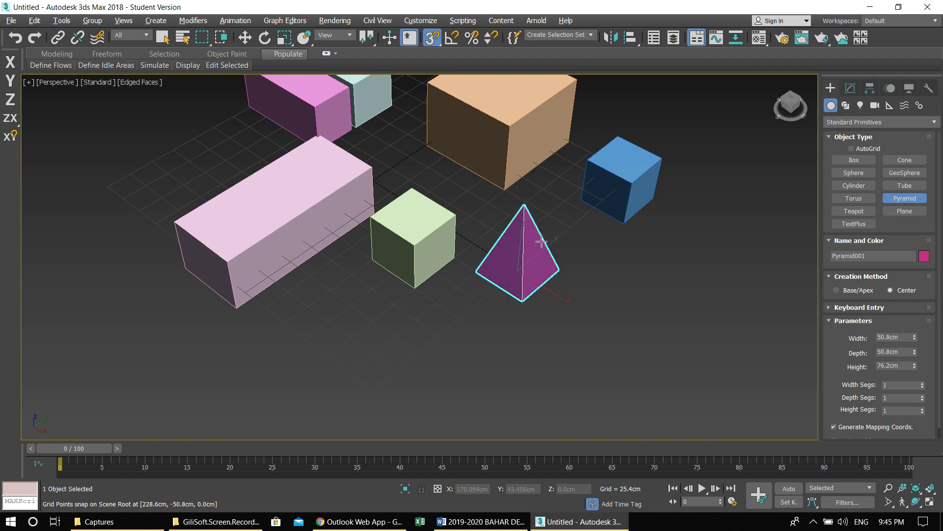
# Create a teapot with a radius of about 35.9 cm between the pyramid and the blue box
pyautogui.click(853, 212)
pyautogui.moveTo(593, 242); pyautogui.dragTo(614, 263)
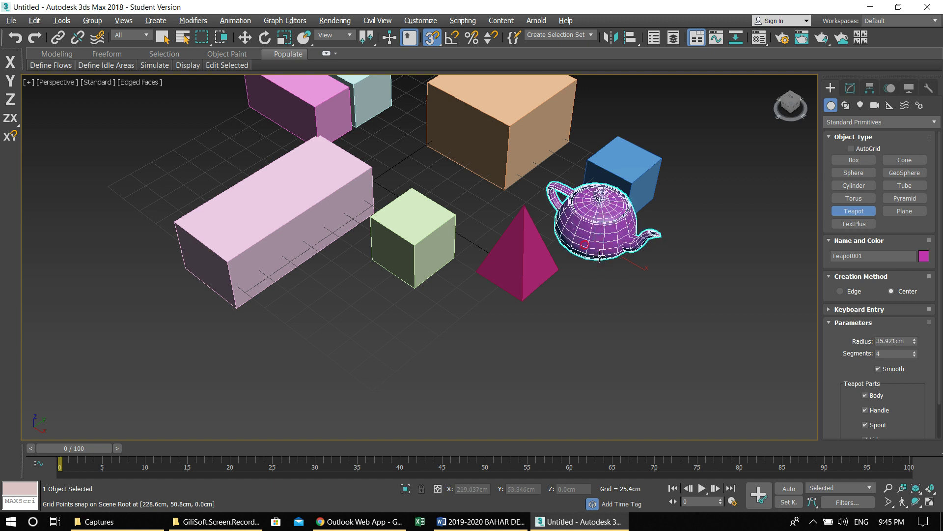
pyautogui.scroll(-2, 560, 253)
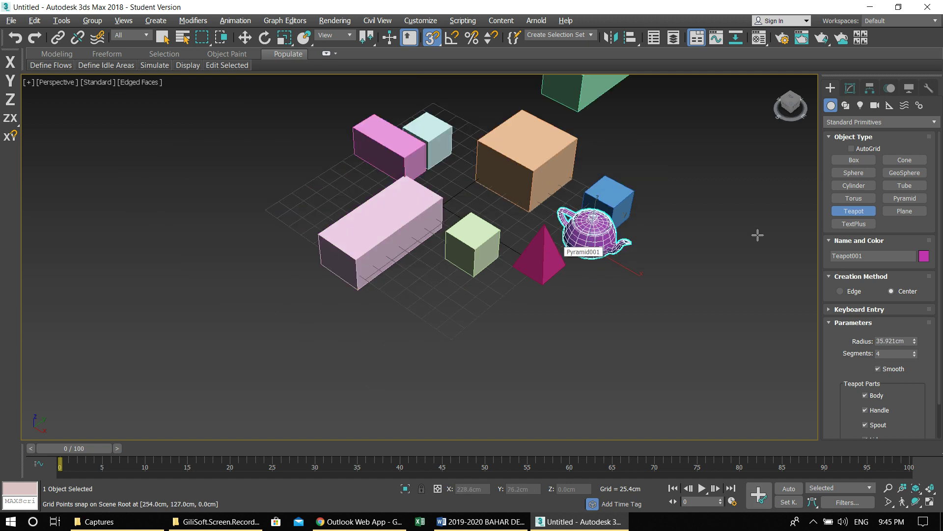
# Switch the teapot's Body and Handle parts off one at a time, restoring each to show the complete teapot again
pyautogui.moveTo(592, 265); pyautogui.dragTo(592, 277, button='middle')
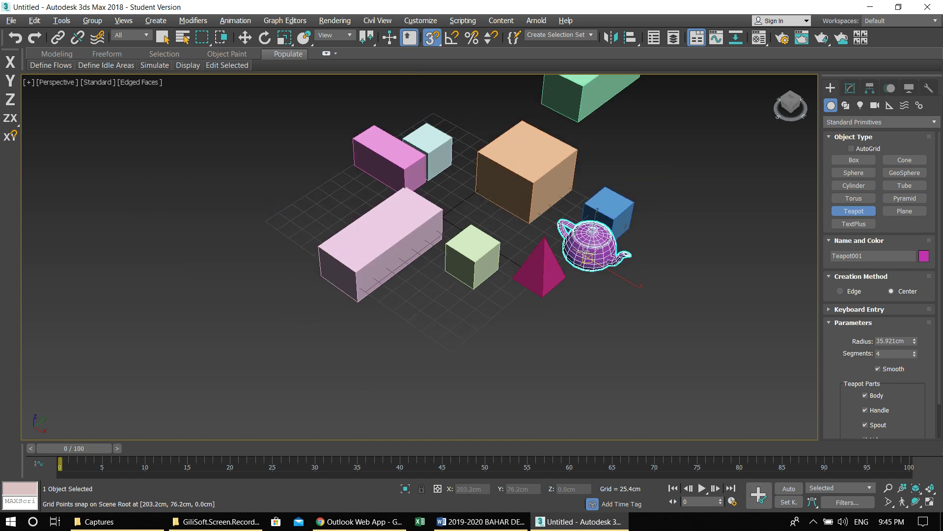
pyautogui.scroll(6, 557, 278)
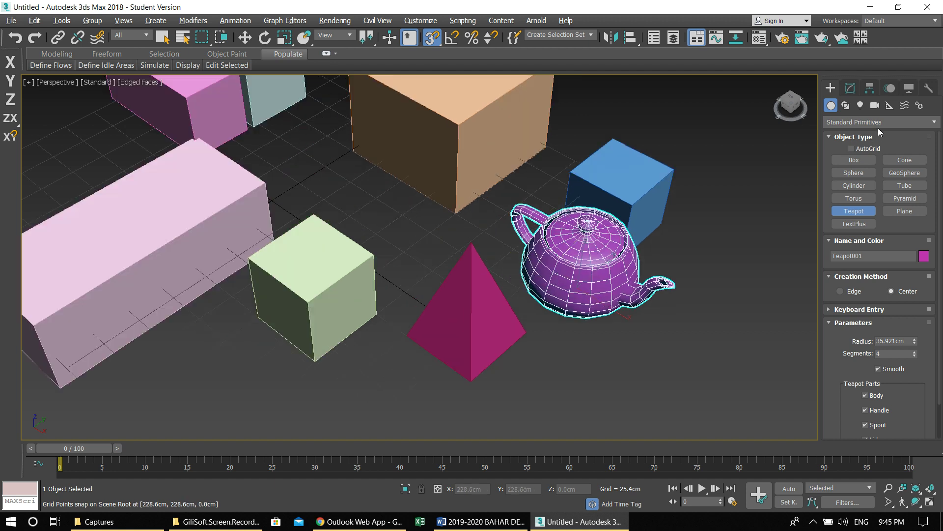
pyautogui.click(851, 90)
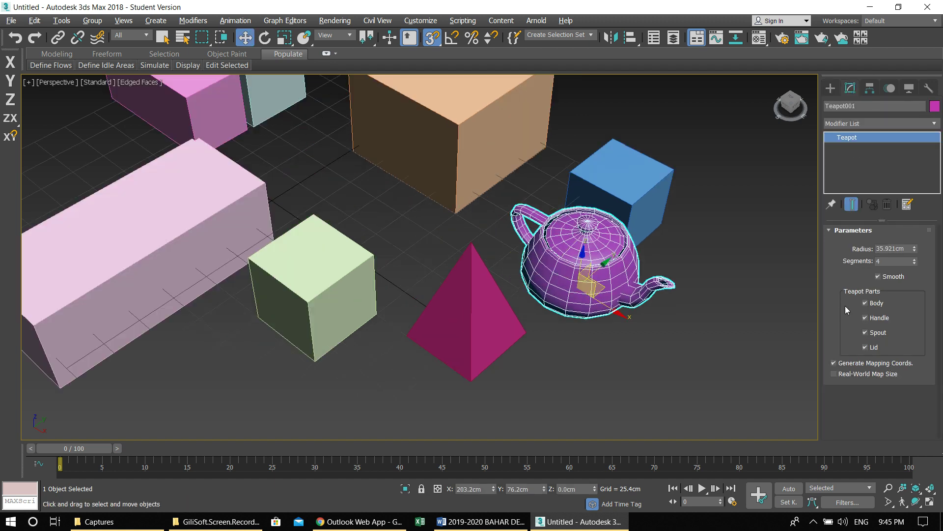
pyautogui.click(876, 303)
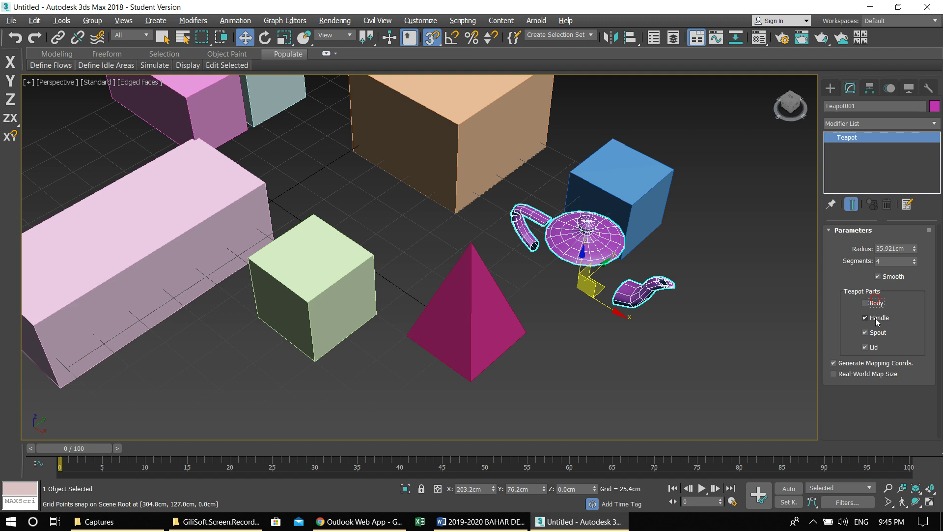
pyautogui.click(865, 317)
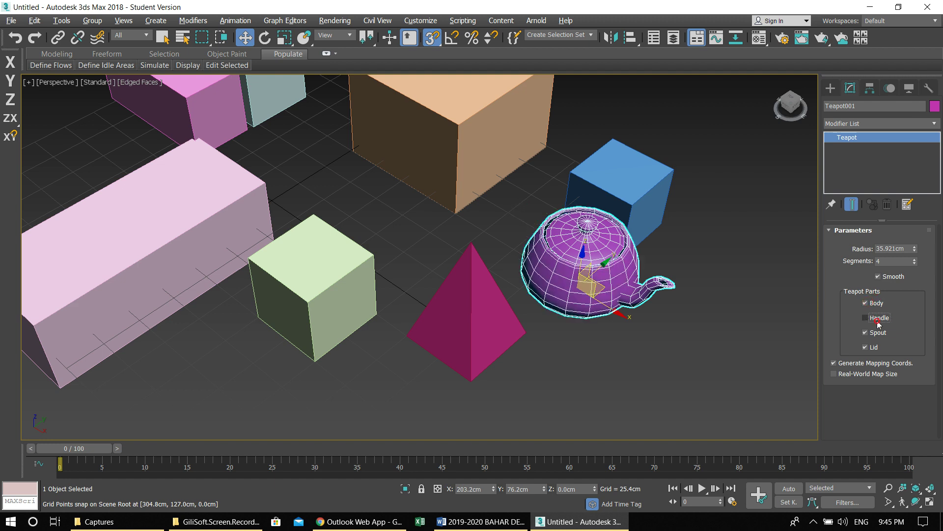
pyautogui.click(866, 317)
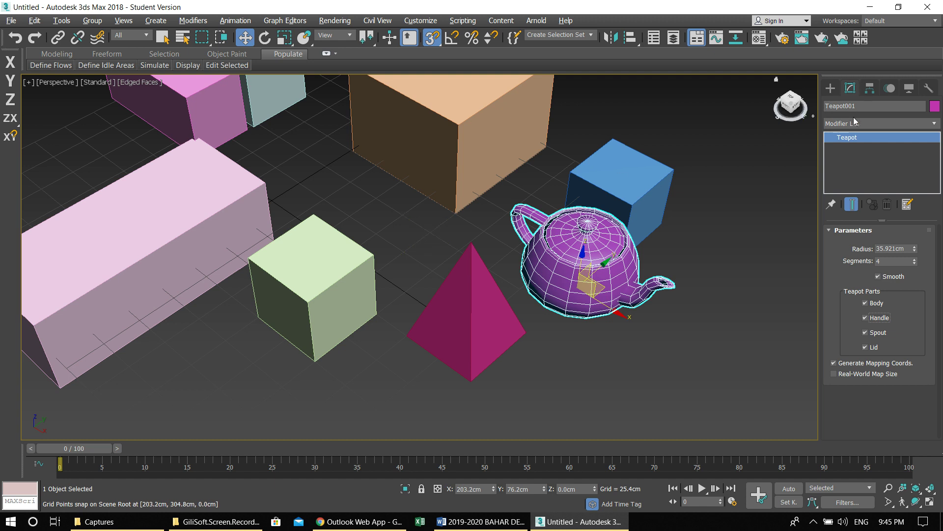
# Create a Tetra-family Hedra from the Extended Primitives between the light green box and the orange box
pyautogui.click(831, 90)
pyautogui.click(835, 125)
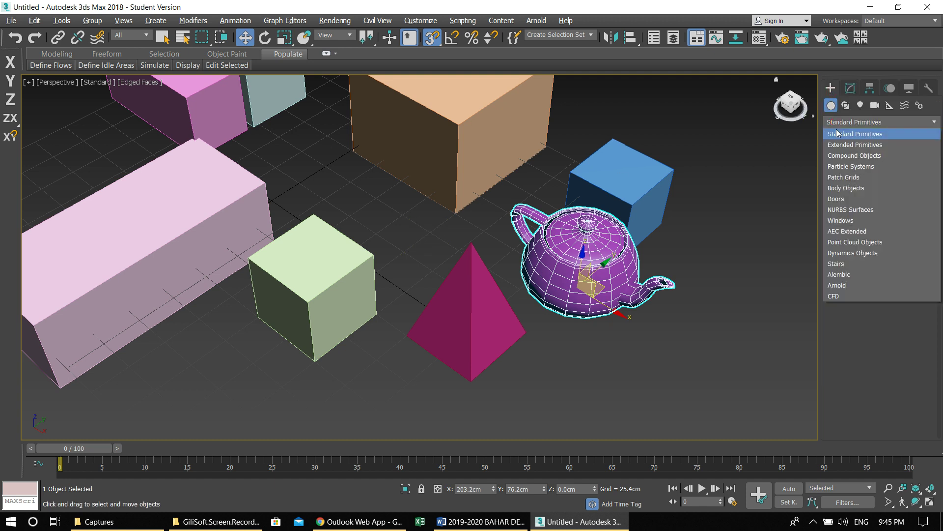
pyautogui.click(845, 144)
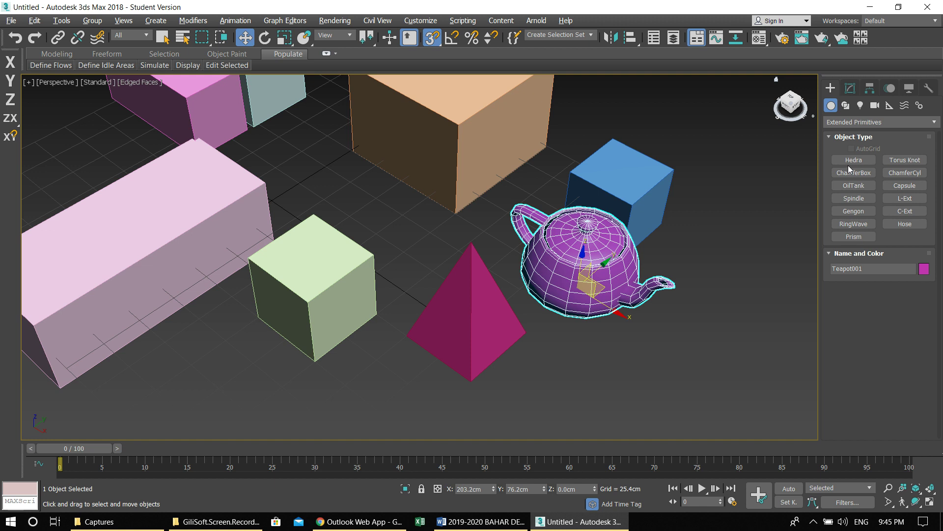
pyautogui.click(853, 160)
pyautogui.moveTo(404, 251); pyautogui.dragTo(442, 251)
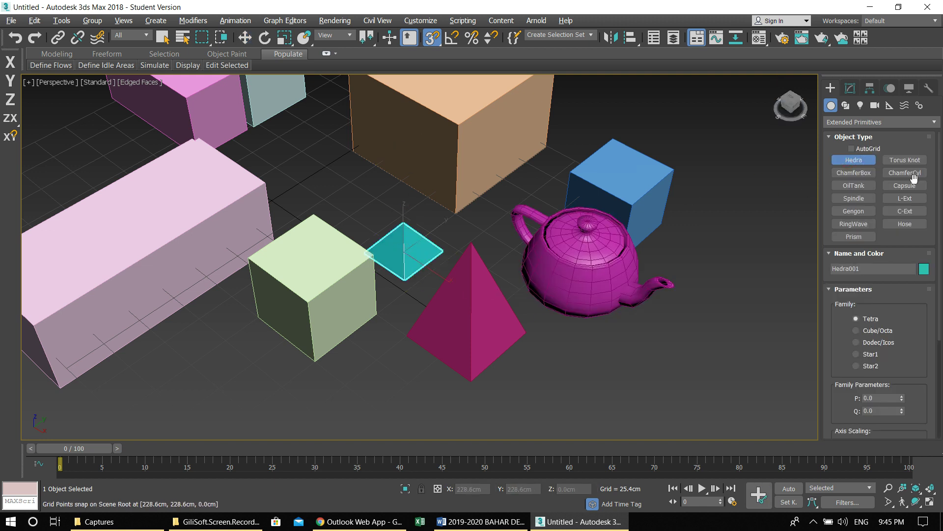
pyautogui.click(905, 160)
pyautogui.moveTo(396, 375); pyautogui.dragTo(570, 406)
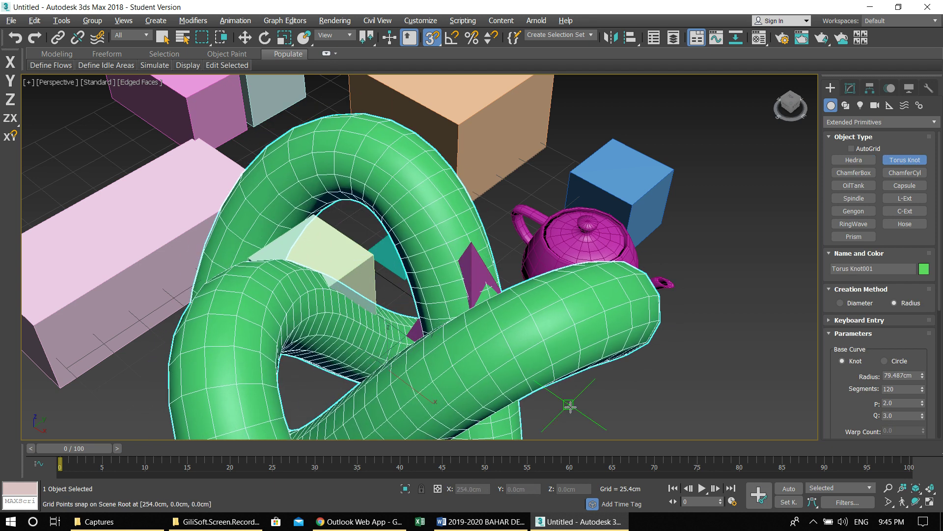
pyautogui.rightClick(570, 405)
pyautogui.scroll(-5, 460, 302)
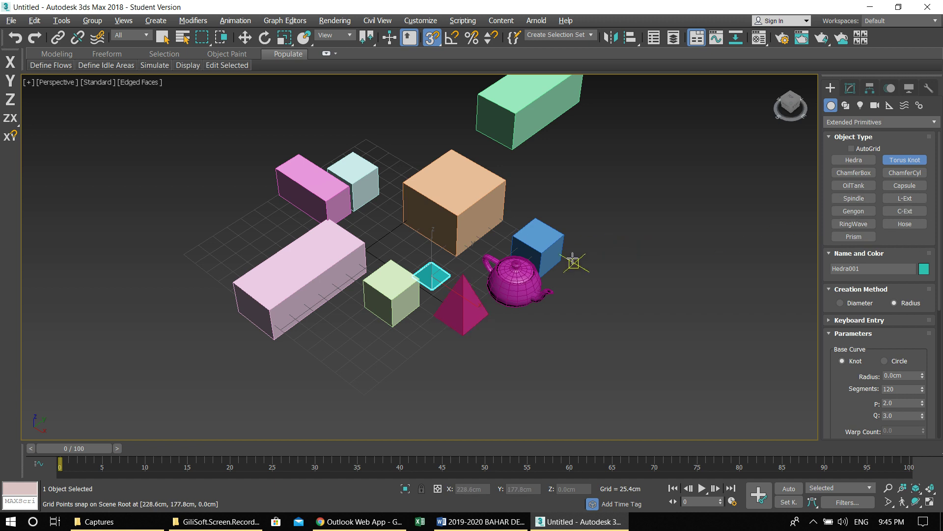
pyautogui.moveTo(538, 272); pyautogui.dragTo(553, 283, button='middle')
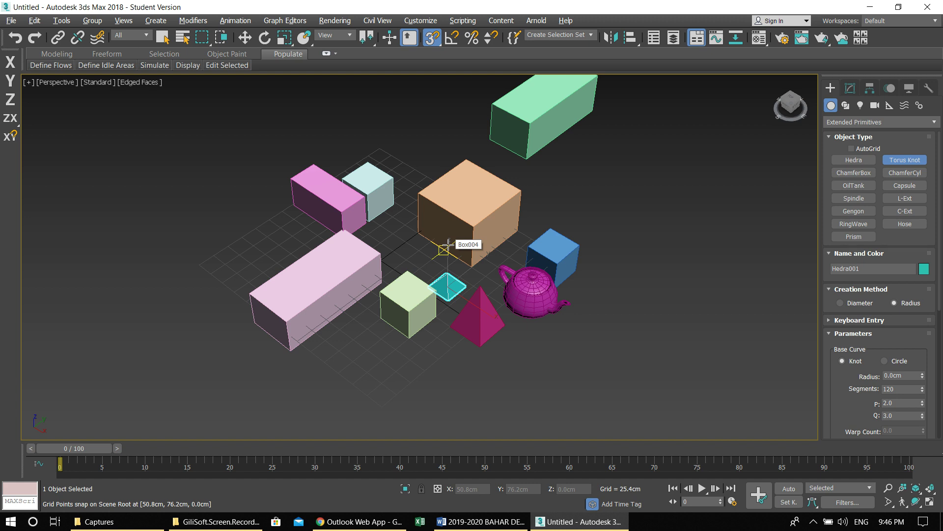
# Change the active snap type from Grid Points to Vertex and close the snap settings
pyautogui.scroll(4, 448, 243)
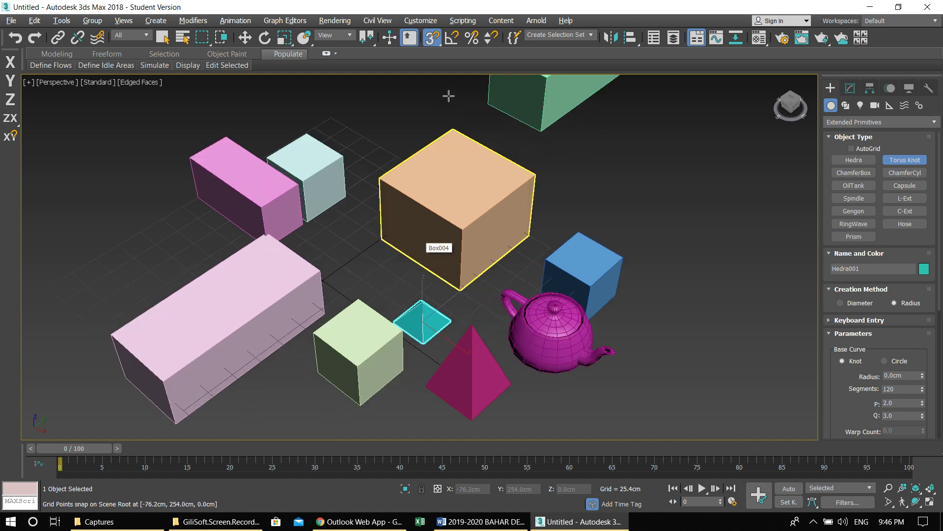
pyautogui.rightClick(433, 41)
pyautogui.click(645, 245)
pyautogui.click(648, 212)
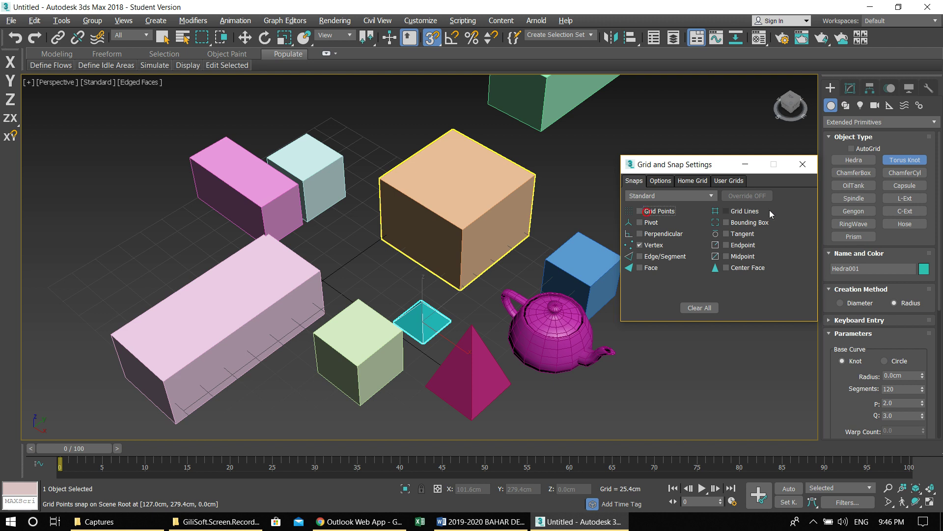
pyautogui.click(804, 171)
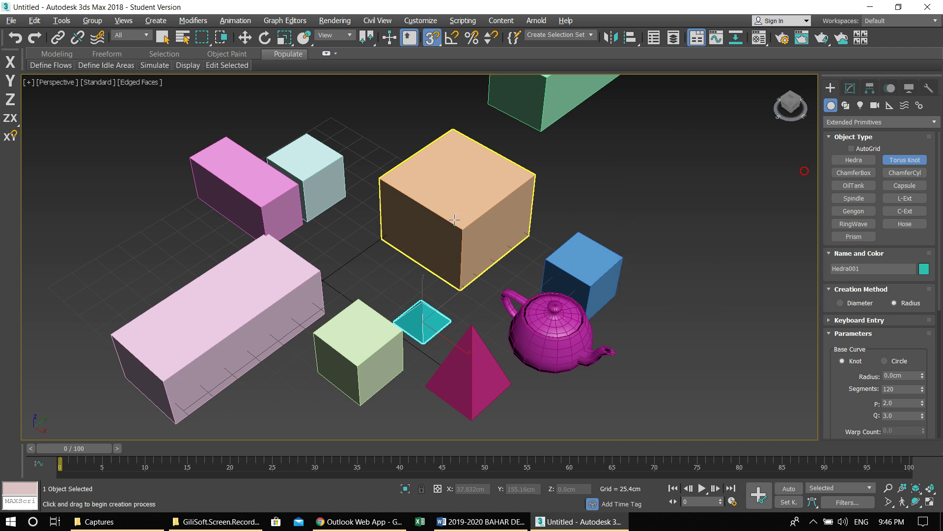
# Move the orange box by its upper corner vertex, snapping it to the nearest upper corner of the long light pink box
pyautogui.moveTo(450, 220); pyautogui.dragTo(482, 196, button='middle')
pyautogui.press('w')
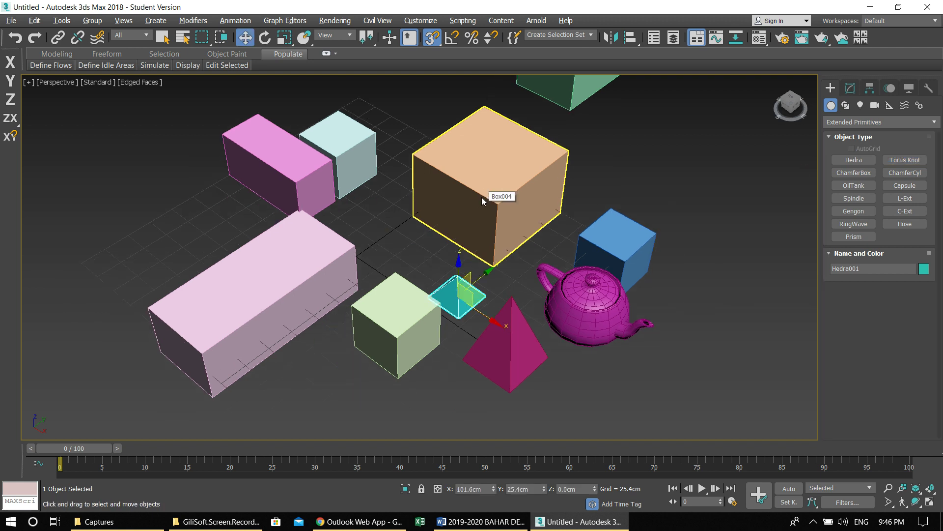
pyautogui.click(467, 197)
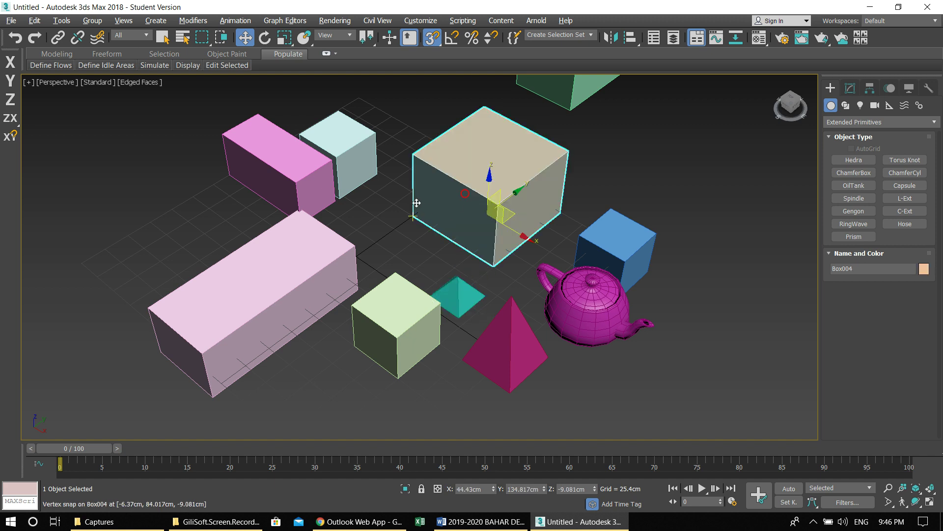
pyautogui.scroll(3, 413, 168)
pyautogui.scroll(2, 414, 167)
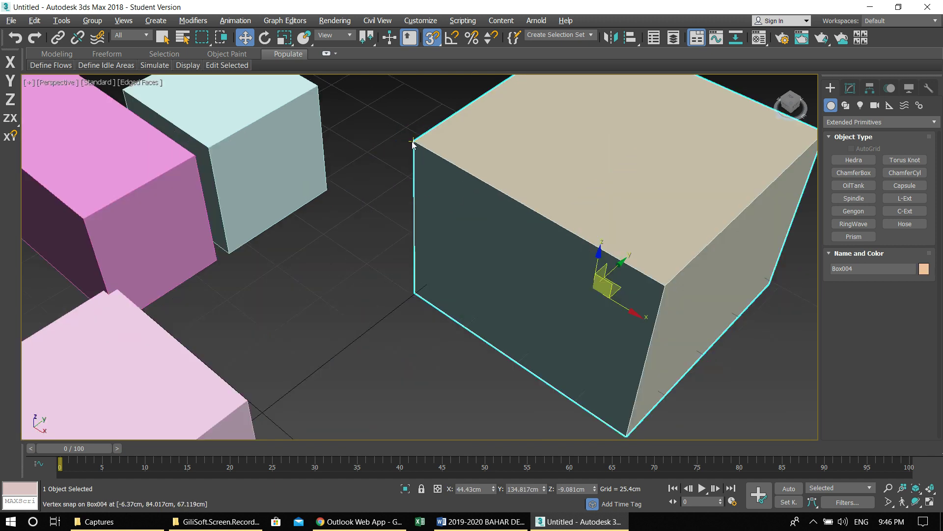
pyautogui.moveTo(404, 170); pyautogui.dragTo(443, 123, button='middle')
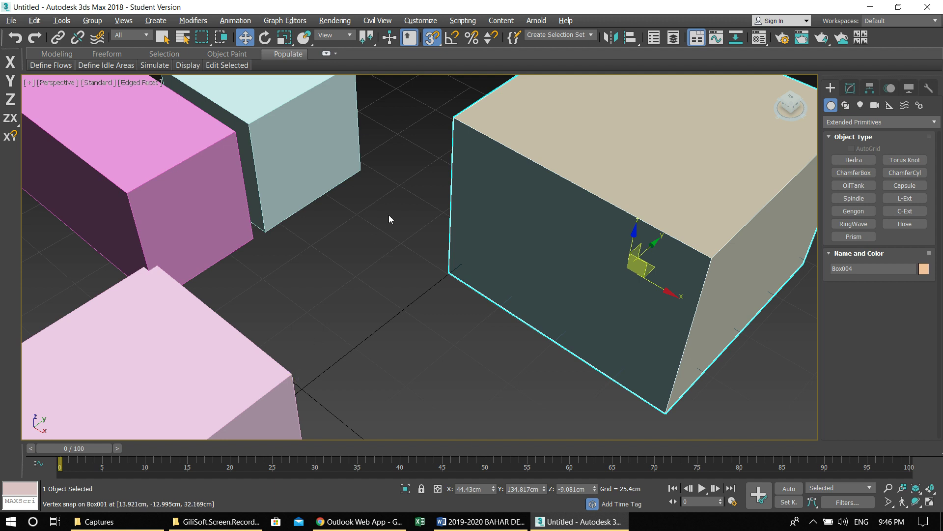
pyautogui.scroll(-1, 473, 197)
pyautogui.scroll(-3, 473, 198)
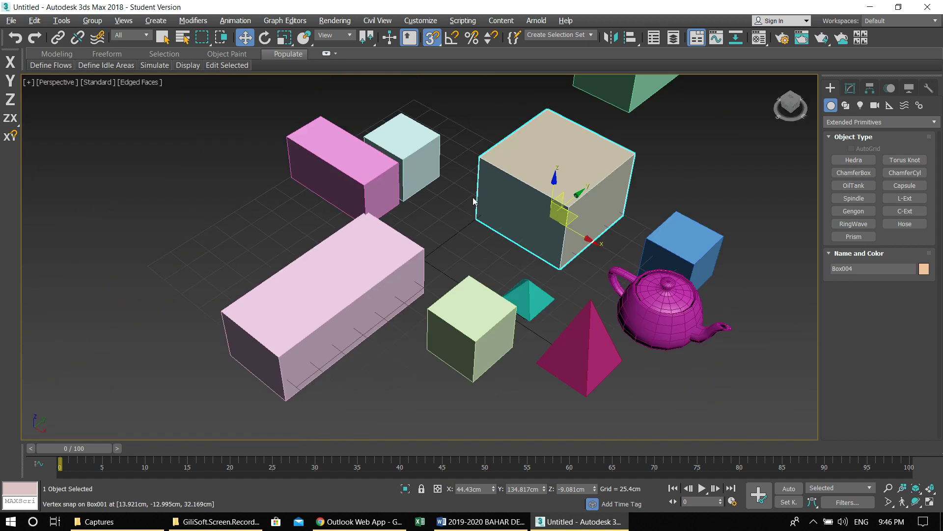
pyautogui.scroll(2, 473, 199)
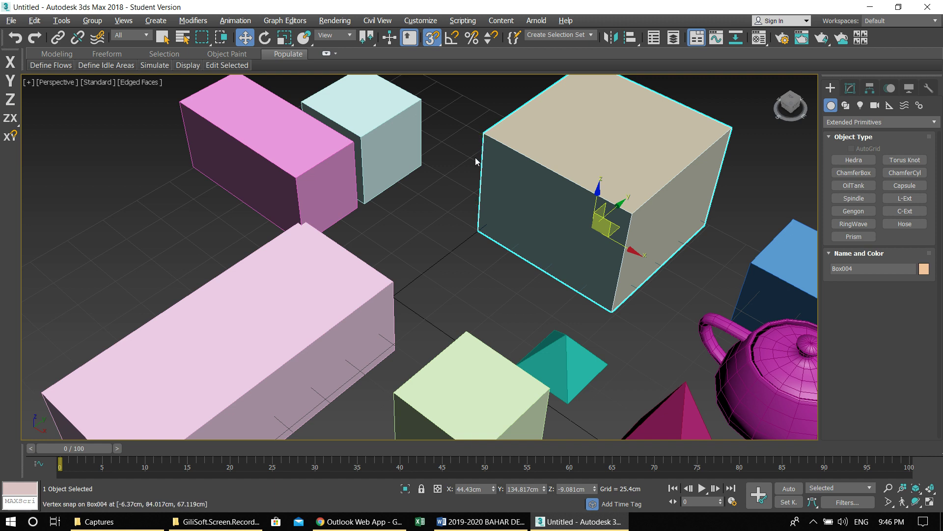
pyautogui.rightClick(432, 37)
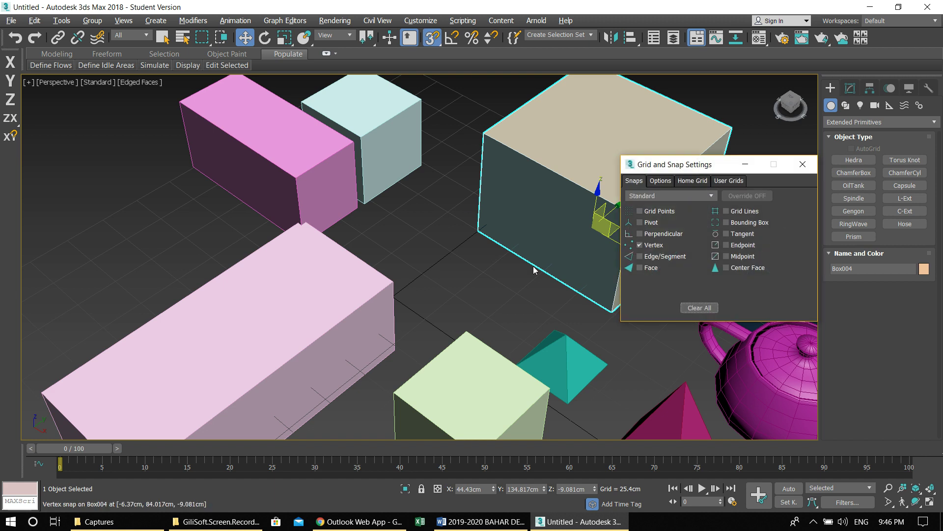
pyautogui.click(802, 165)
pyautogui.click(433, 38)
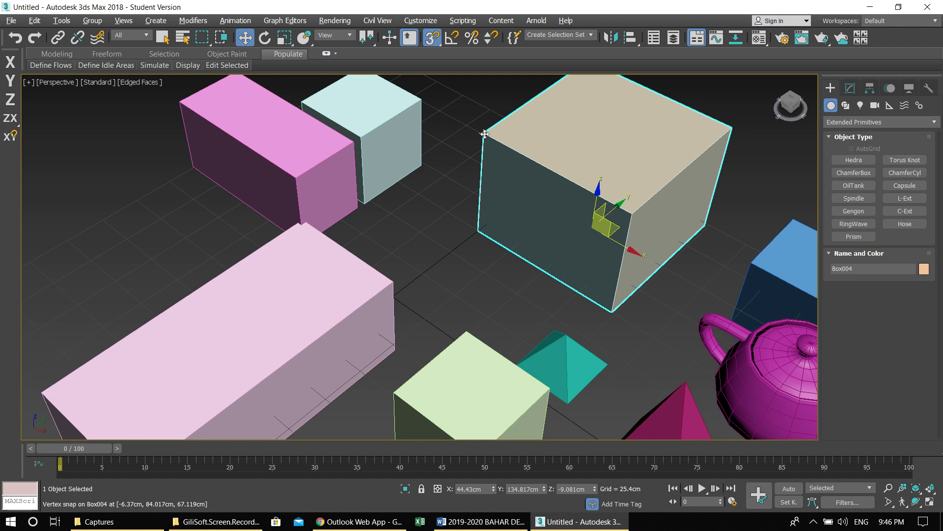
pyautogui.press('e')
pyautogui.press('r')
pyautogui.press('w')
pyautogui.moveTo(484, 136); pyautogui.dragTo(393, 282)
# Vertex-snap the light blue box's upper front corner to the pink and orange boxes' shared corner, and the magenta box's upper corner to the light blue box
pyautogui.click(364, 140)
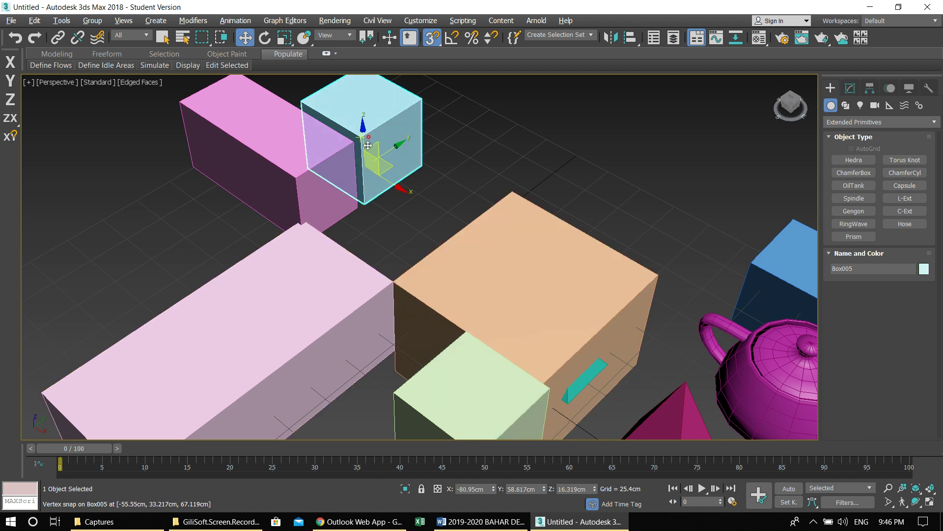
pyautogui.moveTo(360, 141); pyautogui.dragTo(392, 279)
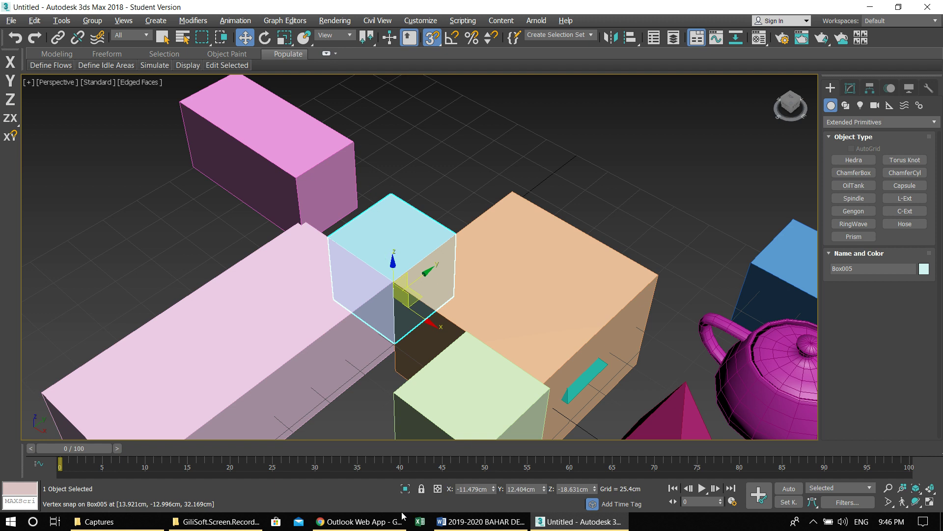
pyautogui.click(325, 146)
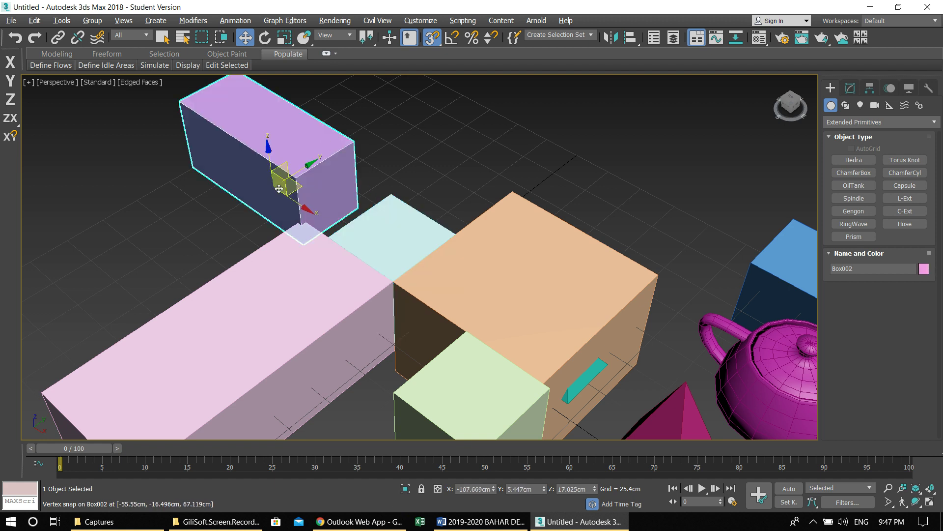
pyautogui.moveTo(295, 180); pyautogui.dragTo(461, 235)
pyautogui.scroll(-4, 503, 204)
pyautogui.scroll(2, 514, 204)
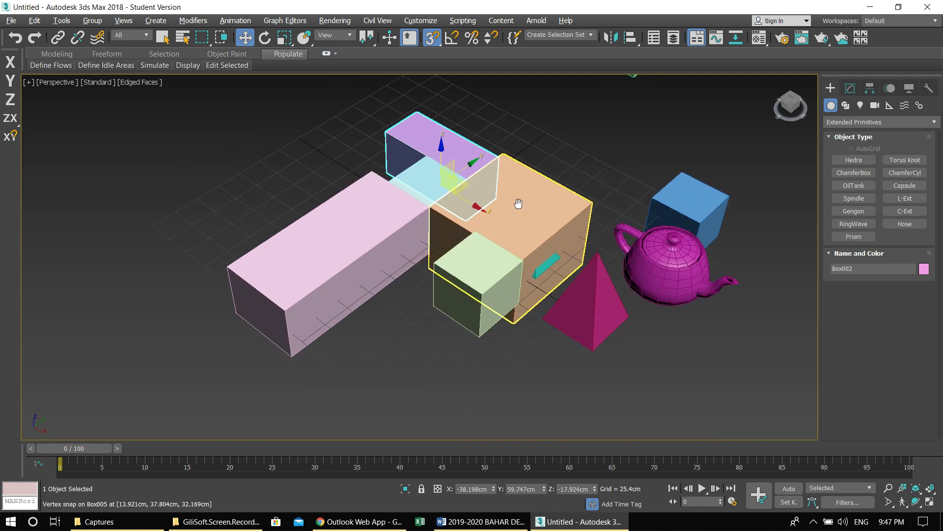
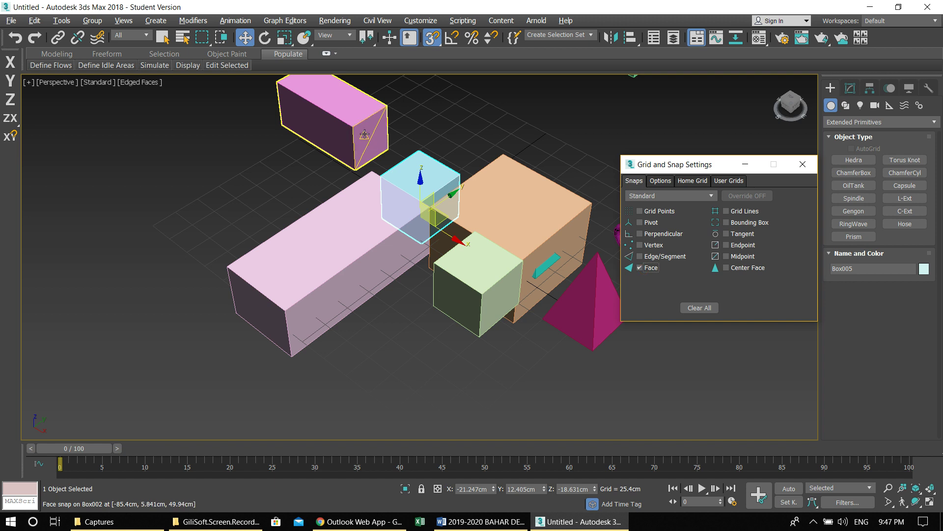
# Move the magenta box by its end face with Face snapping onto the side face of the orange box
pyautogui.moveTo(368, 133); pyautogui.dragTo(565, 247)
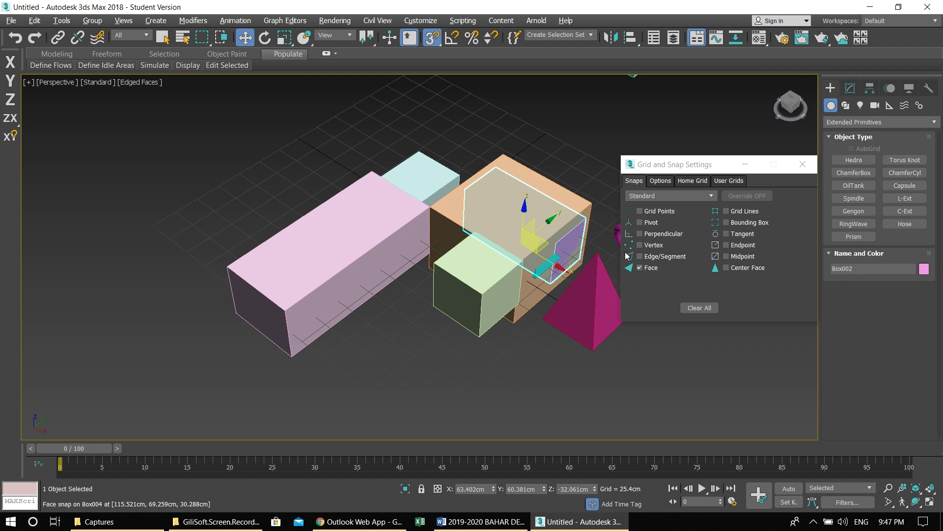
# Replace Face snapping with Endpoint and Midpoint, and snap the pyramid's base-edge midpoint to the upper end edge's midpoint on the long pink box
pyautogui.click(640, 267)
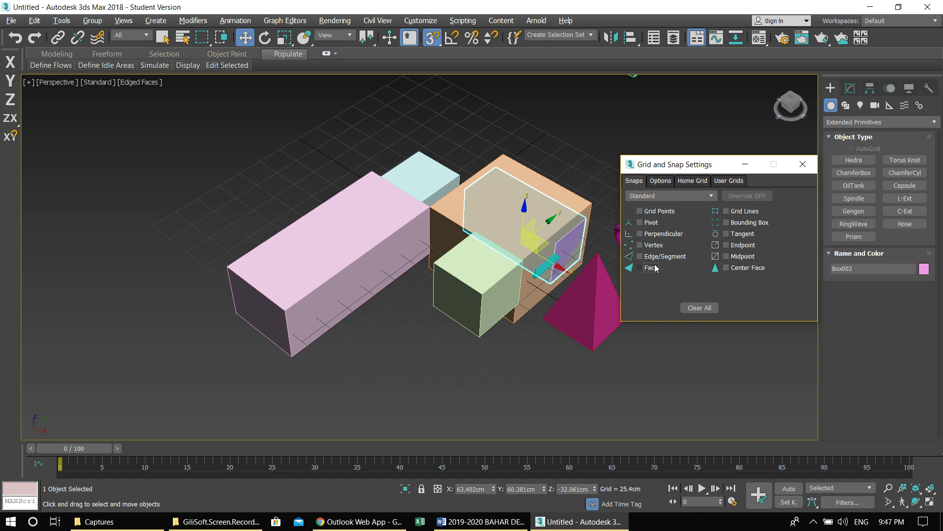
pyautogui.click(727, 245)
pyautogui.click(726, 257)
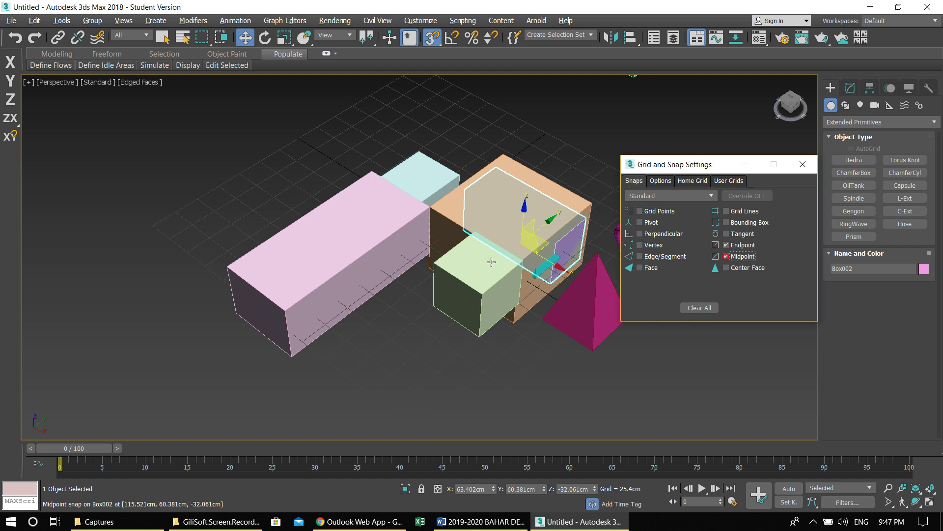
pyautogui.scroll(-2, 499, 283)
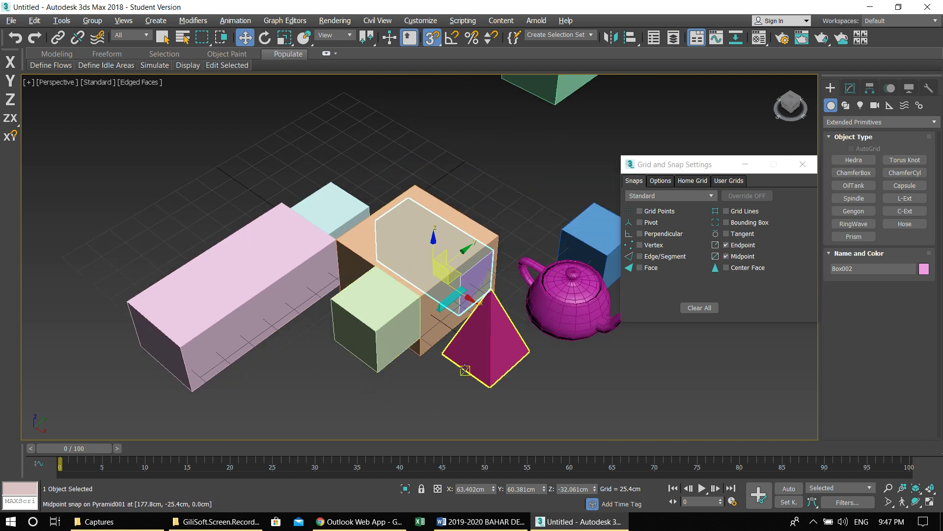
pyautogui.moveTo(464, 374); pyautogui.dragTo(154, 328)
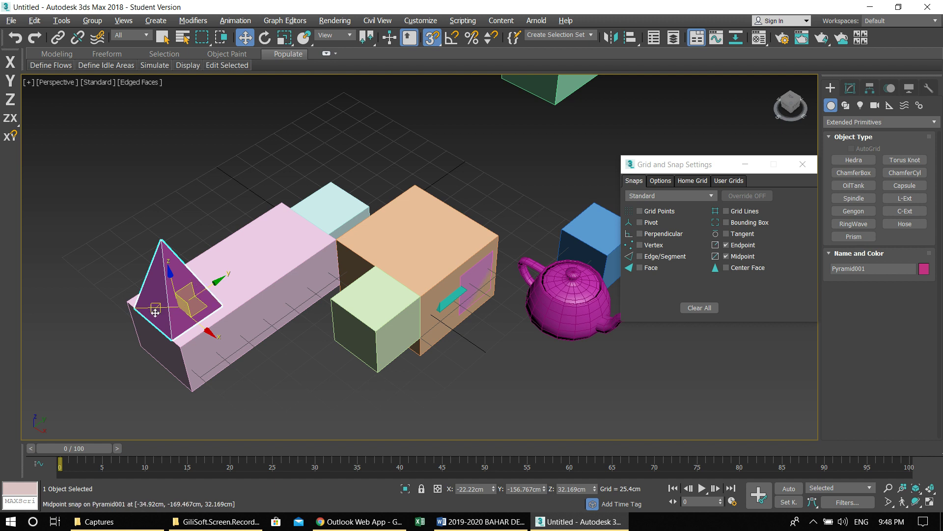
# Move the blue box by the midpoint of its upper front edge, snapping it to the midpoint of the orange box's upper back edge
pyautogui.moveTo(463, 259); pyautogui.dragTo(390, 249, button='middle')
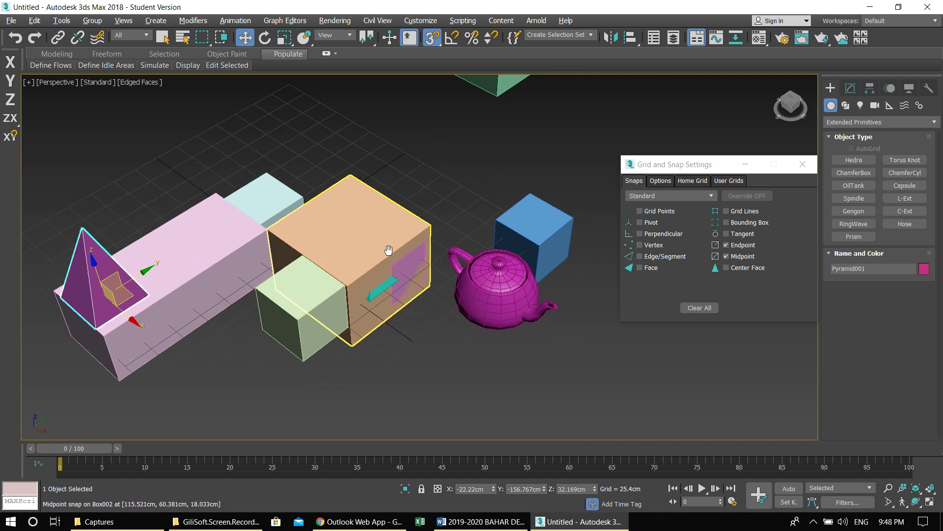
pyautogui.click(529, 235)
pyautogui.moveTo(516, 233); pyautogui.dragTo(392, 202)
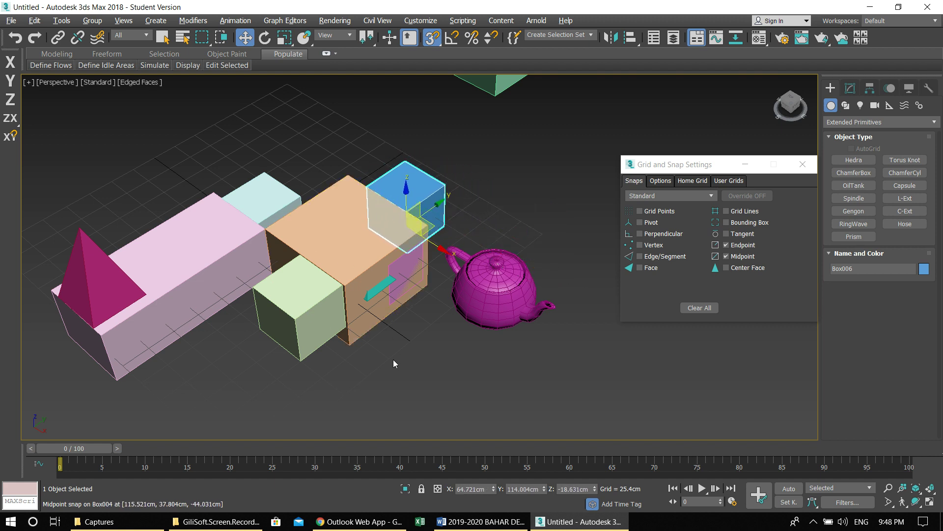
# Replace Endpoint and Midpoint snapping with Center Face, and snap the light green box by its side-face center onto the orange box's side-face center
pyautogui.click(732, 257)
pyautogui.click(727, 245)
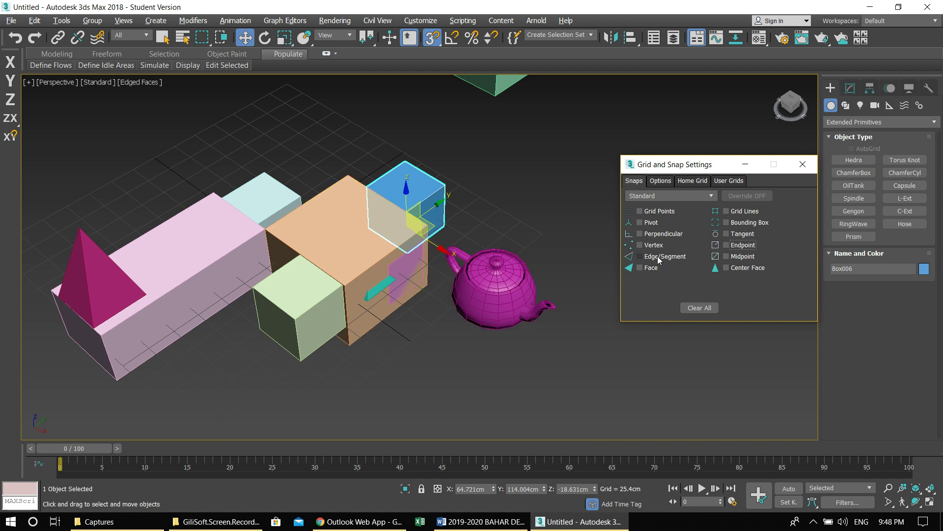
pyautogui.click(731, 269)
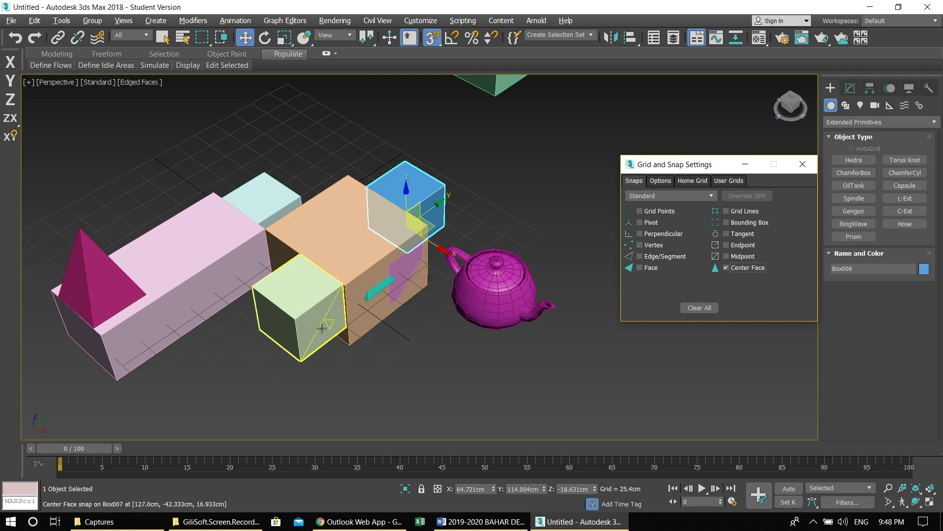
pyautogui.moveTo(325, 323); pyautogui.dragTo(395, 291)
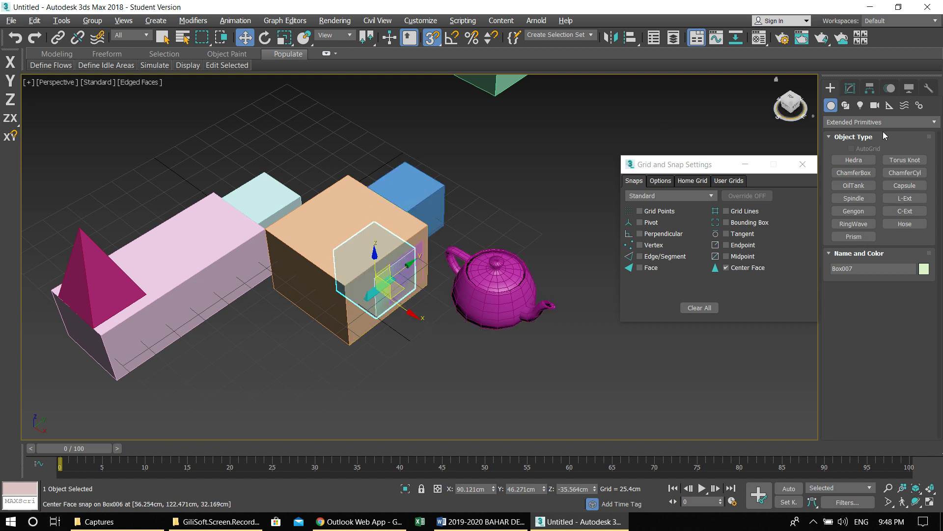
pyautogui.click(803, 164)
# Move the light green box along X out of the orange box, and the teal hedra along Y to clear it
pyautogui.moveTo(412, 315); pyautogui.dragTo(527, 375)
pyautogui.press('F5')
pyautogui.click(385, 290)
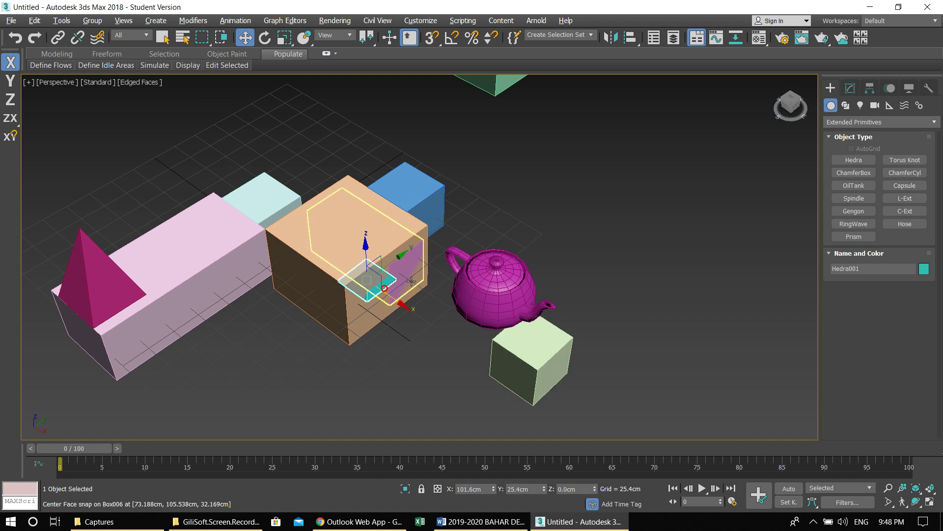
pyautogui.press('F6')
pyautogui.moveTo(381, 292); pyautogui.dragTo(235, 377)
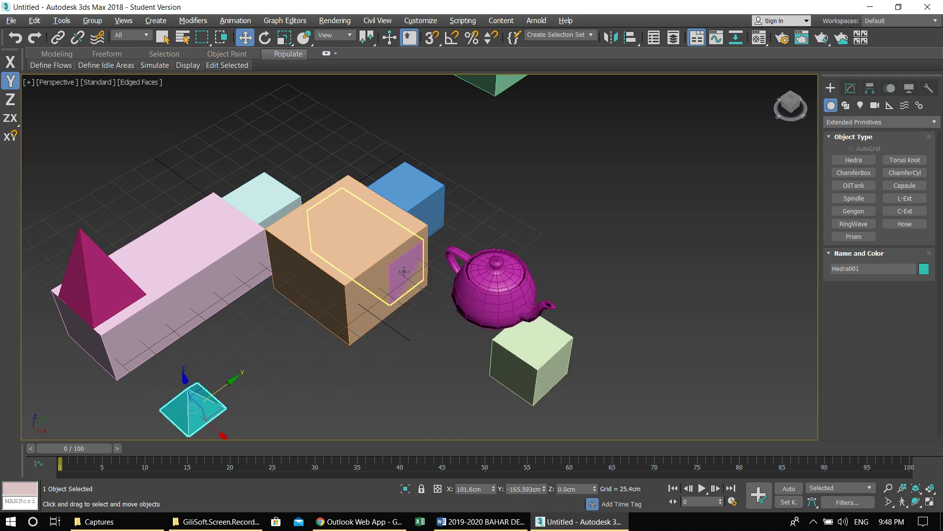
# Shift the magenta box slightly, and move the light green box along Y past the teapot to about 311 cm
pyautogui.click(402, 271)
pyautogui.moveTo(400, 236); pyautogui.dragTo(421, 255)
pyautogui.click(509, 369)
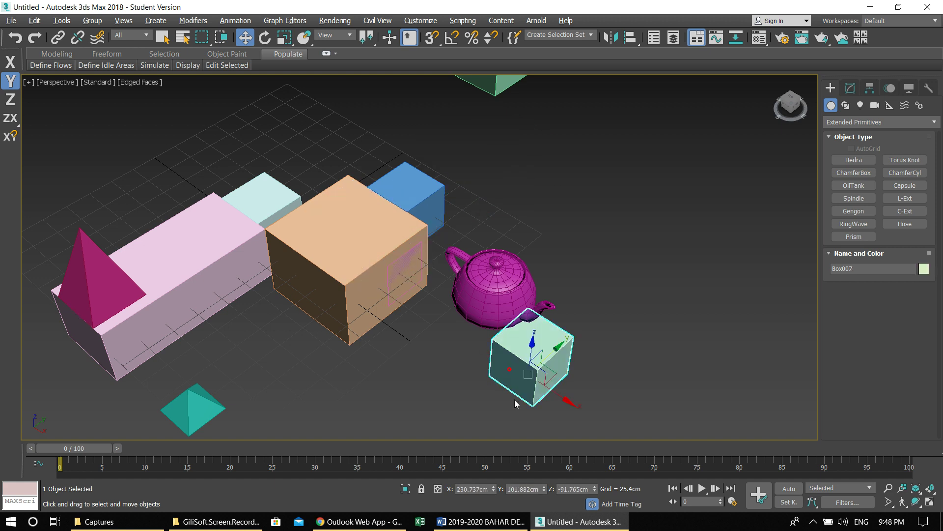
pyautogui.moveTo(560, 346); pyautogui.dragTo(639, 268)
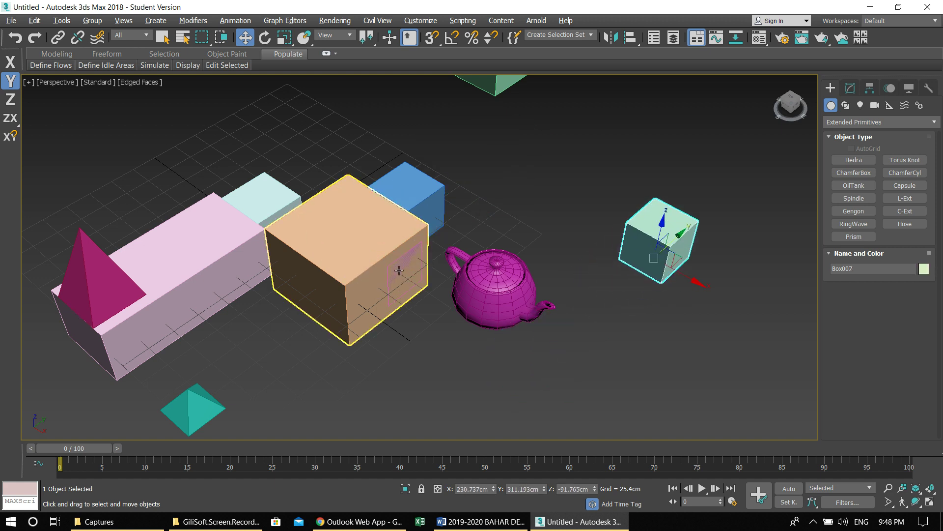
# Pull the magenta box out of the orange box along X to about 254 cm
pyautogui.click(396, 271)
pyautogui.click(402, 255)
pyautogui.click(402, 255)
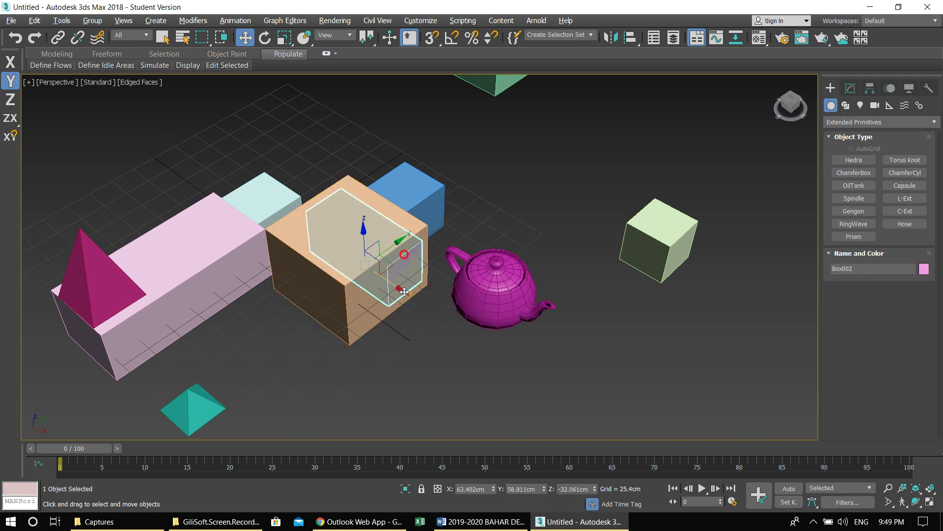
pyautogui.moveTo(400, 289); pyautogui.dragTo(541, 414)
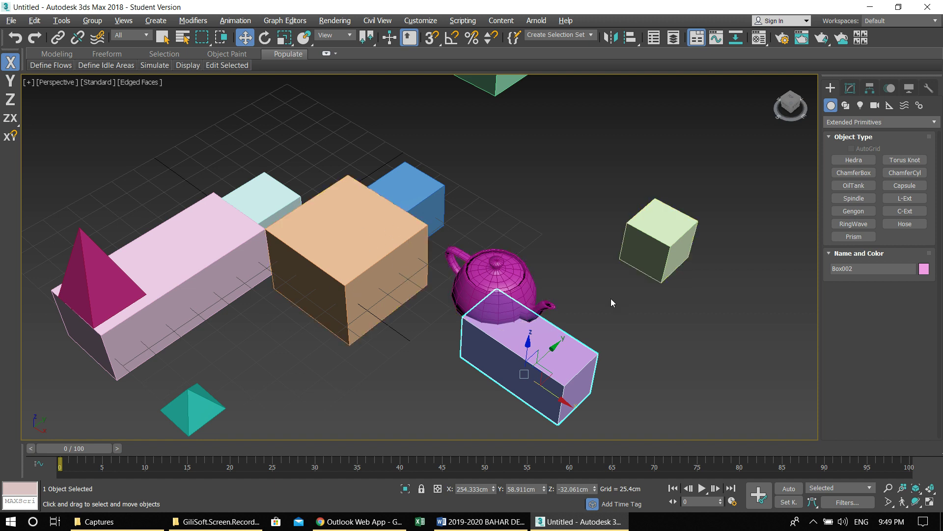
# Start aligning the magenta box to the orange box in X Position, trying different Current Object references and choosing Minimum against target Maximum
pyautogui.scroll(-4, 611, 299)
pyautogui.scroll(2, 605, 310)
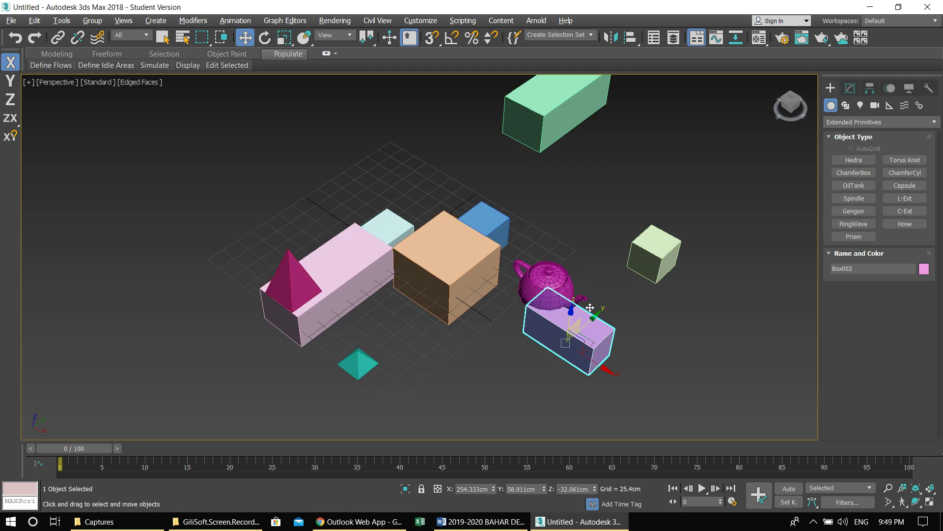
pyautogui.scroll(3, 590, 307)
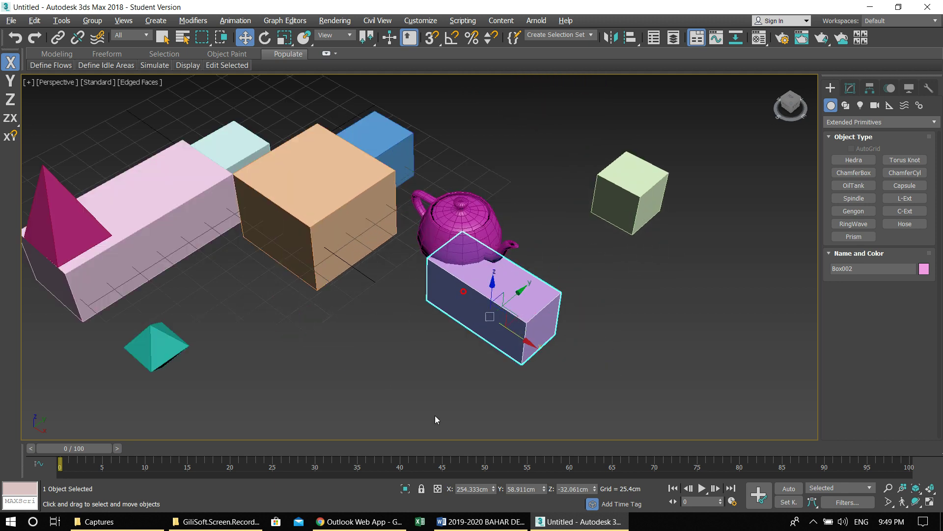
pyautogui.click(631, 39)
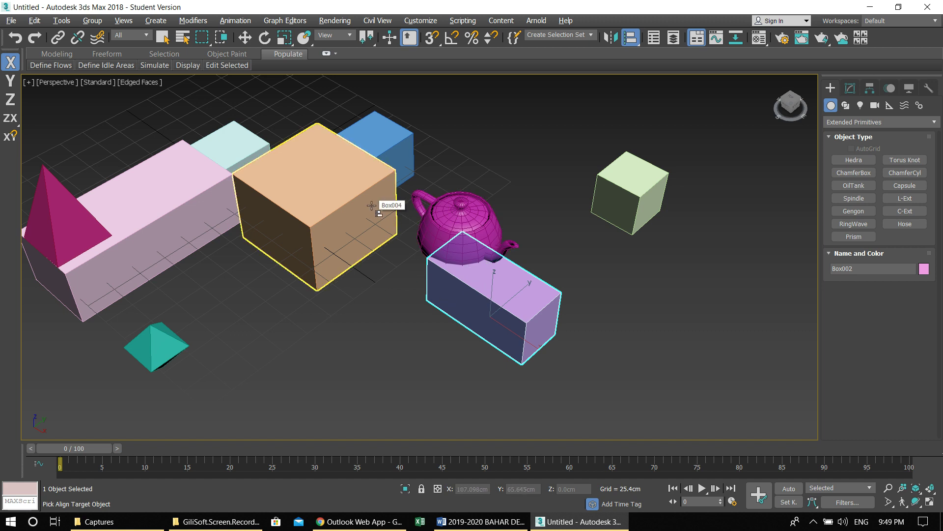
pyautogui.click(346, 196)
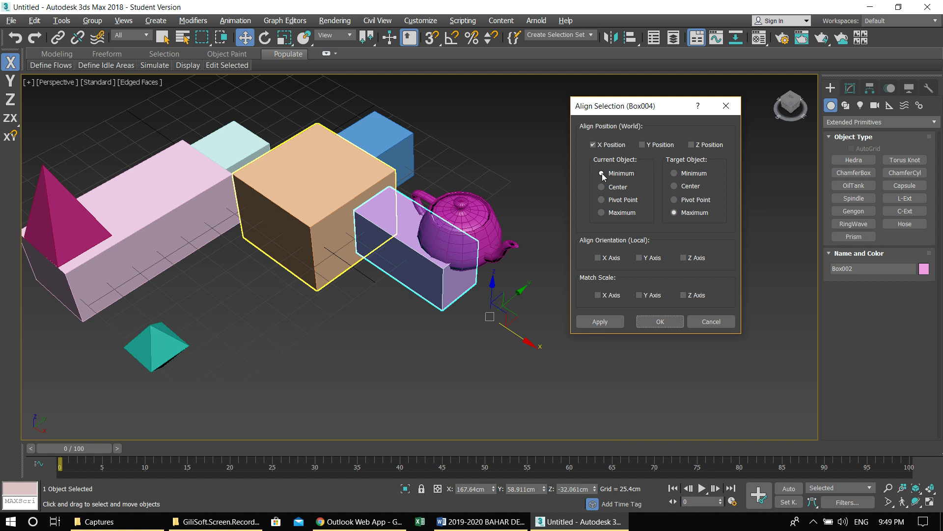
pyautogui.click(602, 212)
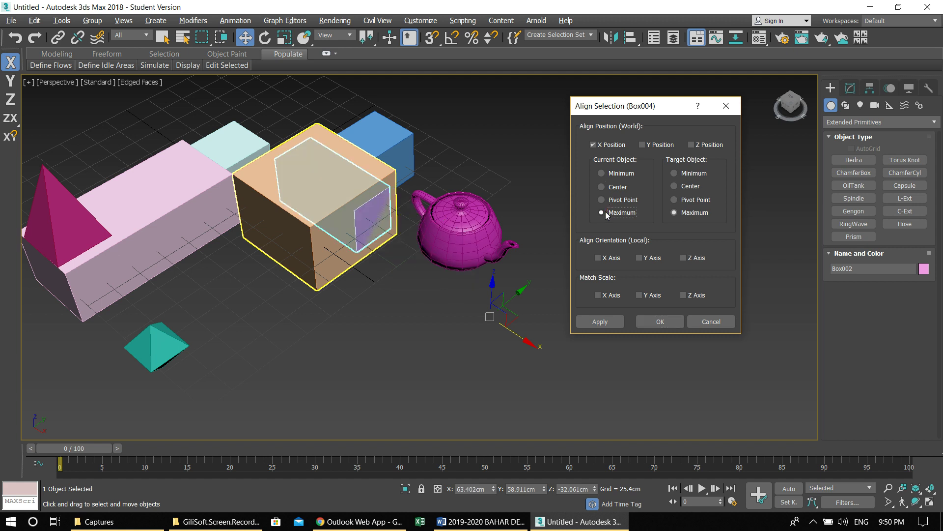
pyautogui.click(612, 187)
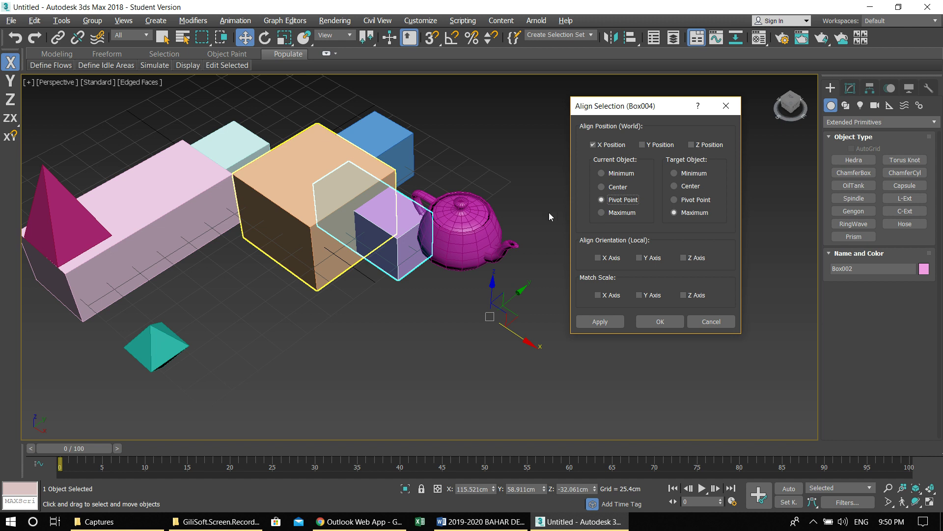
pyautogui.click(601, 173)
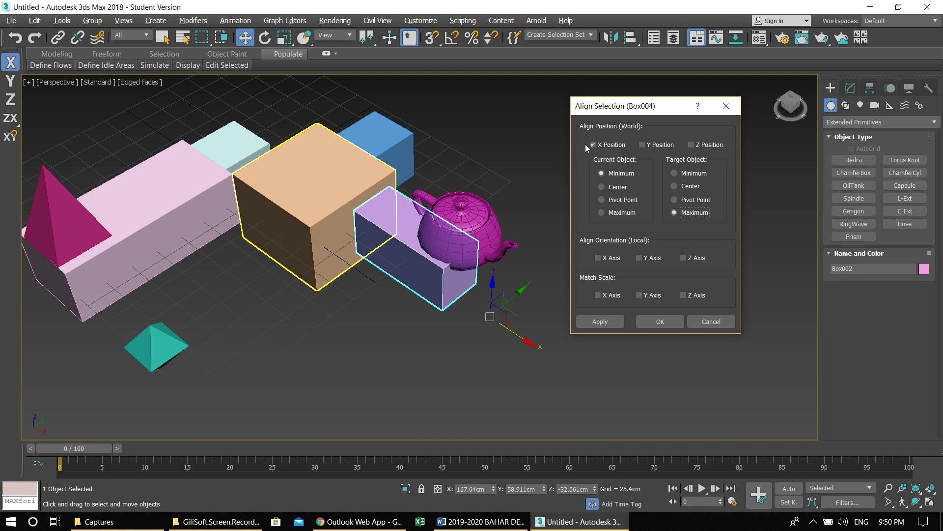
# Toggle the X Position alignment off and on to compare the magenta box's original and aligned positions
pyautogui.click(603, 147)
pyautogui.click(601, 146)
pyautogui.click(600, 146)
pyautogui.click(600, 145)
pyautogui.click(601, 145)
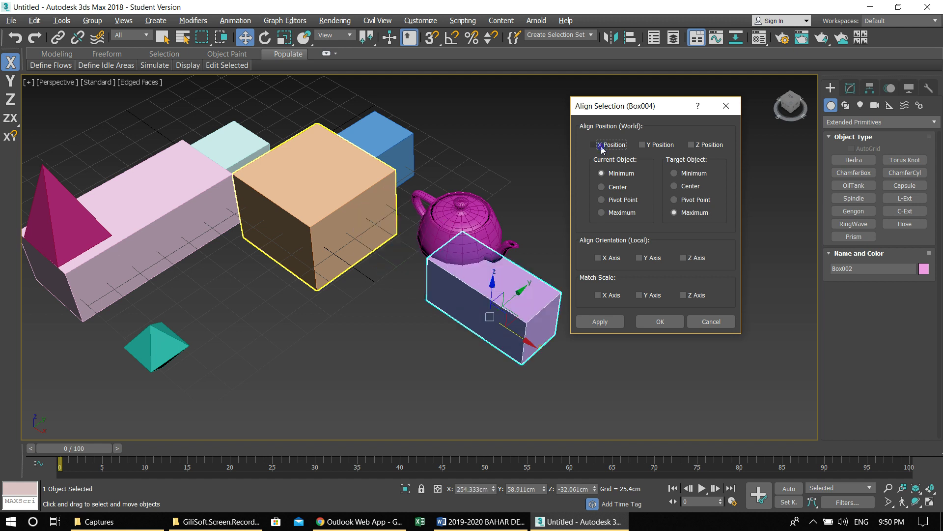
pyautogui.click(601, 146)
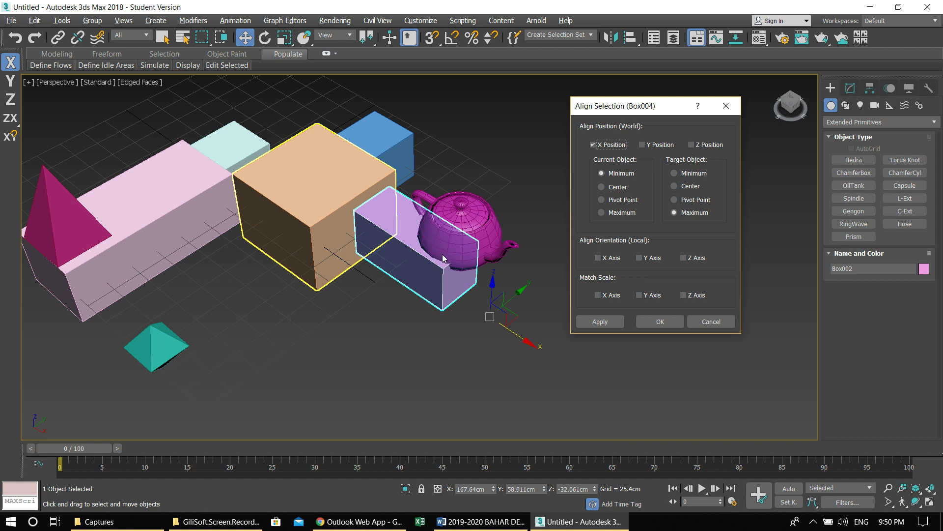
pyautogui.click(593, 145)
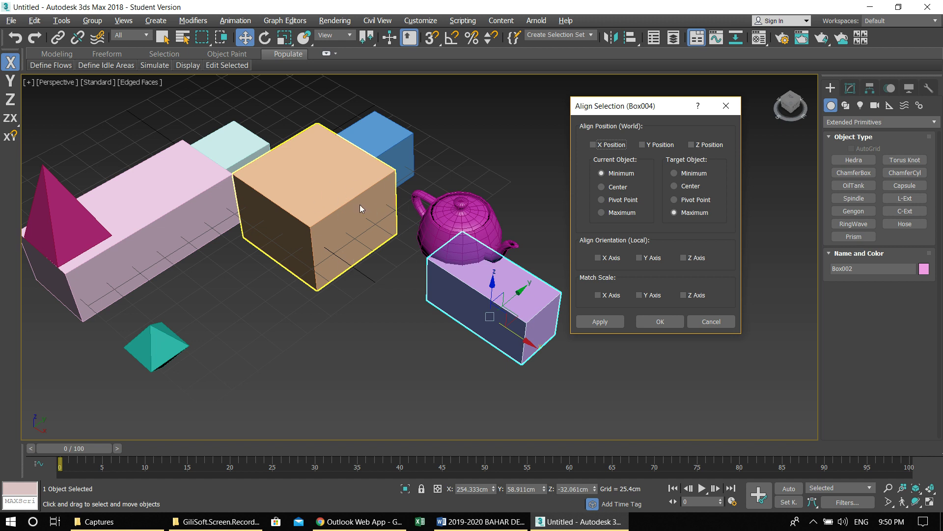
pyautogui.click(610, 145)
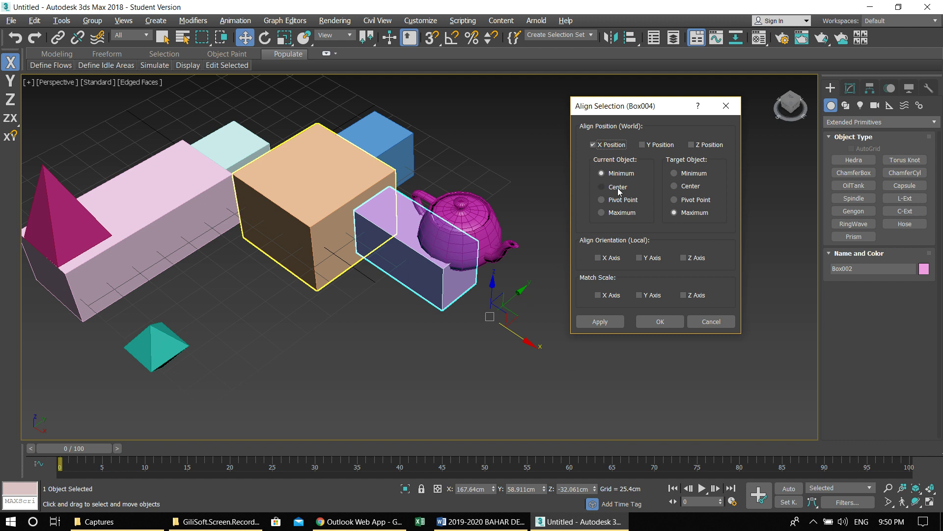
# Try Maximum to Maximum, and align the magenta box Center to Center with the orange box in X, Y and Z Position
pyautogui.click(601, 212)
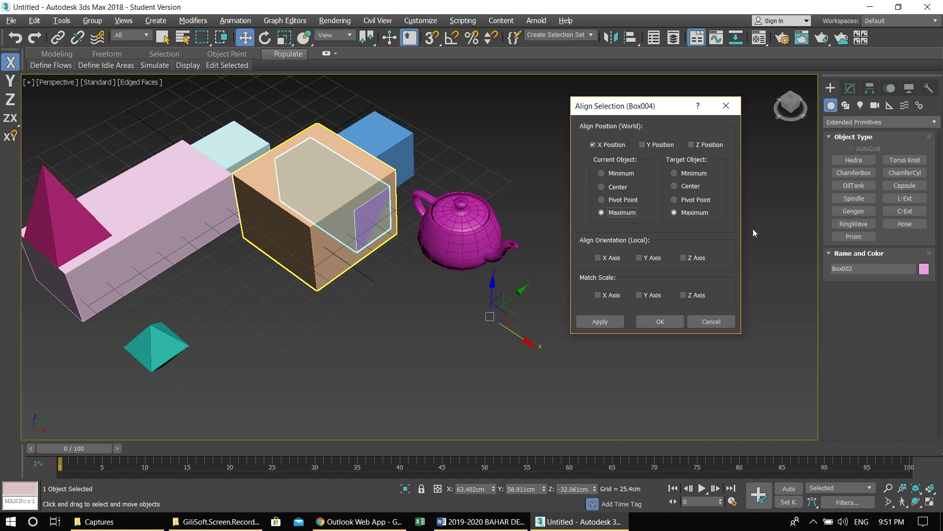
pyautogui.click(615, 188)
pyautogui.click(693, 186)
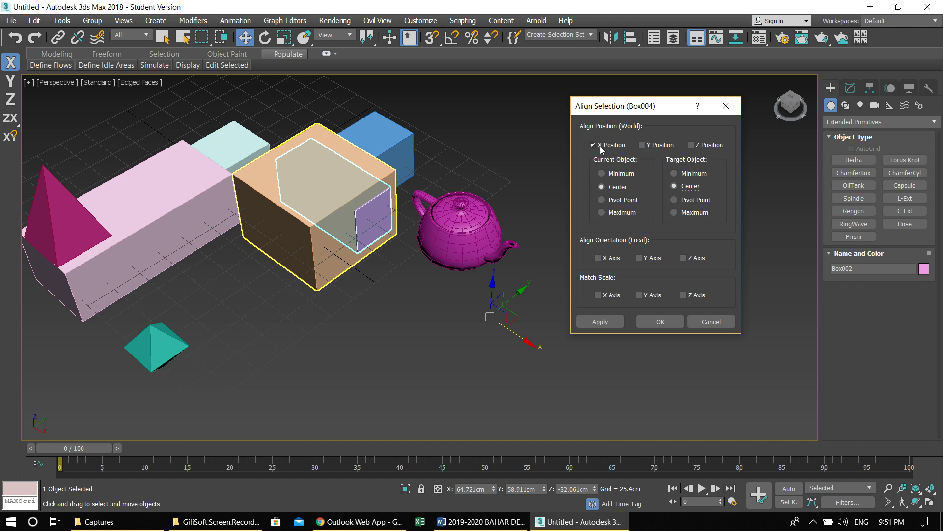
pyautogui.click(644, 147)
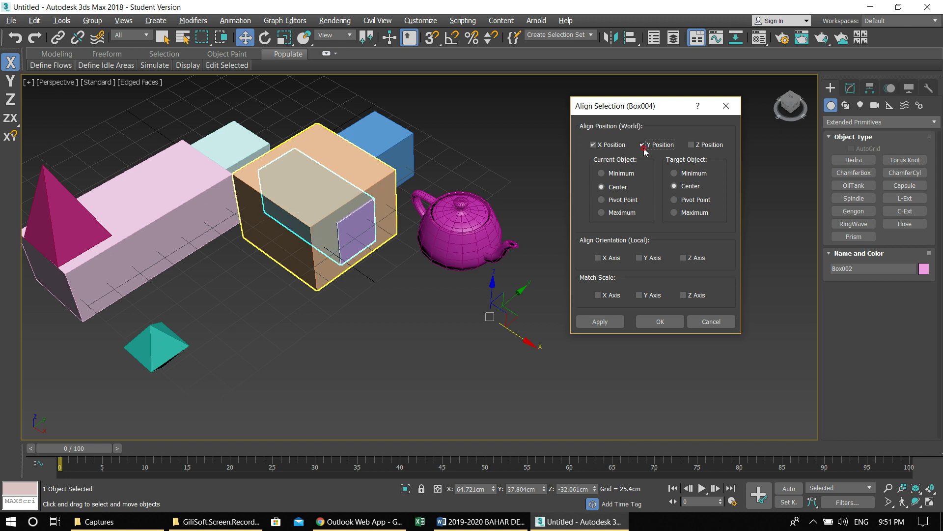
pyautogui.click(697, 144)
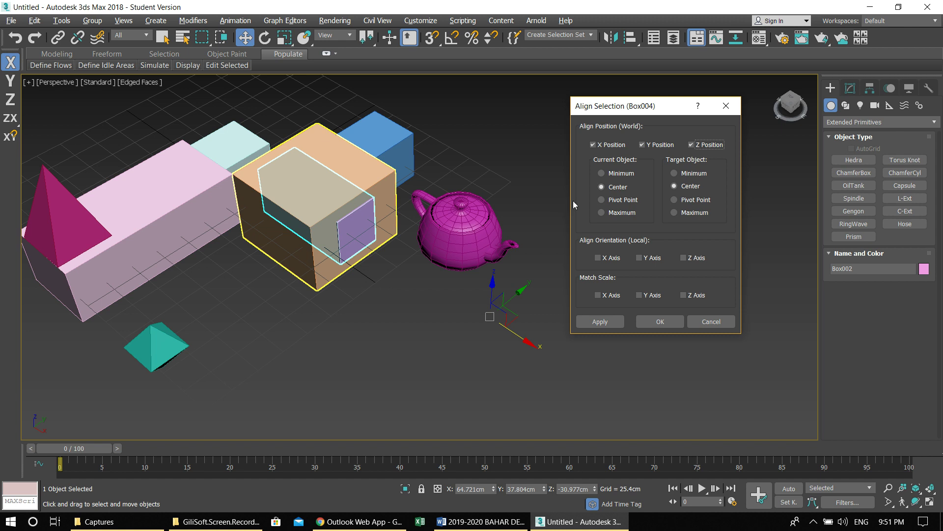
# Try target Minimum, and align the magenta box's Center to the orange box's Maximum in X Position only
pyautogui.click(674, 173)
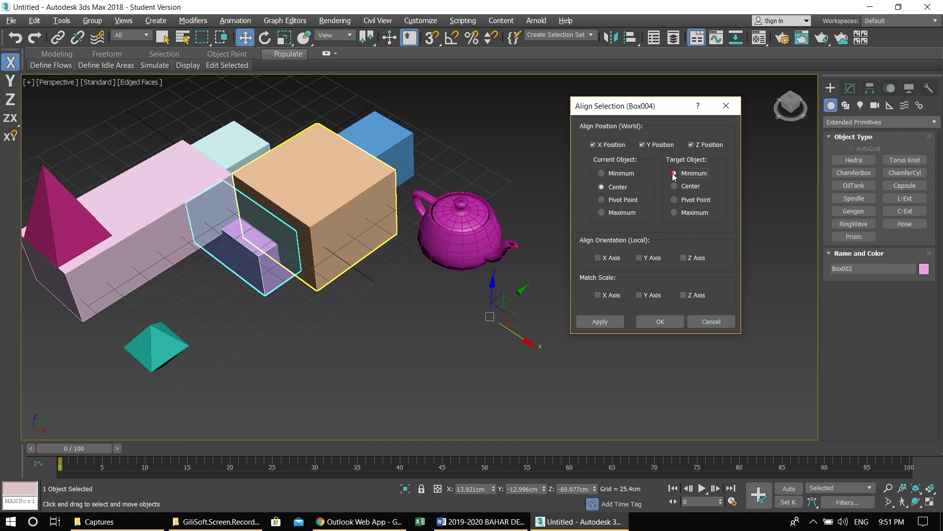
pyautogui.click(675, 213)
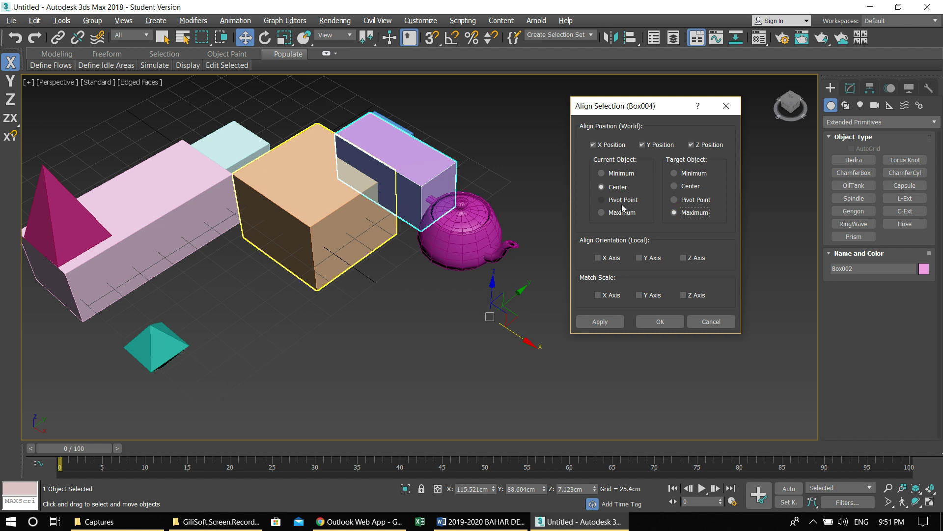
pyautogui.click(661, 145)
pyautogui.click(693, 145)
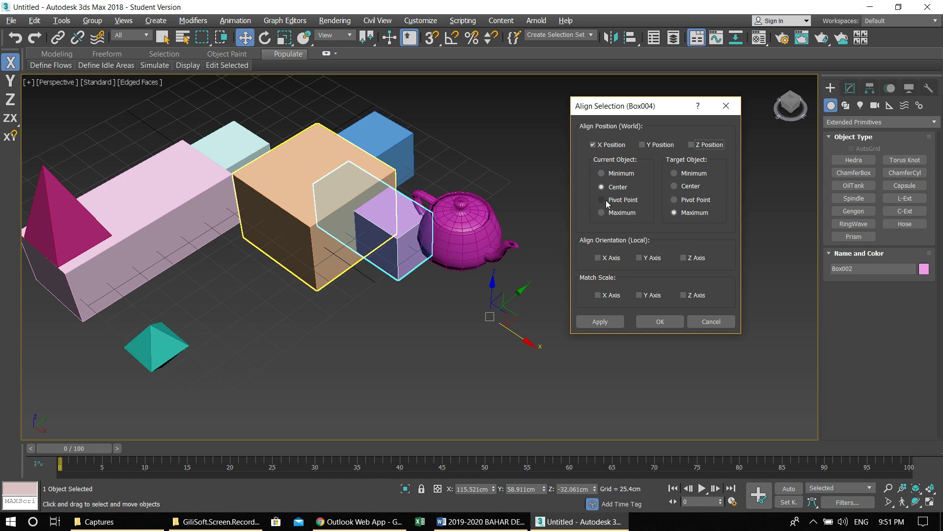
pyautogui.click(656, 323)
# Select the light green, blue, light blue and magenta boxes together with the pyramid and the teal hedra
pyautogui.moveTo(377, 284); pyautogui.dragTo(499, 264, button='middle')
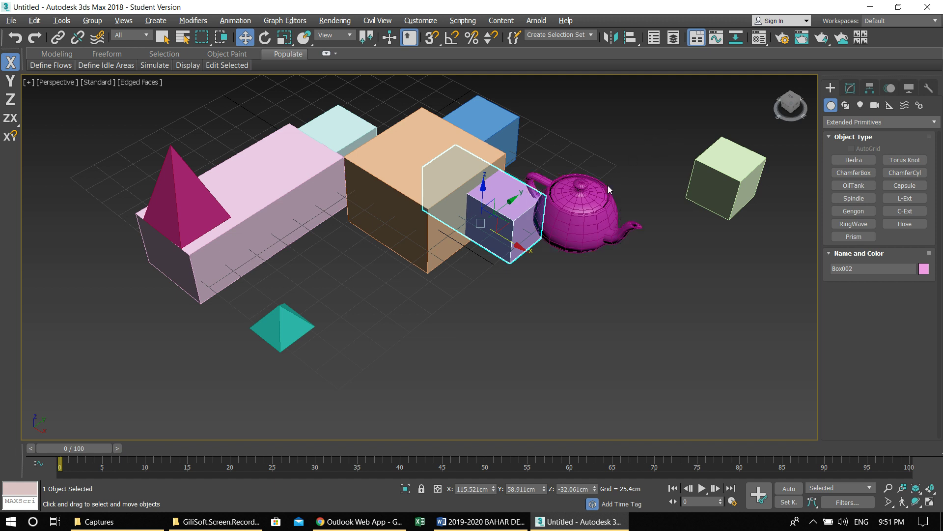
pyautogui.click(734, 169)
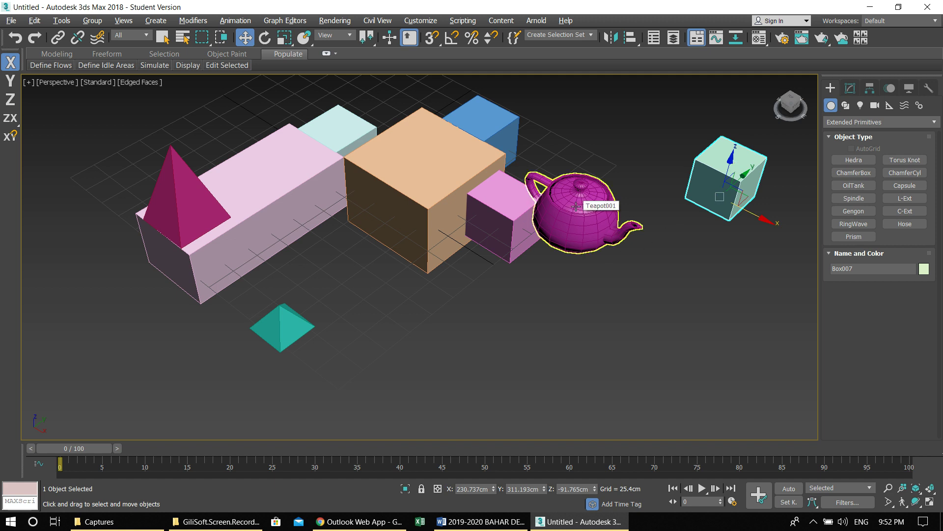
pyautogui.keyDown('ctrl'); pyautogui.click(173, 205); pyautogui.keyUp('ctrl')
pyautogui.keyDown('ctrl'); pyautogui.click(491, 121); pyautogui.keyUp('ctrl')
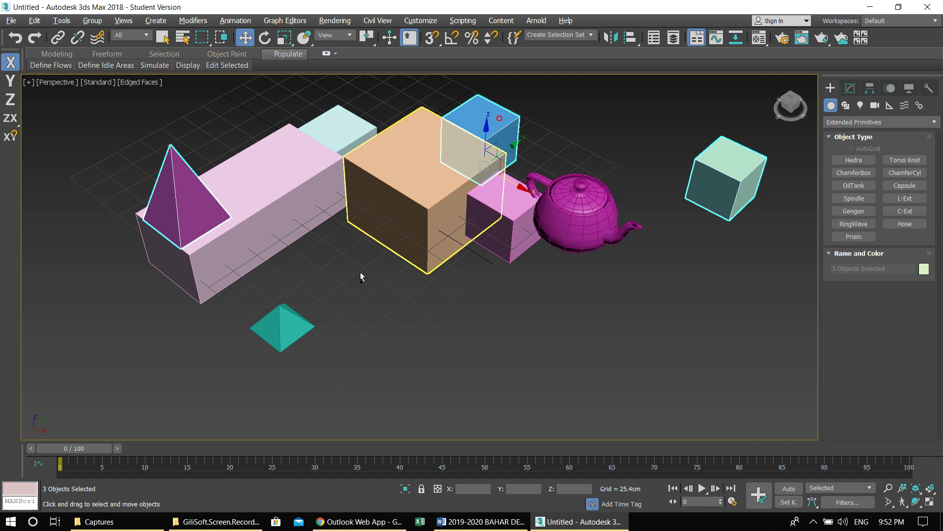
pyautogui.keyDown('ctrl'); pyautogui.click(338, 143); pyautogui.keyUp('ctrl')
pyautogui.keyDown('ctrl'); pyautogui.click(388, 212); pyautogui.keyUp('ctrl')
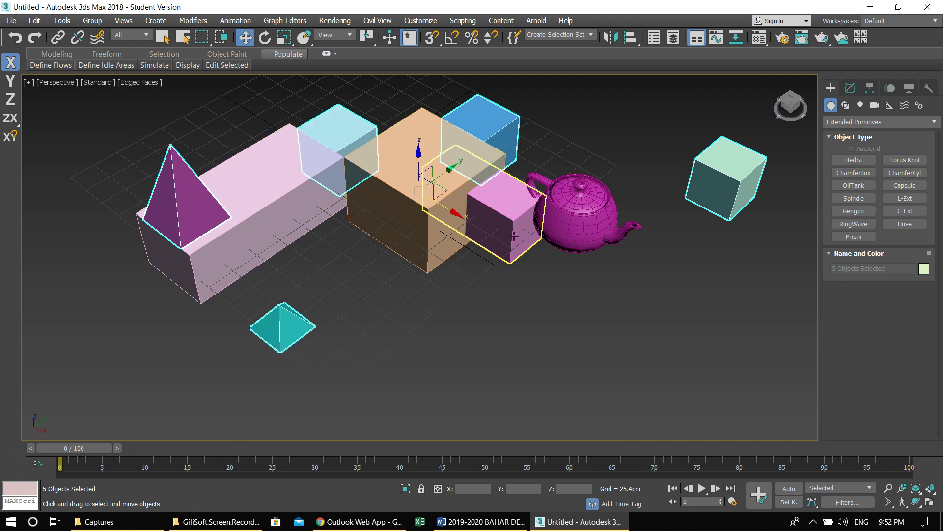
pyautogui.keyDown('ctrl'); pyautogui.click(491, 207); pyautogui.keyUp('ctrl')
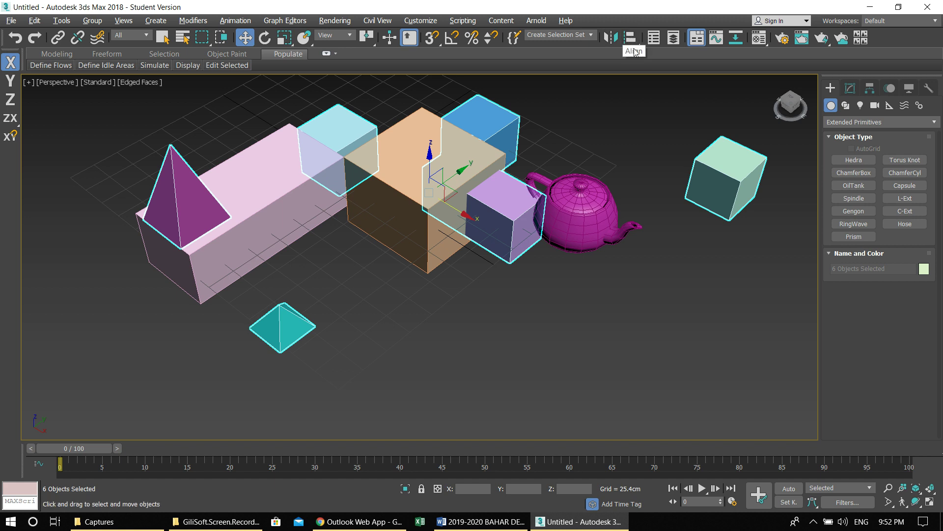
# Align the six selected objects to the teapot, Center to Center, in X, Y and Z Position
pyautogui.hotkey('alt', 'a')
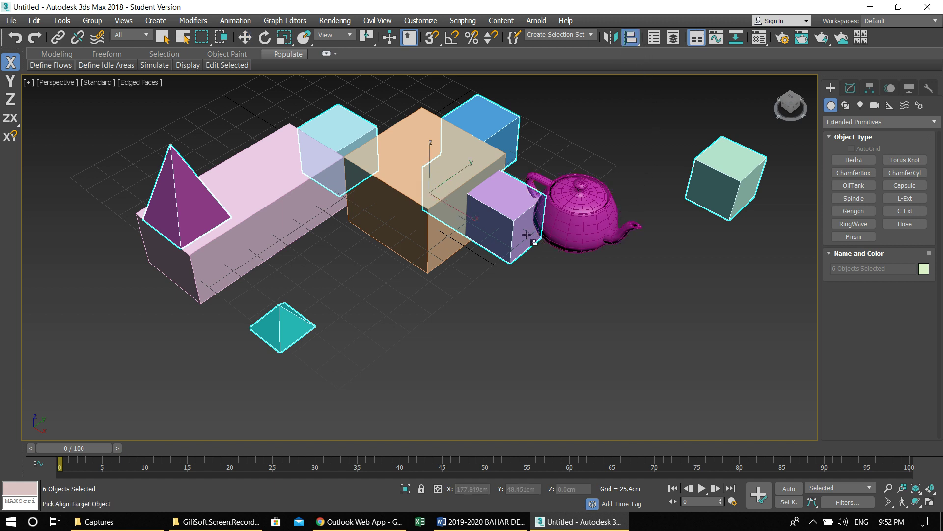
pyautogui.click(593, 207)
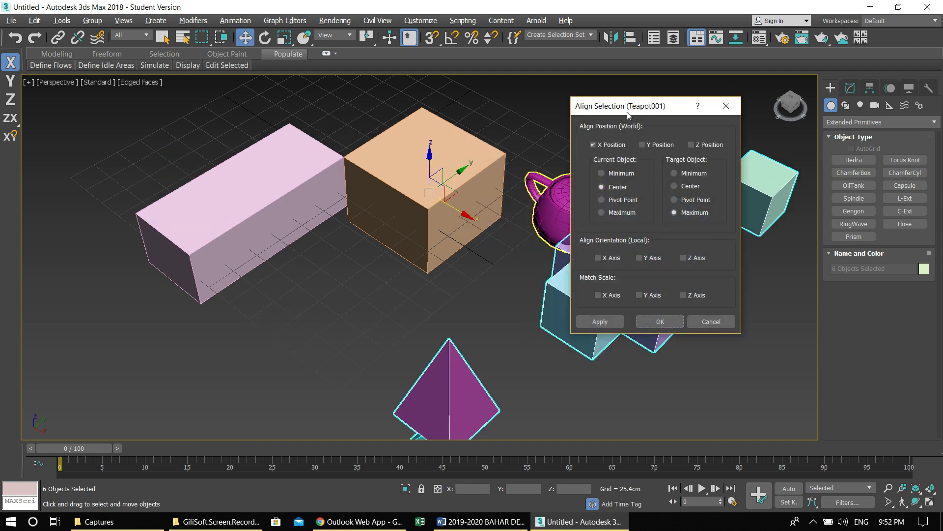
pyautogui.moveTo(942, 107); pyautogui.dragTo(819, 72)
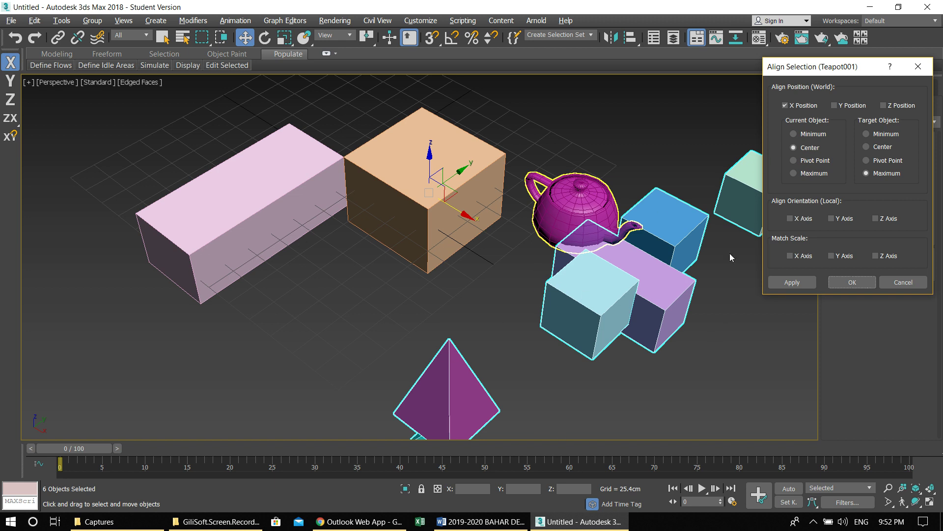
pyautogui.click(885, 106)
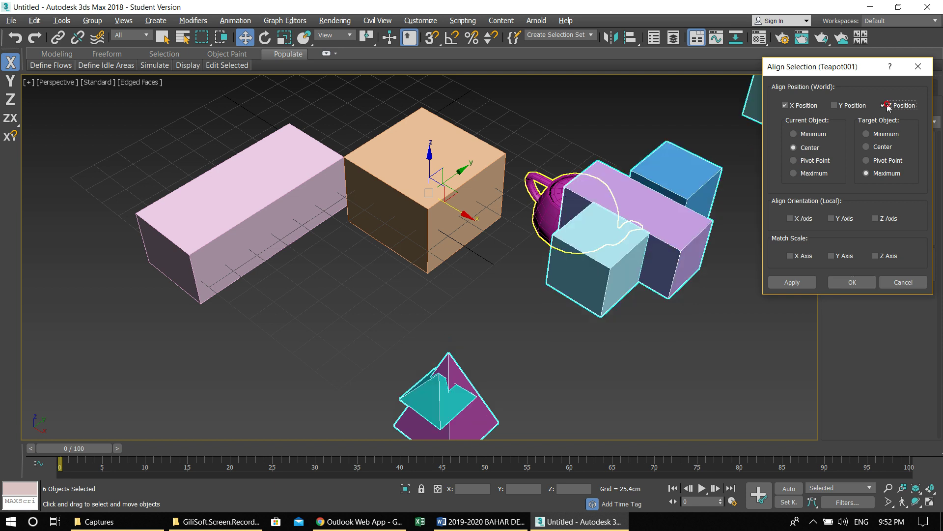
pyautogui.click(839, 104)
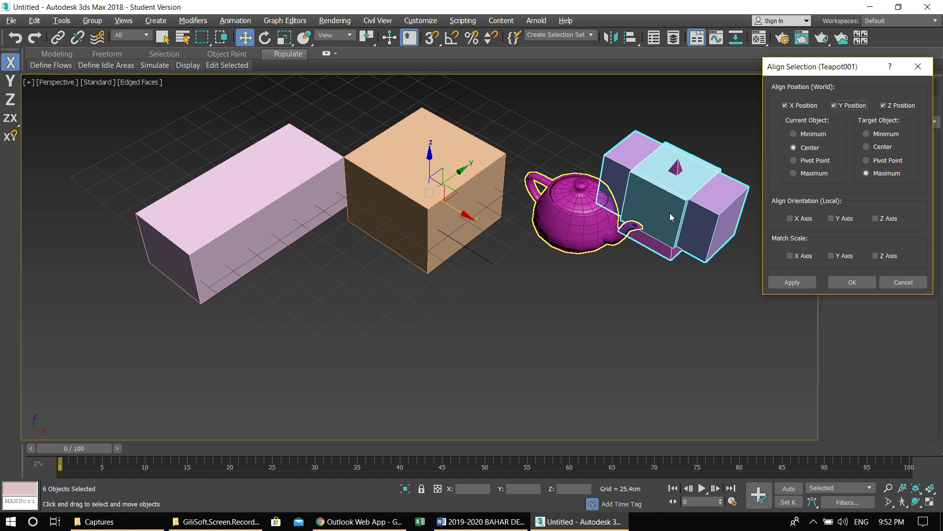
pyautogui.click(874, 147)
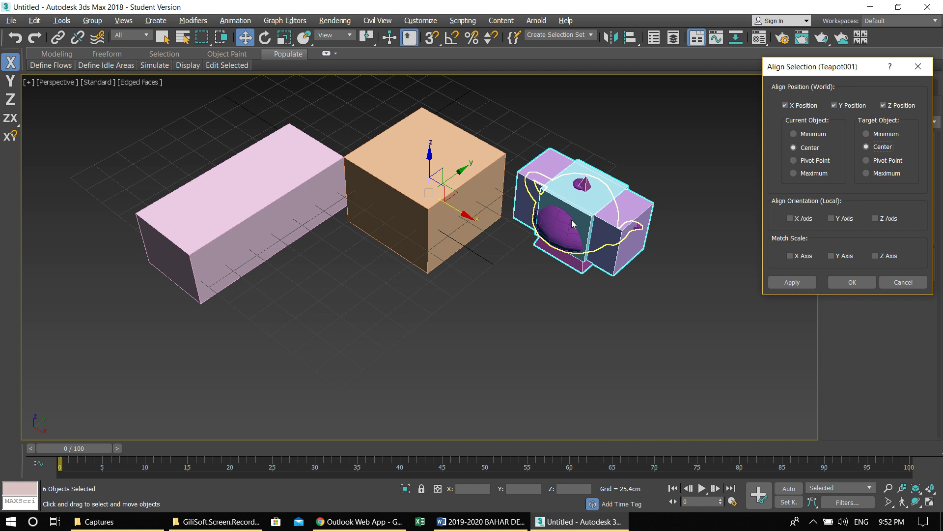
# Try aligning the selection's Maximum to the teapot's Center and Minimum, and limit the alignment to X Position
pyautogui.click(804, 174)
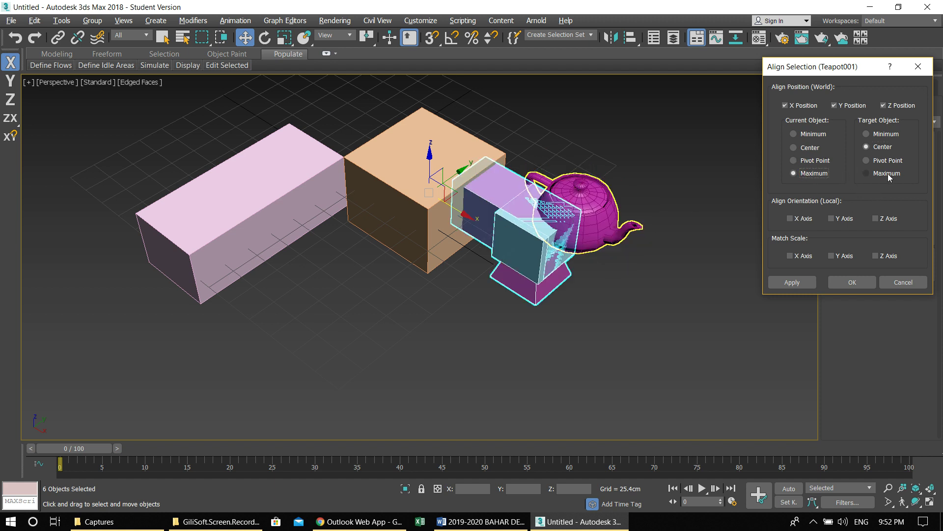
pyautogui.click(882, 134)
pyautogui.click(884, 106)
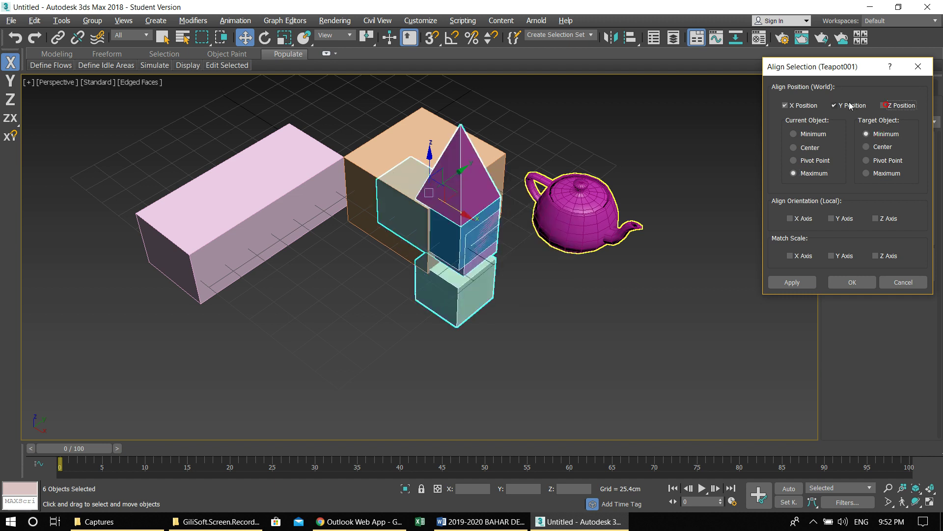
pyautogui.click(835, 105)
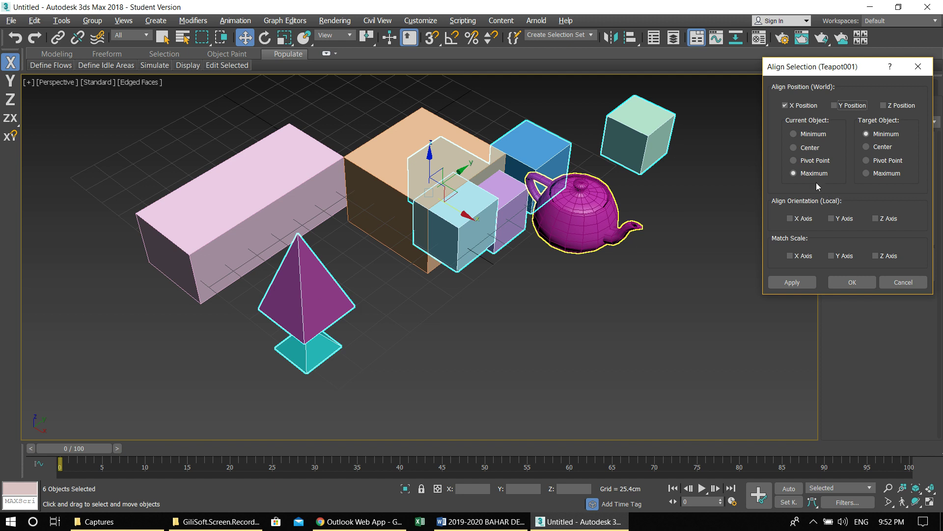
# Align the six objects' Minimum to the teapot's Maximum in X Position and accept the alignment
pyautogui.click(806, 135)
pyautogui.click(867, 174)
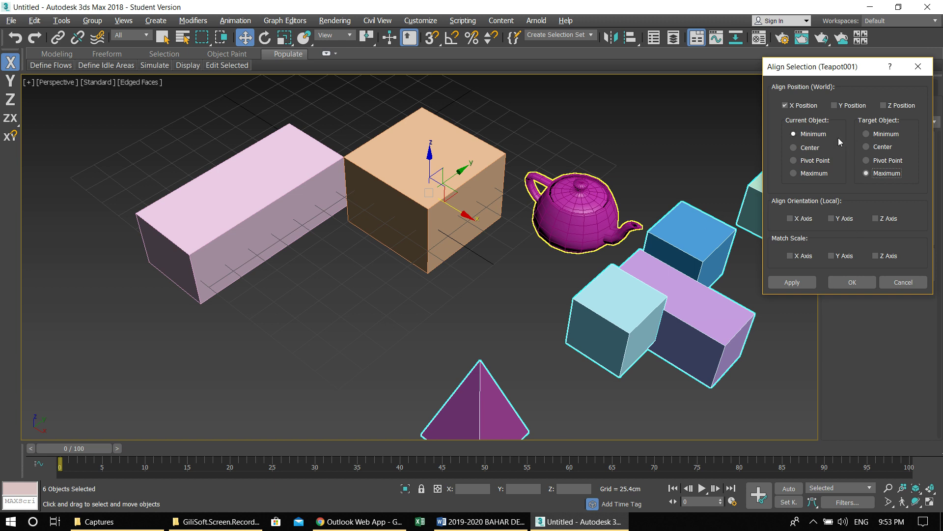
pyautogui.click(854, 282)
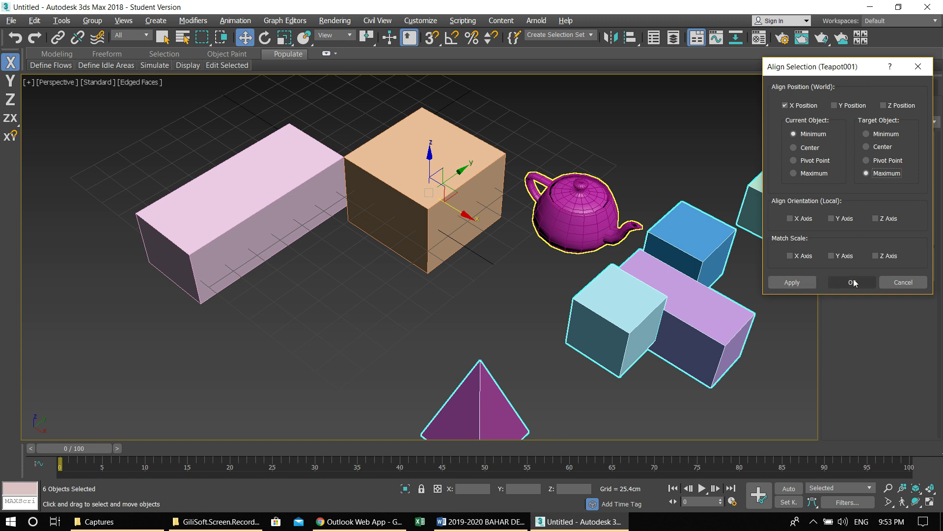
# Select the light blue box alone and raise it along Z to about 193 cm
pyautogui.moveTo(617, 281); pyautogui.dragTo(459, 282, button='middle')
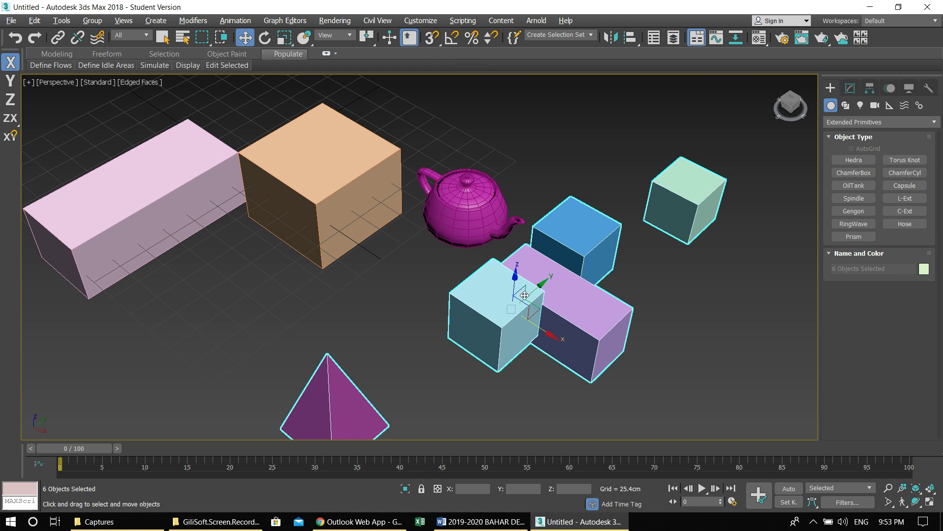
pyautogui.moveTo(517, 281); pyautogui.dragTo(550, 91)
pyautogui.click(420, 296)
pyautogui.click(462, 296)
pyautogui.moveTo(432, 272); pyautogui.dragTo(456, 316, button='middle')
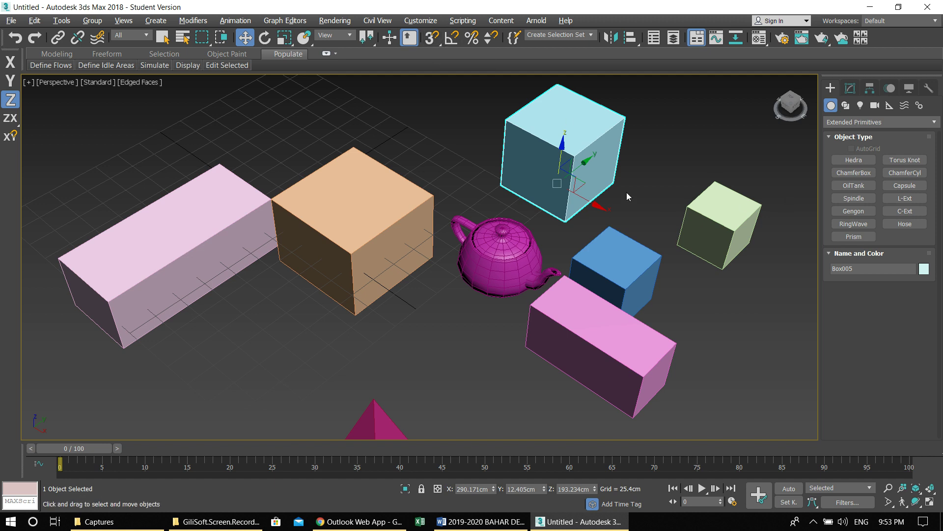
# Switch snapping to 2.5D and replace the active snap types with Vertex only
pyautogui.click(431, 39)
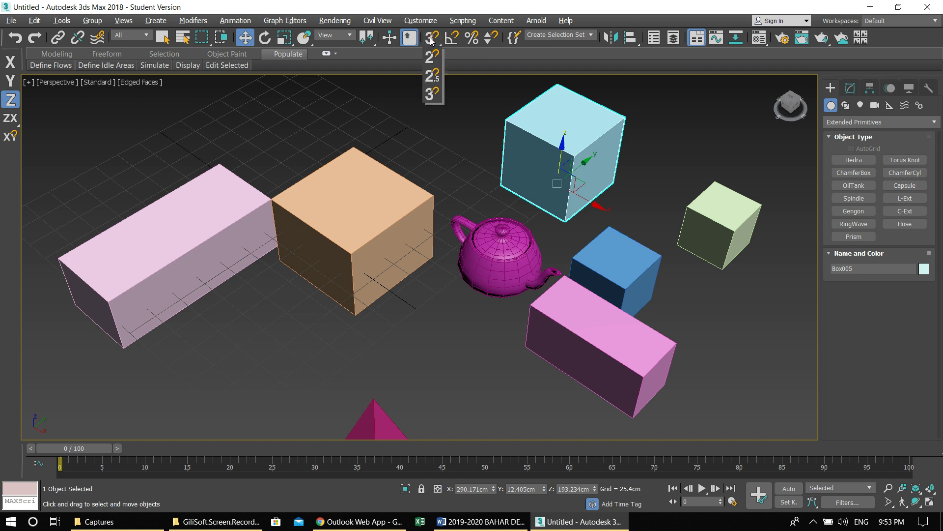
pyautogui.moveTo(431, 40); pyautogui.dragTo(438, 80)
pyautogui.moveTo(438, 80); pyautogui.dragTo(436, 78)
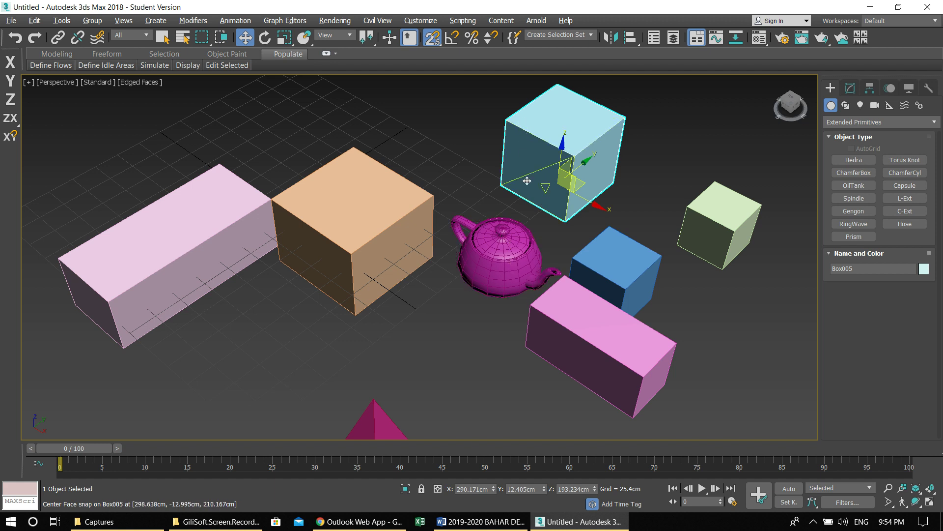
pyautogui.rightClick(433, 38)
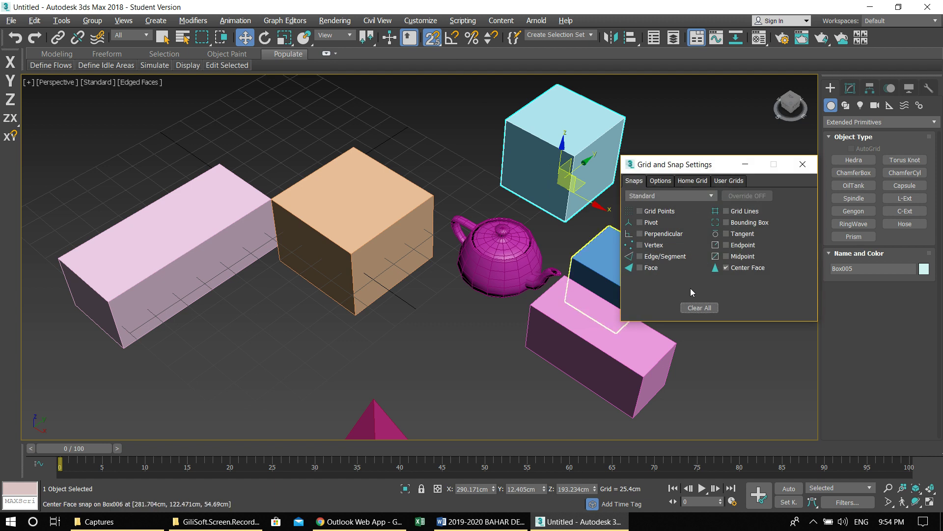
pyautogui.click(695, 308)
pyautogui.click(653, 246)
pyautogui.click(803, 164)
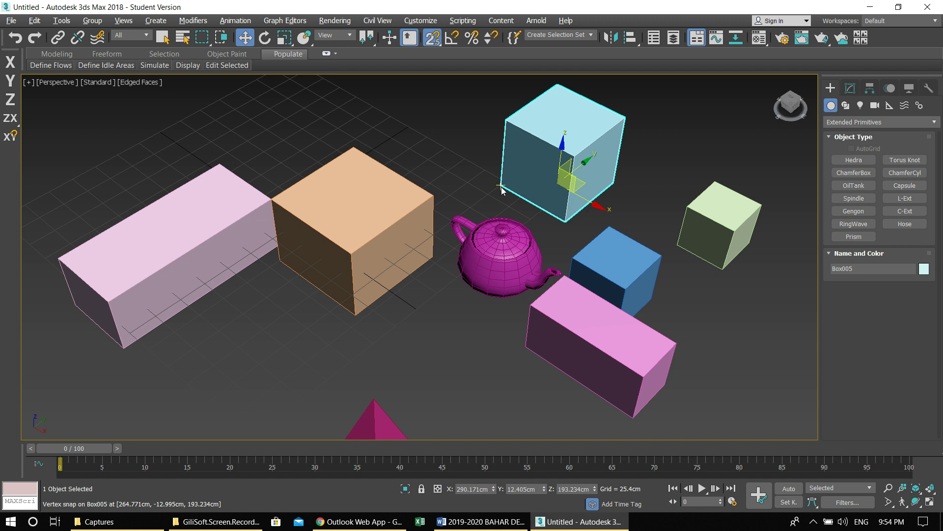
# Try snapping the light blue box's bottom corner onto the orange box's top face in Perspective, and undo the move
pyautogui.moveTo(503, 186); pyautogui.dragTo(309, 256)
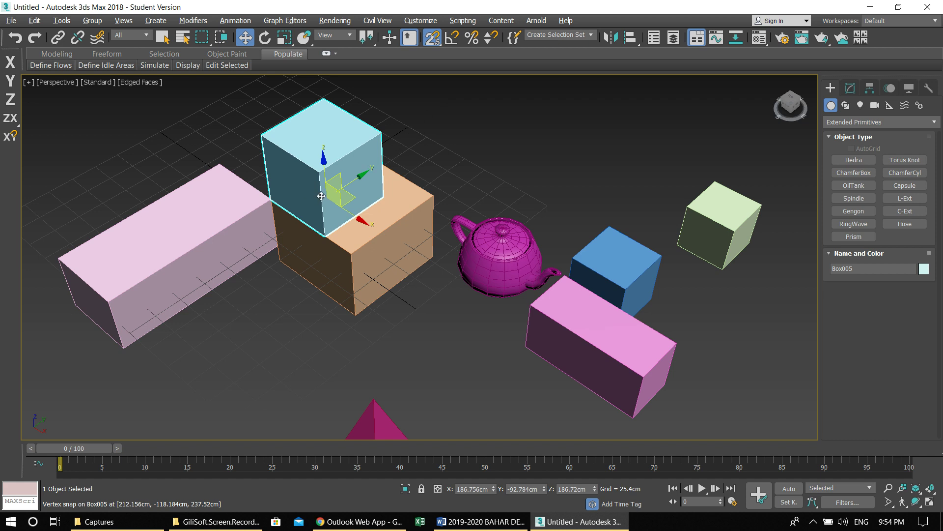
pyautogui.hotkey('ctrl', 'z')
# In a maximized Top view, snap the light blue box's lower-left vertex to the orange box's lower-left vertex
pyautogui.hotkey('alt', 'w')
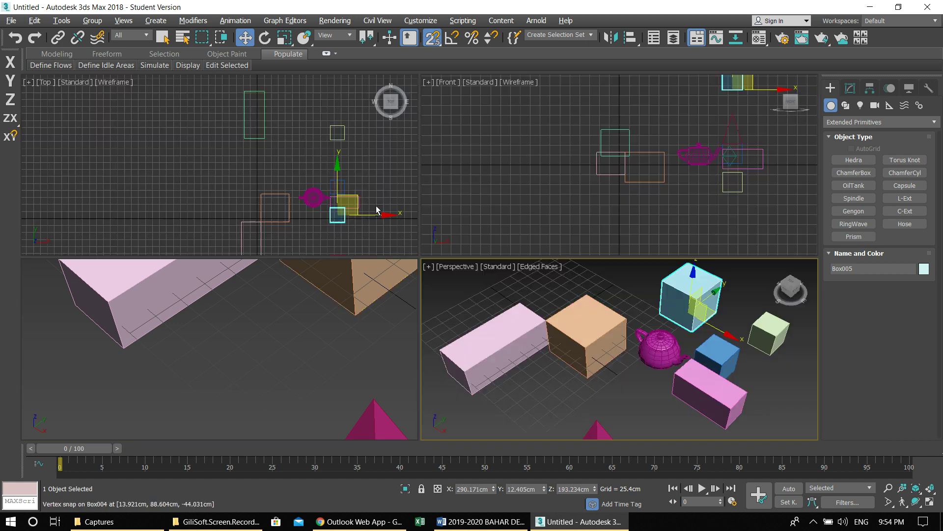
pyautogui.hotkey('alt', 'w')
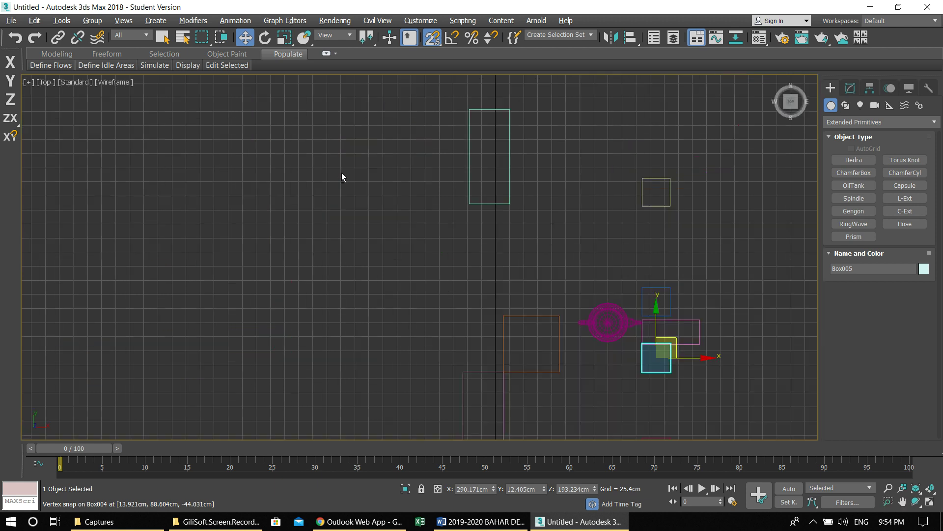
pyautogui.moveTo(569, 315); pyautogui.dragTo(428, 177, button='middle')
pyautogui.scroll(2, 453, 211)
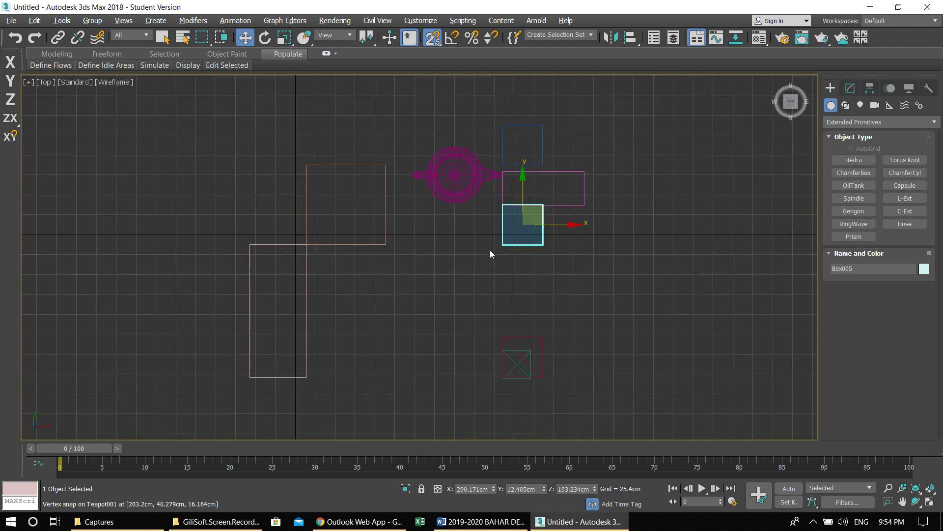
pyautogui.moveTo(502, 245); pyautogui.dragTo(307, 245)
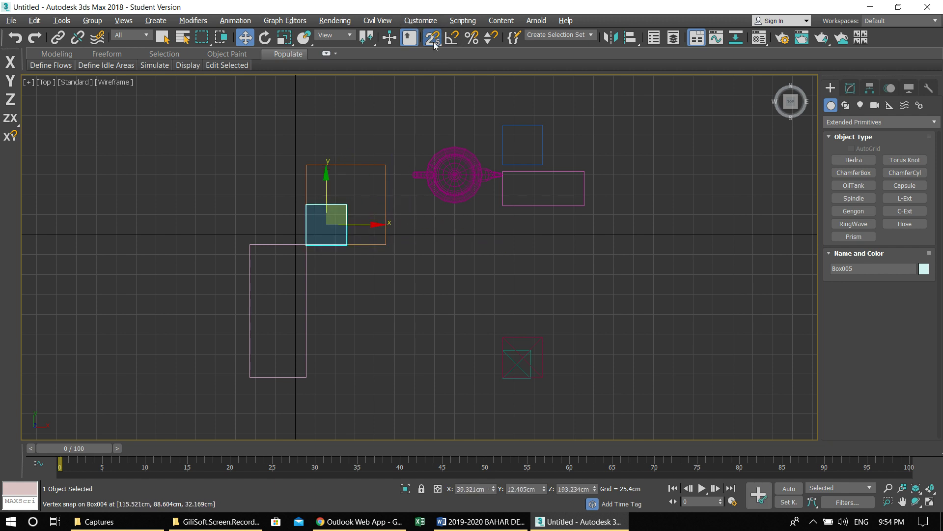
# Return to the maximized Perspective view and check the light blue box's height relative to the orange box
pyautogui.hotkey('alt', 'w')
pyautogui.hotkey('alt', 'w')
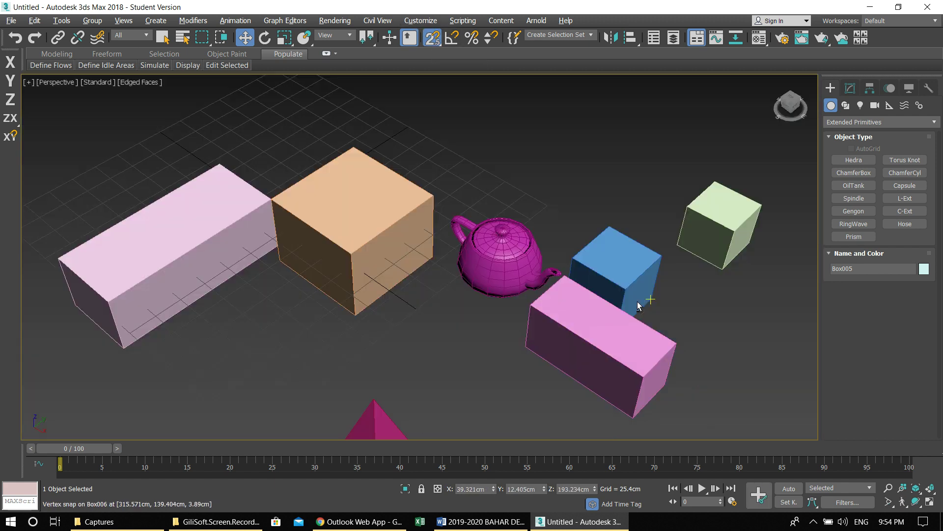
pyautogui.scroll(-3, 491, 148)
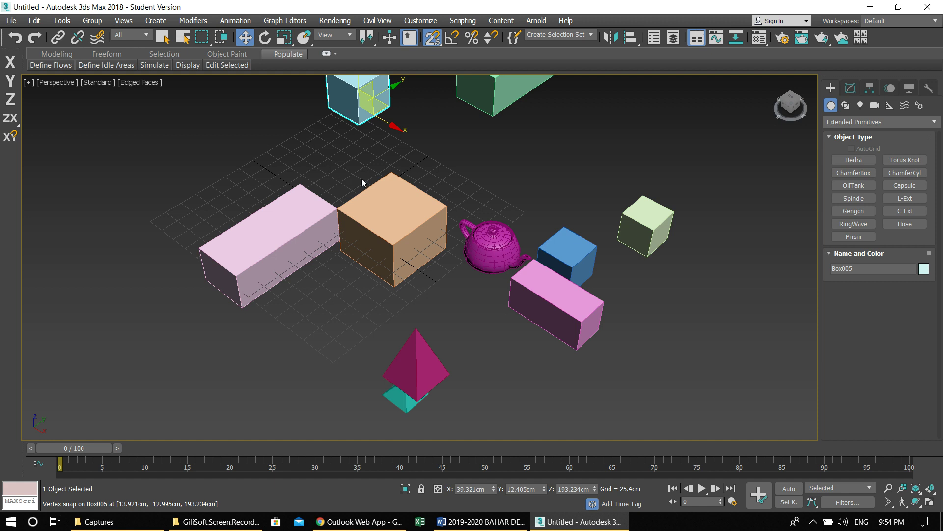
pyautogui.moveTo(436, 193); pyautogui.dragTo(416, 190, button='middle')
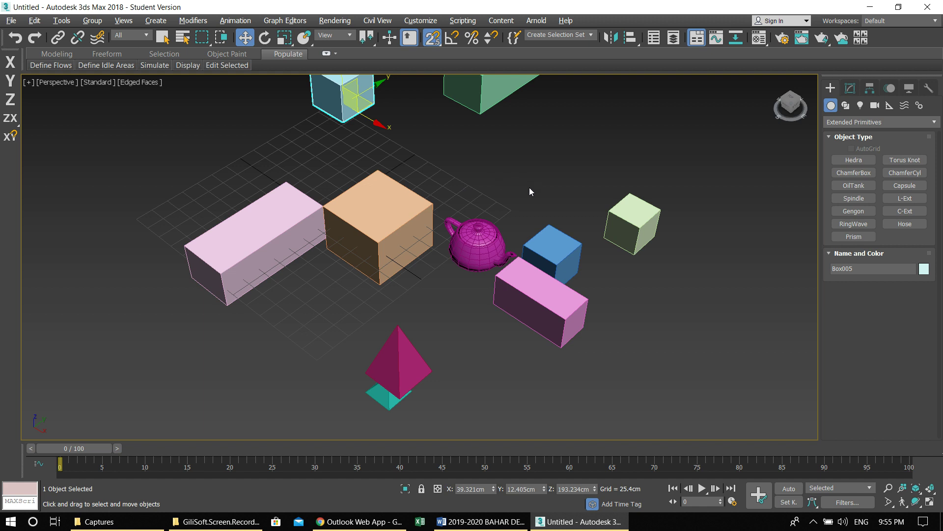
# Select every object in the scene and delete them all
pyautogui.scroll(-5, 519, 199)
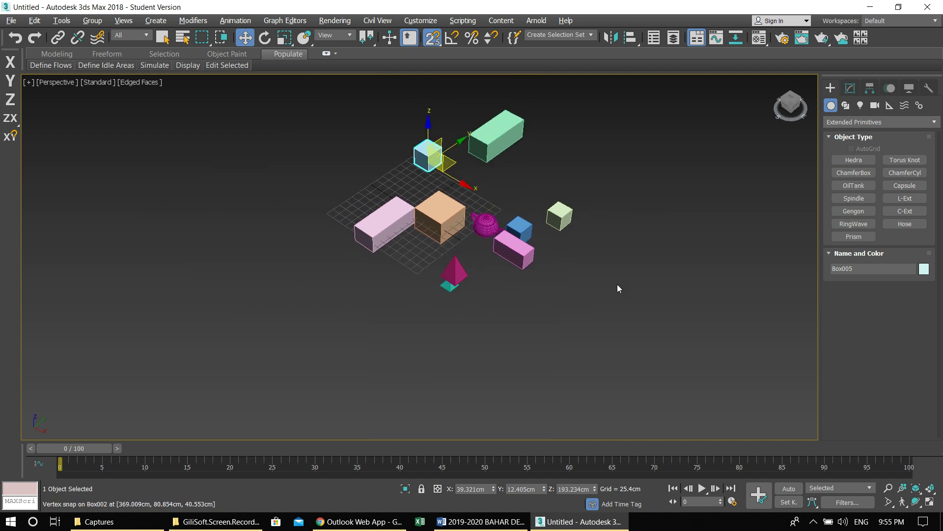
pyautogui.moveTo(646, 293); pyautogui.dragTo(646, 295)
pyautogui.hotkey('ctrl', 'a')
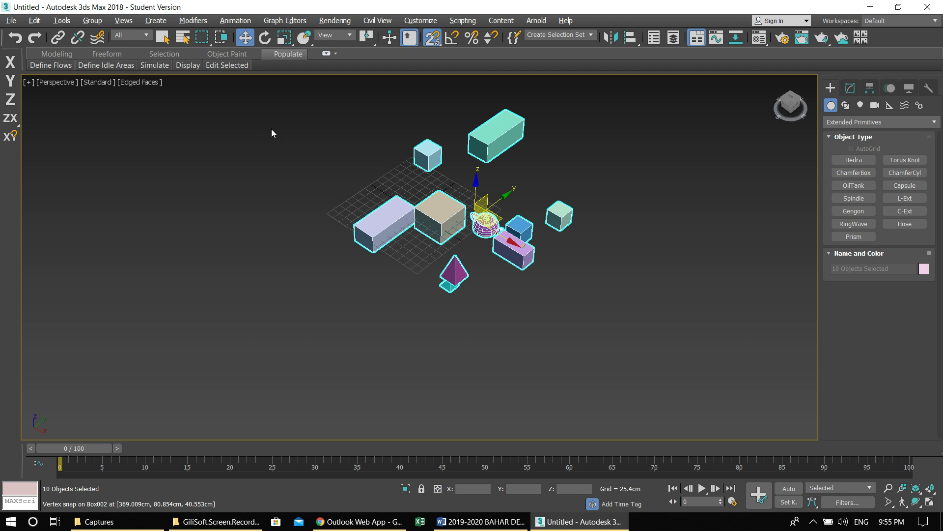
pyautogui.press('Delete')
pyautogui.scroll(5, 412, 217)
pyautogui.scroll(3, 413, 219)
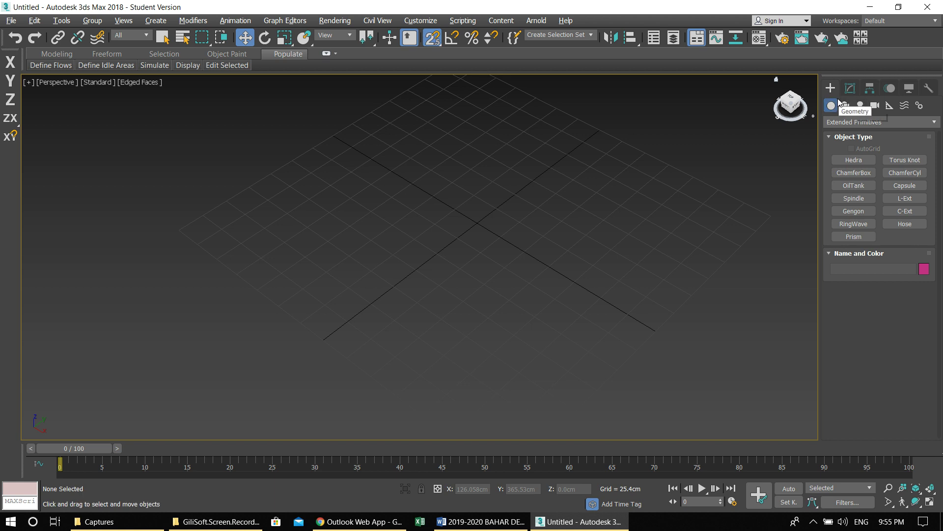
# Start a Standard Primitives Box, and switch snapping to 3D with Grid Points enabled alongside Vertex
pyautogui.click(844, 123)
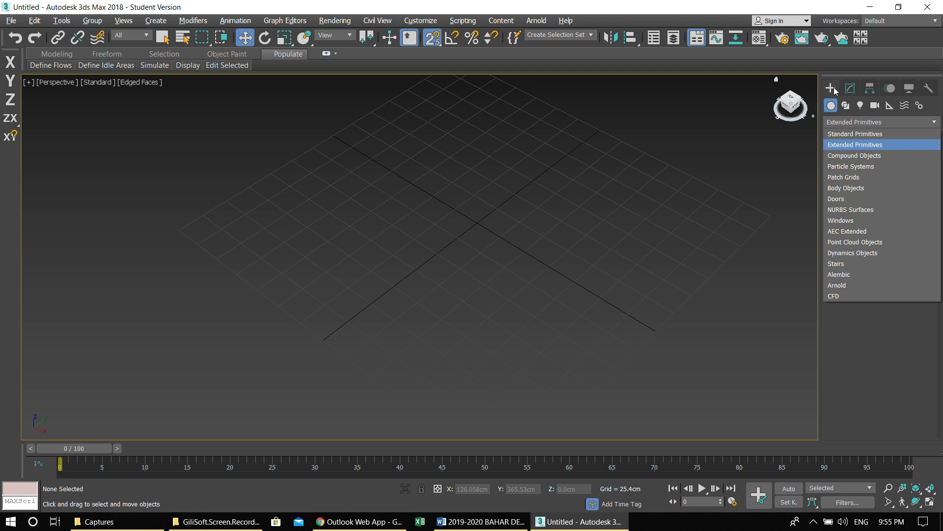
pyautogui.click(842, 135)
pyautogui.click(850, 161)
pyautogui.moveTo(505, 220); pyautogui.dragTo(474, 216, button='middle')
pyautogui.rightClick(434, 39)
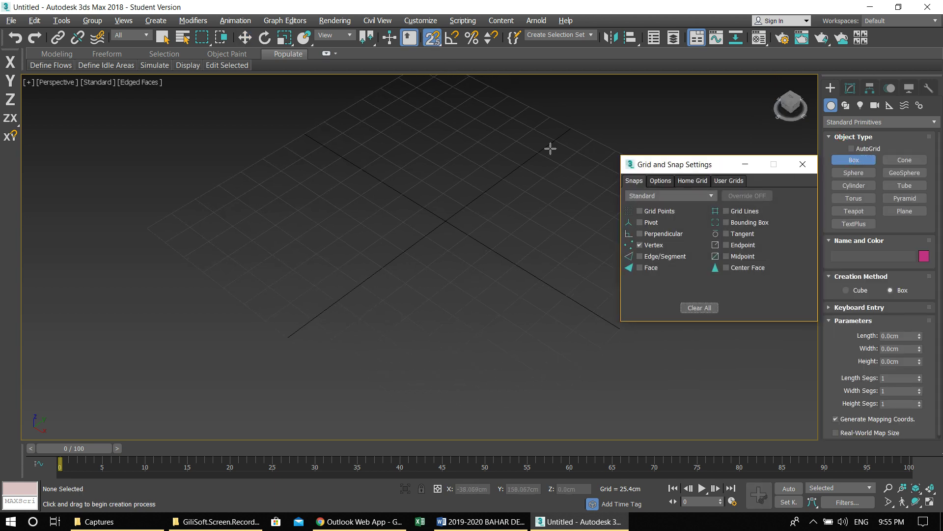
pyautogui.click(639, 211)
pyautogui.click(802, 165)
pyautogui.moveTo(434, 39); pyautogui.dragTo(440, 97)
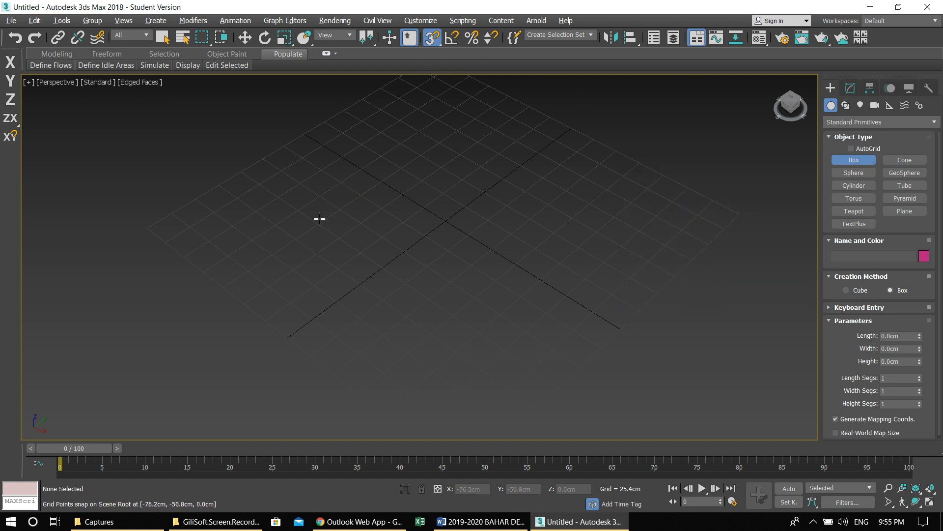
# Draw a box snapped to the grid points, 101.6 cm in length, 254 cm in width and 76.2 cm in height
pyautogui.moveTo(333, 251); pyautogui.dragTo(325, 232, button='middle')
pyautogui.moveTo(246, 193); pyautogui.dragTo(558, 271)
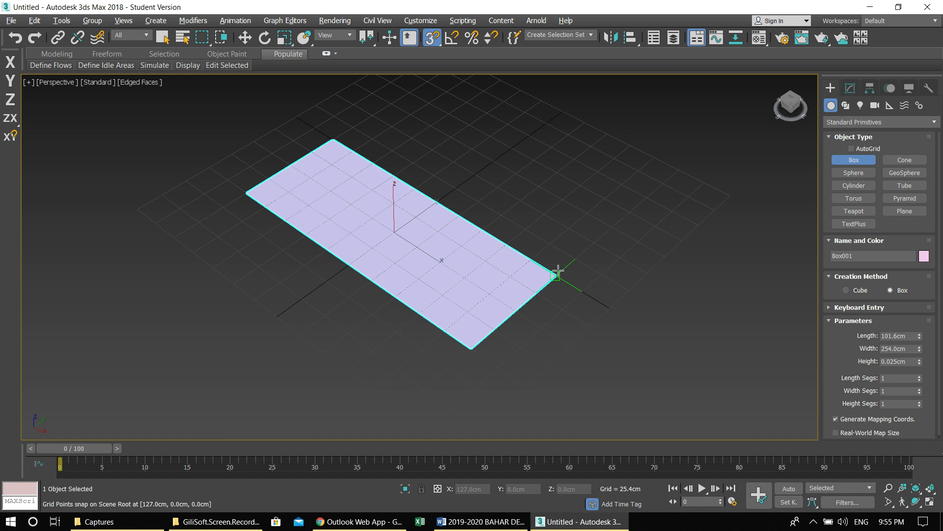
pyautogui.click(562, 171)
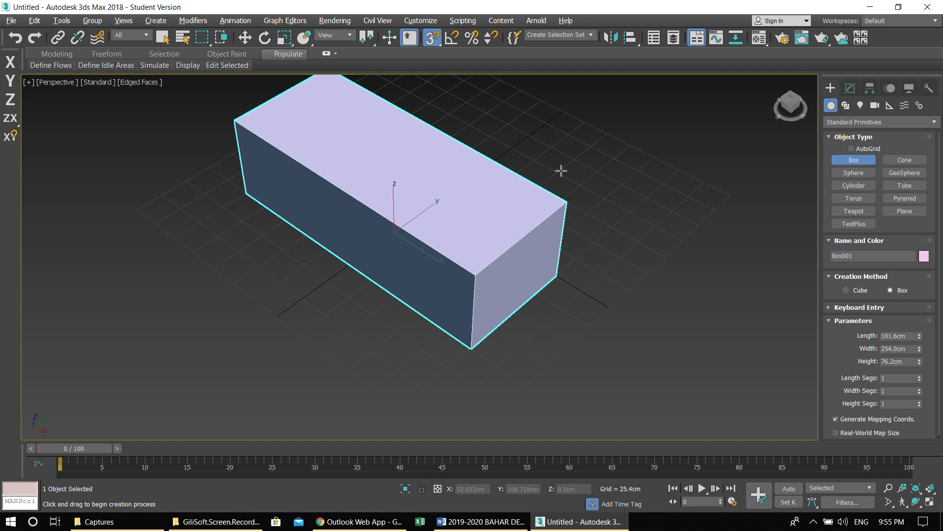
pyautogui.scroll(-3, 443, 290)
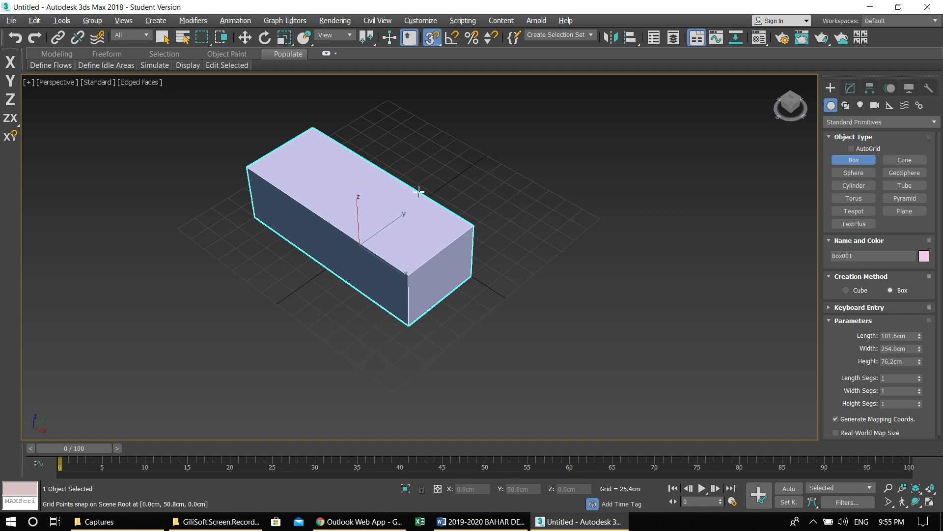
pyautogui.moveTo(370, 231); pyautogui.dragTo(367, 259, button='middle')
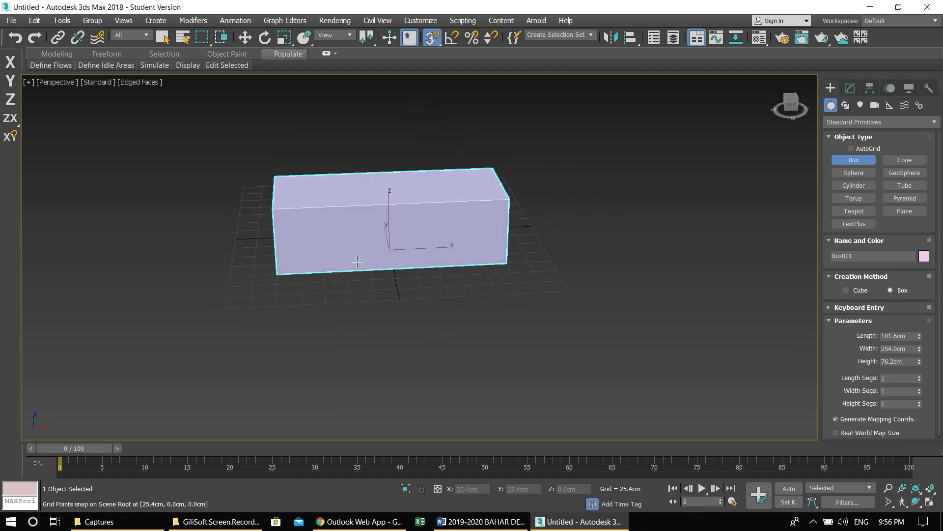
# In the maximized Front view, clone the box as a uniformly scaled copy at about 87% of its size
pyautogui.hotkey('alt', 'w')
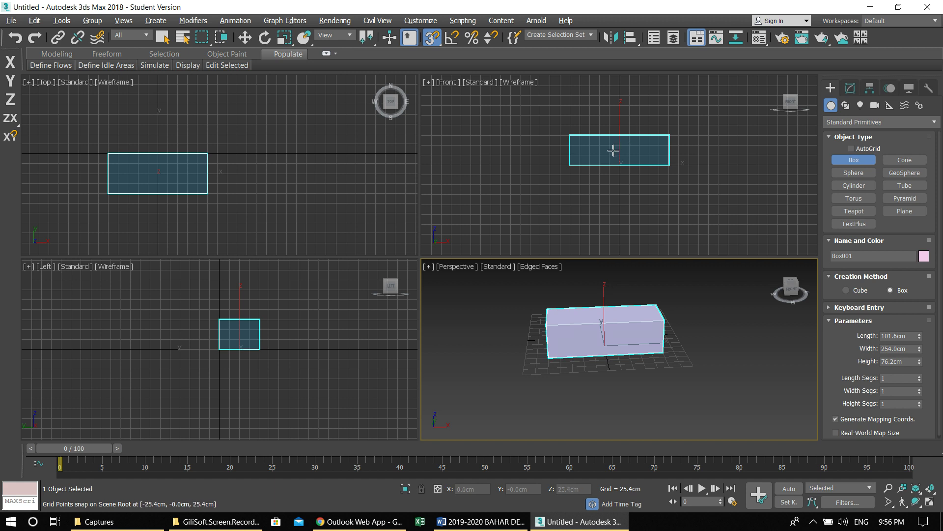
pyautogui.hotkey('alt', 'w')
pyautogui.press('w')
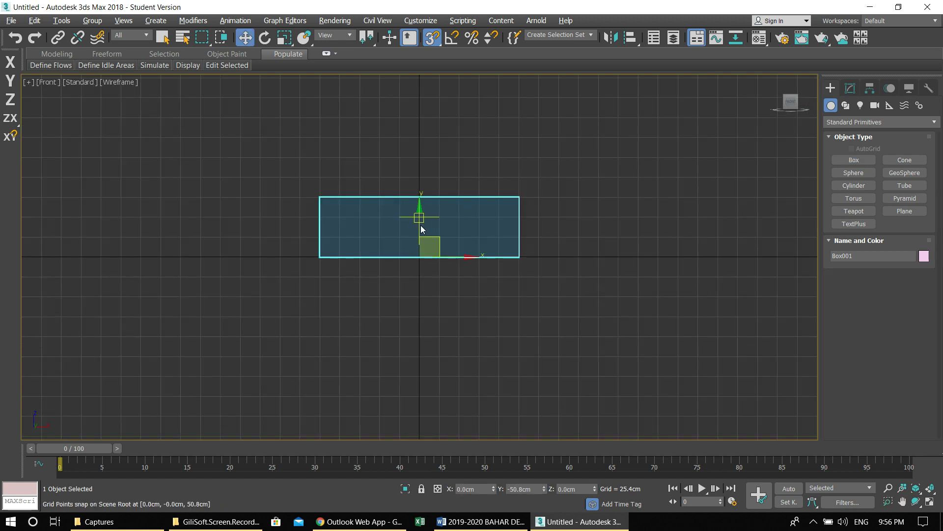
pyautogui.scroll(5, 394, 232)
pyautogui.moveTo(395, 236); pyautogui.dragTo(434, 248, button='middle')
pyautogui.press('e')
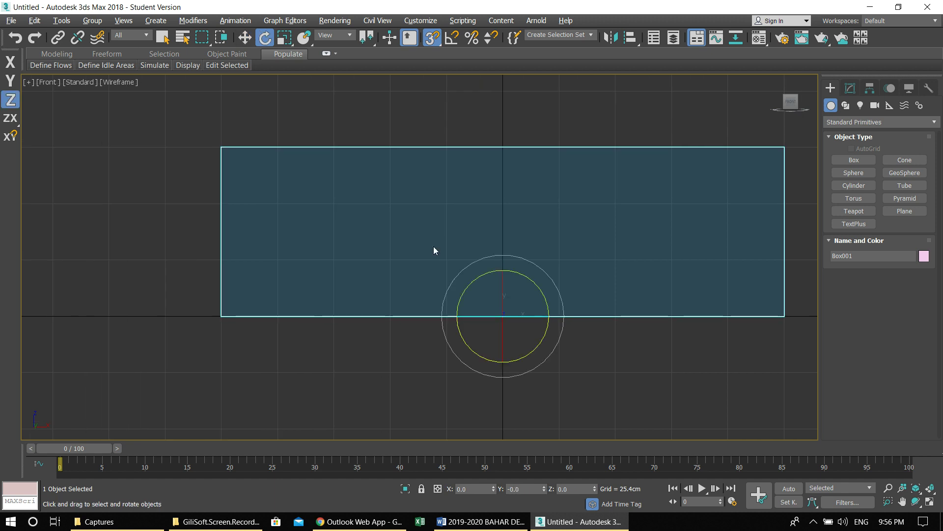
pyautogui.press('r')
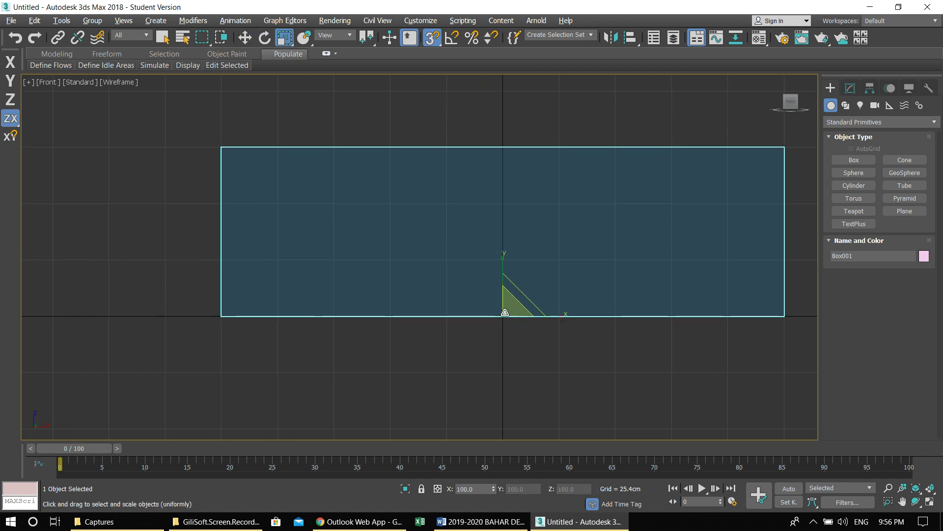
pyautogui.moveTo(504, 312)
pyautogui.mouseDown()
pyautogui.moveTo(497, 308)
pyautogui.moveTo(517, 317)
pyautogui.mouseUp()
pyautogui.rightClick(517, 317)
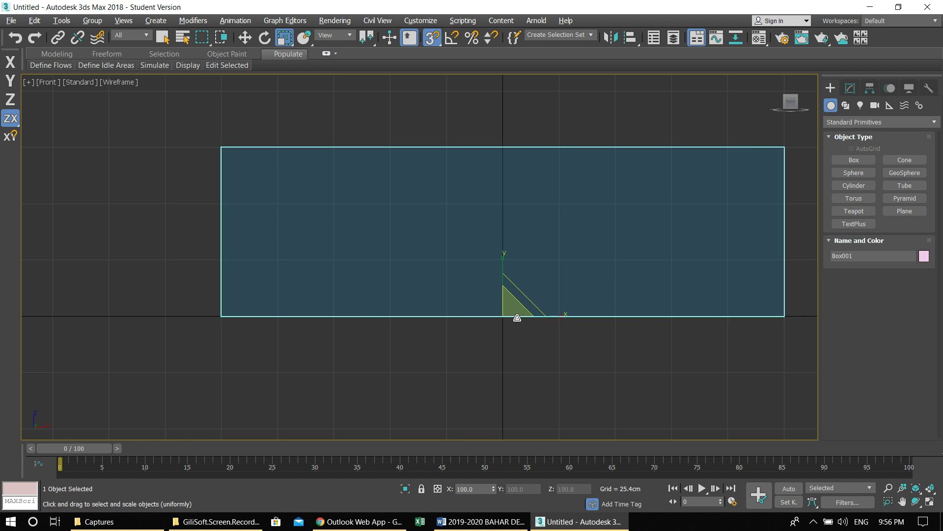
pyautogui.moveTo(504, 315)
pyautogui.keyDown('shift'); pyautogui.mouseDown()
pyautogui.moveTo(497, 310)
pyautogui.moveTo(522, 320)
pyautogui.mouseUp(); pyautogui.keyUp('shift')
pyautogui.click(524, 314)
# Widen the cloned box slightly along X, turn snapping off, and move the clone vertically to sit inside the original's outline
pyautogui.press('F5')
pyautogui.moveTo(558, 316); pyautogui.dragTo(562, 316)
pyautogui.press('w')
pyautogui.moveTo(503, 267); pyautogui.dragTo(504, 266)
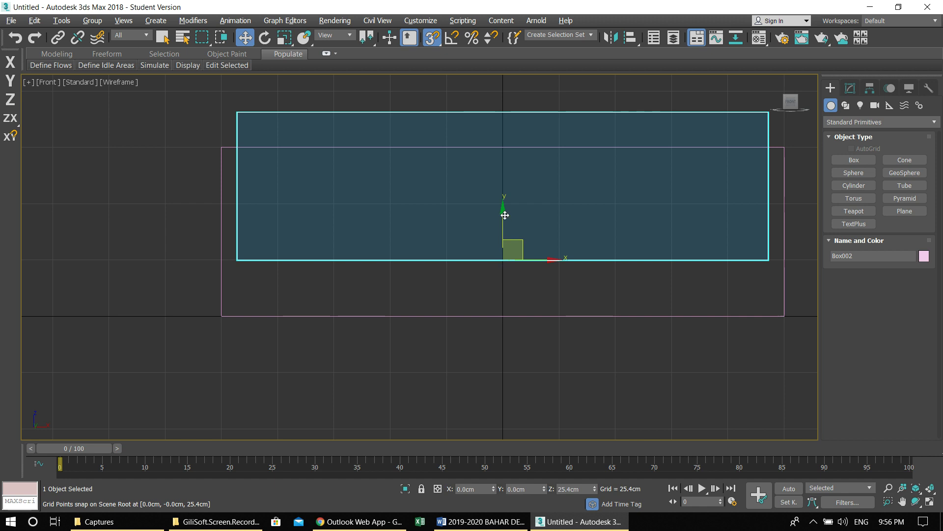
pyautogui.press('s')
pyautogui.moveTo(506, 208); pyautogui.dragTo(508, 257)
# Scale the inner box to about 95.5% in width and about 85.2% in height within the outer box
pyautogui.press('r')
pyautogui.moveTo(561, 302); pyautogui.dragTo(560, 302)
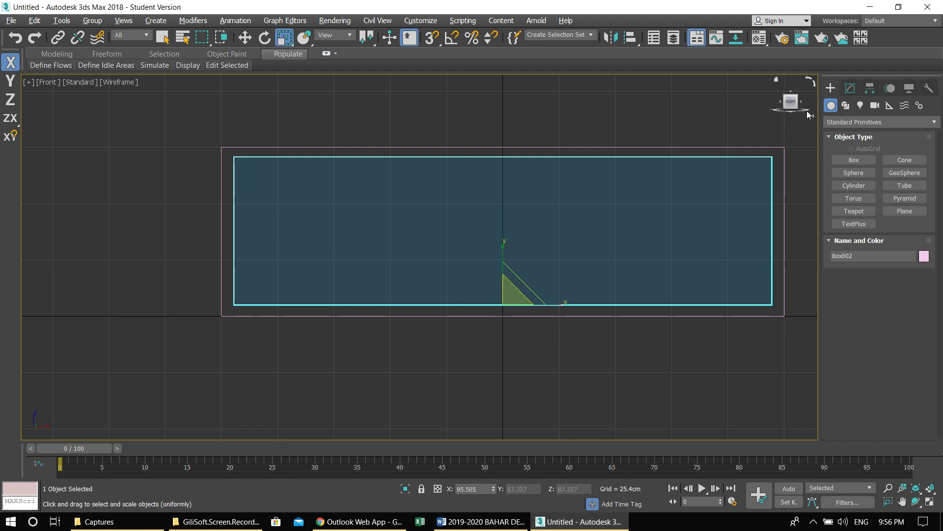
pyautogui.click(850, 88)
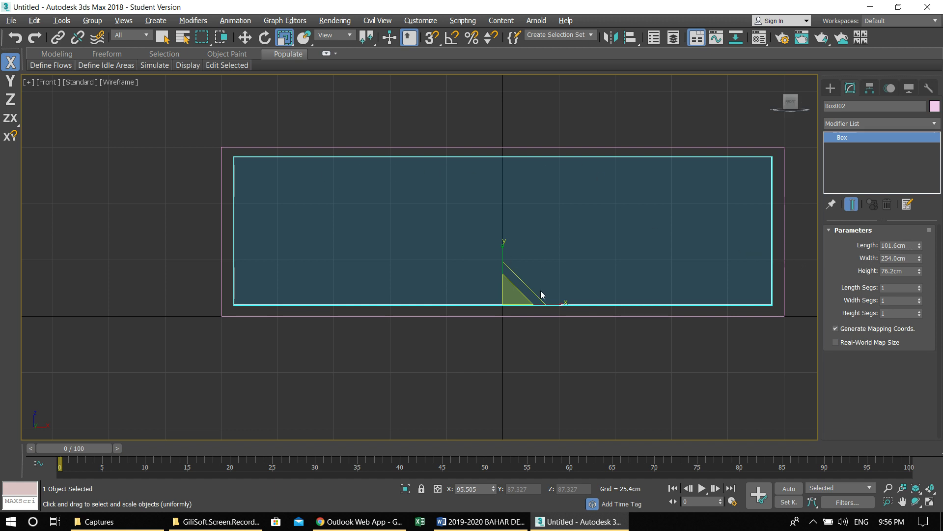
pyautogui.moveTo(502, 247); pyautogui.dragTo(503, 248)
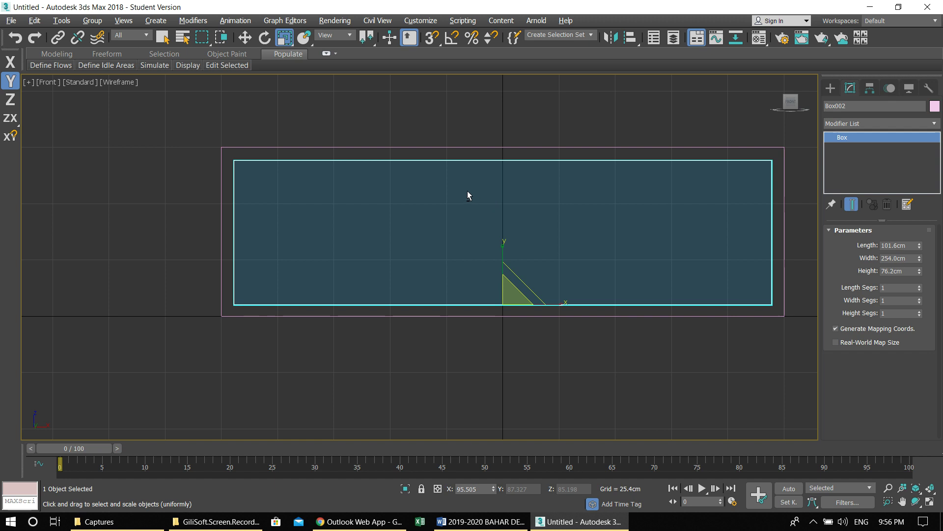
# In the Top view, scale the inner box's depth to about 235% and move it to extend past the outer box's front and back
pyautogui.hotkey('alt', 'w')
pyautogui.hotkey('alt', 'w')
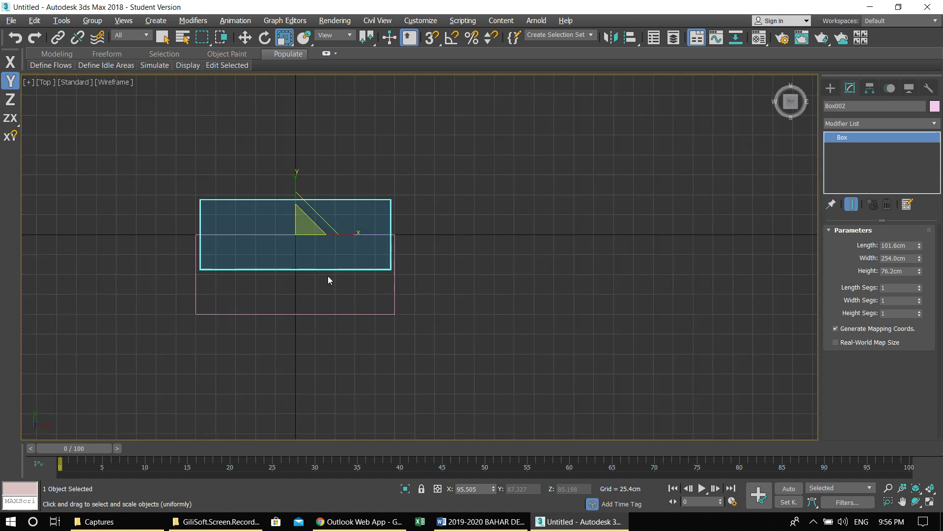
pyautogui.moveTo(295, 176); pyautogui.dragTo(299, 126)
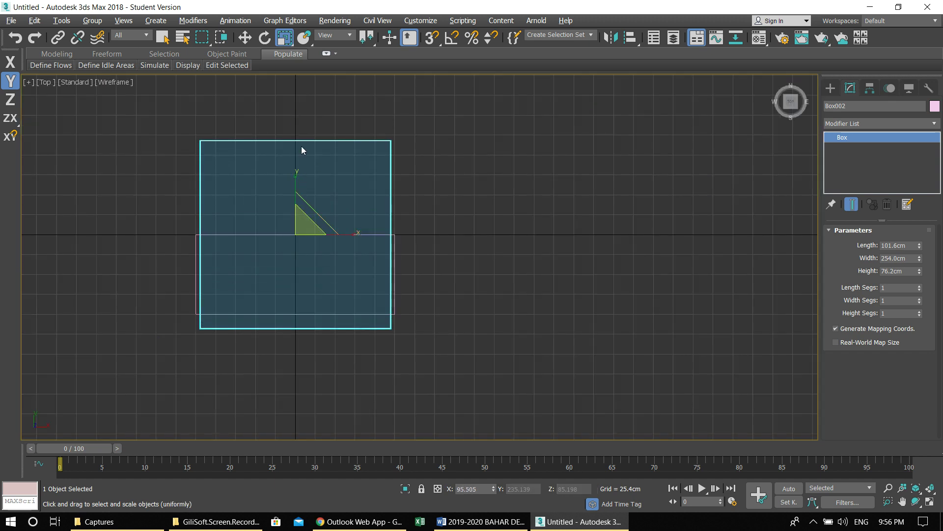
pyautogui.press('w')
pyautogui.moveTo(296, 185); pyautogui.dragTo(301, 220)
# In the maximized Perspective view, select the original outer box and start the ProBoolean compound object
pyautogui.hotkey('alt', 'w')
pyautogui.rightClick(532, 284)
pyautogui.hotkey('alt', 'w')
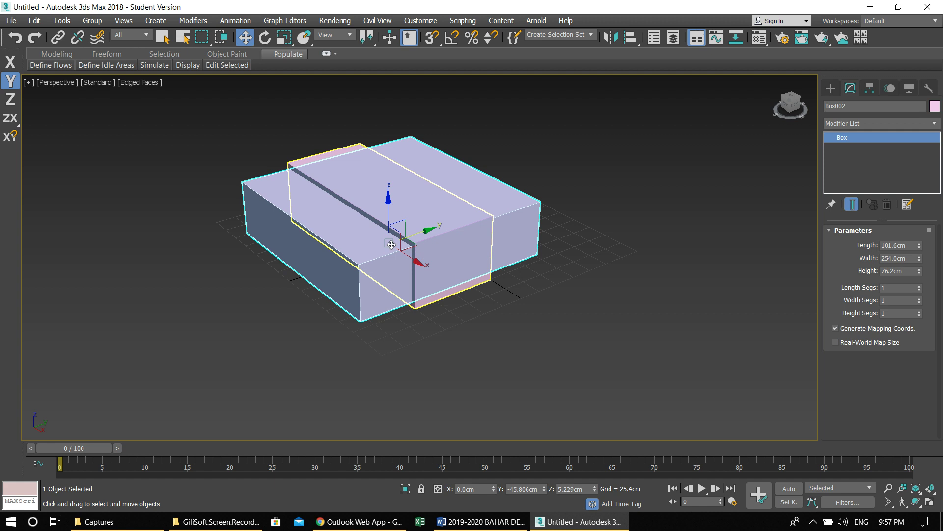
pyautogui.scroll(5, 389, 222)
pyautogui.click(465, 190)
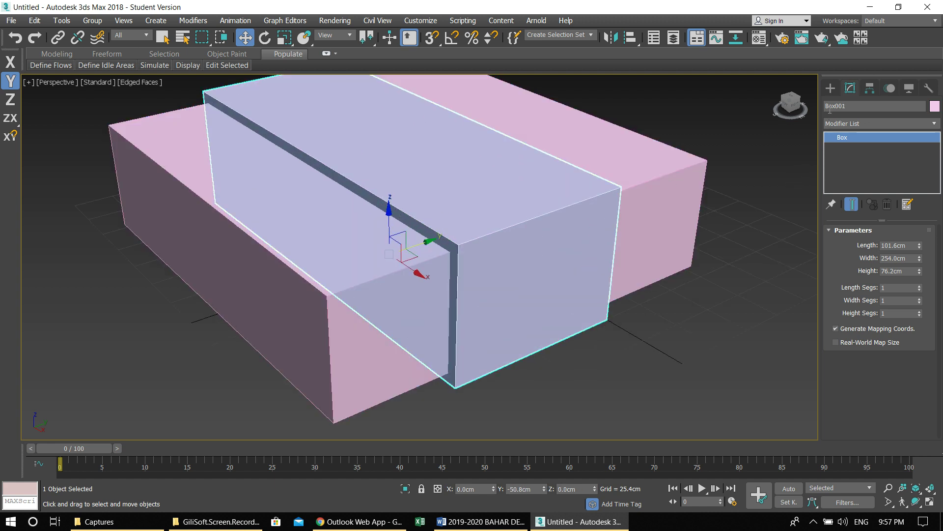
pyautogui.click(830, 89)
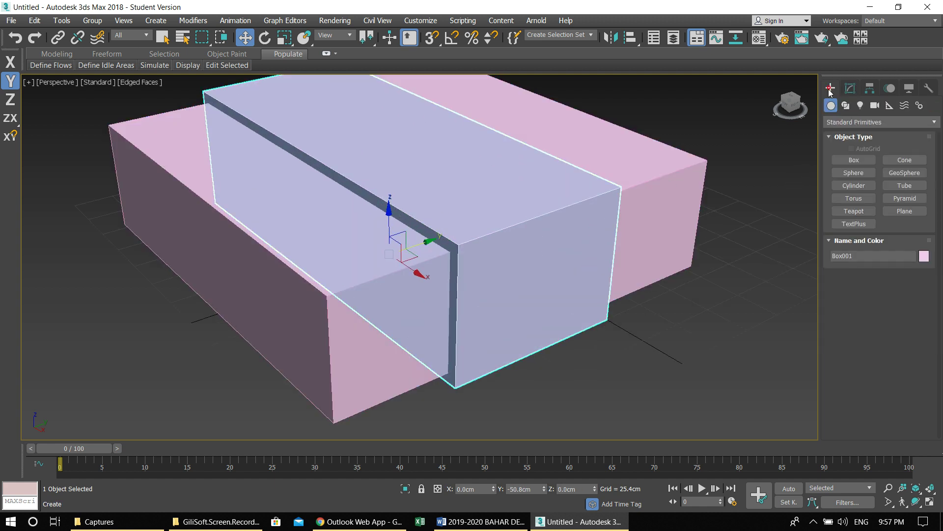
pyautogui.click(834, 124)
pyautogui.click(835, 129)
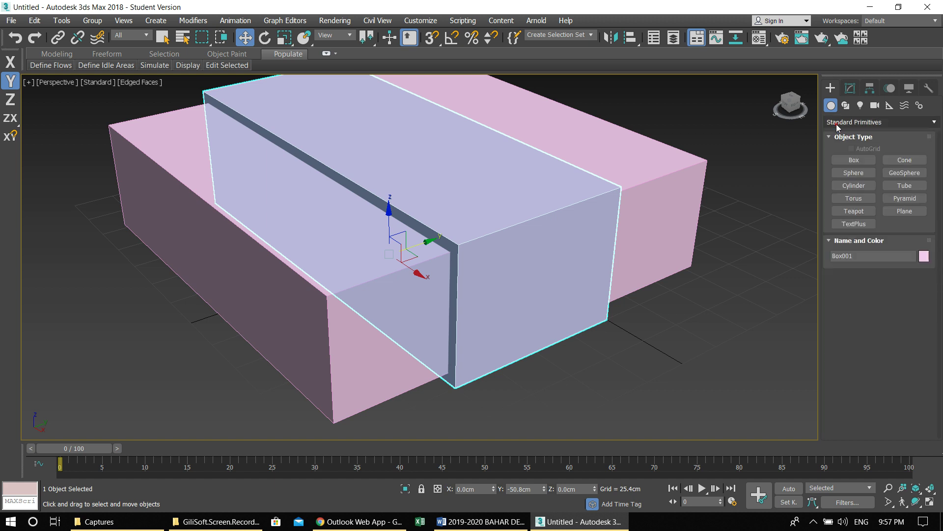
pyautogui.click(840, 124)
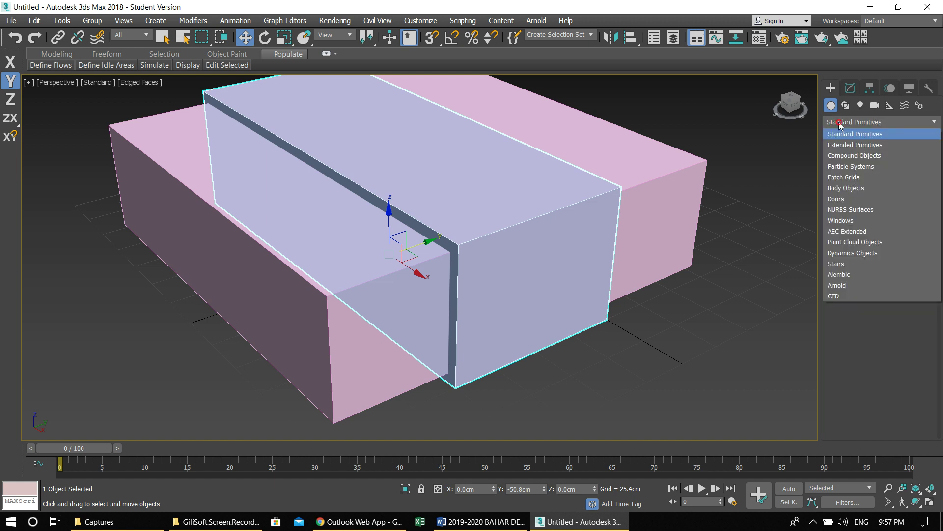
pyautogui.click(840, 156)
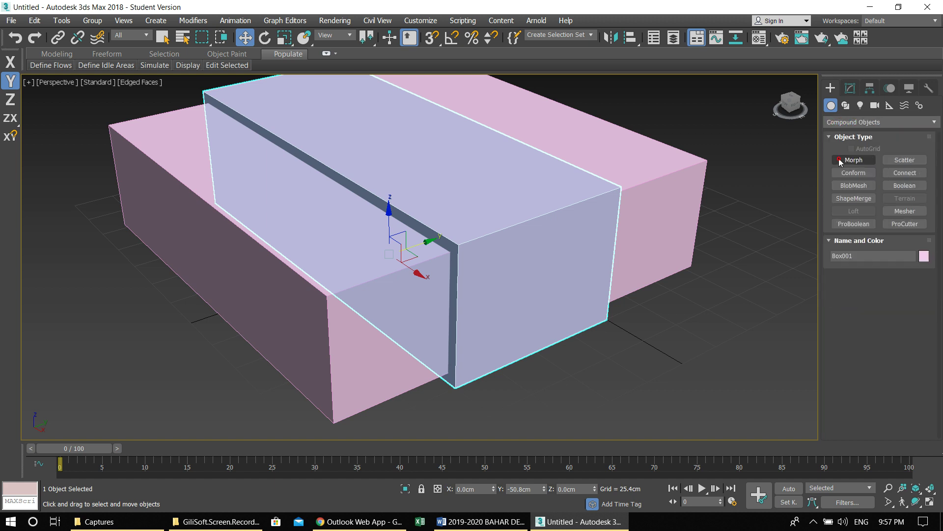
pyautogui.click(854, 224)
# Subtract the stretched inner box from the outer box to cut an opening straight through it
pyautogui.moveTo(615, 279); pyautogui.dragTo(589, 275, button='middle')
pyautogui.scroll(-3, 590, 275)
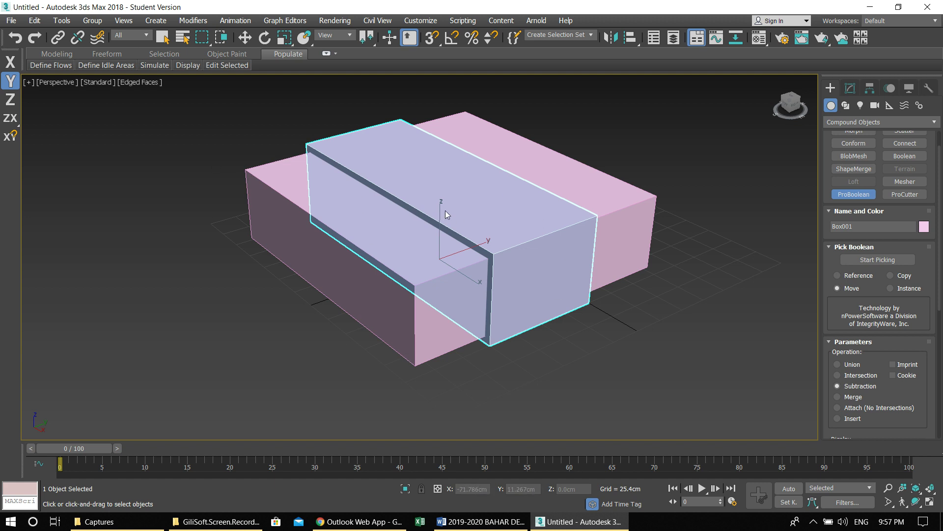
pyautogui.click(878, 260)
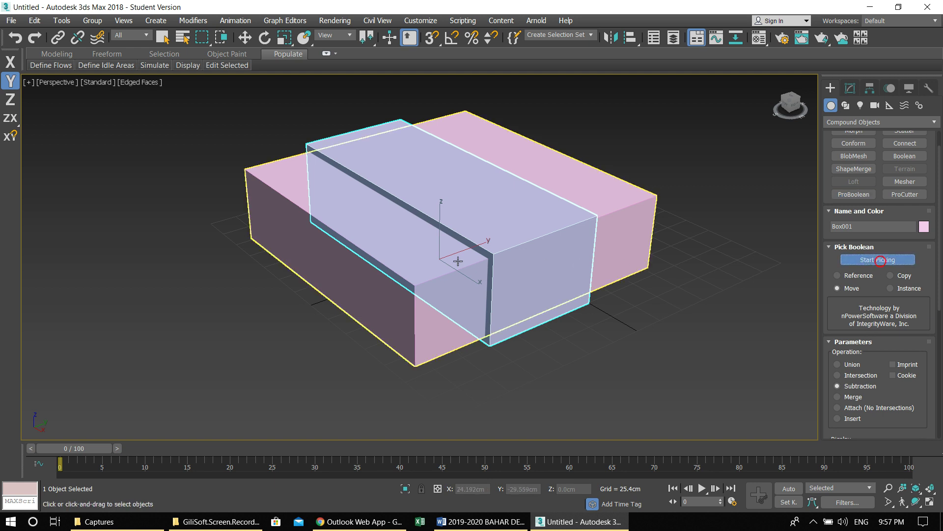
pyautogui.click(288, 212)
pyautogui.keyDown('alt'); pyautogui.moveTo(392, 278); pyautogui.dragTo(465, 269, button='middle'); pyautogui.keyUp('alt')
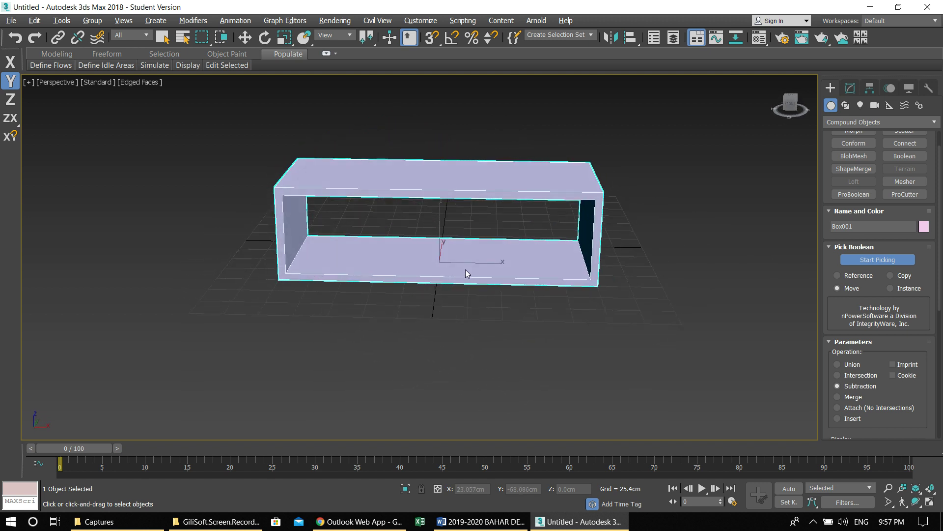
# In the Top view, draw a thin Standard Primitives Box near the shell's front-left corner, about 4.7 cm long, 74.3 cm wide and 65.2 cm high
pyautogui.hotkey('alt', 'w')
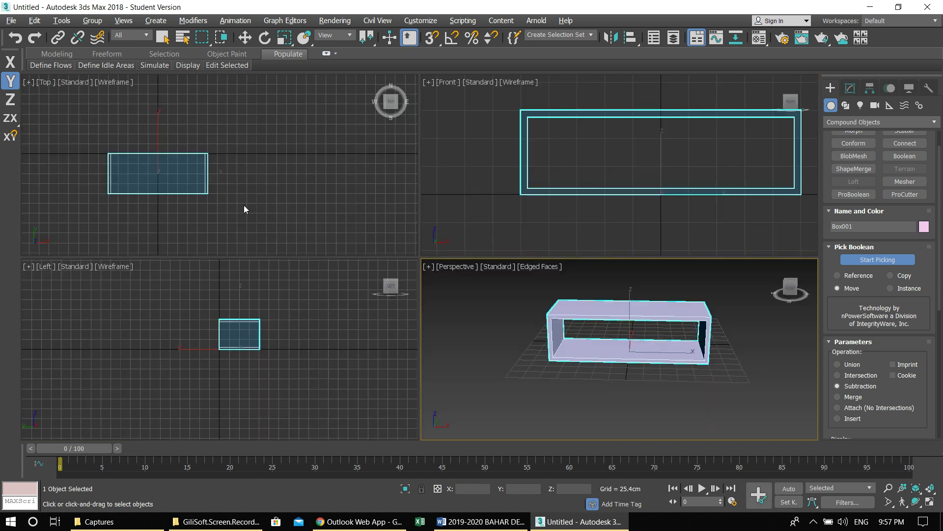
pyautogui.rightClick(276, 148)
pyautogui.hotkey('alt', 'w')
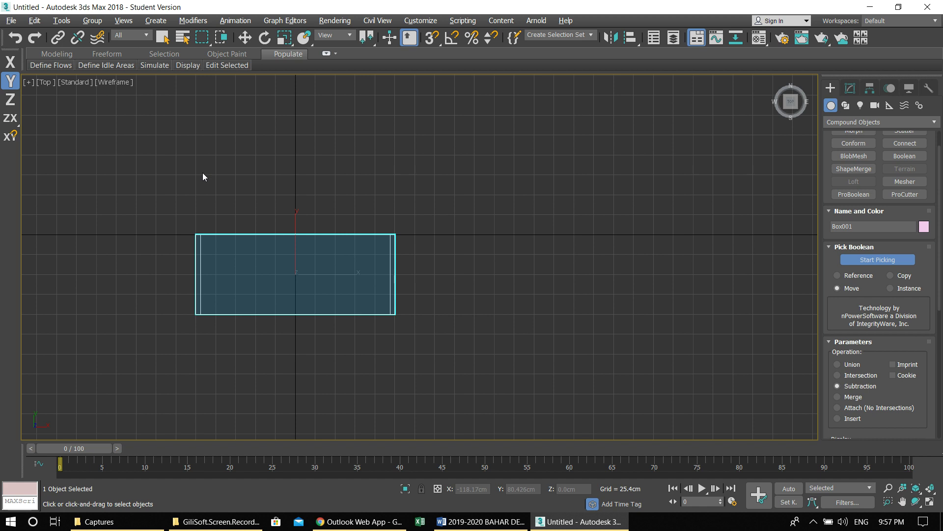
pyautogui.moveTo(223, 283)
pyautogui.mouseDown(button='middle')
pyautogui.moveTo(291, 268)
pyautogui.moveTo(232, 274)
pyautogui.mouseUp(button='middle')
pyautogui.scroll(3, 291, 269)
pyautogui.scroll(3, 291, 270)
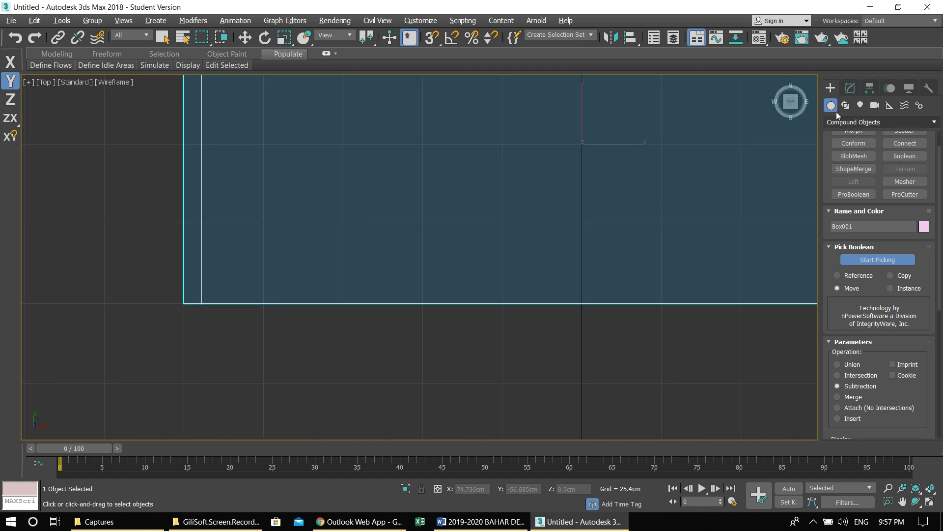
pyautogui.scroll(2, 727, 197)
pyautogui.scroll(-4, 728, 197)
pyautogui.moveTo(731, 194); pyautogui.dragTo(686, 227, button='middle')
pyautogui.click(878, 122)
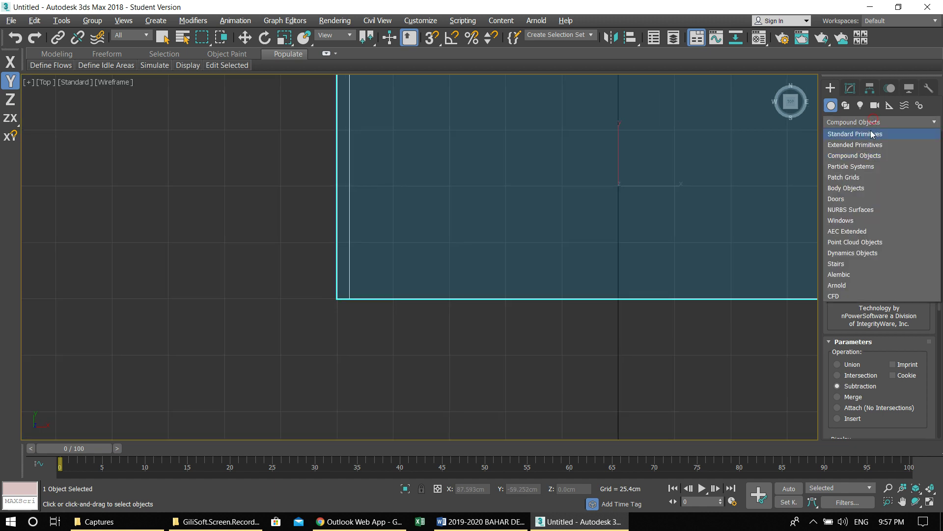
pyautogui.click(872, 129)
pyautogui.click(847, 161)
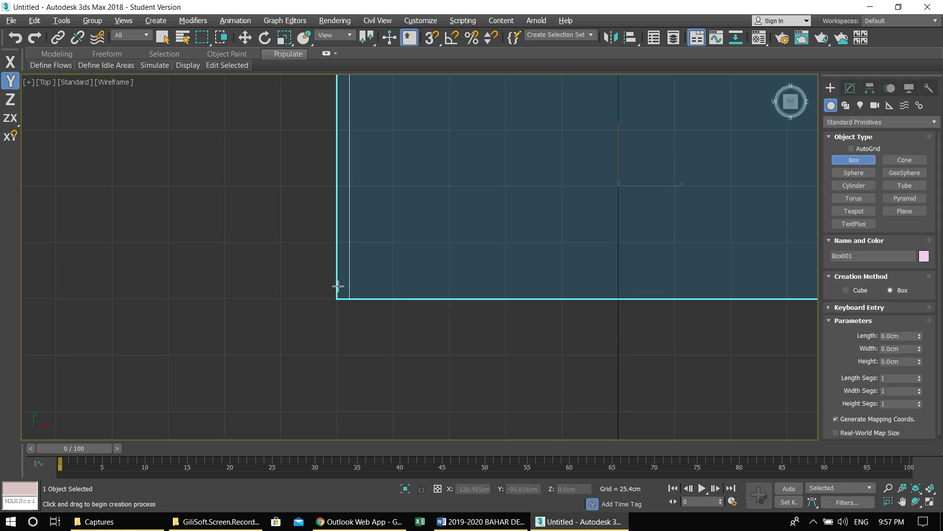
pyautogui.moveTo(329, 284); pyautogui.dragTo(254, 288, button='middle')
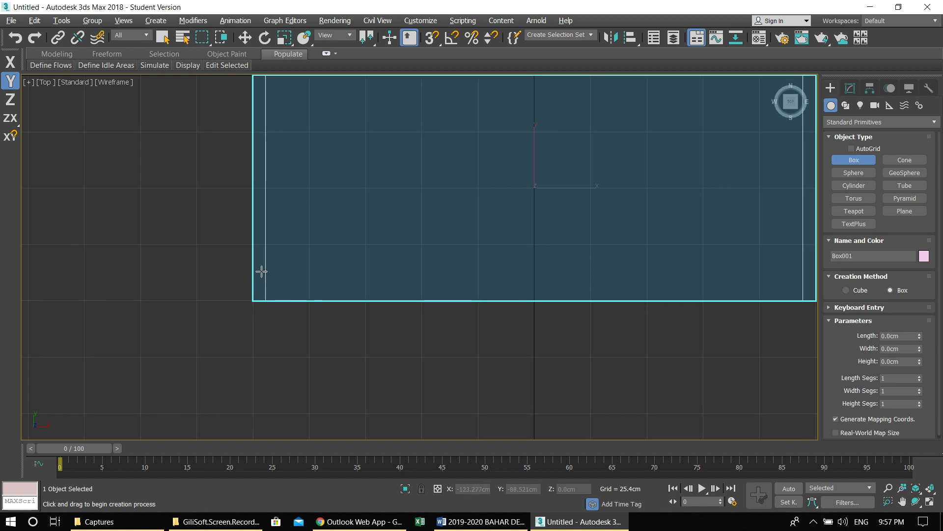
pyautogui.moveTo(260, 250); pyautogui.dragTo(426, 260)
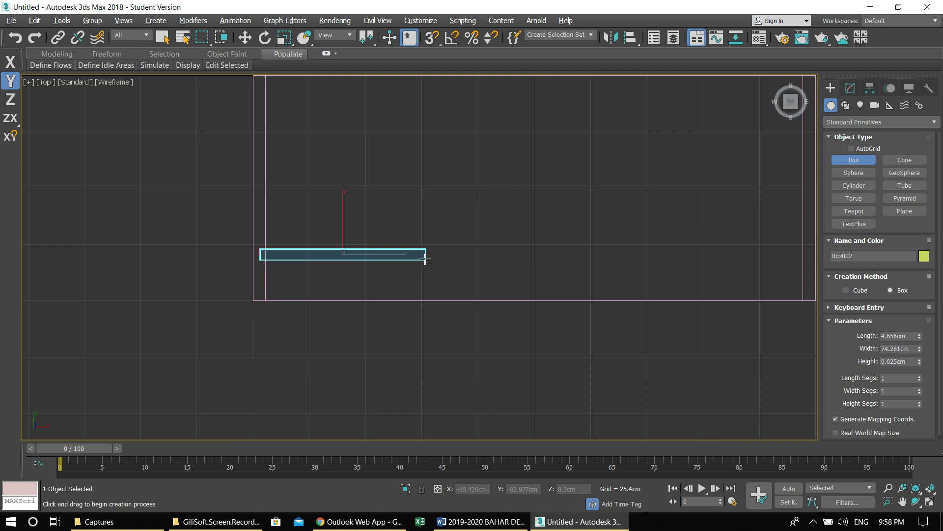
pyautogui.click(373, 118)
# With the new panel shown in the maximized Front view, disable Grid Points snapping so only Vertex is enabled, and minimize the snap settings
pyautogui.hotkey('alt', 'w')
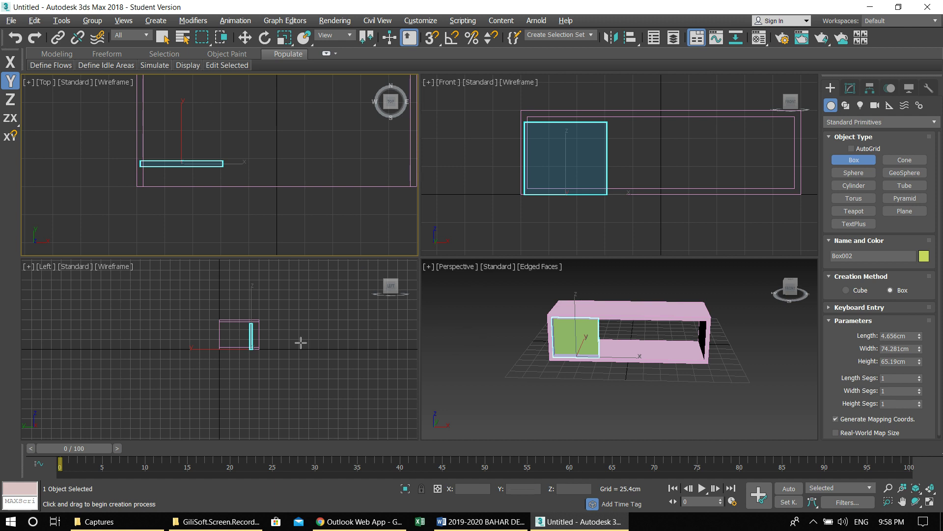
pyautogui.hotkey('alt', 'w')
pyautogui.moveTo(463, 184); pyautogui.dragTo(511, 168, button='middle')
pyautogui.scroll(2, 282, 282)
pyautogui.press('w')
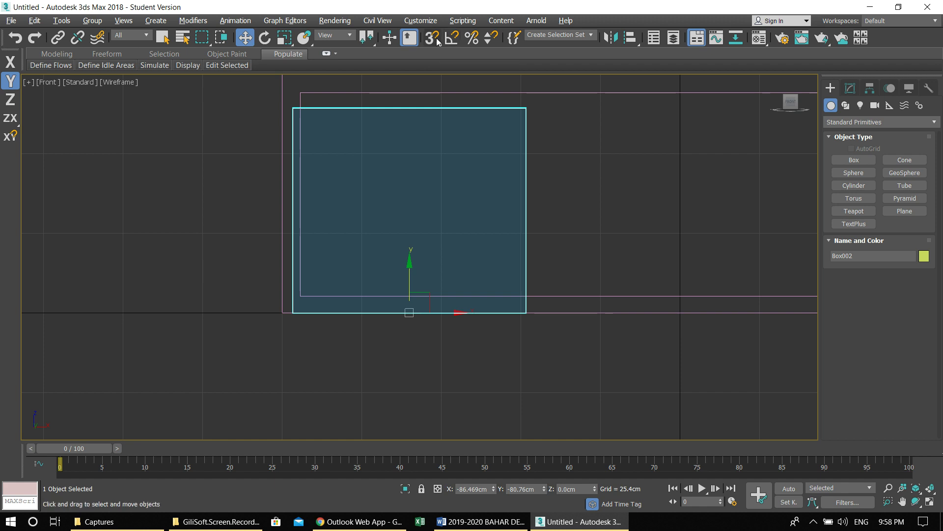
pyautogui.rightClick(433, 38)
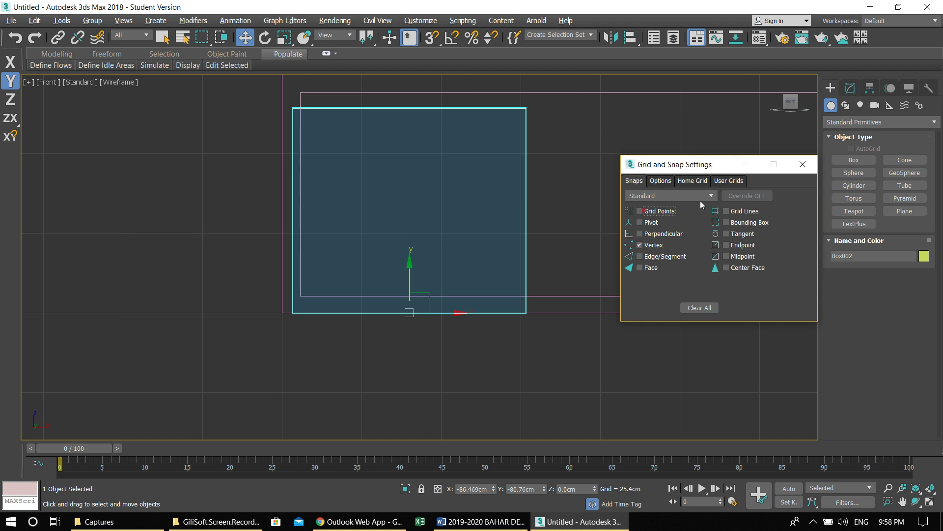
pyautogui.click(745, 164)
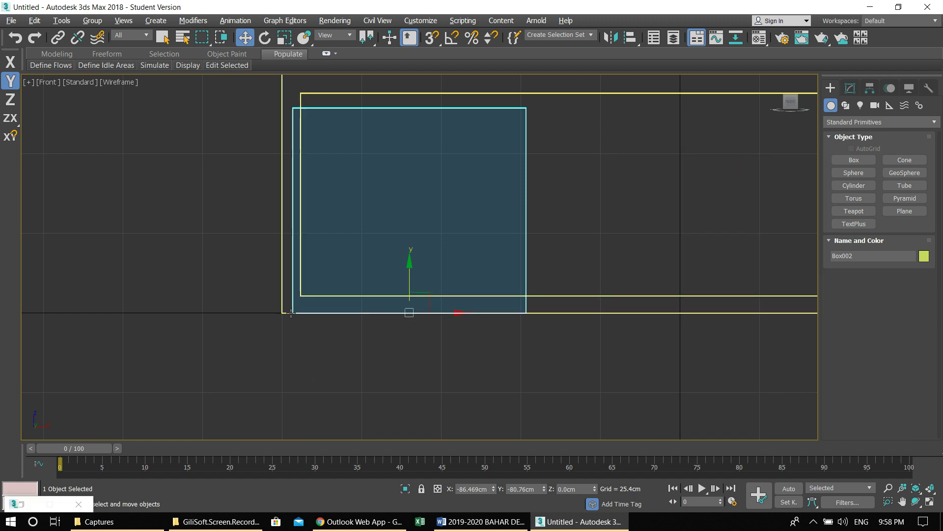
# Reselect the door panel in the Front view and raise it about 2.4 cm from the shell's lower edge
pyautogui.scroll(2, 302, 312)
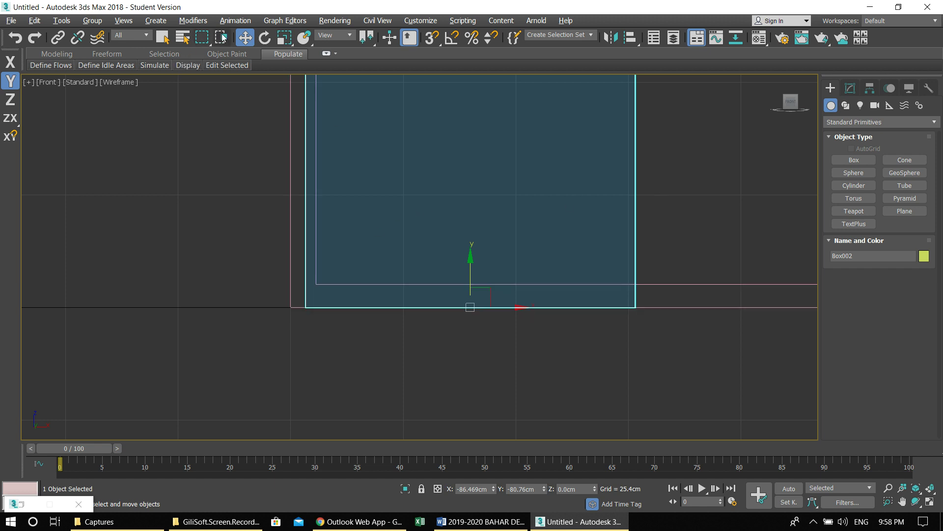
pyautogui.moveTo(735, 161); pyautogui.dragTo(694, 177, button='middle')
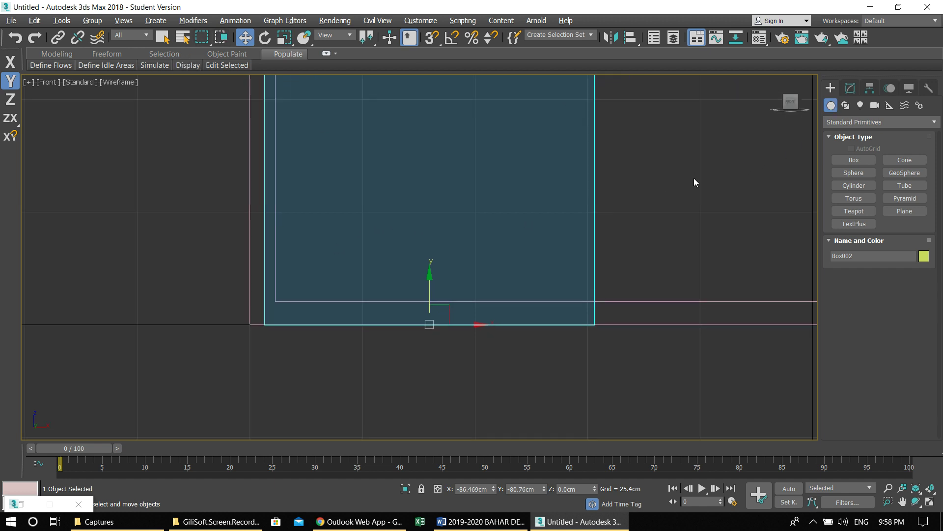
pyautogui.rightClick(642, 228)
pyautogui.click(647, 217)
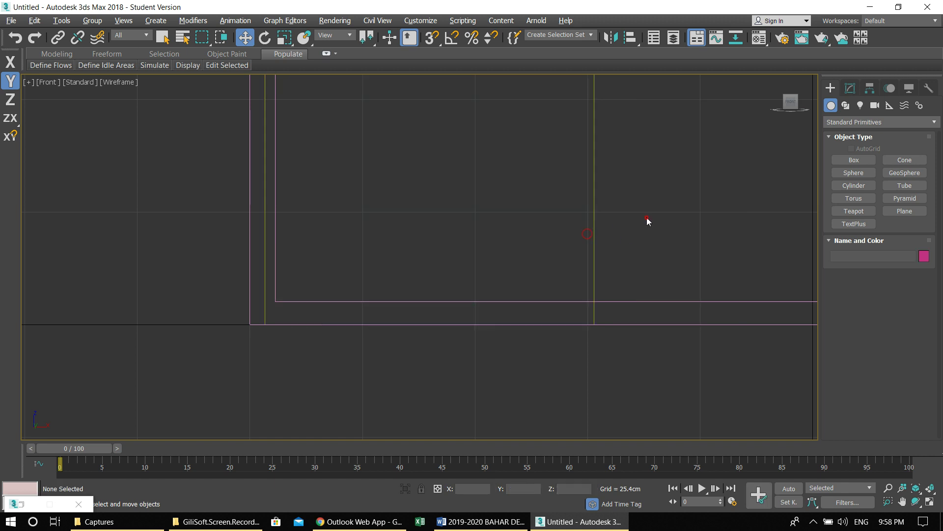
pyautogui.click(595, 227)
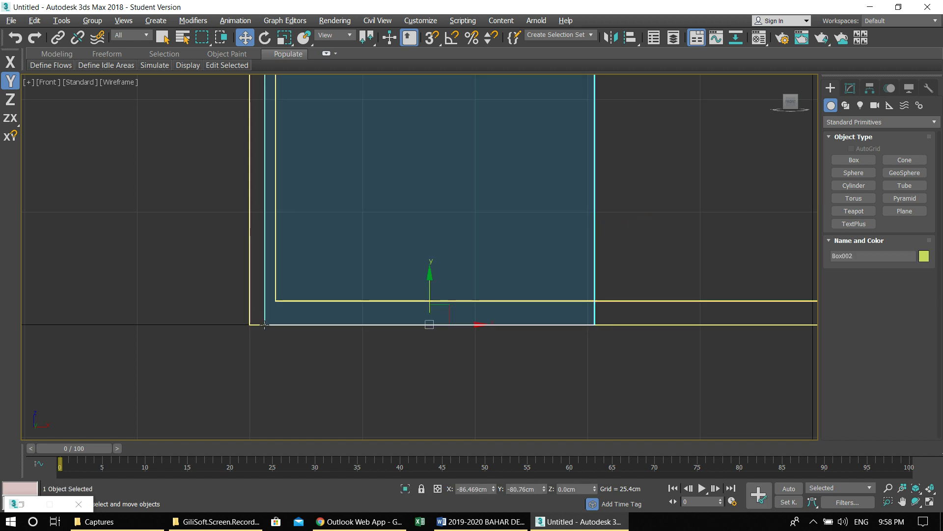
pyautogui.moveTo(264, 325); pyautogui.dragTo(277, 286)
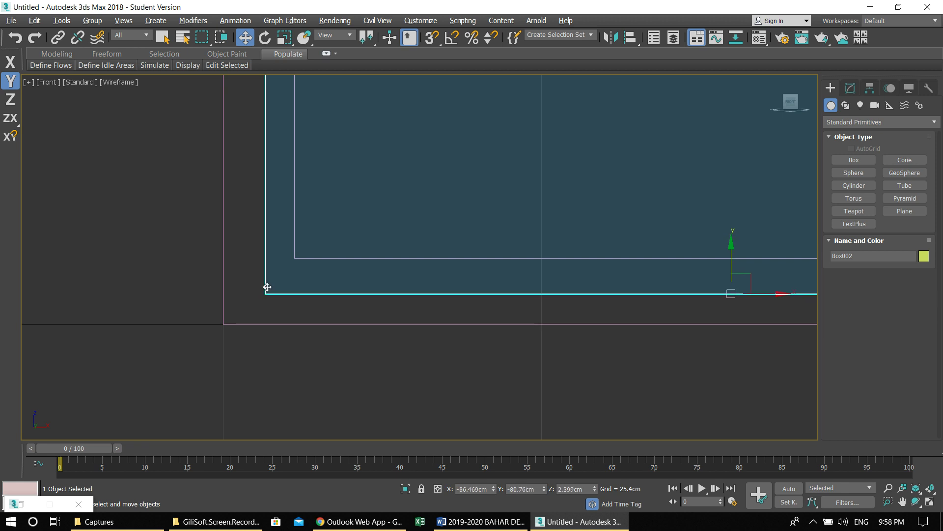
# With XY constraint and vertex snapping on, move the panel by its lower-left corner onto the opening's inner lower-left corner
pyautogui.press('F8')
pyautogui.press('s')
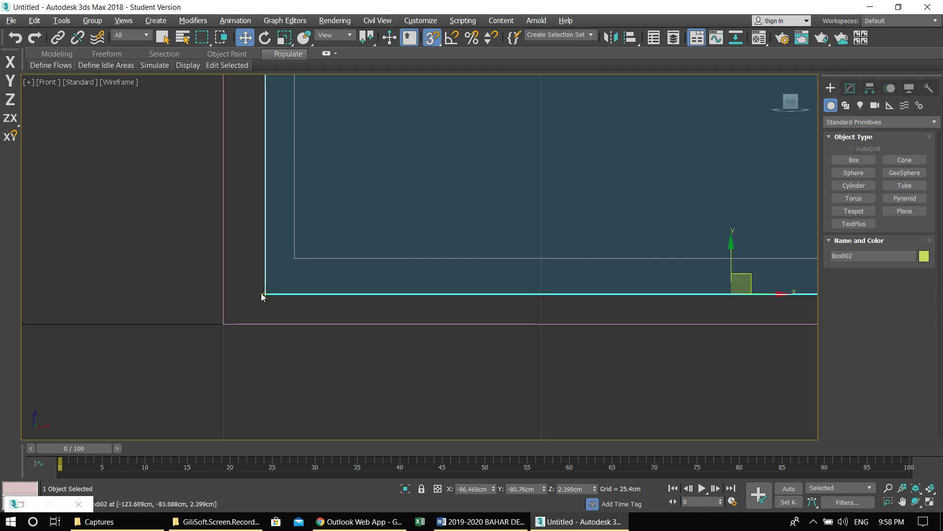
pyautogui.moveTo(264, 293); pyautogui.dragTo(293, 261)
pyautogui.scroll(-4, 334, 261)
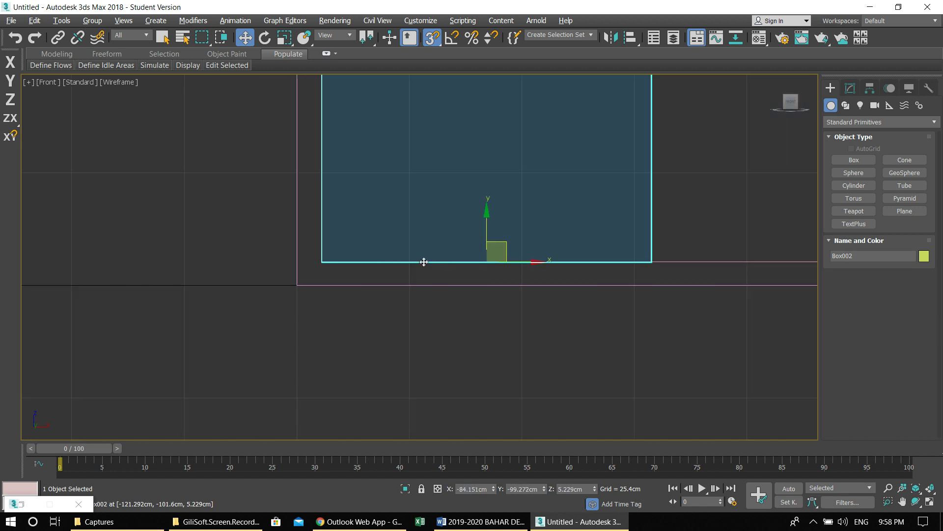
pyautogui.moveTo(423, 261); pyautogui.dragTo(396, 356, button='middle')
pyautogui.scroll(-3, 432, 334)
# In the Top view, move the panel about 22.6 cm back into the shell, and turn snapping off
pyautogui.hotkey('alt', 'w')
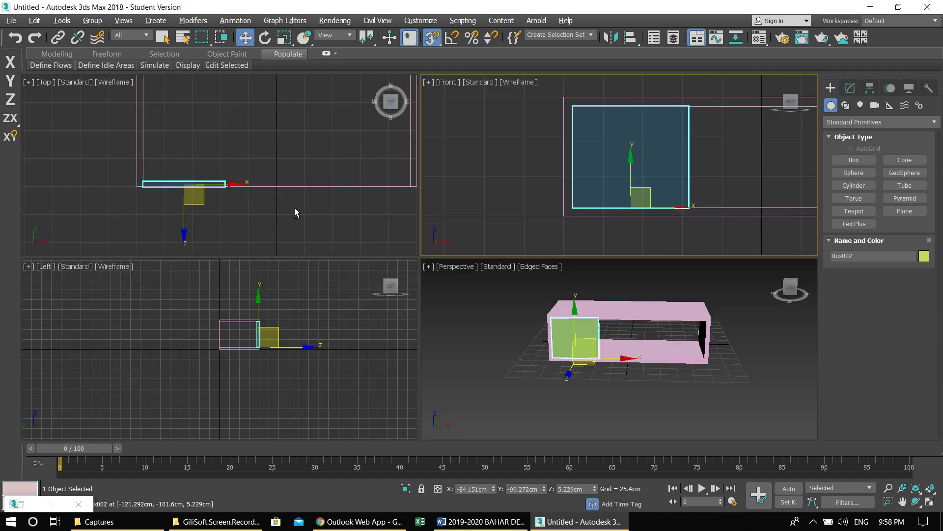
pyautogui.hotkey('alt', 'w')
pyautogui.moveTo(348, 247); pyautogui.dragTo(350, 202)
pyautogui.press('s')
pyautogui.hotkey('alt', 'w')
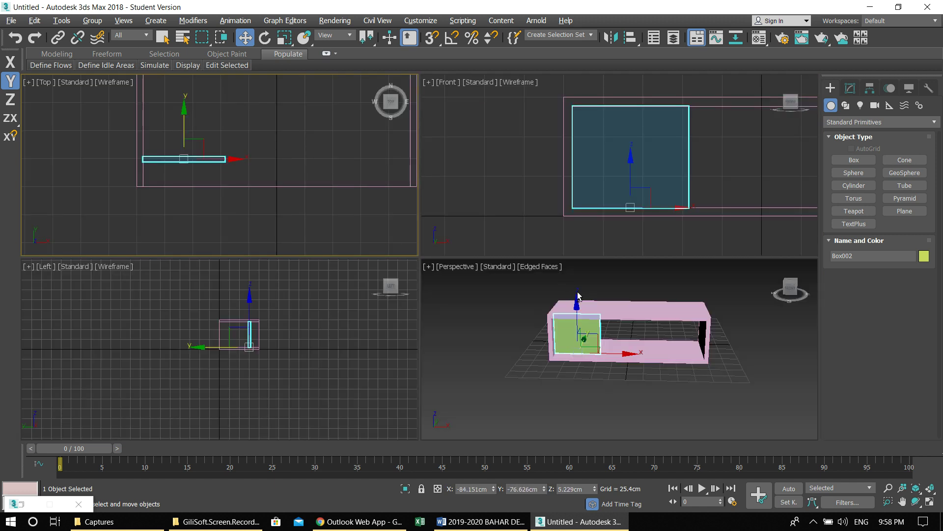
# In the maximized Perspective view, change the door panel's object color to white
pyautogui.hotkey('alt', 'w')
pyautogui.scroll(5, 362, 229)
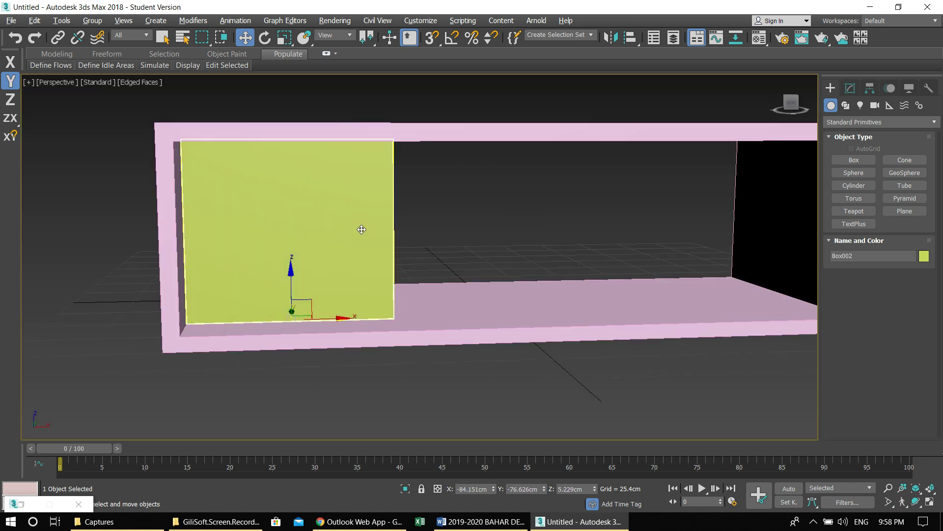
pyautogui.keyDown('alt'); pyautogui.moveTo(362, 230); pyautogui.dragTo(323, 225, button='middle'); pyautogui.keyUp('alt')
pyautogui.click(850, 89)
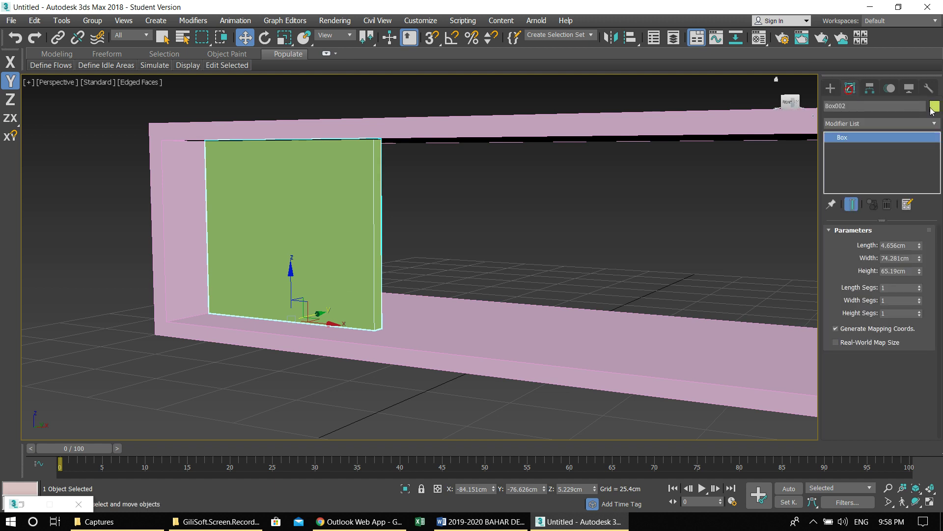
pyautogui.click(935, 106)
pyautogui.click(561, 327)
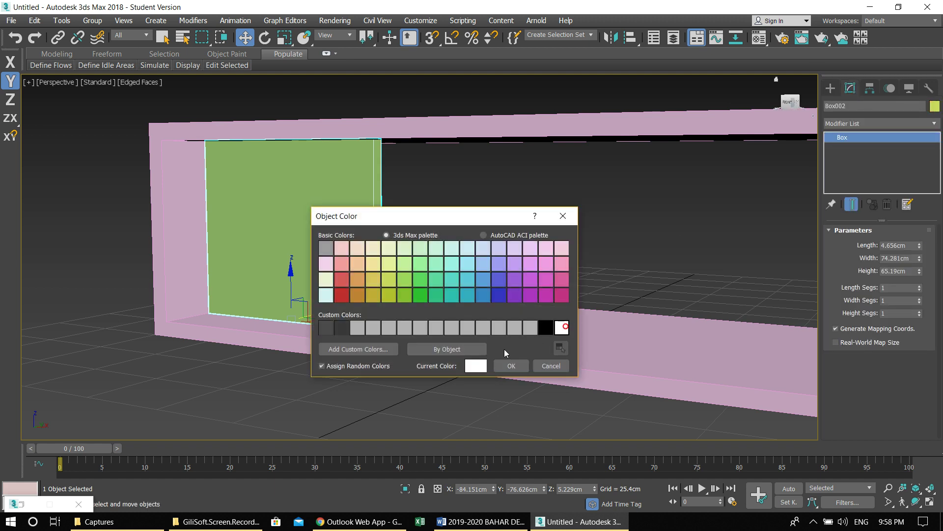
pyautogui.click(511, 365)
pyautogui.keyDown('alt'); pyautogui.moveTo(482, 344); pyautogui.dragTo(429, 315, button='middle'); pyautogui.keyUp('alt')
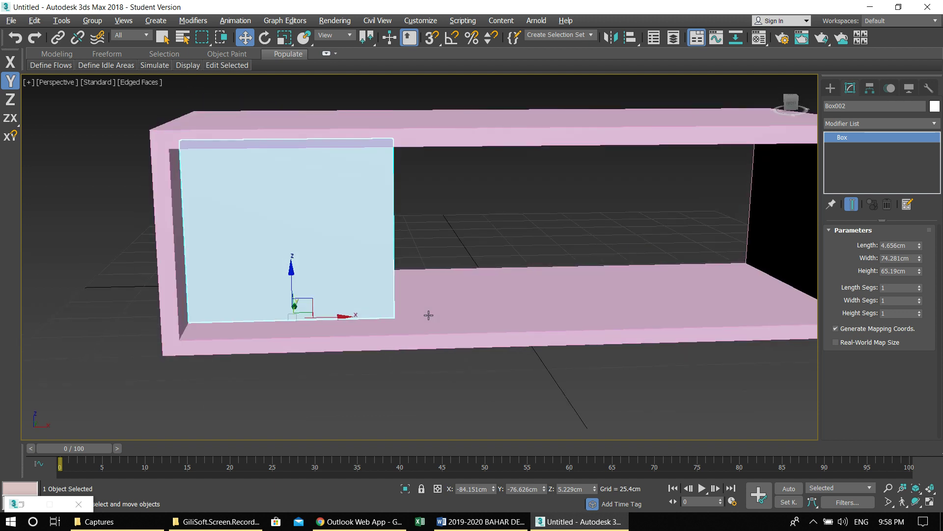
# Maximize the Front view and frame the door panel in it
pyautogui.hotkey('alt', 'w')
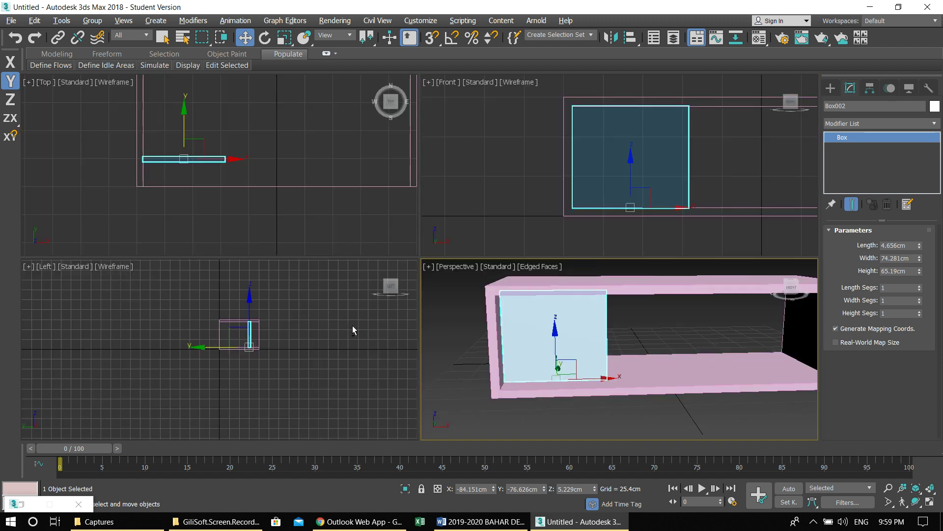
pyautogui.click(624, 174)
pyautogui.hotkey('alt', 'w')
pyautogui.scroll(3, 415, 155)
pyautogui.scroll(-2, 517, 169)
pyautogui.click(830, 88)
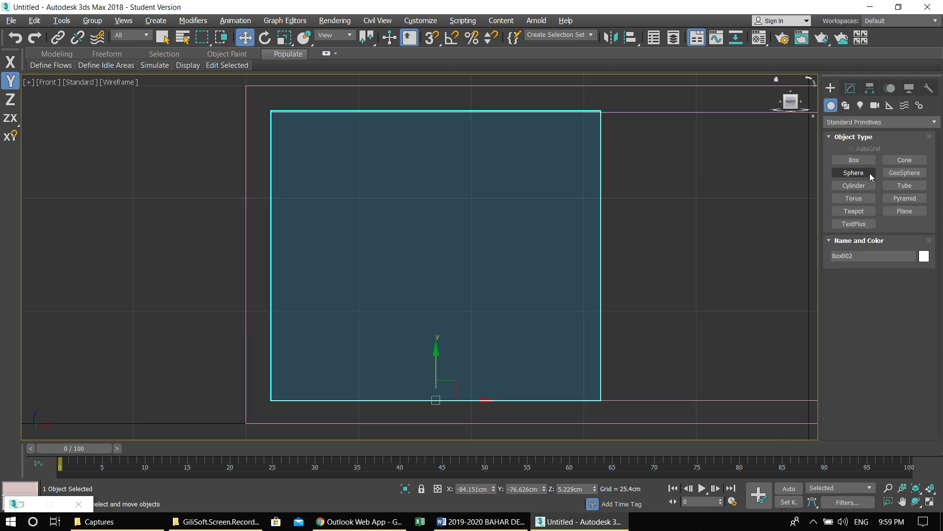
pyautogui.click(857, 184)
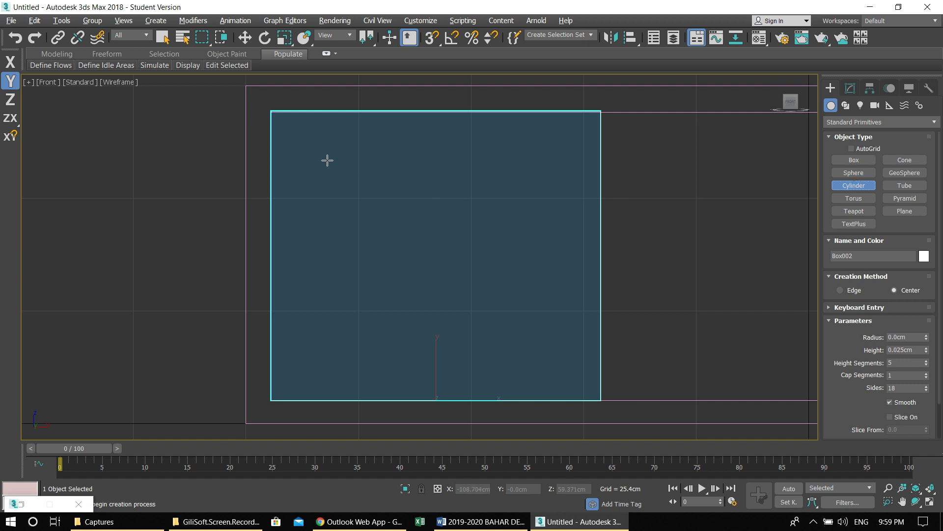
pyautogui.press('w')
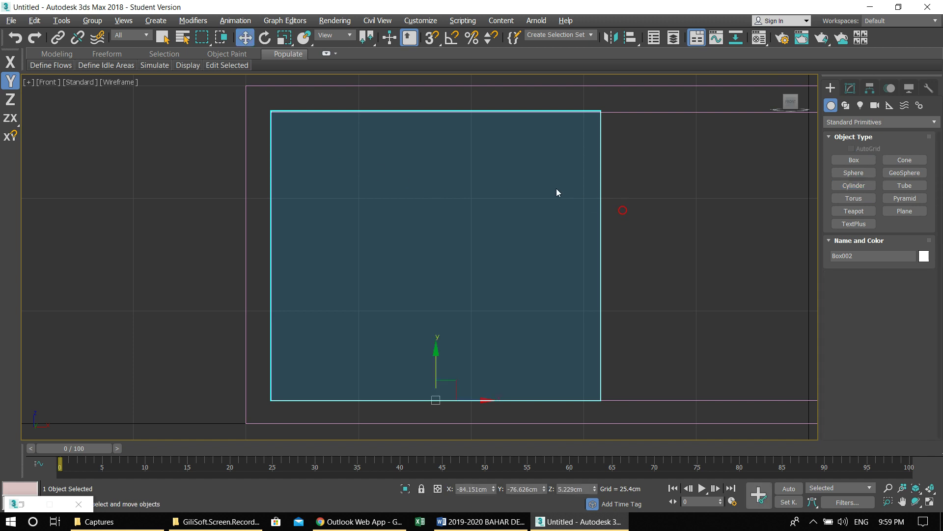
# Divide the panel into a grid by setting Width Segs to 4 and Height Segs to 4
pyautogui.click(856, 93)
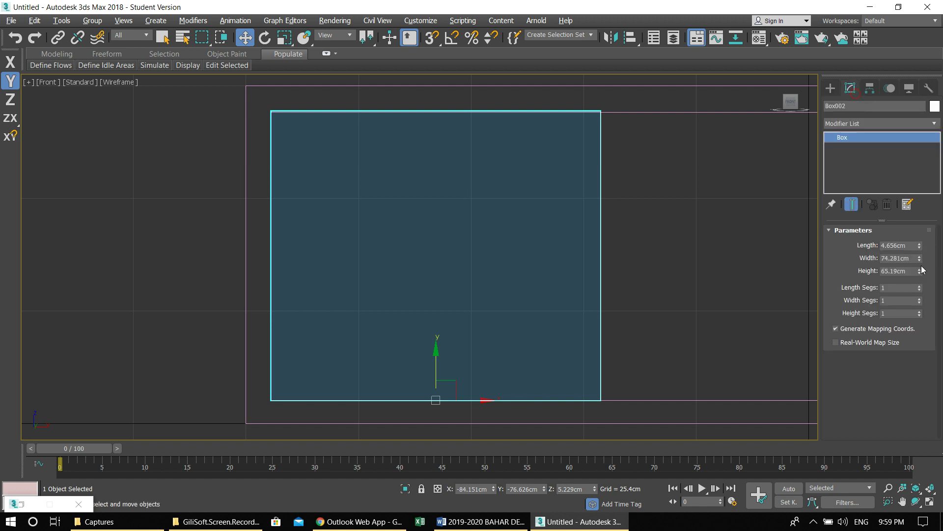
pyautogui.click(920, 298)
pyautogui.click(919, 298)
pyautogui.click(919, 298)
pyautogui.click(919, 311)
pyautogui.click(920, 311)
pyautogui.click(919, 311)
pyautogui.moveTo(507, 196); pyautogui.dragTo(487, 197, button='middle')
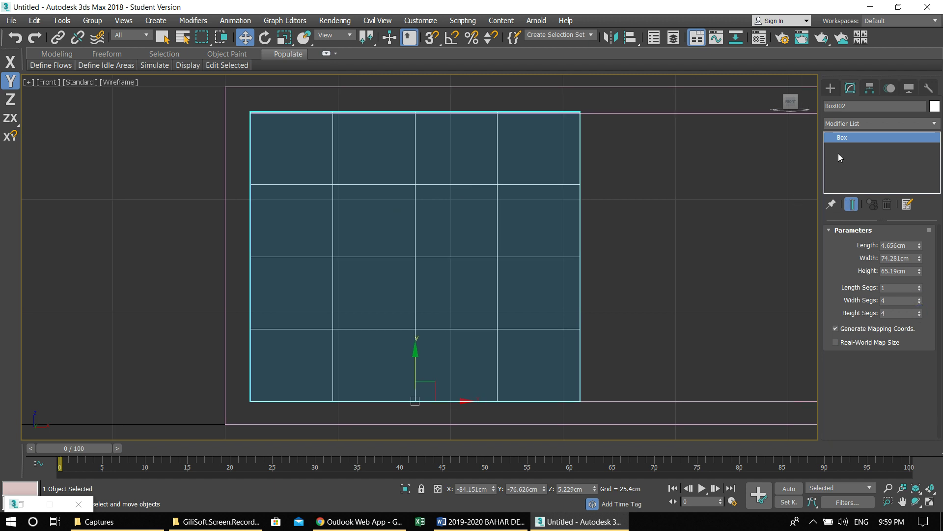
# Draw a Cylinder centered near the panel's upper-left grid intersection, about 8.8 cm in radius and 22.4 cm high
pyautogui.click(831, 88)
pyautogui.click(855, 185)
pyautogui.moveTo(336, 187); pyautogui.dragTo(367, 209)
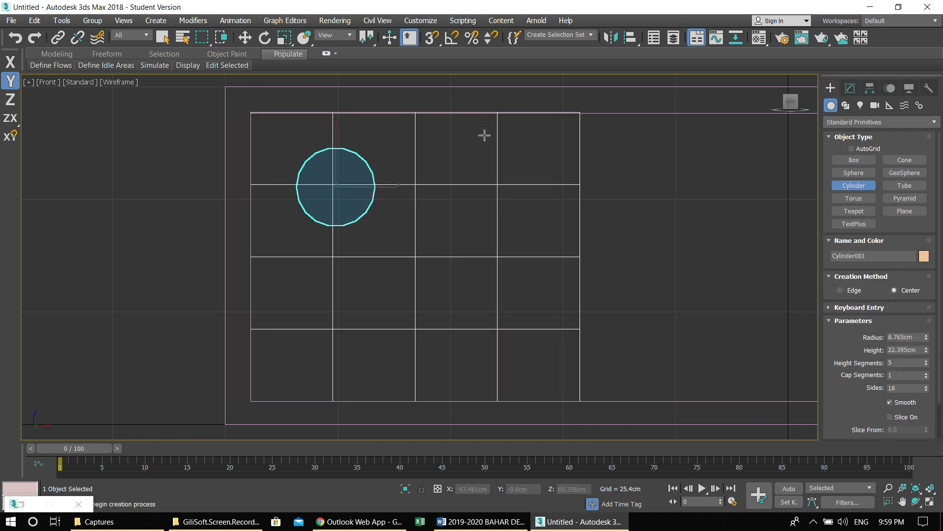
# In the maximized Top view, move the cylinder along Y from behind the shell forward to the door panel
pyautogui.hotkey('alt', 'w')
pyautogui.rightClick(177, 144)
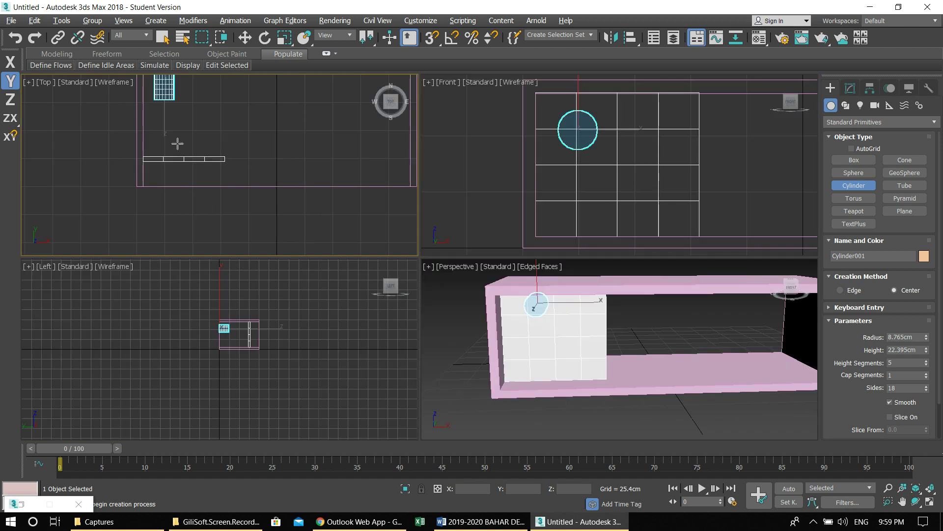
pyautogui.hotkey('alt', 'w')
pyautogui.press('w')
pyautogui.moveTo(393, 134); pyautogui.dragTo(389, 226, button='middle')
pyautogui.moveTo(309, 163); pyautogui.dragTo(308, 306)
# Scale the cylinder along its length to about 527% so that it passes through the panel
pyautogui.press('e')
pyautogui.press('r')
pyautogui.moveTo(310, 260); pyautogui.dragTo(314, 185)
pyautogui.press('w')
pyautogui.press('e')
pyautogui.press('r')
pyautogui.press('r')
# In the maximized Front view, clone the cylinder as copies to the panel's lower middle and upper right
pyautogui.hotkey('alt', 'w')
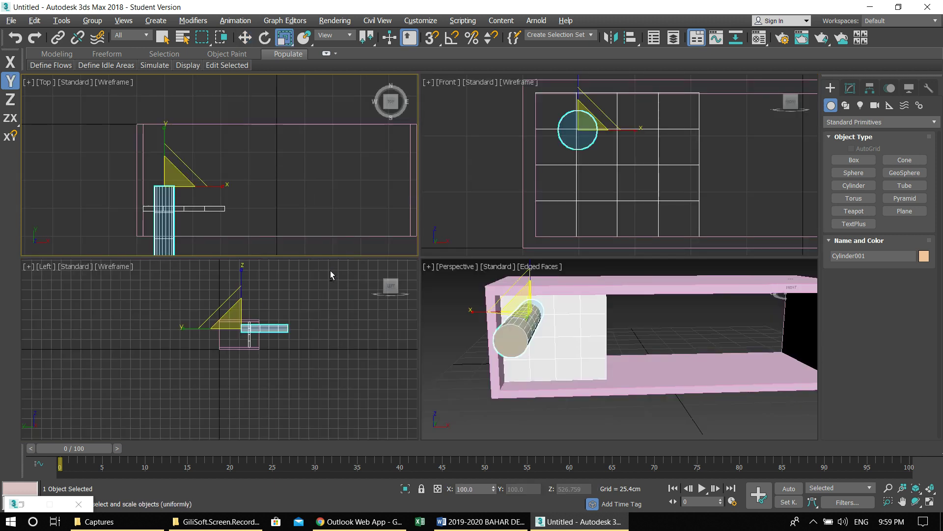
pyautogui.hotkey('alt', 'w')
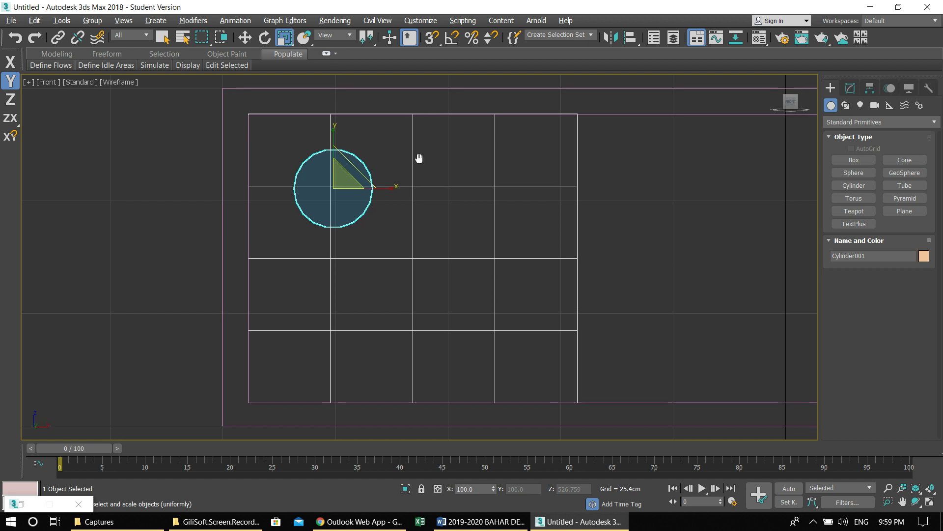
pyautogui.press('w')
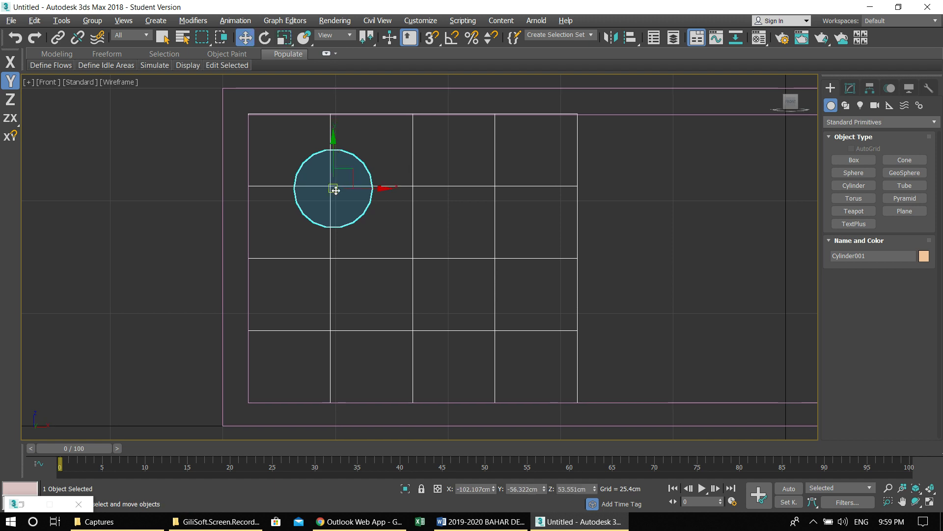
pyautogui.moveTo(334, 191)
pyautogui.keyDown('shift'); pyautogui.mouseDown()
pyautogui.moveTo(358, 199)
pyautogui.moveTo(377, 265)
pyautogui.moveTo(379, 337)
pyautogui.moveTo(455, 272)
pyautogui.moveTo(509, 186)
pyautogui.mouseUp(); pyautogui.keyUp('shift')
pyautogui.click(473, 314)
pyautogui.click(483, 312)
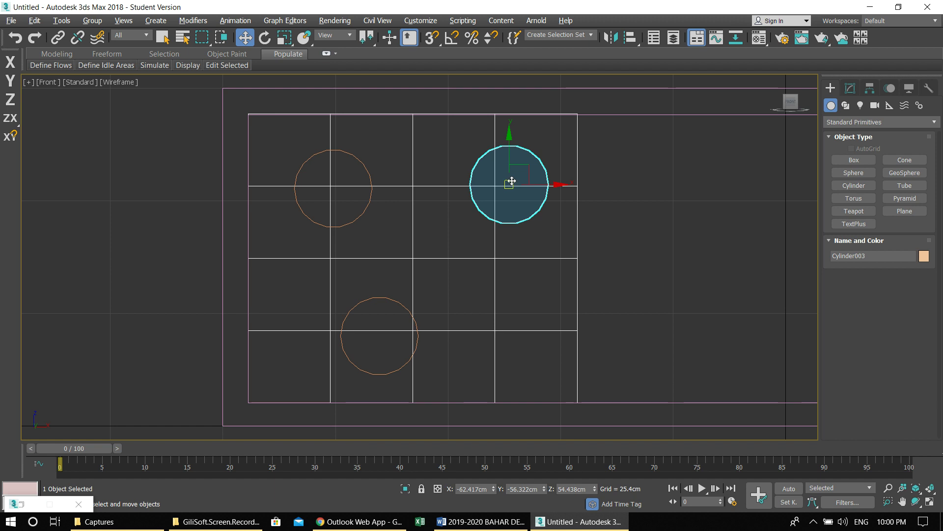
# Copy the upper-right cylinder to the middle of the panel and scale the copy uniformly to about 53%
pyautogui.keyDown('shift'); pyautogui.moveTo(512, 181); pyautogui.dragTo(439, 240); pyautogui.keyUp('shift')
pyautogui.click(473, 314)
pyautogui.press('r')
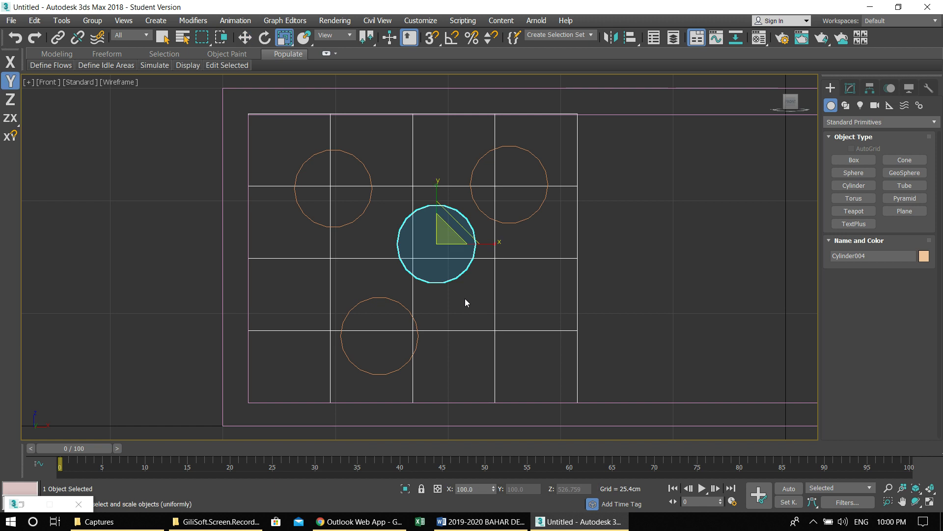
pyautogui.moveTo(421, 219); pyautogui.dragTo(470, 285)
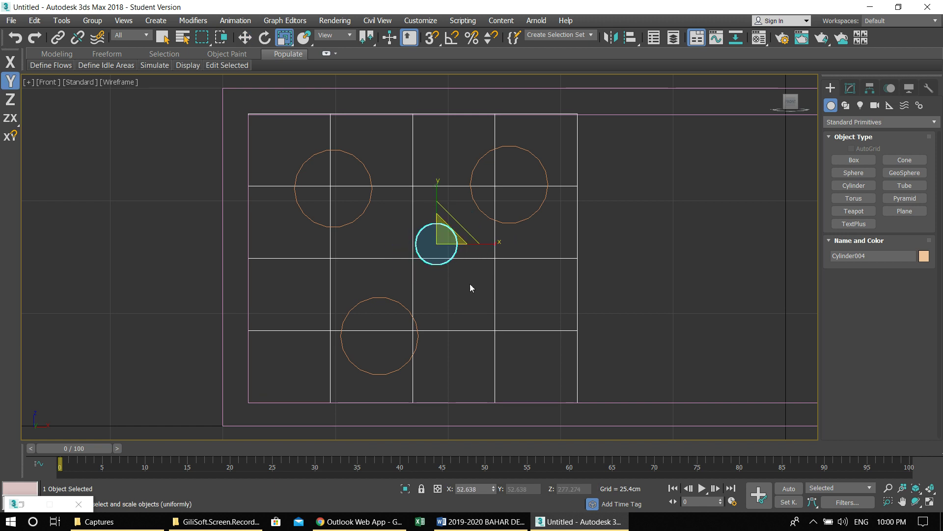
# Reposition the small cylinder near the panel's center and copy it to the panel's upper middle and left side
pyautogui.press('w')
pyautogui.moveTo(435, 243)
pyautogui.mouseDown()
pyautogui.moveTo(447, 215)
pyautogui.moveTo(387, 148)
pyautogui.moveTo(313, 255)
pyautogui.mouseUp()
pyautogui.press('Return')
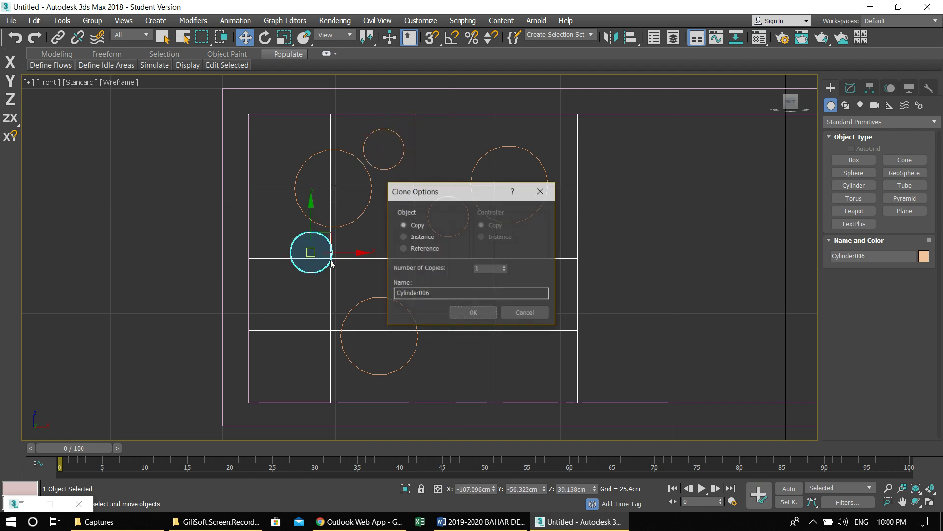
pyautogui.click(457, 317)
# Select the three small cylinders together, copy them slightly down and to the right, and scale the copies smaller
pyautogui.click(394, 166)
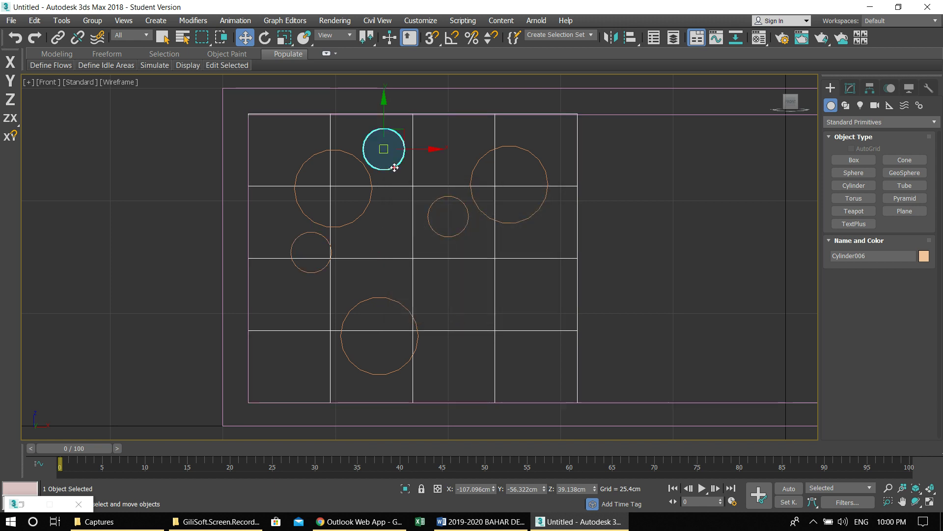
pyautogui.keyDown('ctrl'); pyautogui.click(447, 205); pyautogui.keyUp('ctrl')
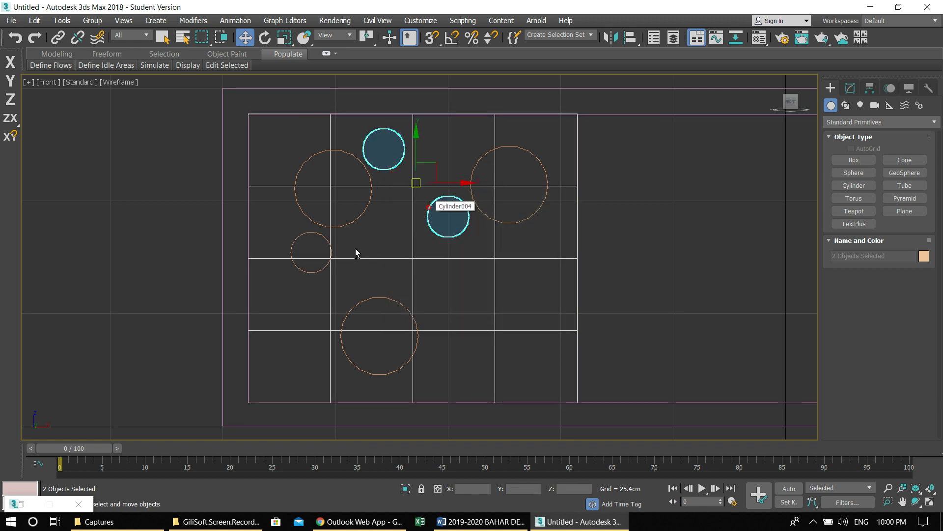
pyautogui.keyDown('ctrl'); pyautogui.click(320, 271); pyautogui.keyUp('ctrl')
pyautogui.moveTo(382, 206)
pyautogui.mouseDown()
pyautogui.moveTo(405, 228)
pyautogui.moveTo(436, 227)
pyautogui.moveTo(494, 320)
pyautogui.moveTo(423, 228)
pyautogui.mouseUp()
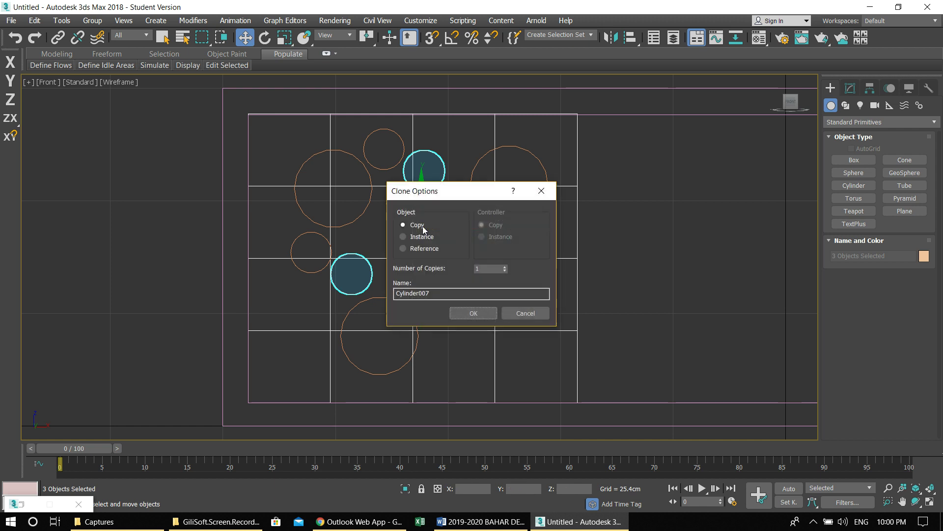
pyautogui.click(473, 313)
pyautogui.press('r')
pyautogui.moveTo(423, 227)
pyautogui.mouseDown()
pyautogui.moveTo(449, 248)
pyautogui.moveTo(416, 221)
pyautogui.mouseUp()
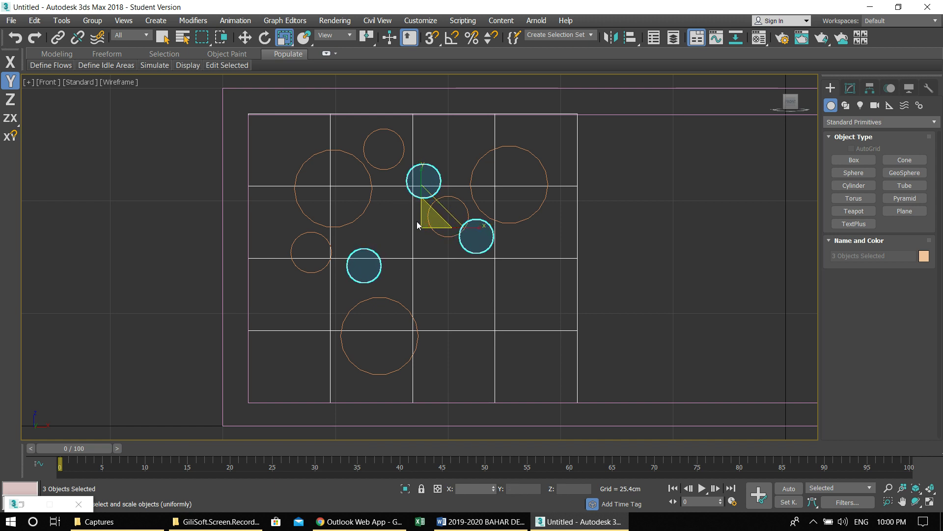
# Move the rightmost of the smallest cylinders to the panel's lower right and copy it to the top, beside the upper-right large cylinder
pyautogui.click(447, 247)
pyautogui.press('w')
pyautogui.click(463, 247)
pyautogui.moveTo(473, 239)
pyautogui.mouseDown()
pyautogui.moveTo(448, 261)
pyautogui.moveTo(392, 226)
pyautogui.moveTo(461, 308)
pyautogui.moveTo(431, 187)
pyautogui.moveTo(436, 193)
pyautogui.moveTo(550, 141)
pyautogui.moveTo(468, 143)
pyautogui.moveTo(447, 149)
pyautogui.moveTo(453, 156)
pyautogui.mouseUp()
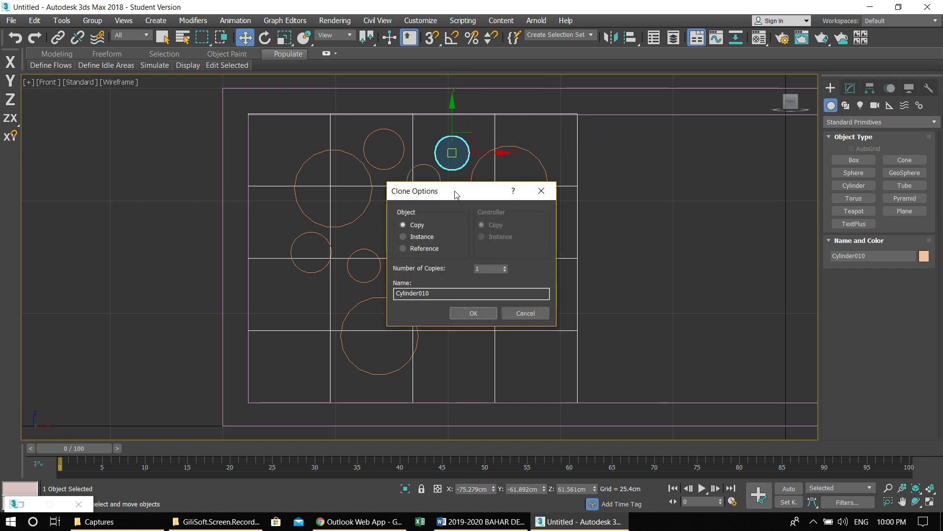
pyautogui.click(473, 311)
# Copy the topmost of the smallest cylinders to the panel's lower left and clear the selection
pyautogui.moveTo(344, 305); pyautogui.dragTo(453, 156)
pyautogui.click(446, 137)
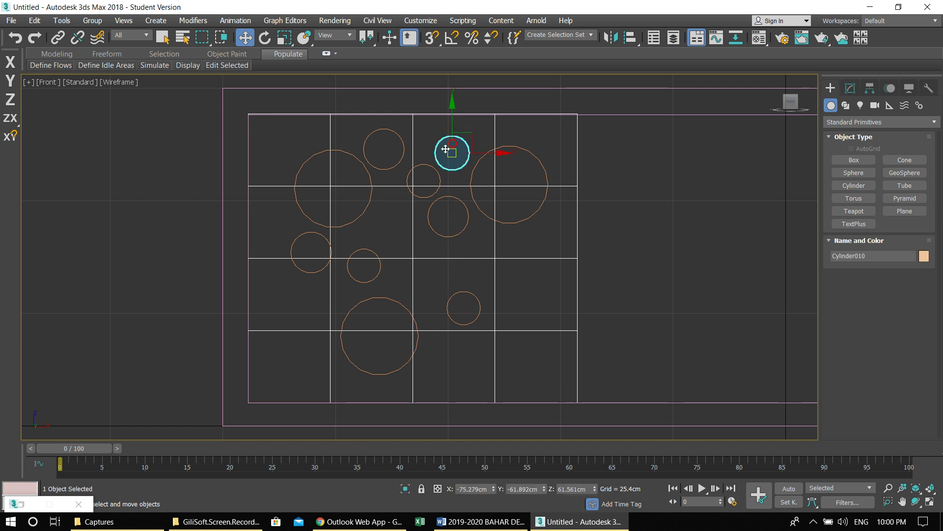
pyautogui.moveTo(453, 154)
pyautogui.keyDown('shift'); pyautogui.mouseDown()
pyautogui.moveTo(414, 211)
pyautogui.moveTo(302, 299)
pyautogui.mouseUp(); pyautogui.keyUp('shift')
pyautogui.click(490, 313)
pyautogui.click(302, 304)
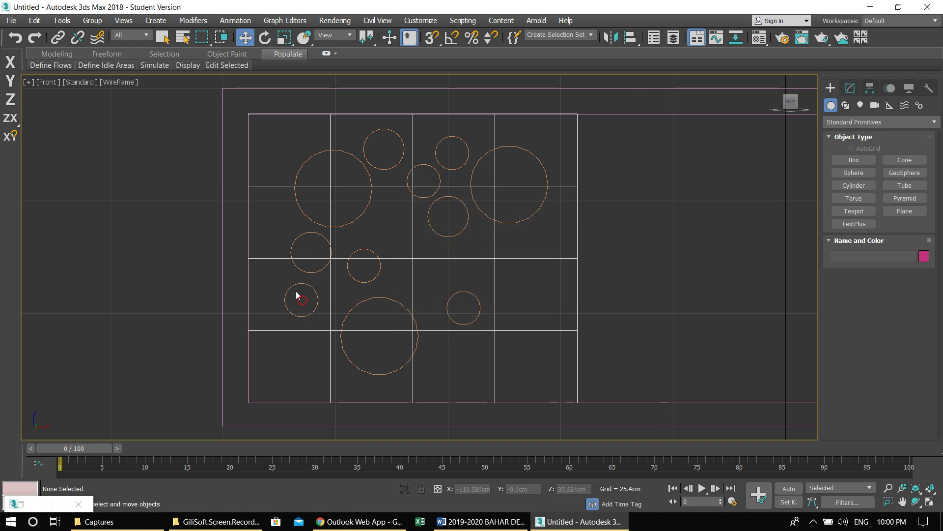
# Copy the smallest cylinder on the panel's lower left to the lower right, just below the small cylinder already there
pyautogui.click(301, 298)
pyautogui.keyDown('shift'); pyautogui.moveTo(299, 300); pyautogui.dragTo(445, 347); pyautogui.keyUp('shift')
pyautogui.click(488, 313)
# Select the door panel in the perspective view and subtract the upper-right large cylinder and the upper of the two lower-right small cylinders with ProBoolean
pyautogui.hotkey('alt', 'w')
pyautogui.rightClick(626, 321)
pyautogui.hotkey('alt', 'w')
pyautogui.keyDown('alt'); pyautogui.moveTo(474, 360); pyautogui.dragTo(418, 354, button='middle'); pyautogui.keyUp('alt')
pyautogui.scroll(4, 316, 247)
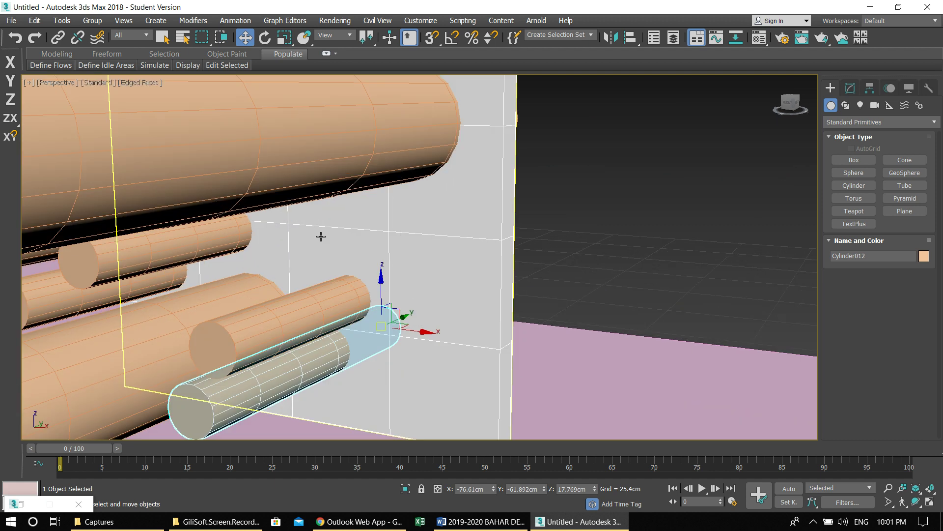
pyautogui.click(472, 239)
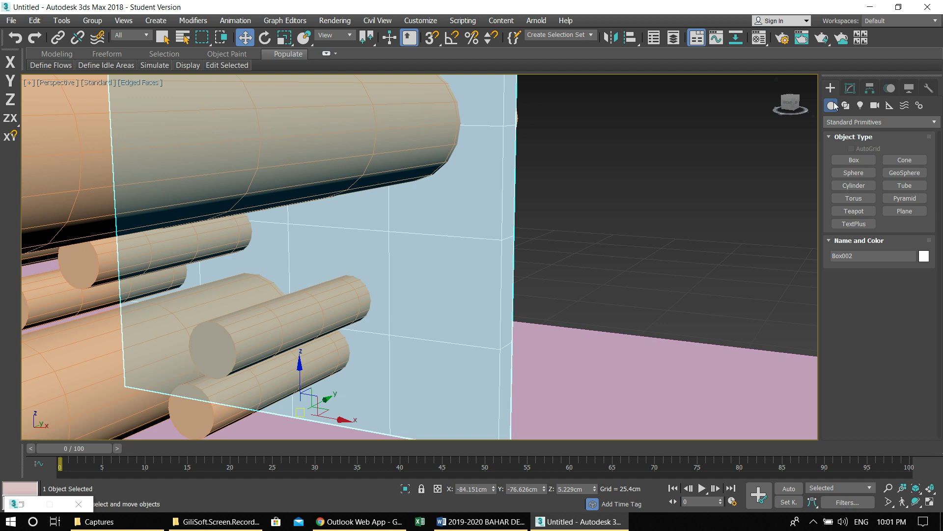
pyautogui.click(839, 124)
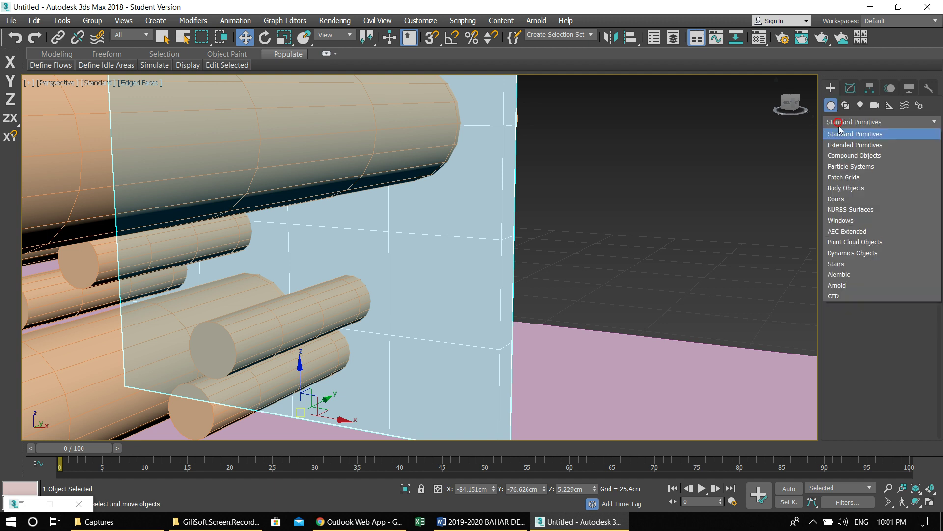
pyautogui.click(844, 156)
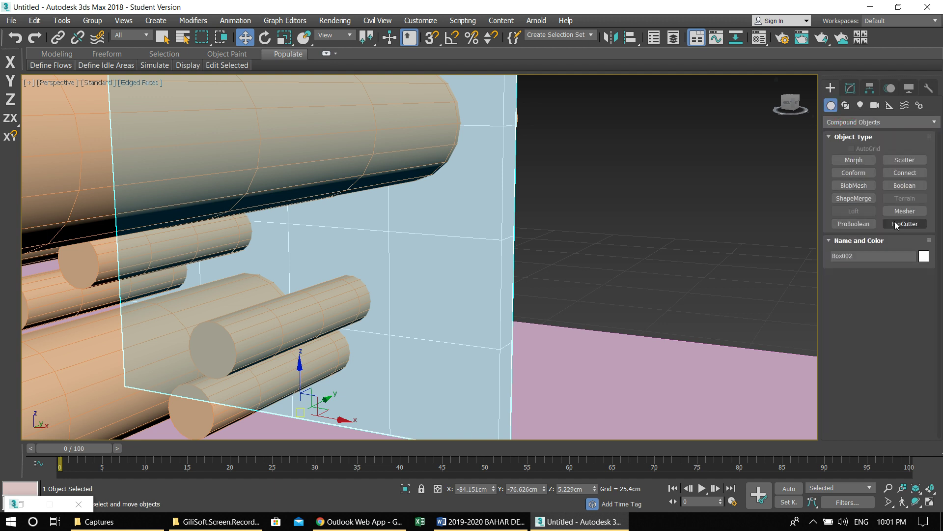
pyautogui.click(896, 224)
pyautogui.click(849, 223)
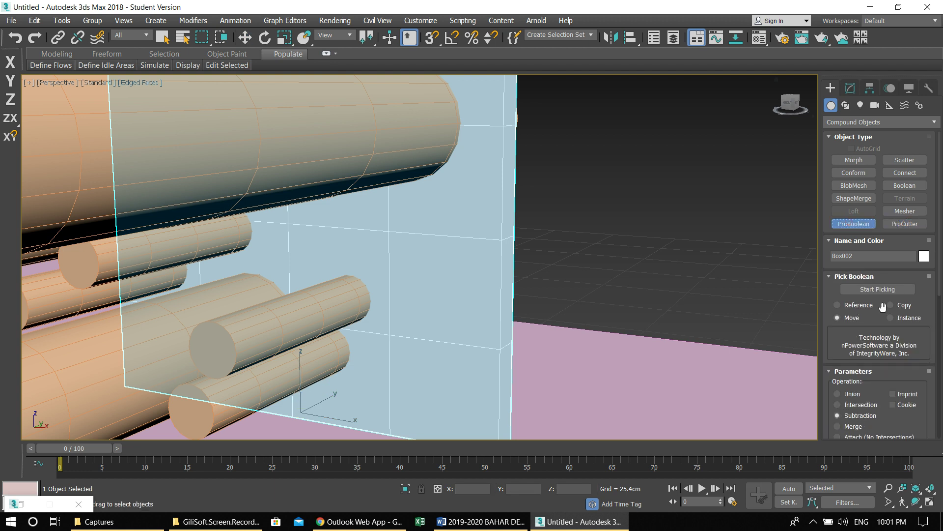
pyautogui.click(864, 291)
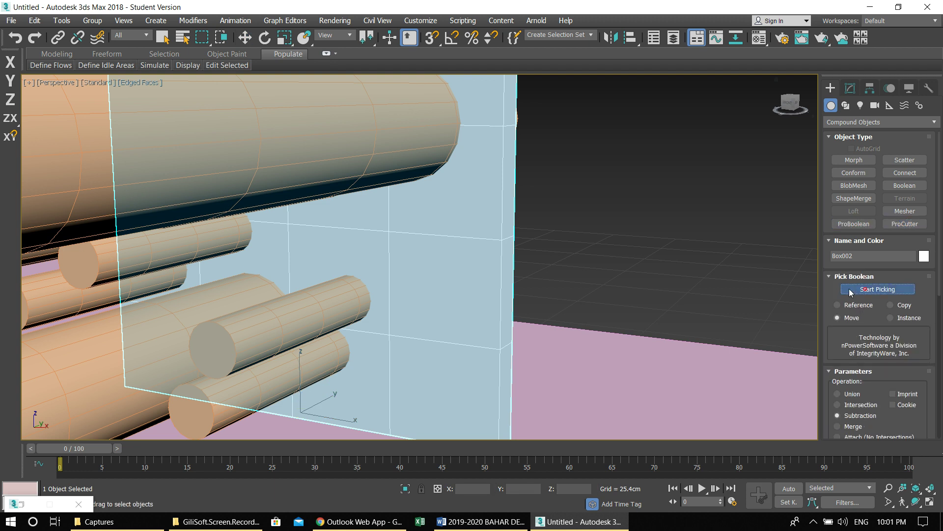
pyautogui.click(305, 156)
pyautogui.click(308, 296)
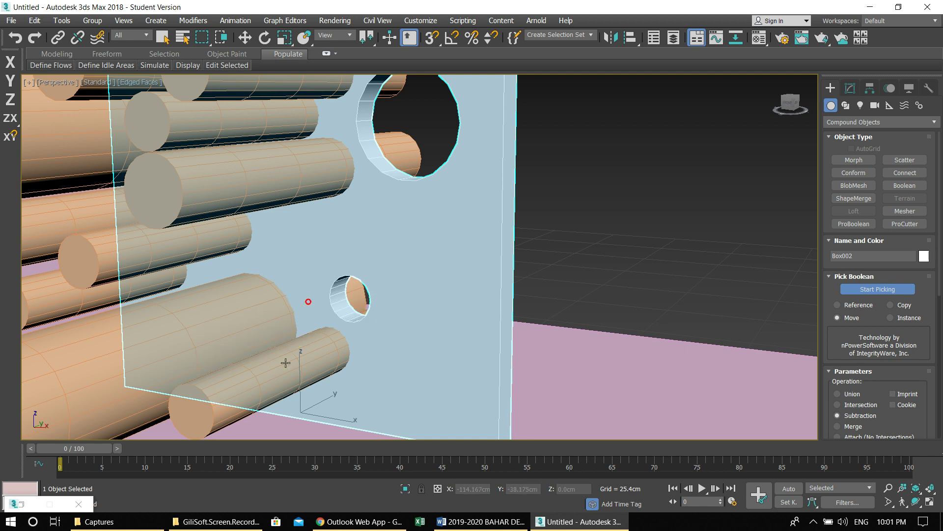
# Subtract all the remaining cylinders from the door panel, leaving round holes of three sizes
pyautogui.click(236, 388)
pyautogui.click(231, 326)
pyautogui.click(206, 246)
pyautogui.click(229, 180)
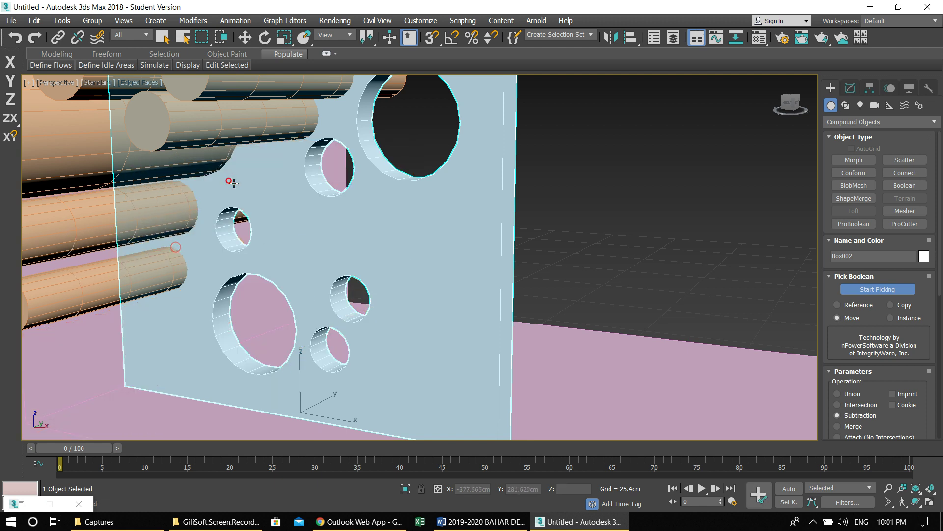
pyautogui.scroll(-5, 366, 211)
pyautogui.click(369, 207)
pyautogui.click(317, 188)
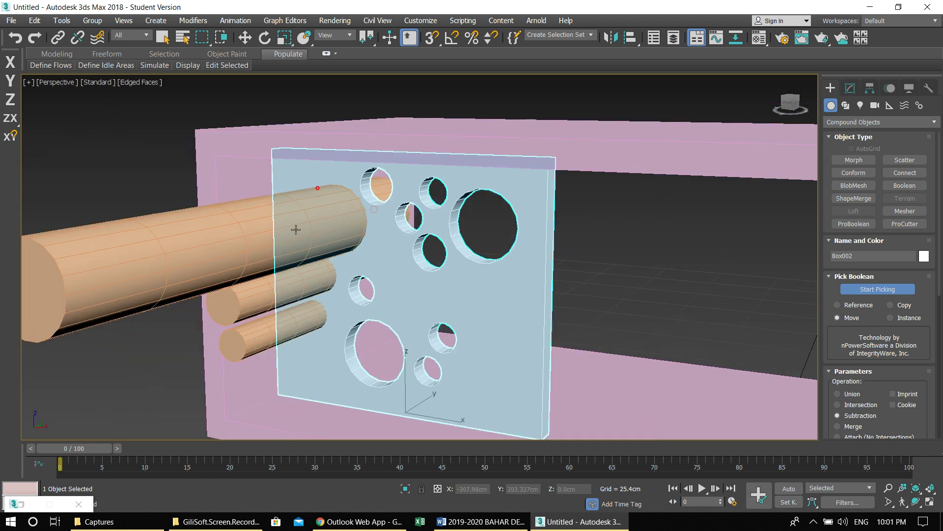
pyautogui.click(295, 229)
pyautogui.click(291, 291)
pyautogui.click(291, 315)
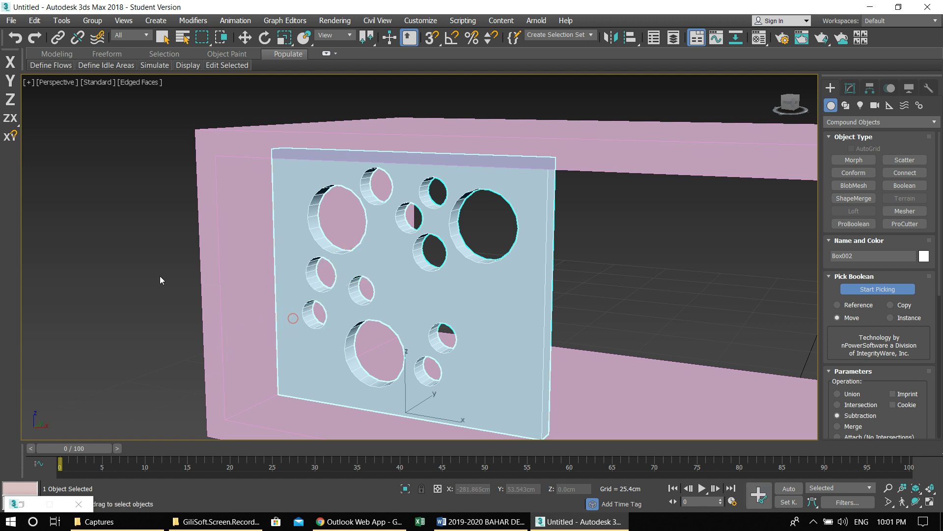
# Create a demonstration box about 76 cm long and 71 cm wide in front of the cabinet
pyautogui.scroll(-4, 160, 276)
pyautogui.keyDown('alt'); pyautogui.moveTo(293, 308); pyautogui.dragTo(406, 336, button='middle'); pyautogui.keyUp('alt')
pyautogui.scroll(-3, 355, 298)
pyautogui.scroll(4, 406, 336)
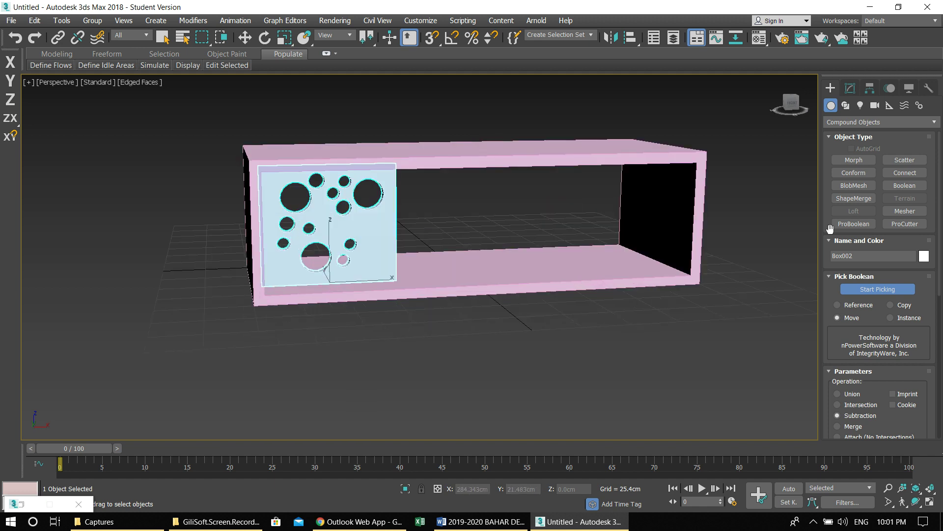
pyautogui.click(844, 122)
pyautogui.click(846, 131)
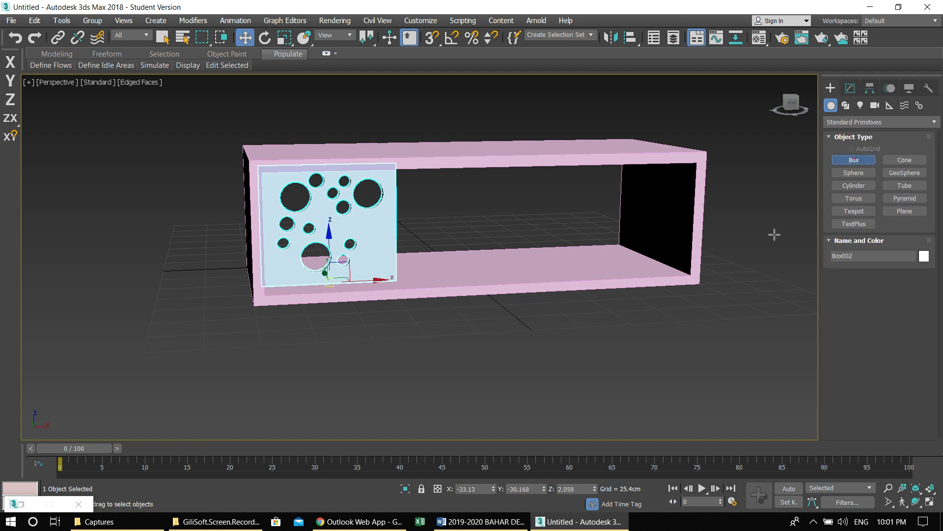
pyautogui.moveTo(426, 350); pyautogui.dragTo(653, 364)
pyautogui.click(646, 310)
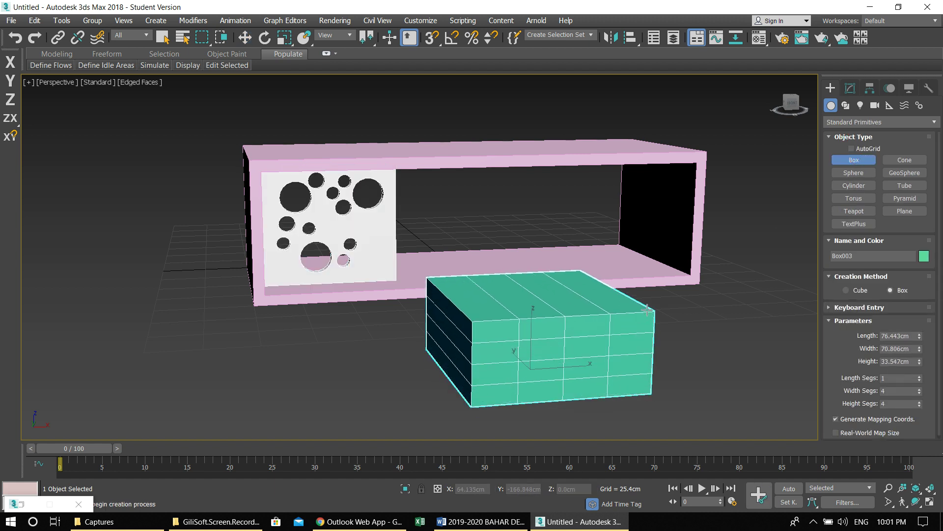
pyautogui.click(648, 285)
# Create a sphere with a radius of about 31 cm overlapping the box's front right corner
pyautogui.click(843, 172)
pyautogui.moveTo(672, 398); pyautogui.dragTo(659, 372)
pyautogui.moveTo(660, 372); pyautogui.dragTo(634, 349, button='middle')
# Demonstrate a ProBoolean intersection of the sphere with the green box, inspect the shared volume, and undo it
pyautogui.click(872, 122)
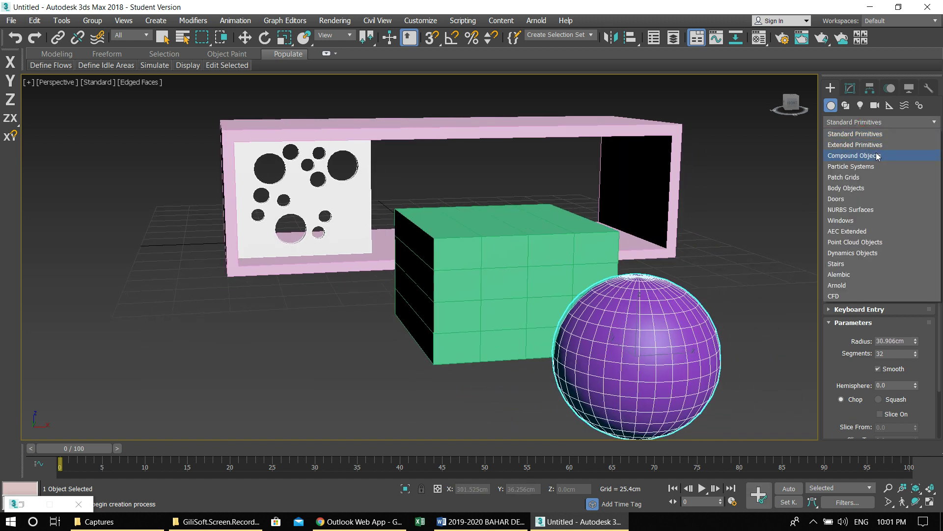
pyautogui.click(878, 157)
pyautogui.click(854, 223)
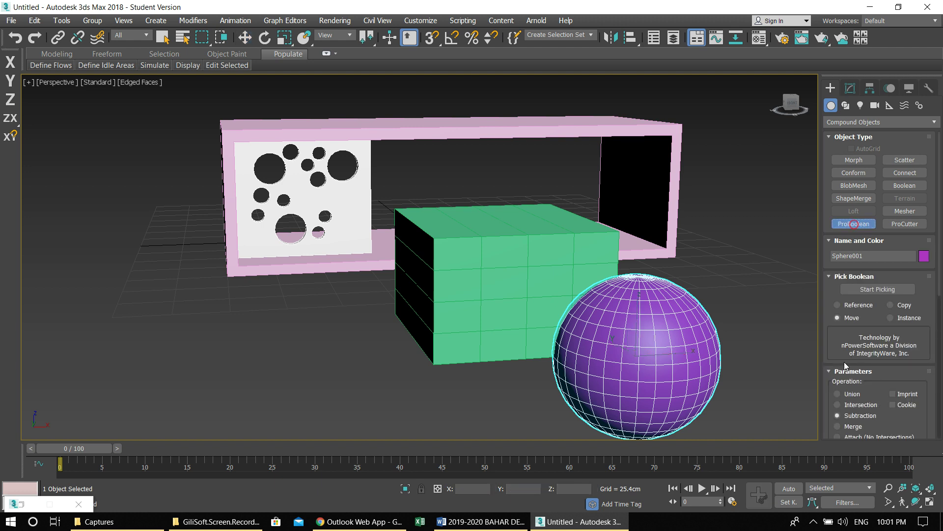
pyautogui.click(854, 408)
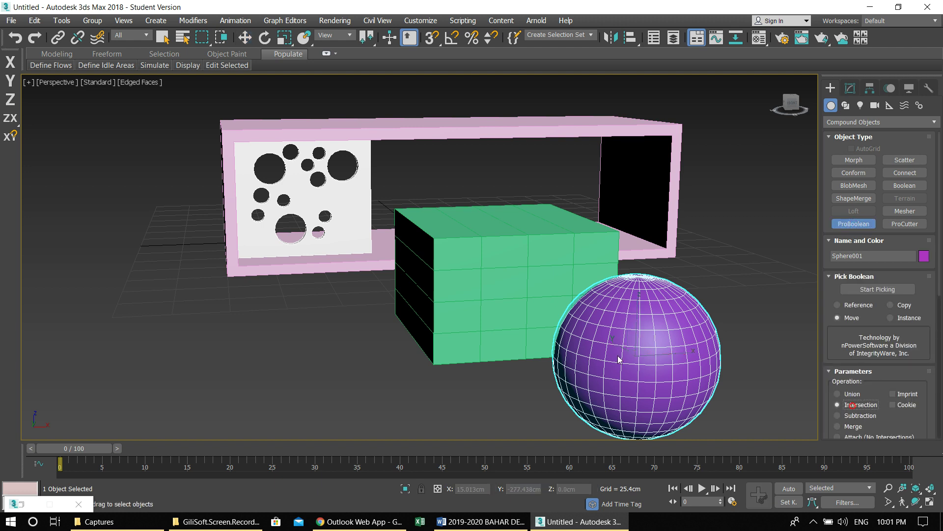
pyautogui.click(856, 288)
pyautogui.click(557, 279)
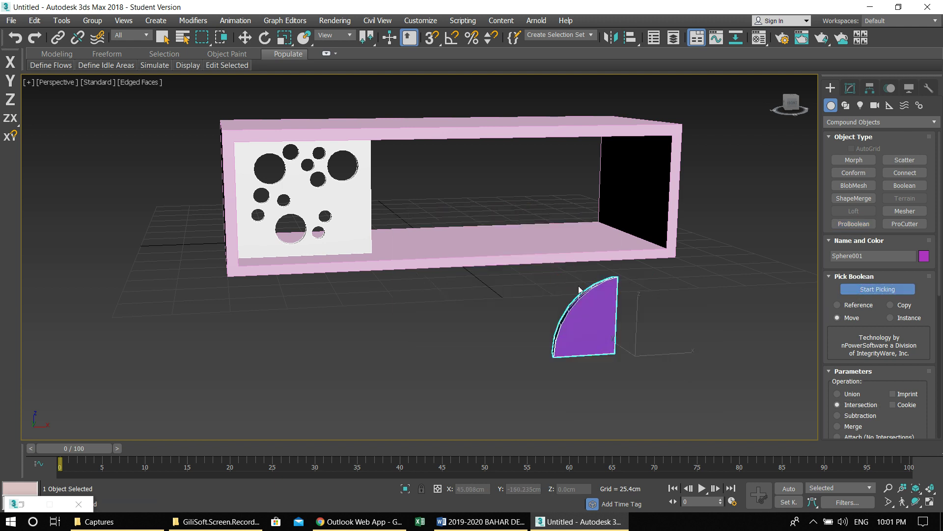
pyautogui.keyDown('alt'); pyautogui.moveTo(564, 324); pyautogui.dragTo(550, 367, button='middle'); pyautogui.keyUp('alt')
pyautogui.hotkey('ctrl', 'z')
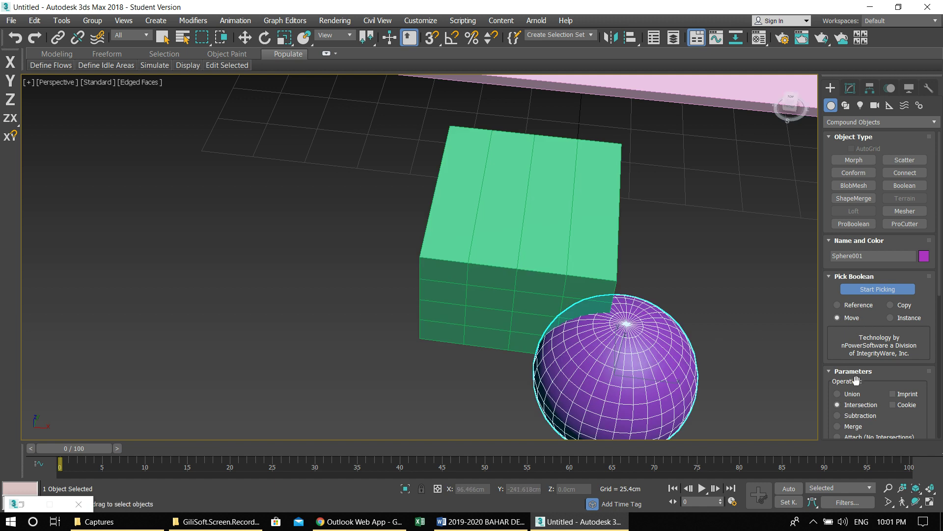
# Change the ProBoolean operation to Union, merge the green box into the sphere, and undo it
pyautogui.moveTo(860, 348); pyautogui.dragTo(863, 295)
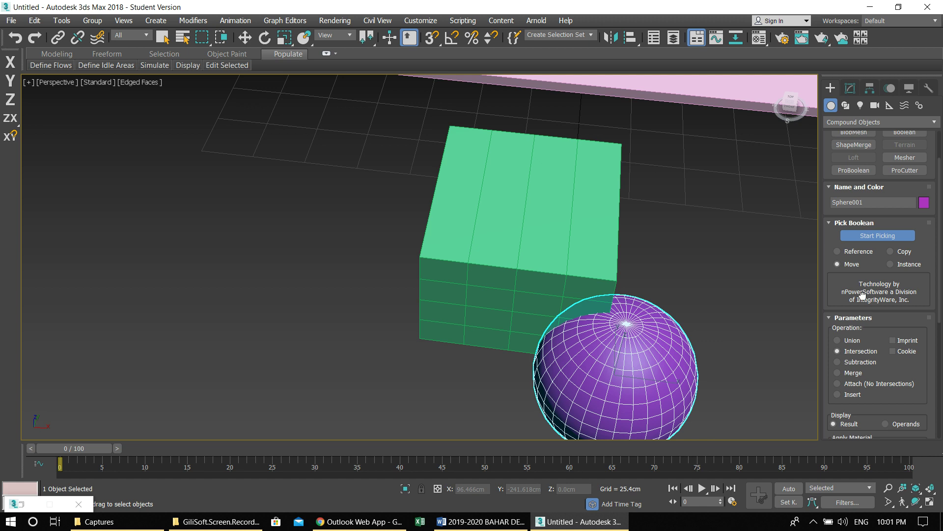
pyautogui.click(852, 340)
pyautogui.click(591, 251)
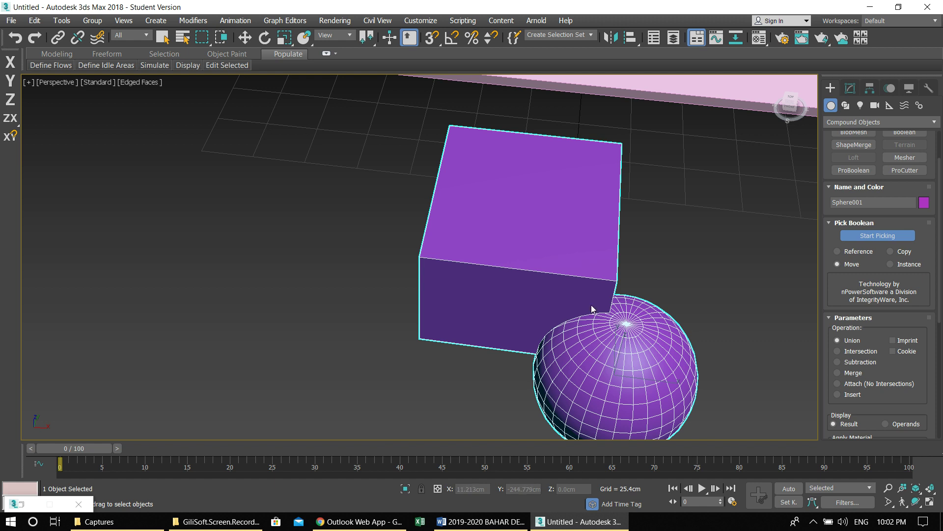
pyautogui.hotkey('ctrl', 'z')
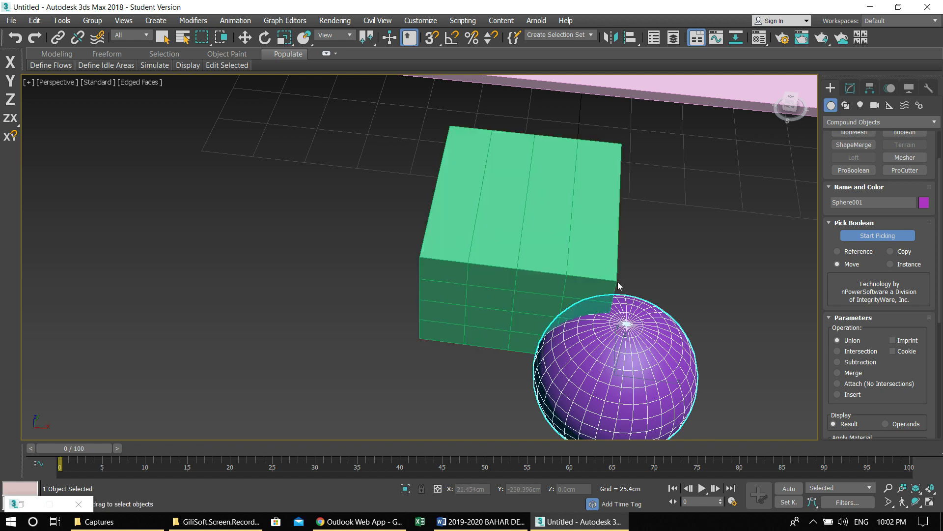
# Select the green box, demonstrate subtracting the sphere from it with ProBoolean, and undo the cut
pyautogui.click(670, 253)
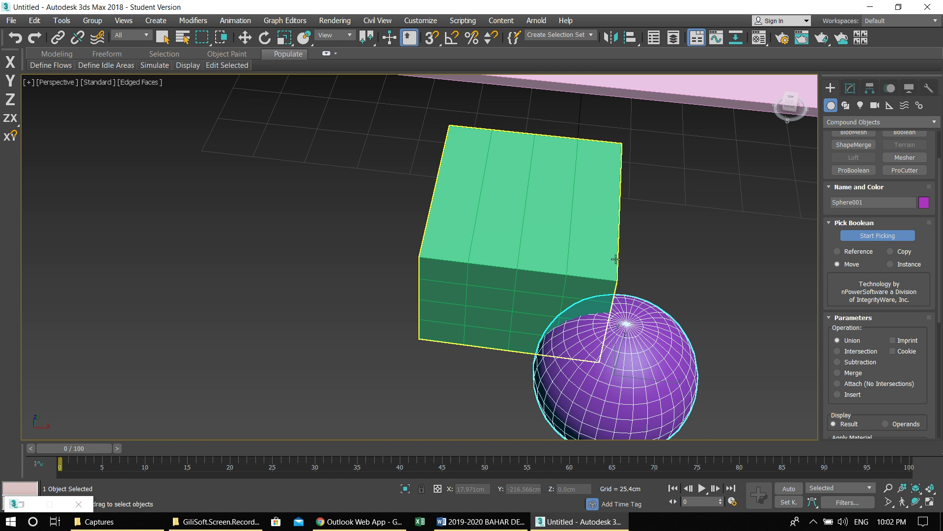
pyautogui.click(860, 362)
pyautogui.click(245, 37)
pyautogui.click(689, 199)
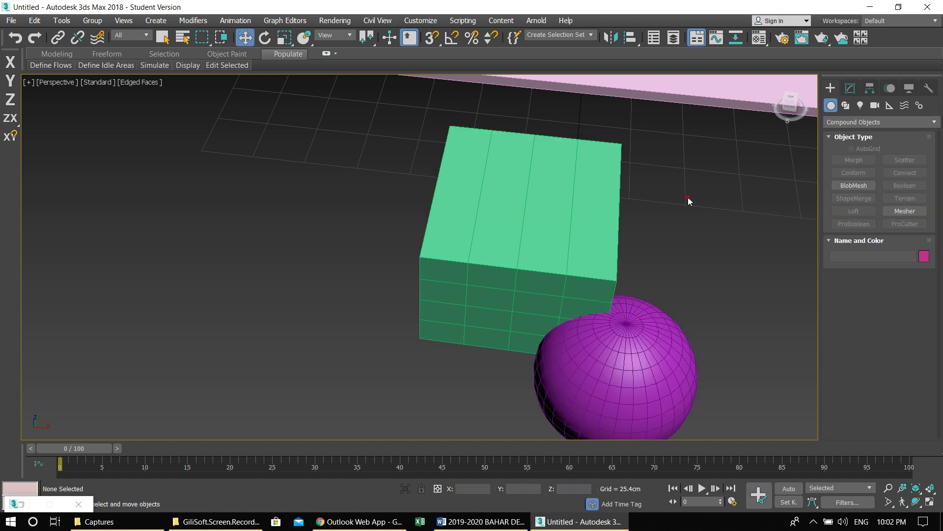
pyautogui.click(547, 244)
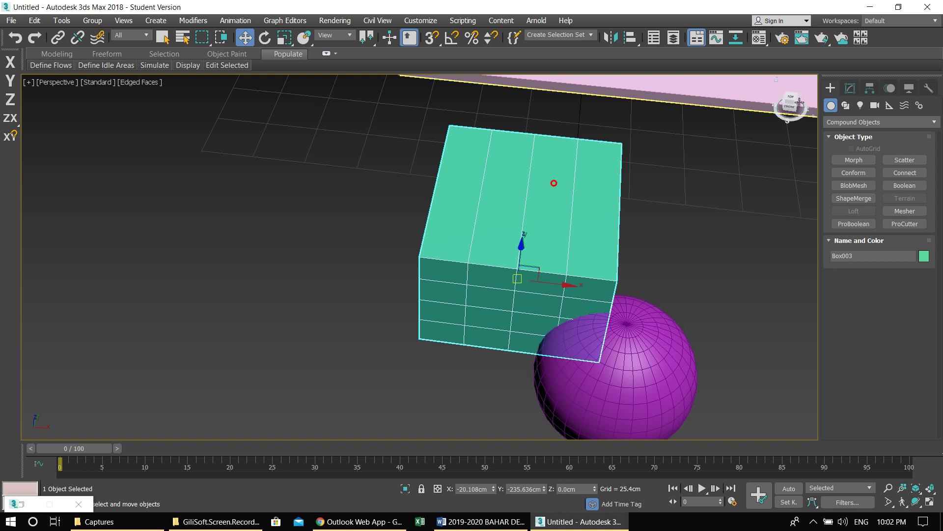
pyautogui.click(859, 225)
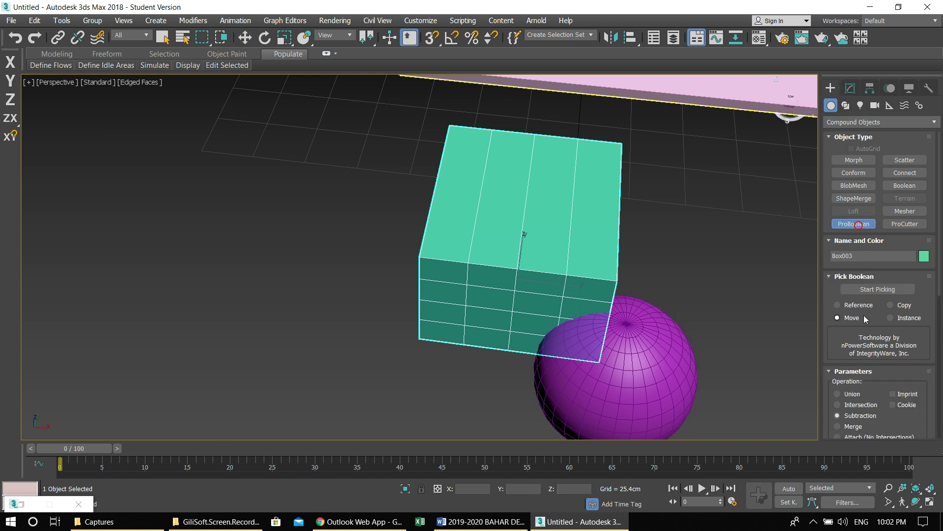
pyautogui.click(878, 290)
pyautogui.click(647, 367)
pyautogui.keyDown('alt'); pyautogui.moveTo(586, 354); pyautogui.dragTo(632, 361, button='middle'); pyautogui.keyUp('alt')
pyautogui.hotkey('ctrl', 'z')
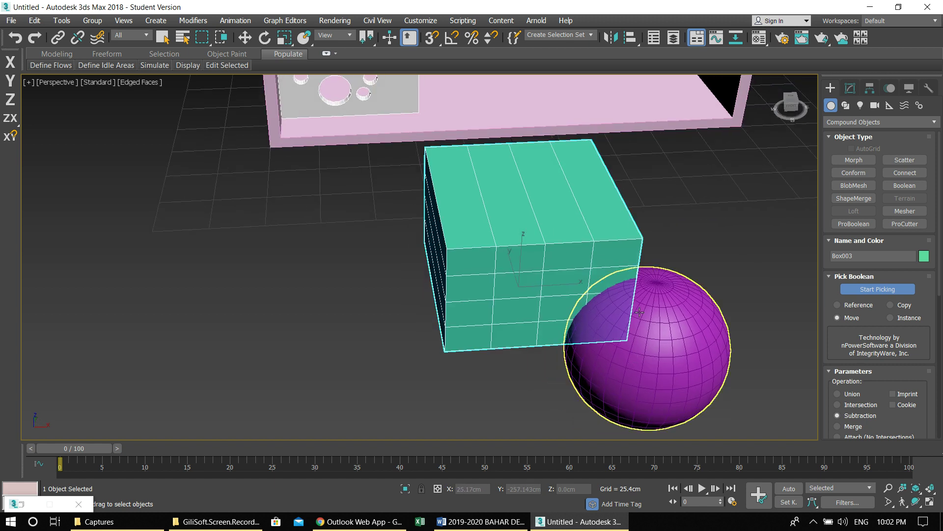
pyautogui.click(667, 303)
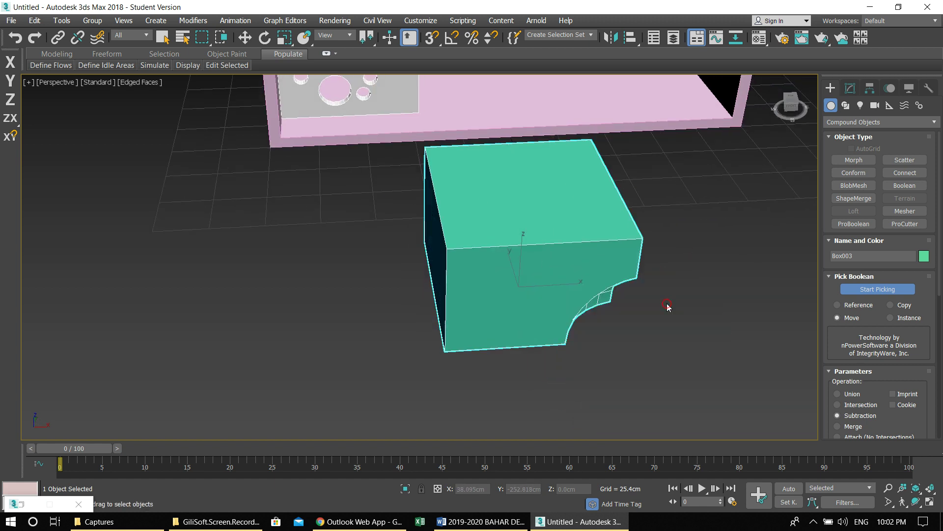
pyautogui.hotkey('ctrl', 'z')
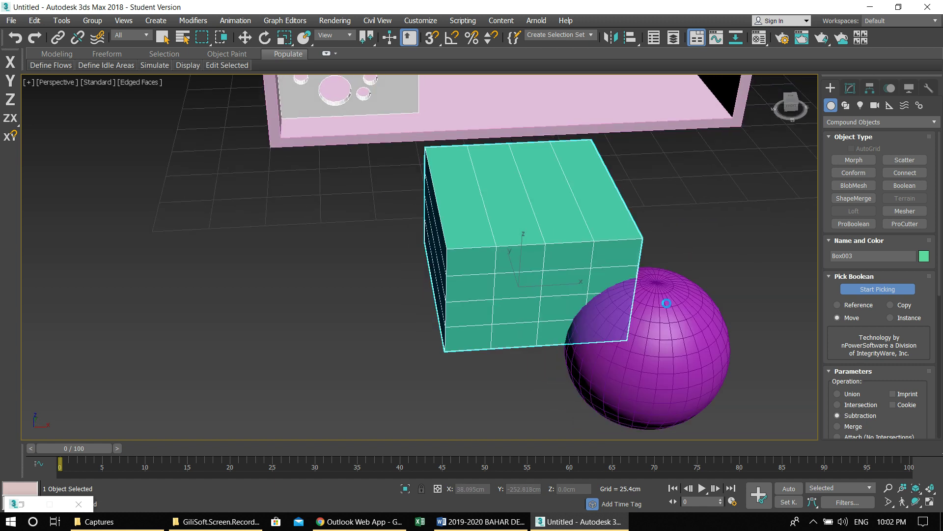
# Select the sphere, subtract the green box from it with ProBoolean, and delete the resulting object
pyautogui.click(246, 37)
pyautogui.click(663, 359)
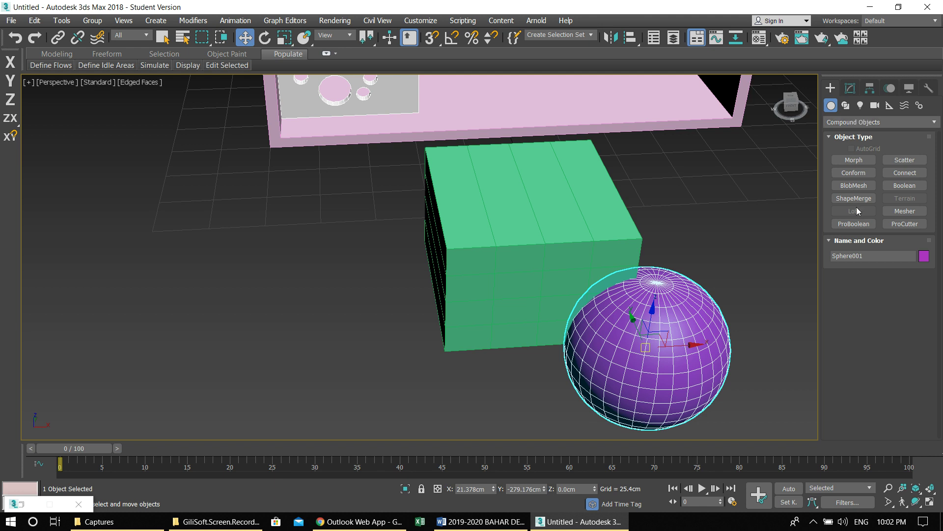
pyautogui.click(865, 225)
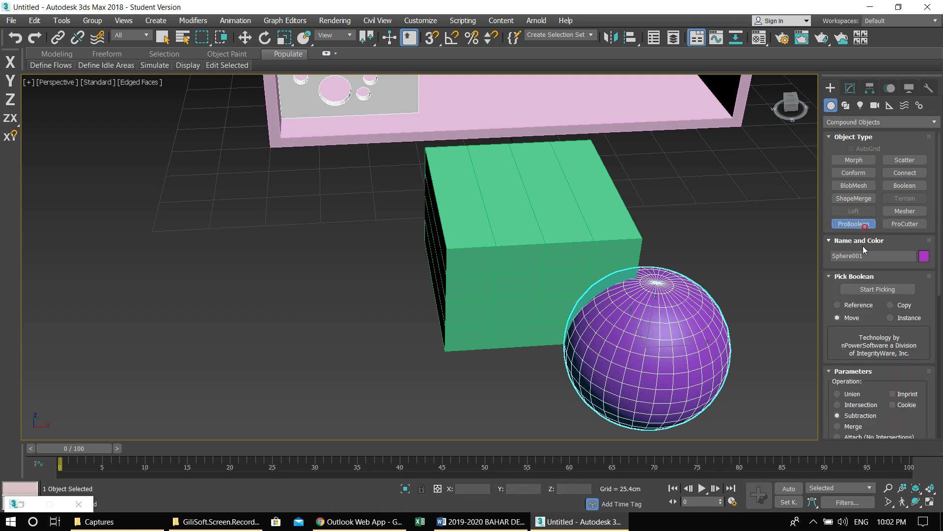
pyautogui.click(877, 289)
pyautogui.click(554, 247)
pyautogui.keyDown('alt'); pyautogui.moveTo(554, 247); pyautogui.dragTo(544, 305, button='middle'); pyautogui.keyUp('alt')
pyautogui.scroll(-5, 608, 334)
pyautogui.scroll(5, 602, 339)
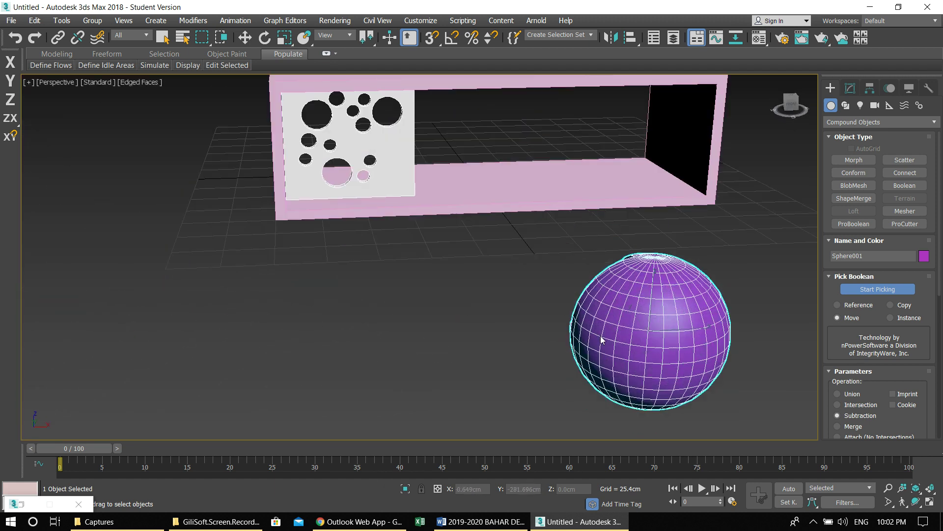
pyautogui.press('Delete')
# Move the perforated panel along X in the Left view, closer to the cabinet's open front edge
pyautogui.keyDown('alt'); pyautogui.moveTo(576, 261); pyautogui.dragTo(470, 349, button='middle'); pyautogui.keyUp('alt')
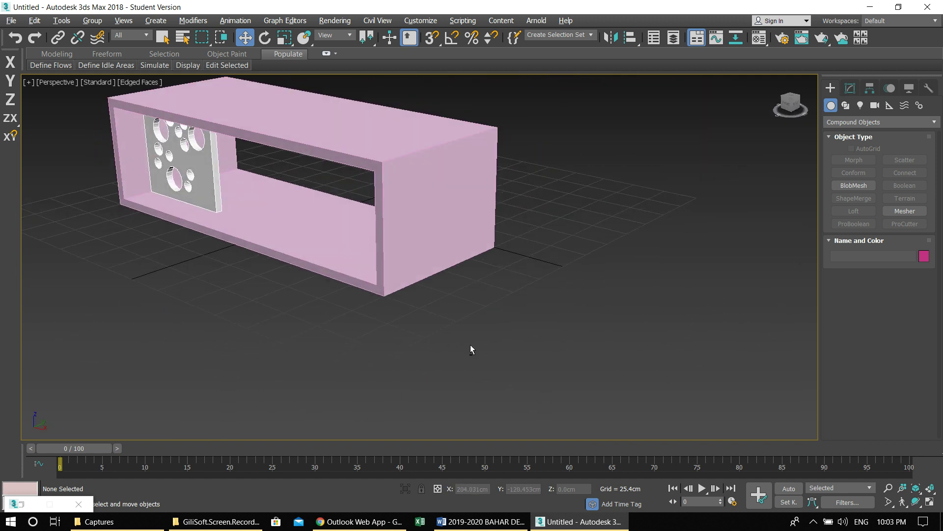
pyautogui.keyDown('alt'); pyautogui.moveTo(321, 207); pyautogui.dragTo(472, 259, button='middle'); pyautogui.keyUp('alt')
pyautogui.keyDown('alt'); pyautogui.moveTo(495, 227); pyautogui.dragTo(434, 281, button='middle'); pyautogui.keyUp('alt')
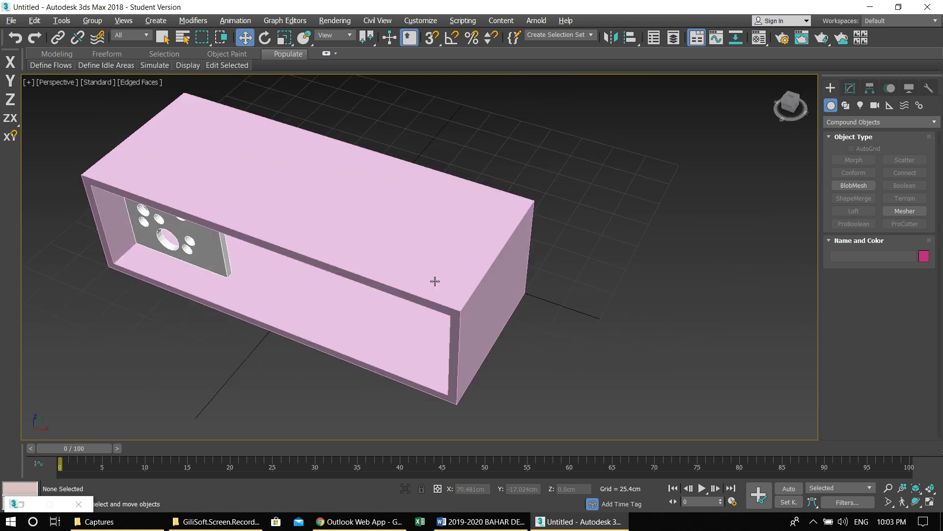
pyautogui.hotkey('alt', 'w')
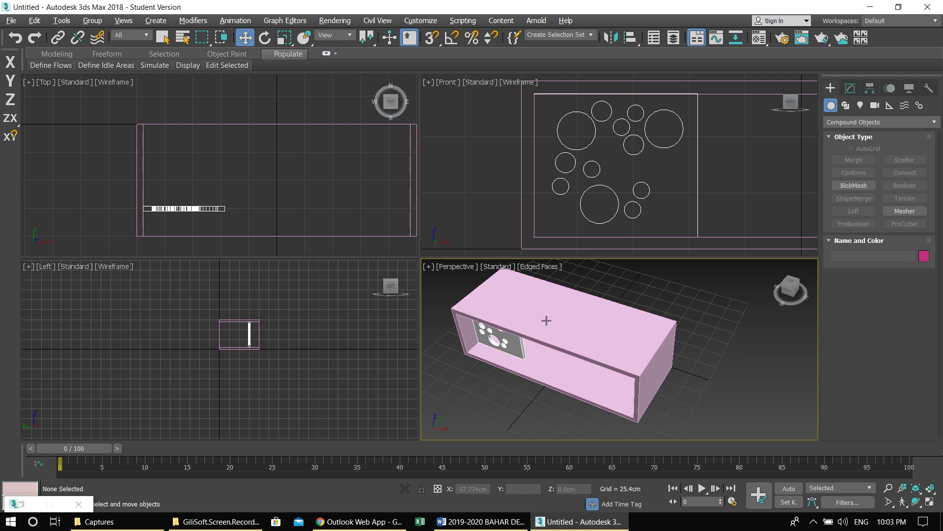
pyautogui.click(286, 291)
pyautogui.hotkey('alt', 'w')
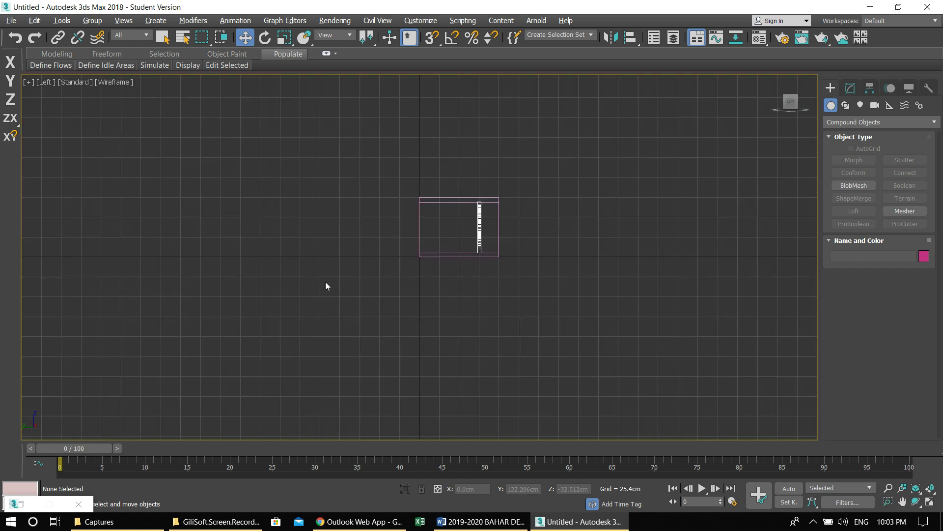
pyautogui.scroll(5, 472, 226)
pyautogui.moveTo(588, 252); pyautogui.dragTo(521, 219)
pyautogui.moveTo(609, 318); pyautogui.dragTo(640, 319)
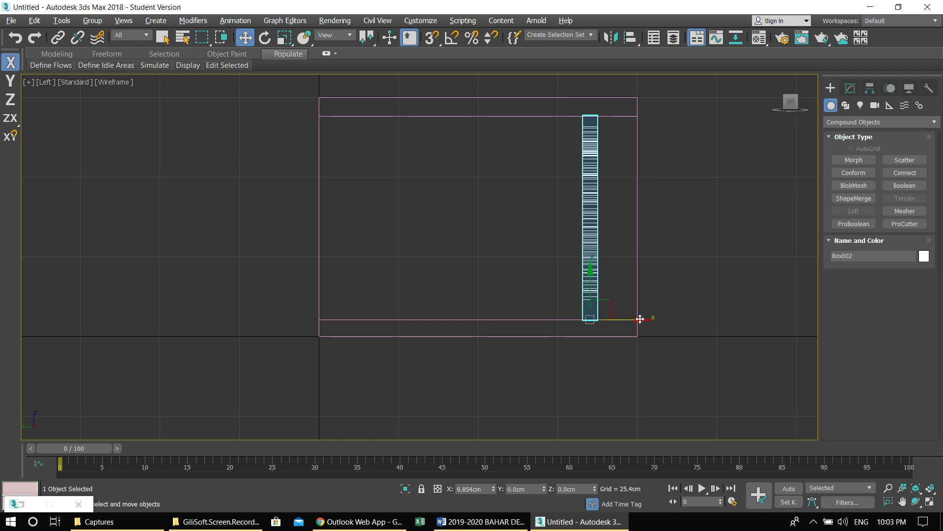
pyautogui.moveTo(479, 241); pyautogui.dragTo(471, 257, button='middle')
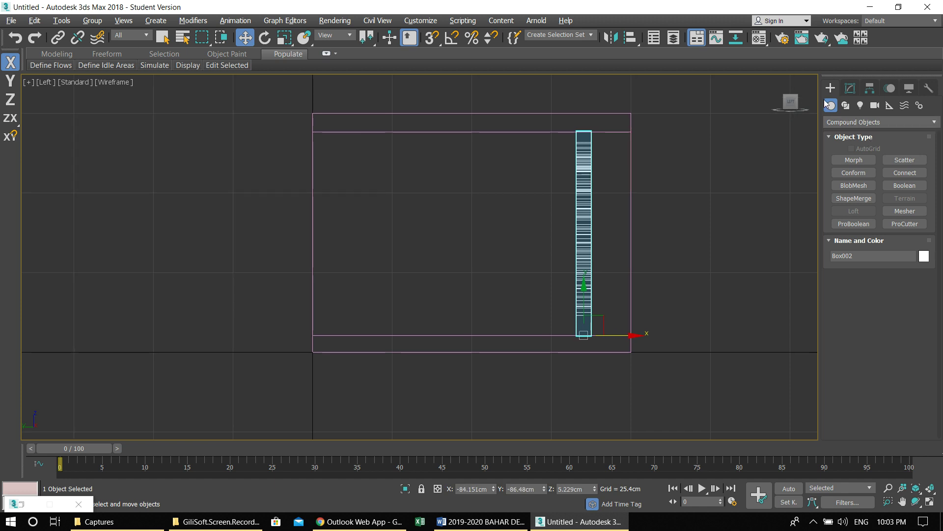
# Create a box in the Left view inside the cabinet outline, about 26 cm long, 33.6 cm wide and 46.7 cm high
pyautogui.click(839, 123)
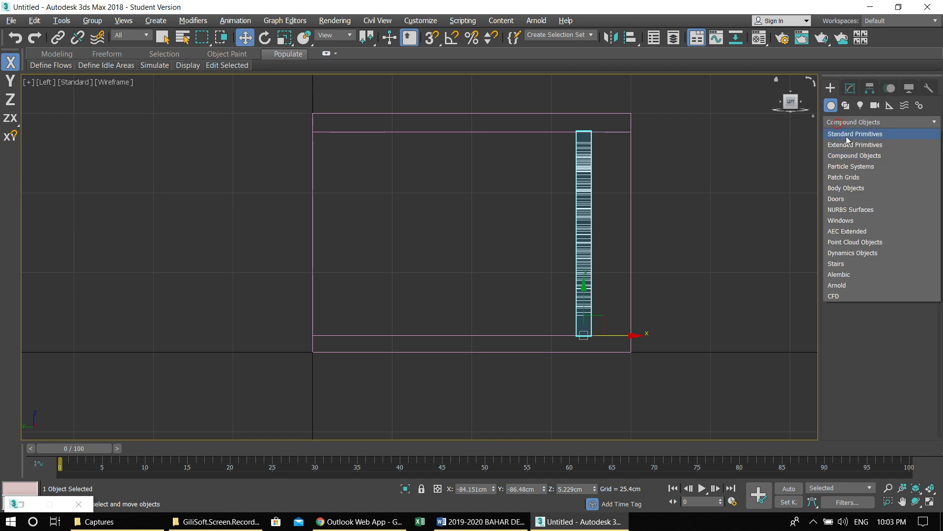
pyautogui.click(846, 136)
pyautogui.click(854, 159)
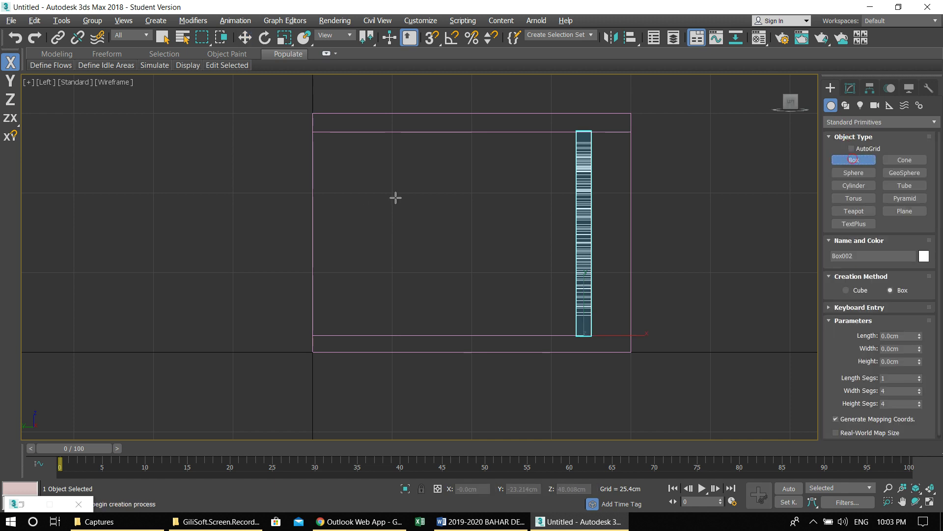
pyautogui.moveTo(442, 210); pyautogui.dragTo(548, 293)
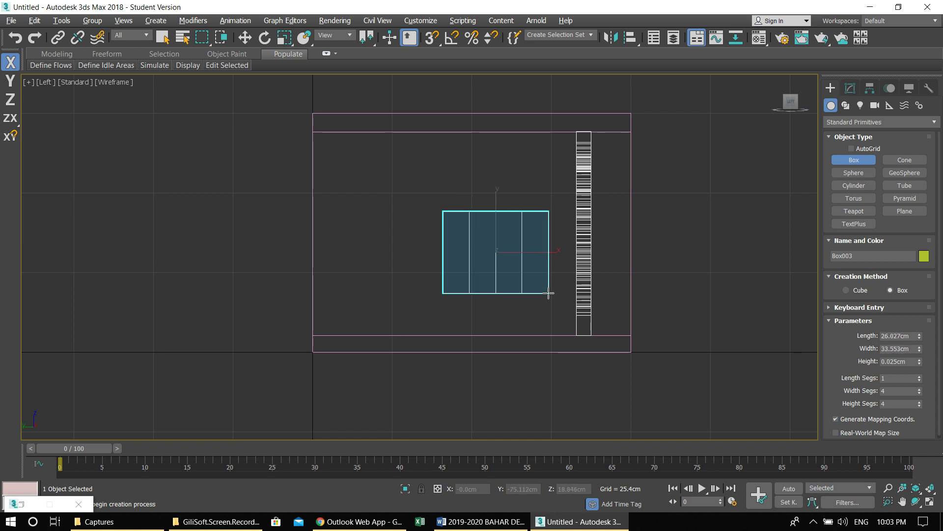
pyautogui.click(506, 175)
# Move the new box toward the middle of the cabinet's side and scale it up uniformly to about 146%
pyautogui.press('w')
pyautogui.moveTo(491, 251); pyautogui.dragTo(451, 204)
pyautogui.press('r')
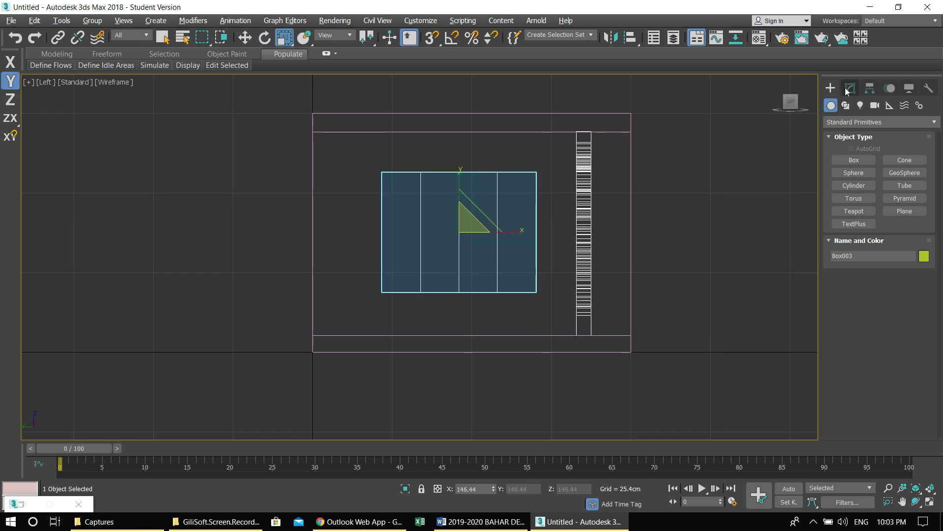
# Reduce the box's width and height segments to 1 and scale it to 80% along X
pyautogui.click(846, 91)
pyautogui.moveTo(920, 302); pyautogui.dragTo(919, 319)
pyautogui.moveTo(528, 258); pyautogui.dragTo(521, 261, button='middle')
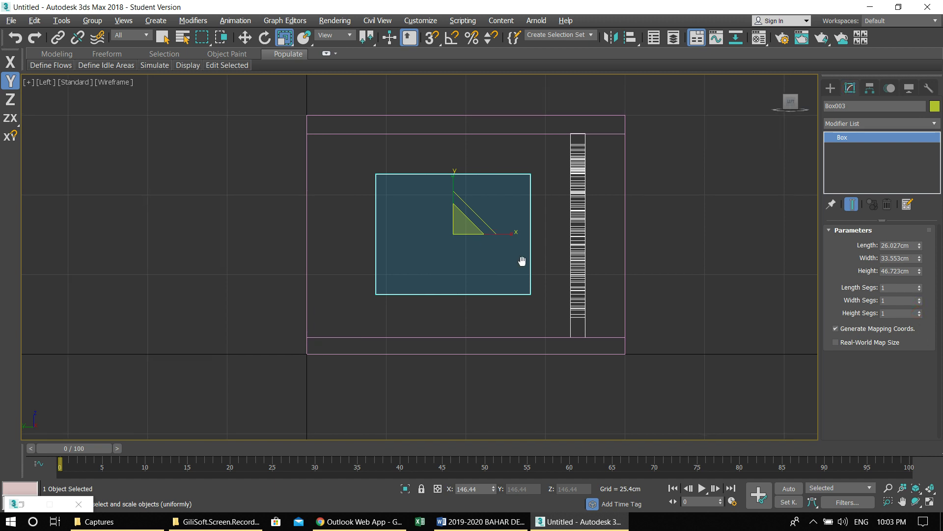
pyautogui.moveTo(506, 232); pyautogui.dragTo(497, 230)
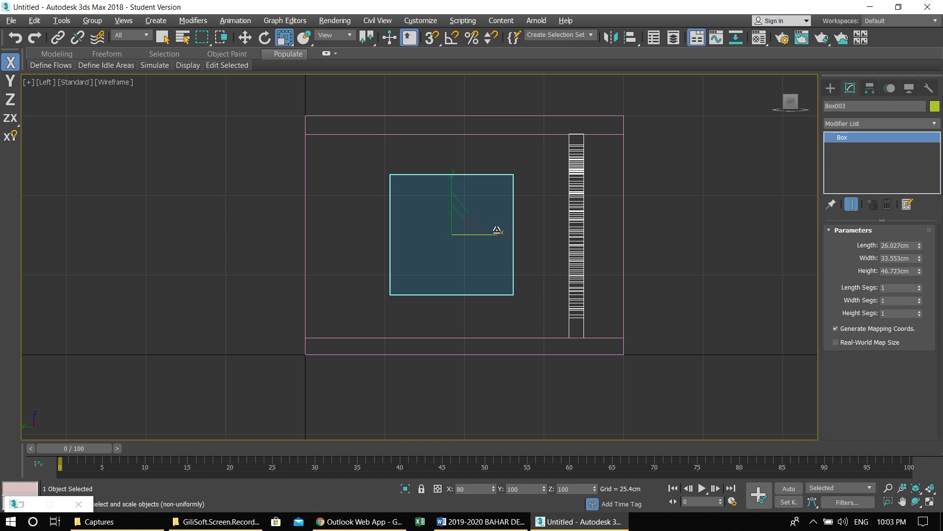
# Move the box along X to about 163.9 cm so it sticks out through the cabinet's end wall
pyautogui.hotkey('alt', 'w')
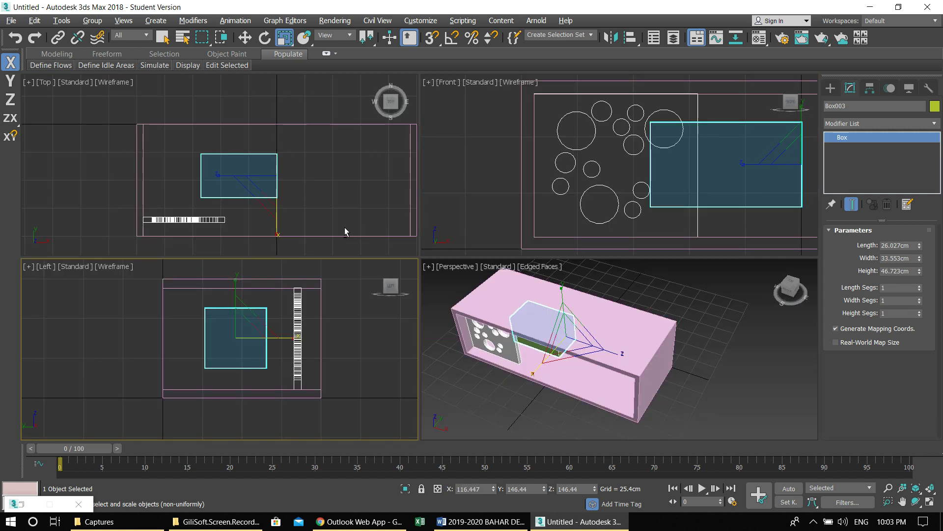
pyautogui.click(534, 311)
pyautogui.press('w')
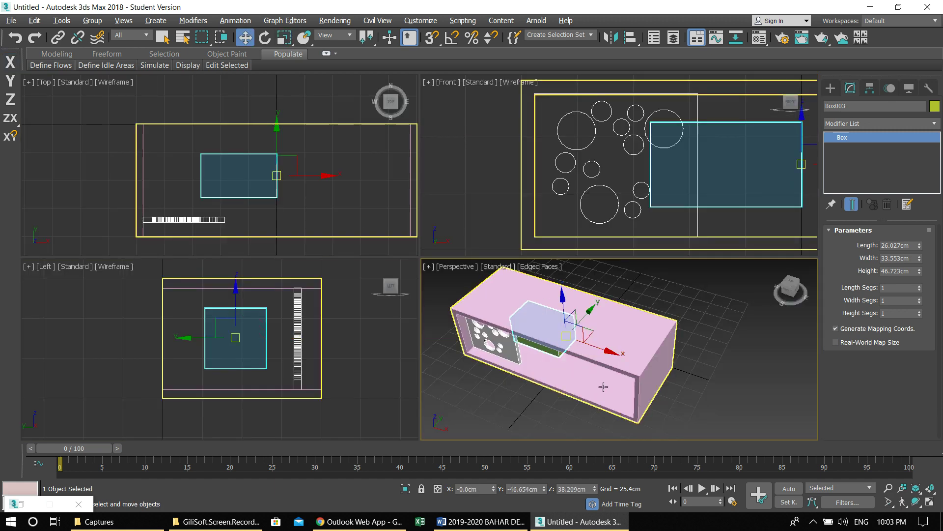
pyautogui.moveTo(611, 352); pyautogui.dragTo(737, 394)
pyautogui.keyDown('alt'); pyautogui.moveTo(595, 327); pyautogui.dragTo(529, 323, button='middle'); pyautogui.keyUp('alt')
pyautogui.scroll(5, 528, 323)
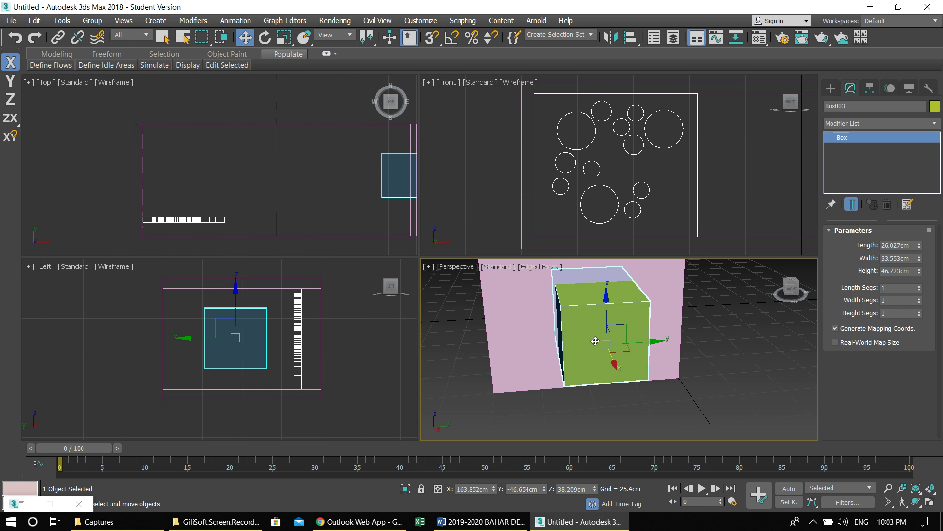
pyautogui.keyDown('alt'); pyautogui.moveTo(597, 318); pyautogui.dragTo(659, 347, button='middle'); pyautogui.keyUp('alt')
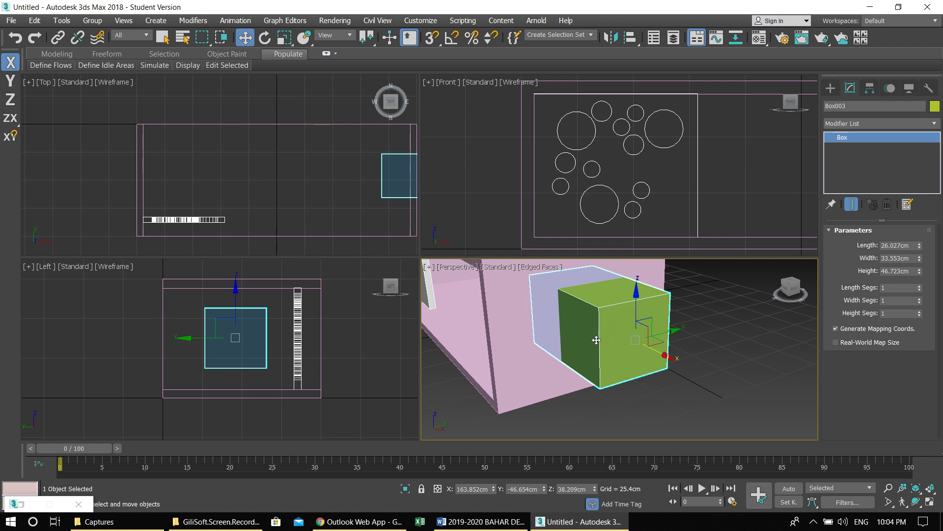
pyautogui.keyDown('alt'); pyautogui.moveTo(559, 337); pyautogui.dragTo(600, 357, button='middle'); pyautogui.keyUp('alt')
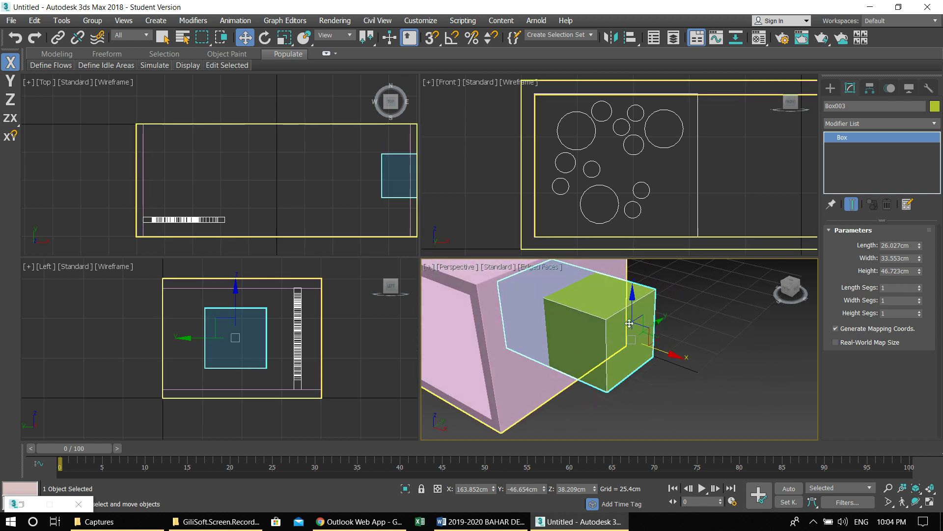
# Clone the box as one copy along X, placed beyond the original at about X 241.9 cm
pyautogui.keyDown('shift'); pyautogui.moveTo(671, 354); pyautogui.dragTo(713, 364); pyautogui.keyUp('shift')
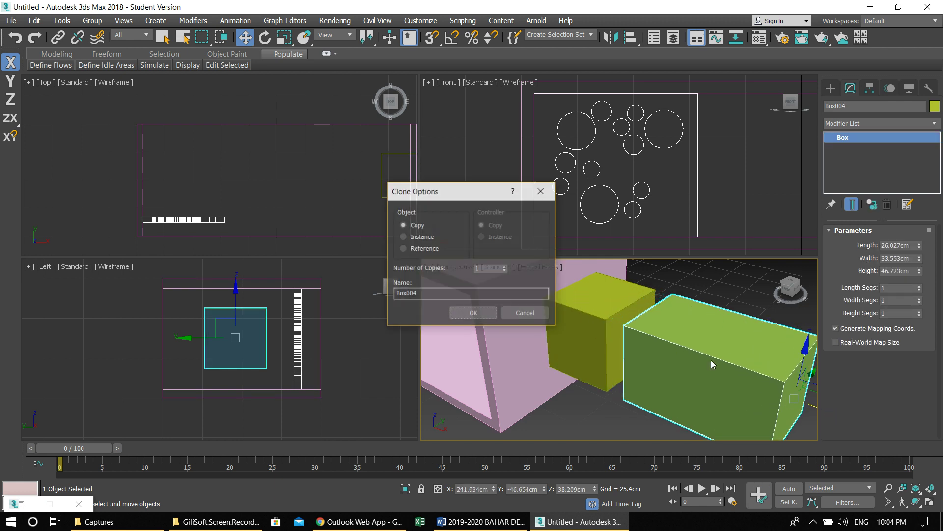
pyautogui.click(473, 312)
pyautogui.press('z')
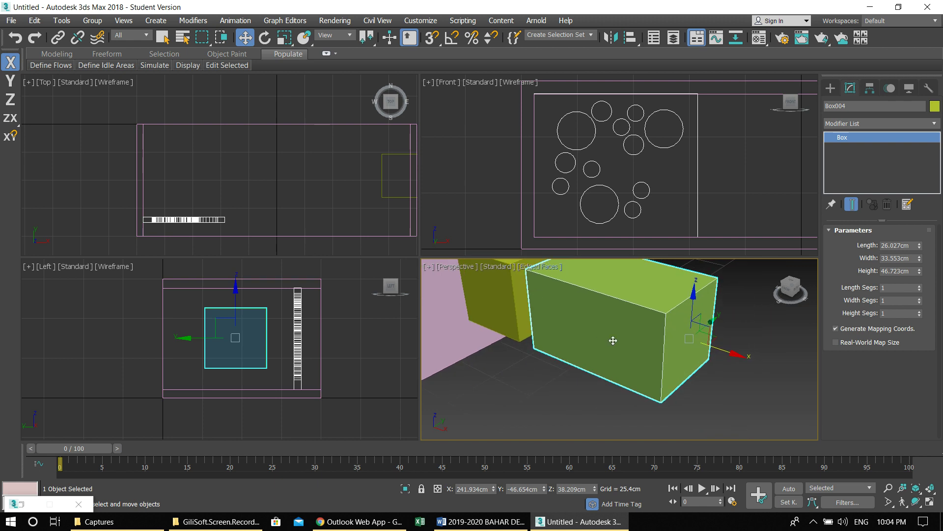
# Flatten the copied box into a thin slab in the Top view by scaling it to 4% along X
pyautogui.scroll(-2, 274, 190)
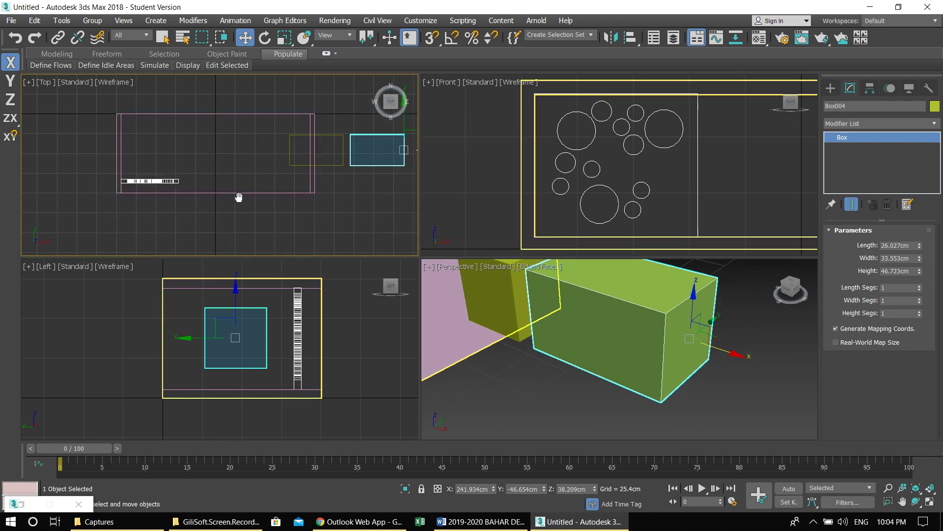
pyautogui.moveTo(368, 185); pyautogui.dragTo(312, 204, button='middle')
pyautogui.hotkey('alt', 'w')
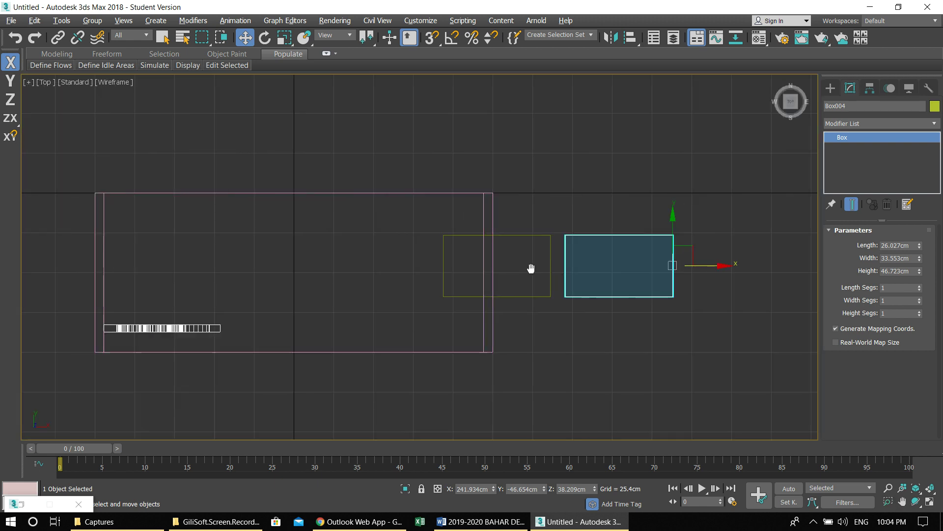
pyautogui.moveTo(559, 267); pyautogui.dragTo(494, 266, button='middle')
pyautogui.press('e')
pyautogui.press('r')
pyautogui.moveTo(671, 262); pyautogui.dragTo(15, 239)
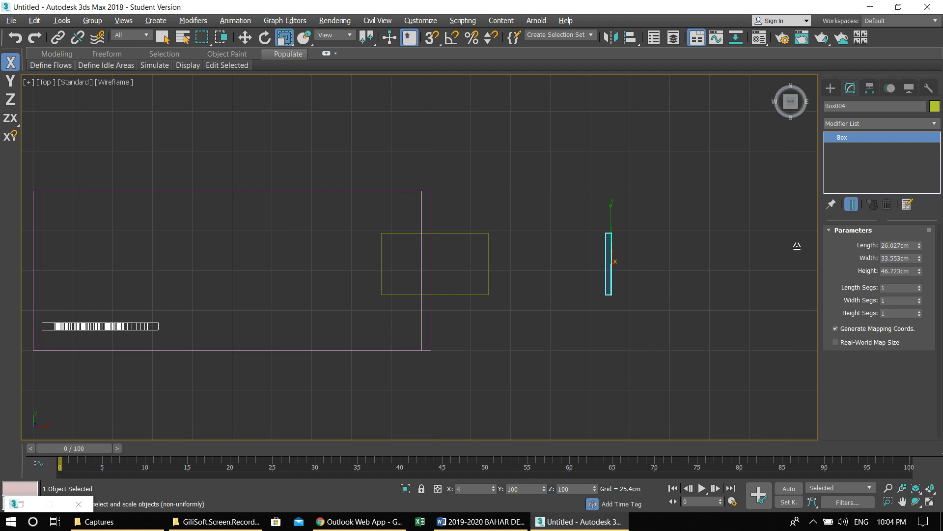
# Move the thin slab along X to about 172.1 cm, just off the original box's outer end, and give it a dark colour
pyautogui.scroll(5, 545, 255)
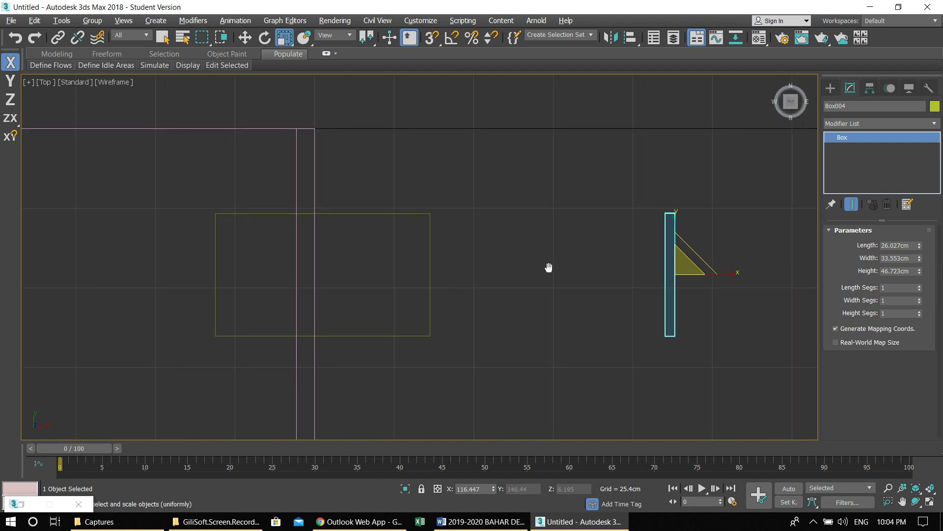
pyautogui.press('w')
pyautogui.moveTo(720, 275); pyautogui.dragTo(501, 274)
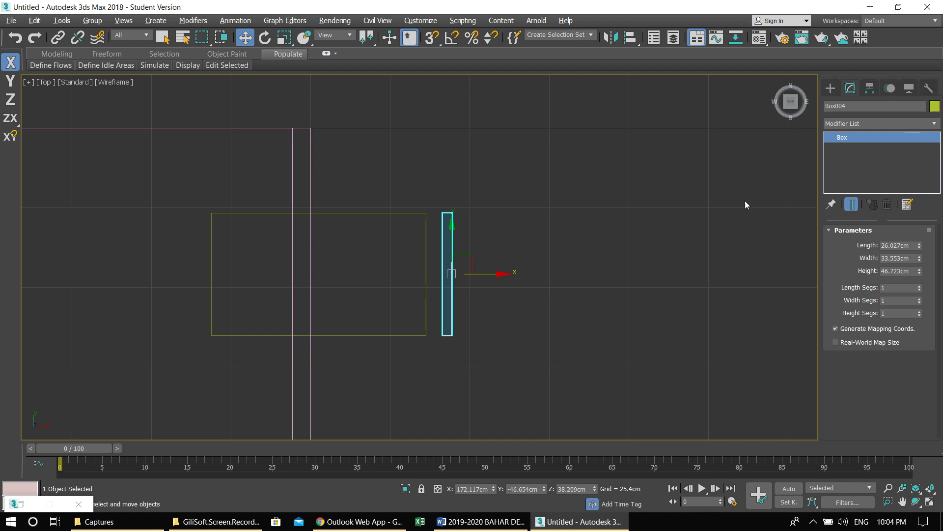
pyautogui.click(934, 106)
pyautogui.click(340, 327)
pyautogui.click(512, 365)
pyautogui.moveTo(465, 316); pyautogui.dragTo(505, 309, button='middle')
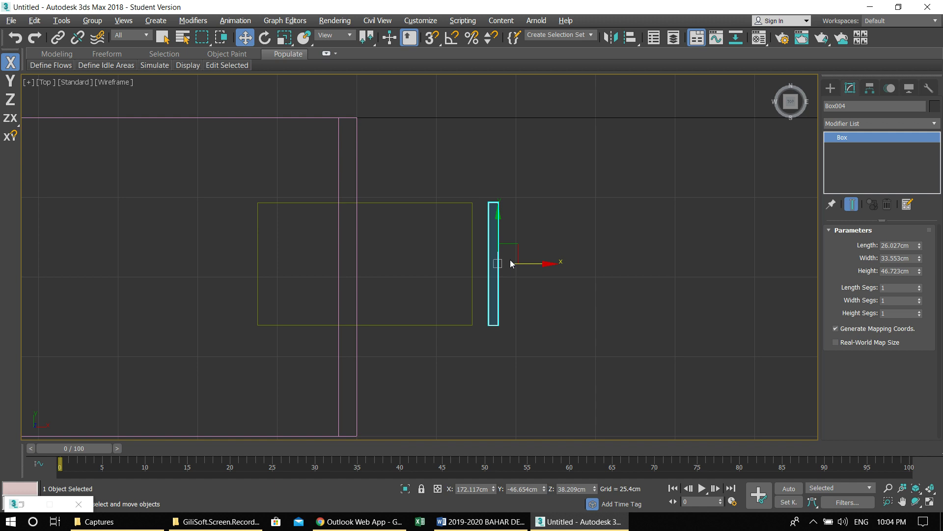
# Clone the slab as a smaller but thicker block by scaling, and move it along X to about 175.2 cm so it passes through the slab
pyautogui.scroll(2, 512, 264)
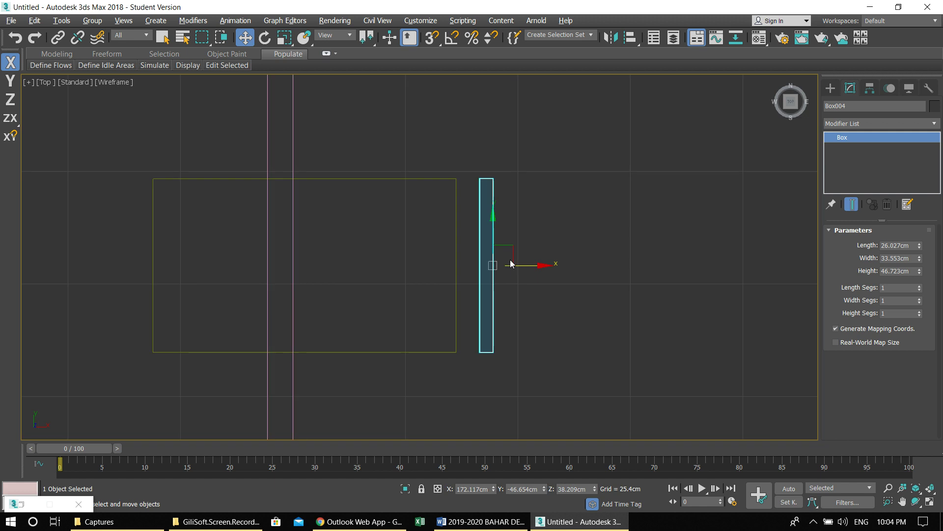
pyautogui.press('r')
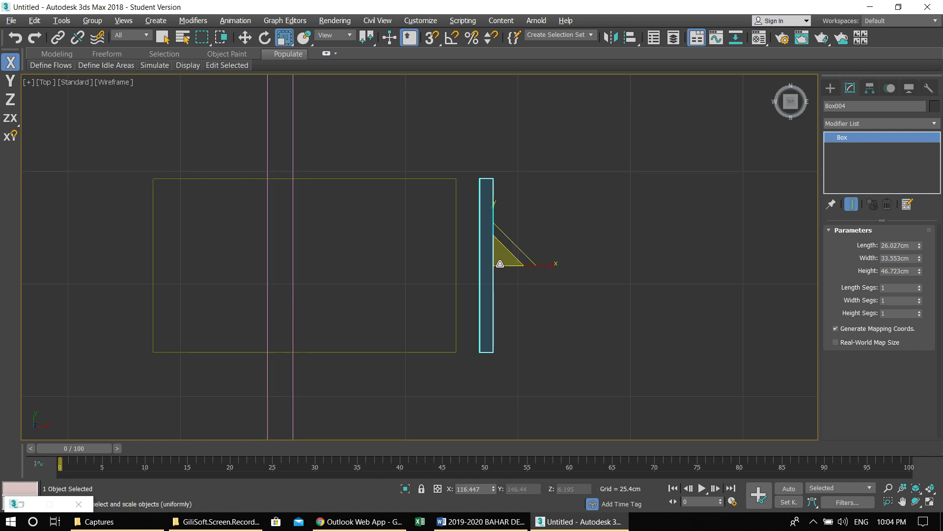
pyautogui.moveTo(490, 266)
pyautogui.keyDown('shift'); pyautogui.mouseDown()
pyautogui.moveTo(630, 276)
pyautogui.moveTo(618, 276)
pyautogui.mouseUp(); pyautogui.keyUp('shift')
pyautogui.click(488, 310)
pyautogui.press('w')
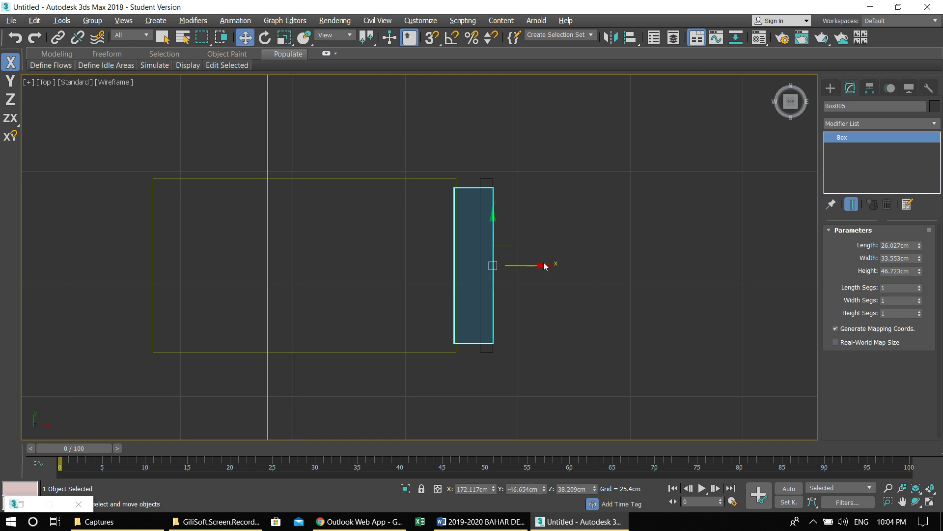
pyautogui.moveTo(542, 264); pyautogui.dragTo(554, 265)
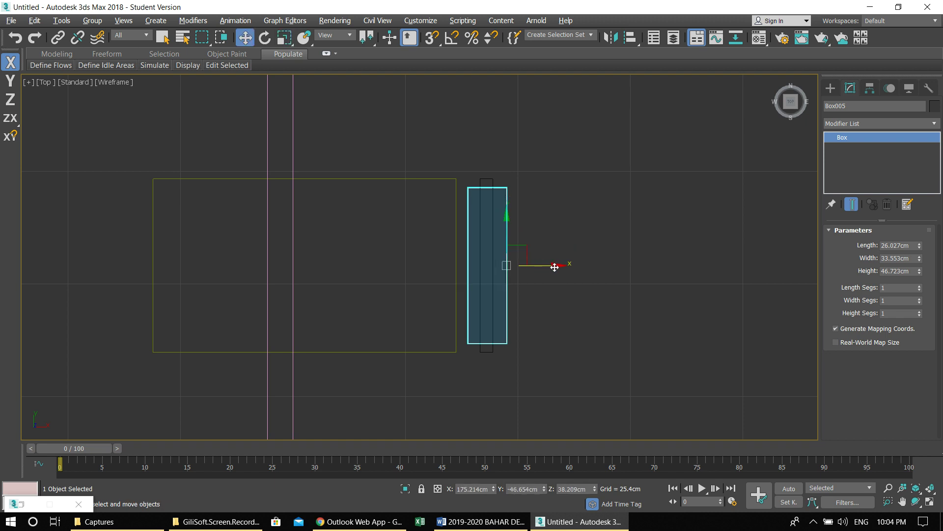
# Select the thin slab in the Perspective view and subtract the thicker inner block from it with ProBoolean to leave a frame
pyautogui.hotkey('alt', 'w')
pyautogui.hotkey('alt', 'w')
pyautogui.hotkey('ctrl', 'z')
pyautogui.hotkey('ctrl', 'z')
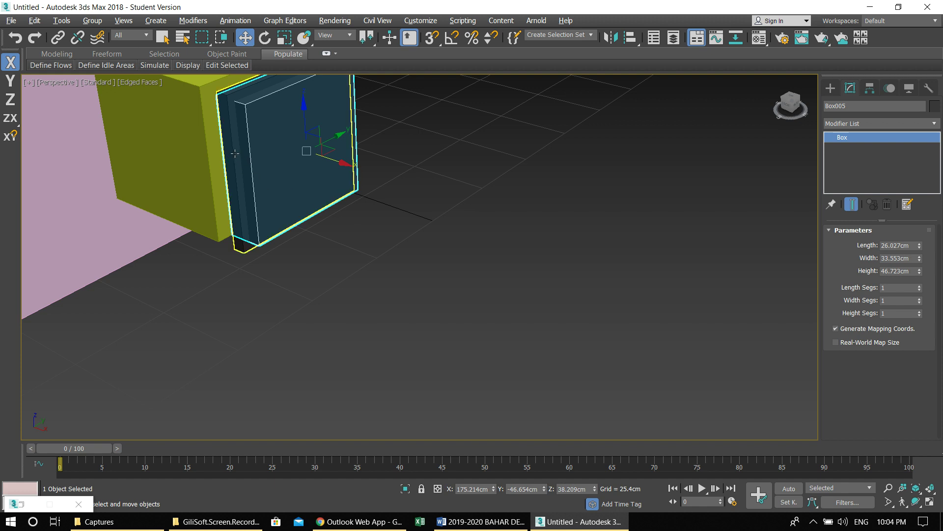
pyautogui.press('z')
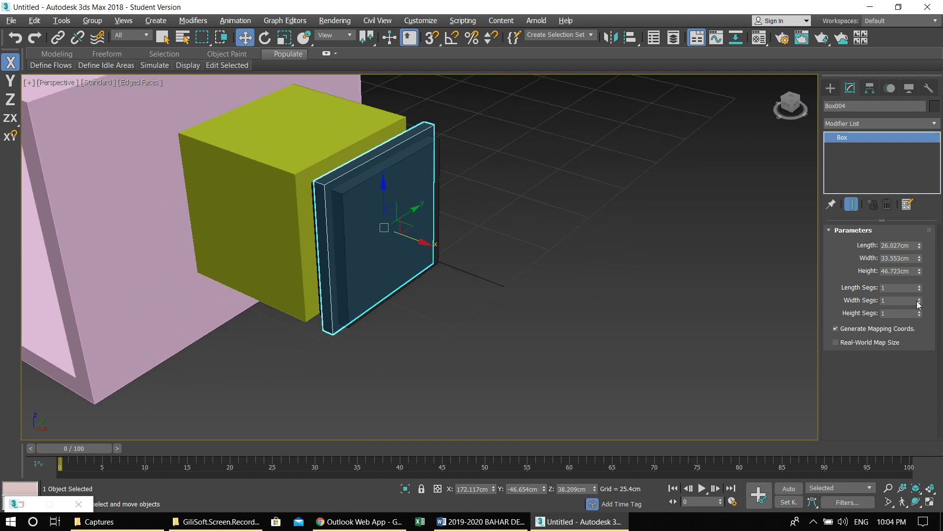
pyautogui.click(830, 88)
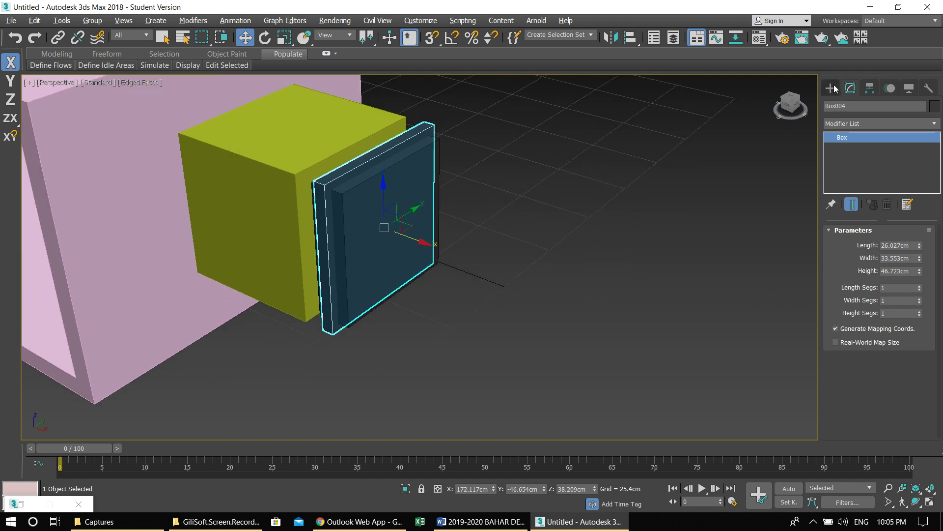
pyautogui.click(840, 122)
pyautogui.click(850, 155)
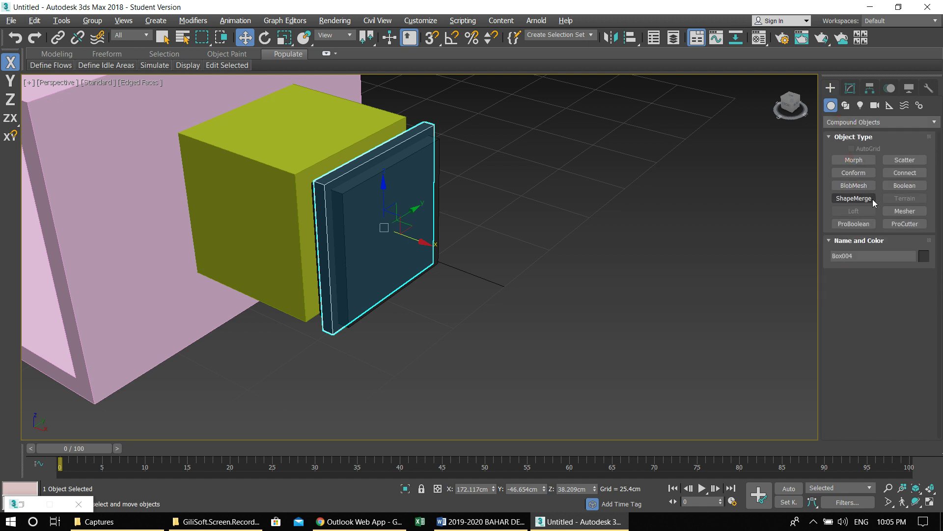
pyautogui.click(854, 224)
pyautogui.click(866, 288)
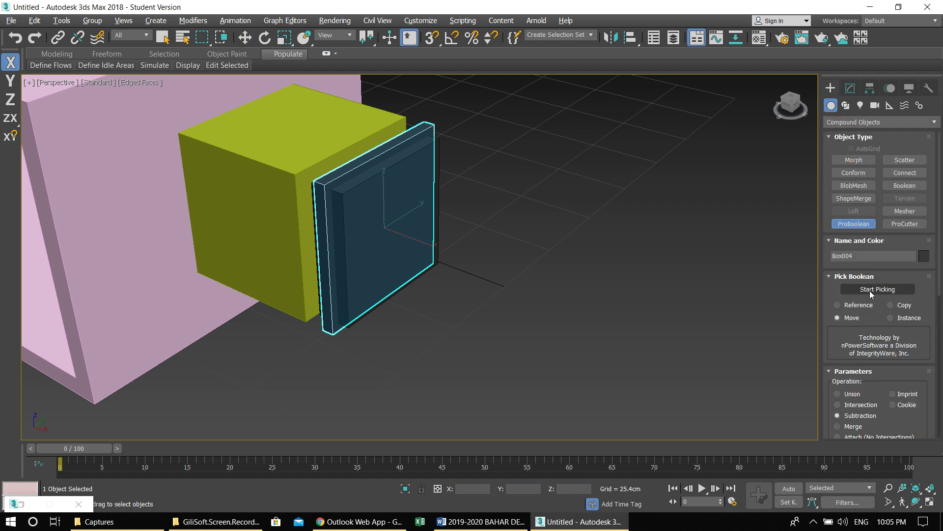
pyautogui.click(397, 180)
pyautogui.keyDown('alt'); pyautogui.moveTo(442, 295); pyautogui.dragTo(350, 264, button='middle'); pyautogui.keyUp('alt')
pyautogui.scroll(3, 350, 264)
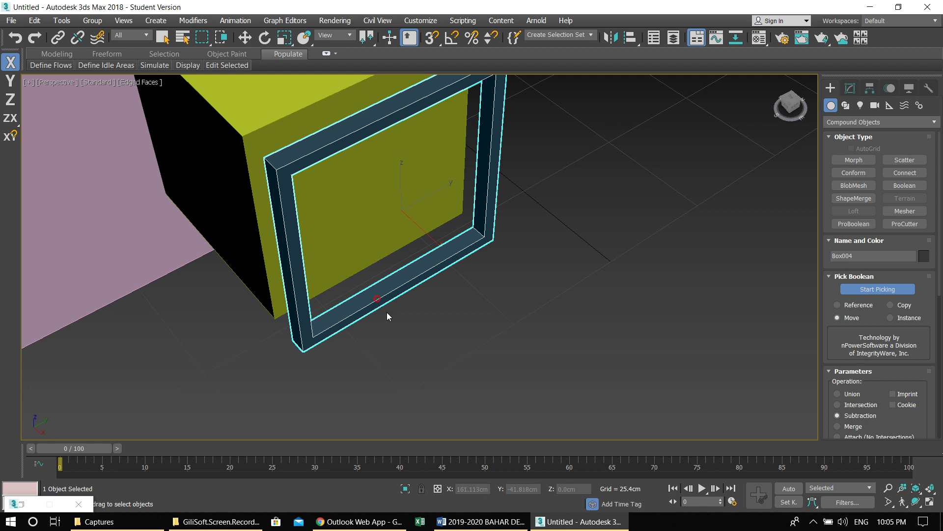
# Clone the dark frame as a copy in the Left view by scaling it uniformly to 95%
pyautogui.hotkey('alt', 'w')
pyautogui.hotkey('alt', 'w')
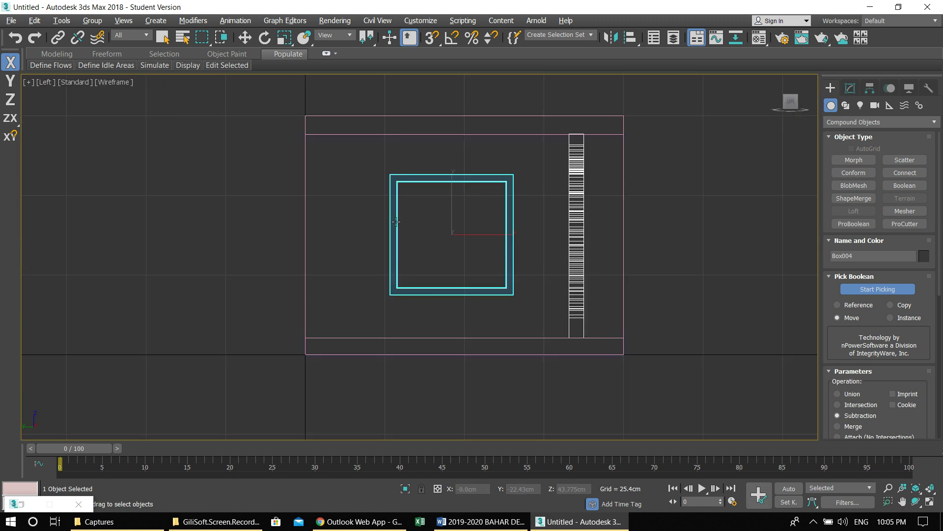
pyautogui.scroll(4, 399, 229)
pyautogui.press('w')
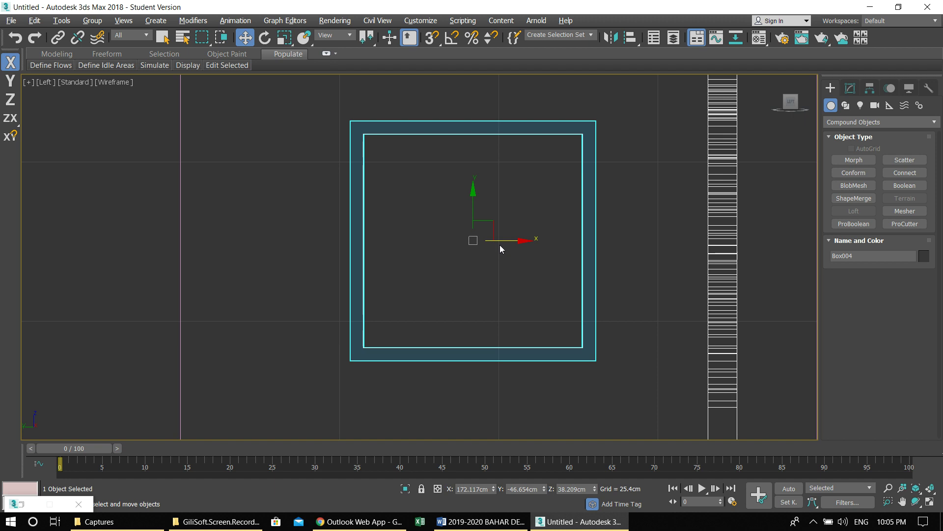
pyautogui.press('e')
pyautogui.press('r')
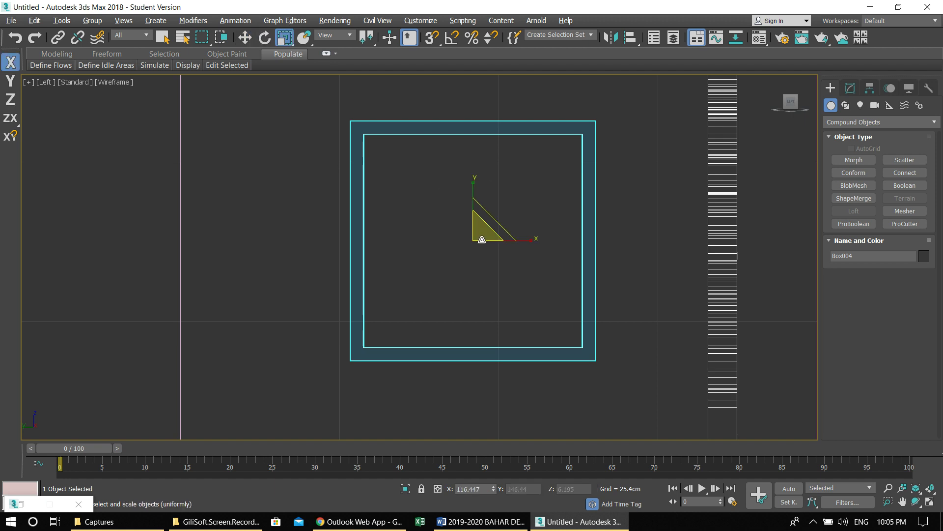
pyautogui.keyDown('shift'); pyautogui.moveTo(474, 240); pyautogui.dragTo(481, 242); pyautogui.keyUp('shift')
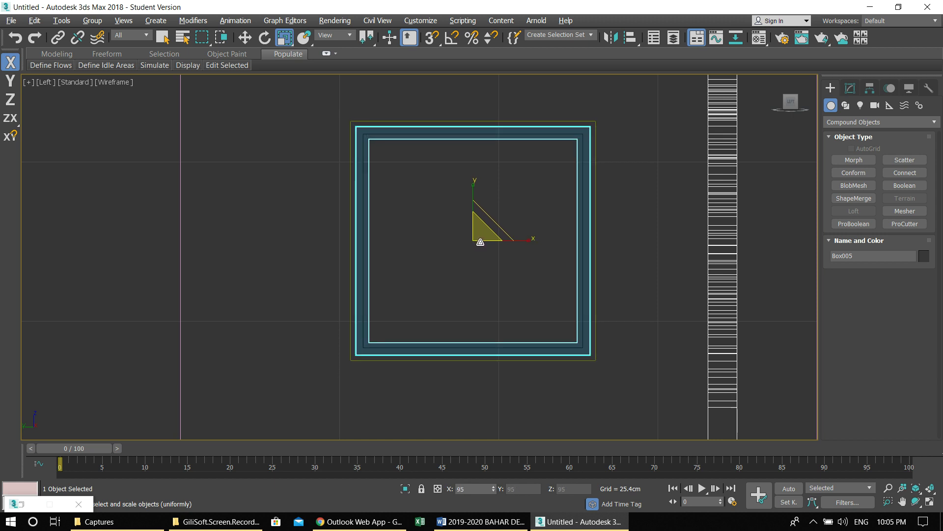
pyautogui.click(468, 310)
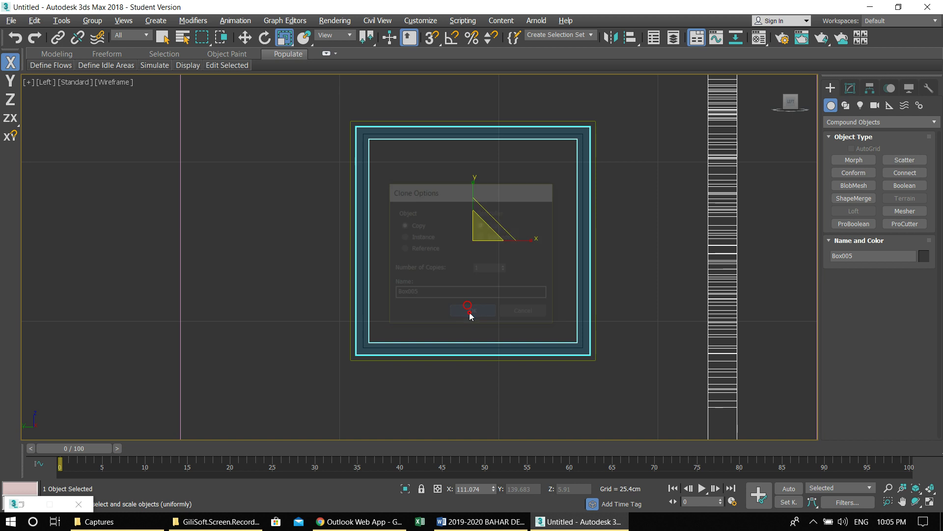
# Copy the smaller frame along X in the Top view, placing the new copy at about 170.5 cm, and deselect it in the Perspective view
pyautogui.hotkey('alt', 'w')
pyautogui.middleClick(301, 194)
pyautogui.hotkey('alt', 'w')
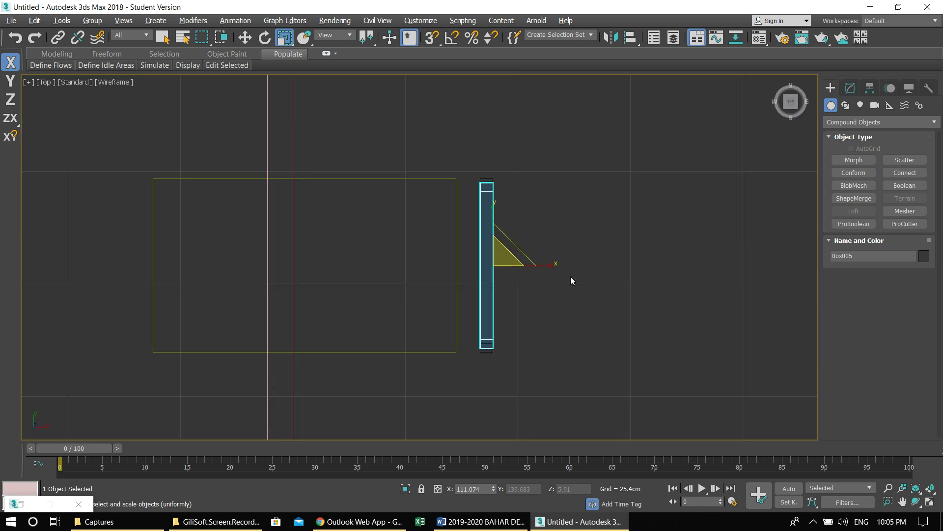
pyautogui.scroll(3, 503, 258)
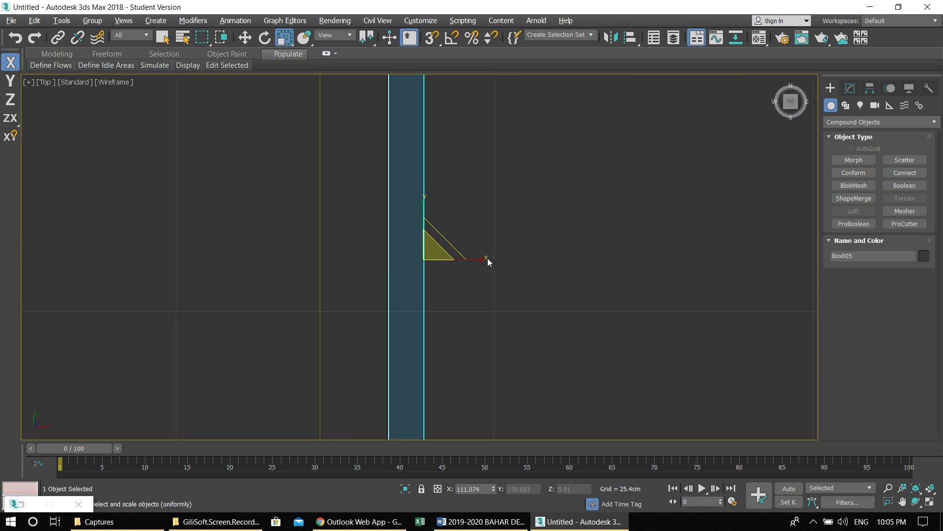
pyautogui.moveTo(480, 258)
pyautogui.mouseDown()
pyautogui.moveTo(420, 258)
pyautogui.moveTo(470, 259)
pyautogui.moveTo(458, 257)
pyautogui.mouseUp()
pyautogui.press('w')
pyautogui.click(485, 308)
pyautogui.moveTo(501, 287); pyautogui.dragTo(524, 287, button='middle')
pyautogui.hotkey('alt', 'w')
pyautogui.middleClick(627, 305)
pyautogui.hotkey('alt', 'w')
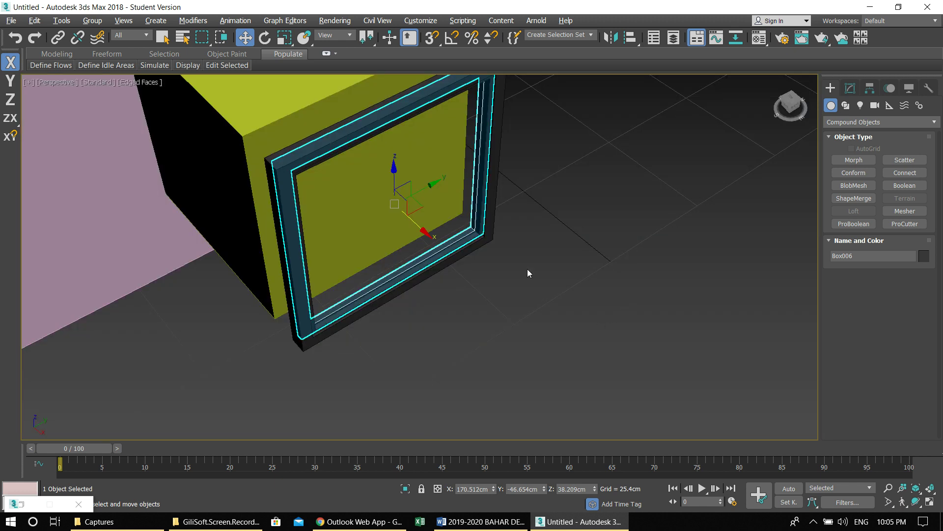
pyautogui.click(531, 282)
pyautogui.scroll(-3, 522, 269)
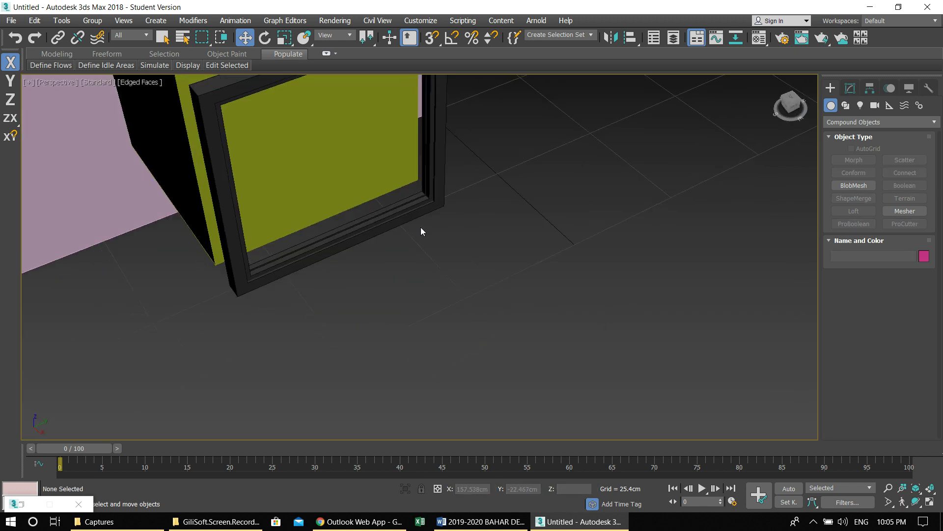
# Select the outer dark frame in the Perspective view and start picking operands for a ProBoolean Union with the nested frame copies
pyautogui.click(411, 211)
pyautogui.press('z')
pyautogui.scroll(2, 554, 362)
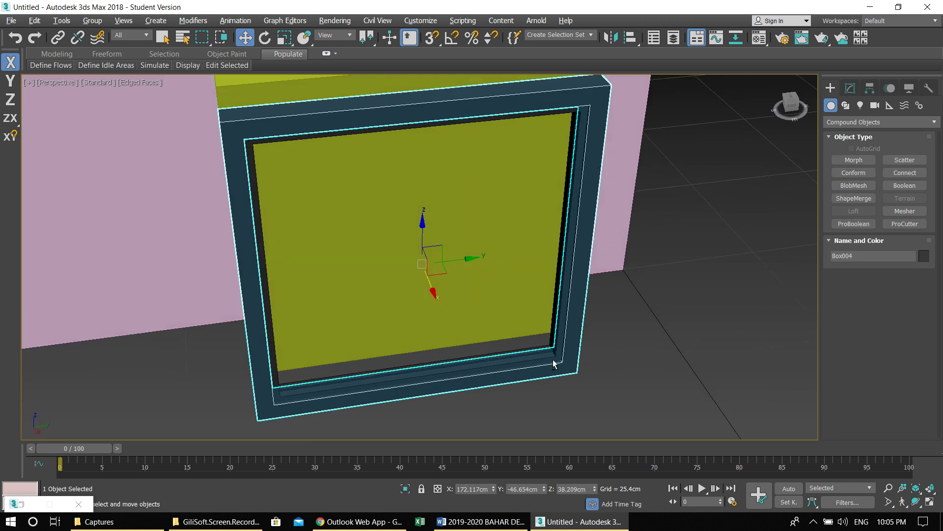
pyautogui.scroll(4, 541, 362)
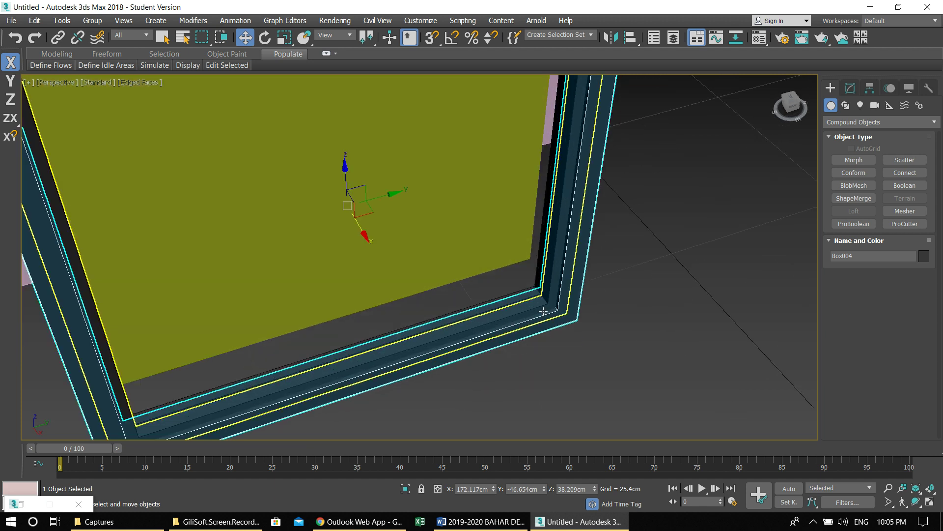
pyautogui.scroll(-5, 540, 322)
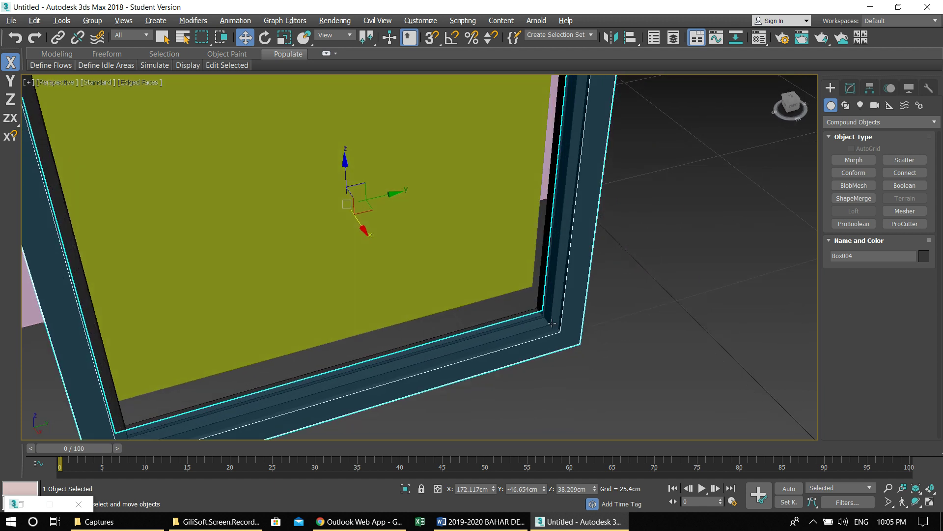
pyautogui.scroll(-3, 551, 324)
pyautogui.keyDown('alt'); pyautogui.moveTo(551, 325); pyautogui.dragTo(560, 330, button='middle'); pyautogui.keyUp('alt')
pyautogui.scroll(2, 562, 332)
pyautogui.scroll(2, 561, 331)
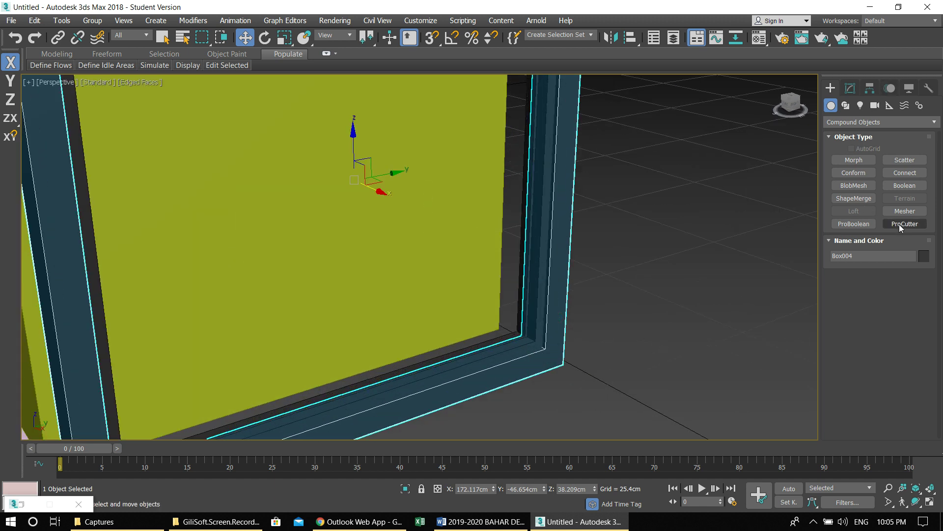
pyautogui.click(857, 224)
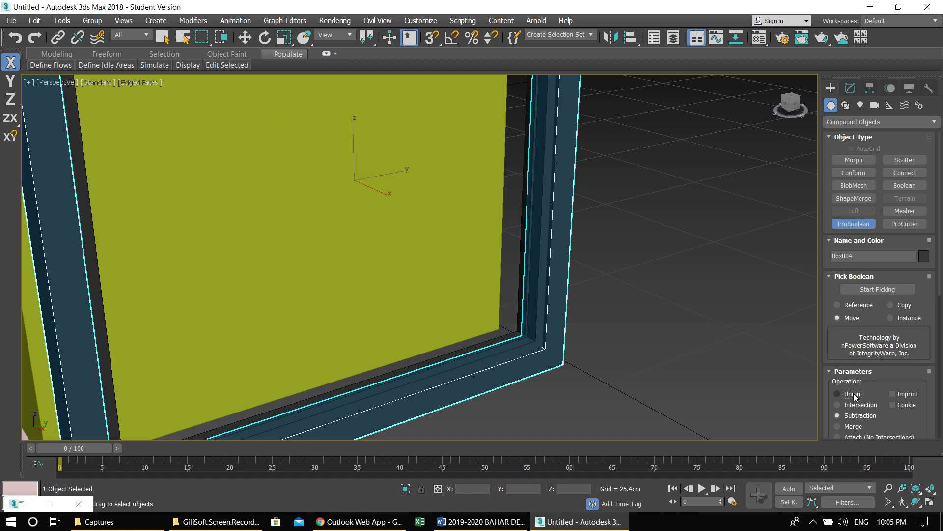
pyautogui.click(868, 290)
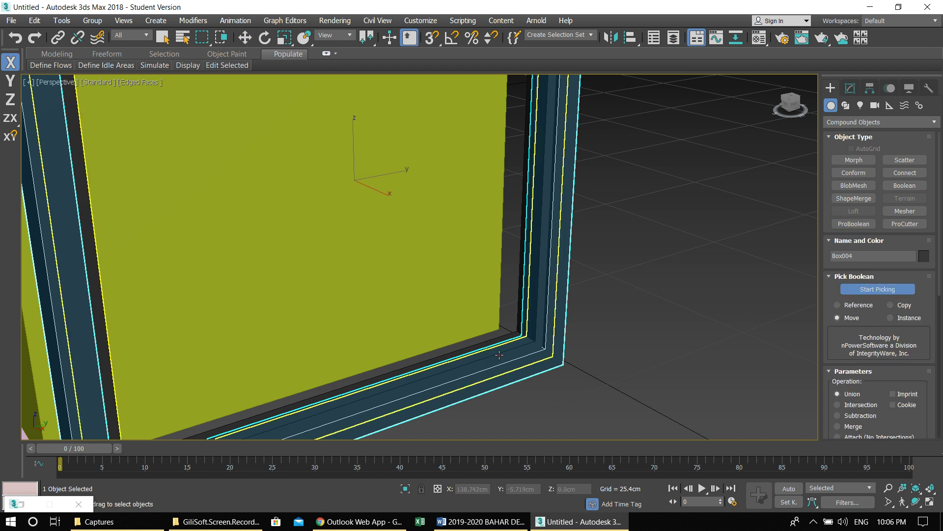
# Join the inner frame piece to the dark window frame with a ProBoolean union
pyautogui.click(500, 355)
pyautogui.keyDown('alt'); pyautogui.moveTo(531, 320); pyautogui.dragTo(553, 300, button='middle'); pyautogui.keyUp('alt')
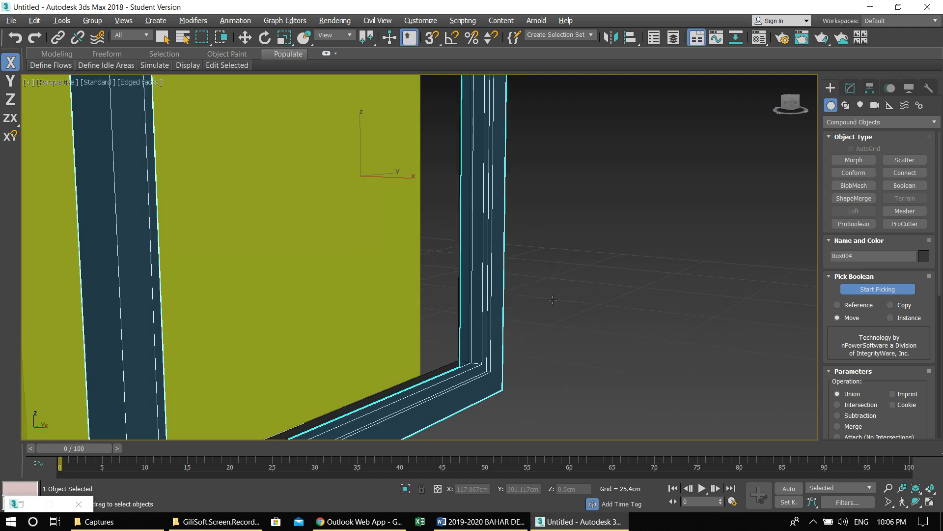
pyautogui.keyDown('alt'); pyautogui.moveTo(473, 333); pyautogui.dragTo(675, 257, button='middle'); pyautogui.keyUp('alt')
pyautogui.scroll(-5, 455, 396)
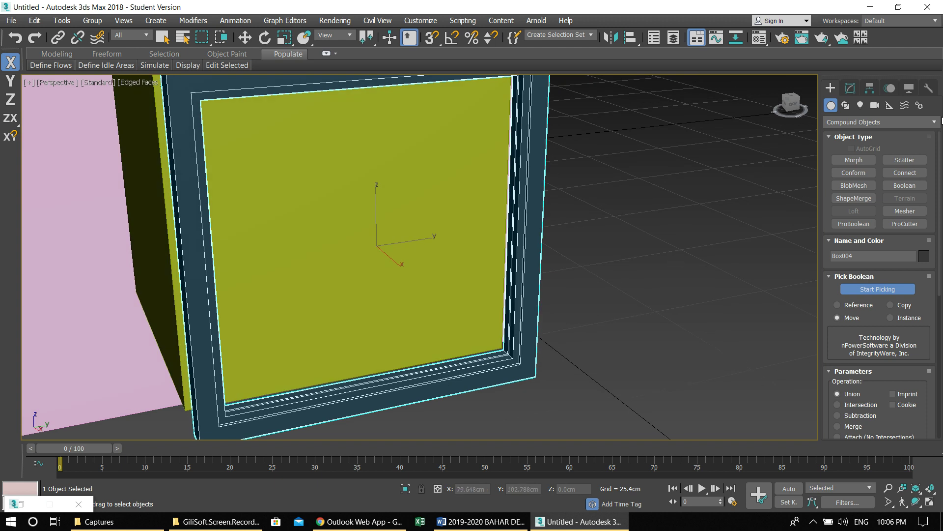
# Create a plane about 32.6 by 33.4 cm in the Left view, vertex-snapped to the frame's inner opening corners
pyautogui.click(843, 121)
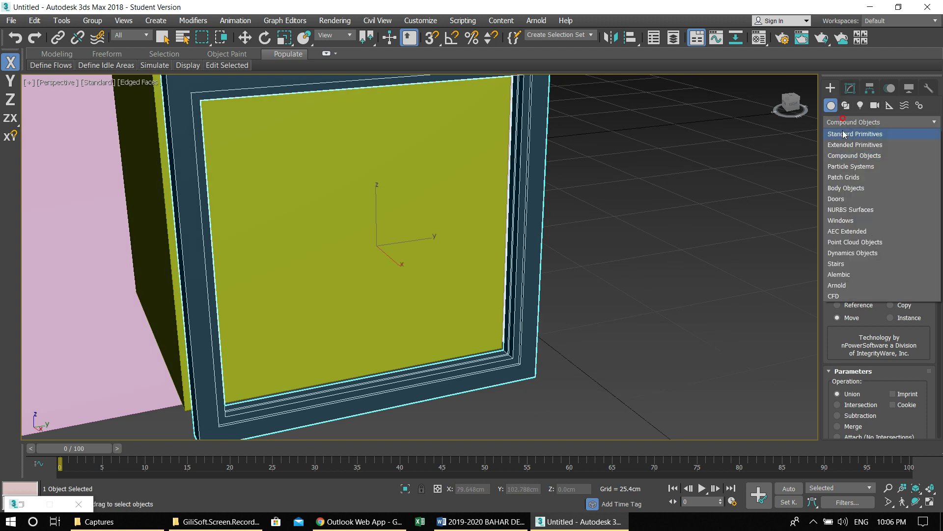
pyautogui.click(844, 133)
pyautogui.click(908, 209)
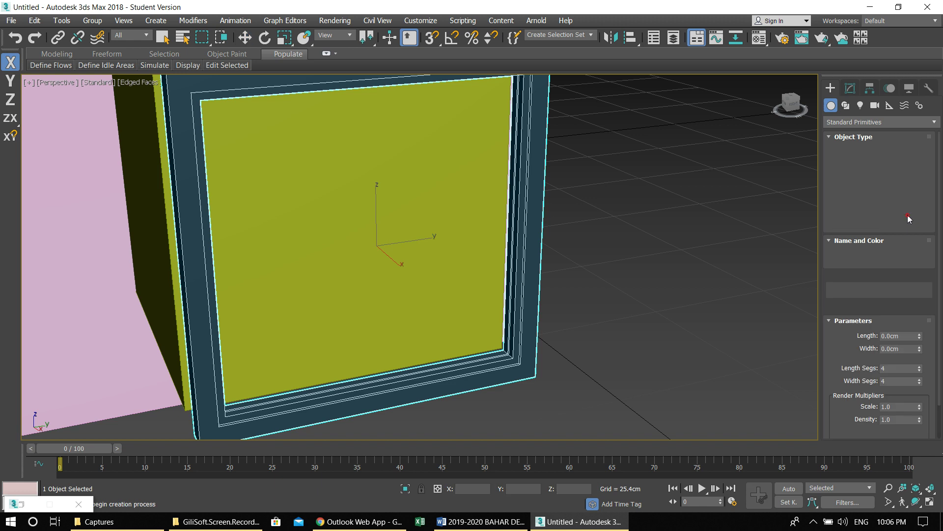
pyautogui.keyDown('alt'); pyautogui.moveTo(558, 325); pyautogui.dragTo(548, 358, button='middle'); pyautogui.keyUp('alt')
pyautogui.hotkey('alt', 'w')
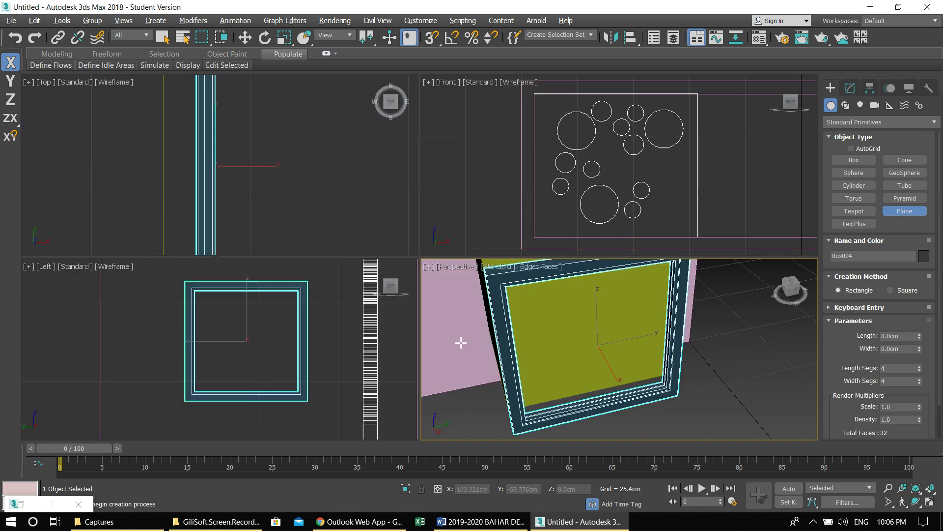
pyautogui.click(270, 295)
pyautogui.hotkey('alt', 'w')
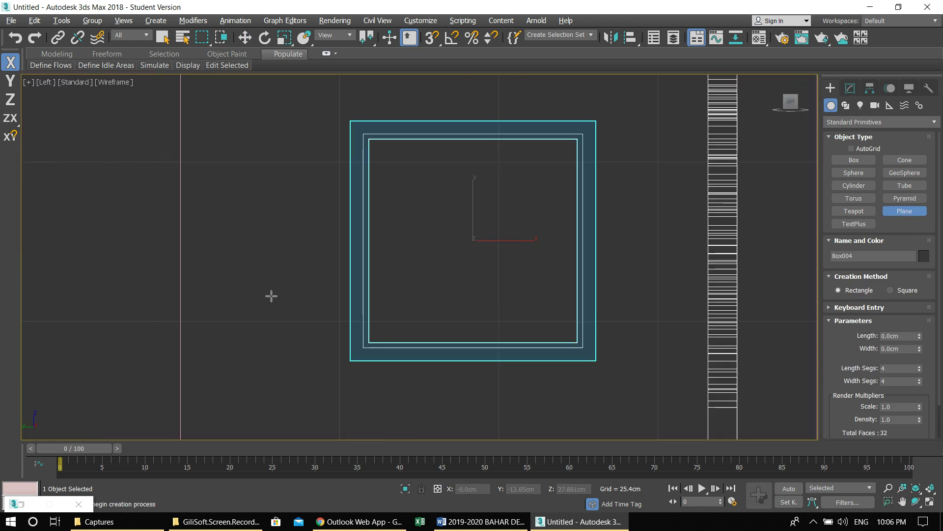
pyautogui.rightClick(432, 40)
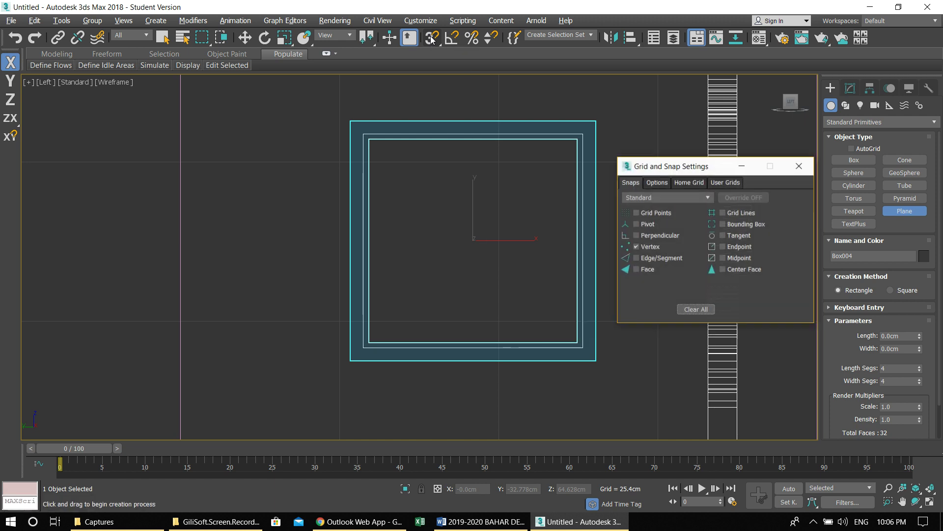
pyautogui.click(803, 164)
pyautogui.press('s')
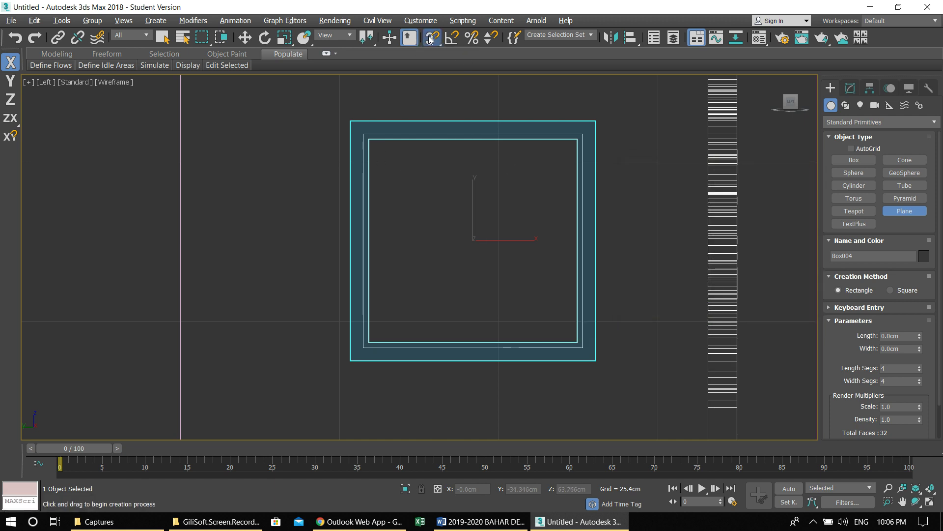
pyautogui.moveTo(370, 140); pyautogui.dragTo(576, 340)
# Set the plane's length and width segments to 1
pyautogui.click(850, 88)
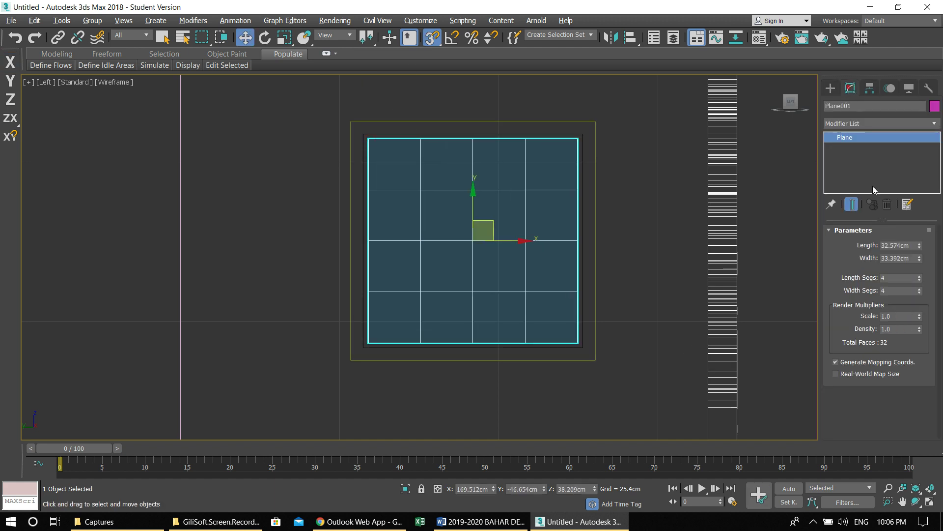
pyautogui.moveTo(919, 278); pyautogui.dragTo(925, 326)
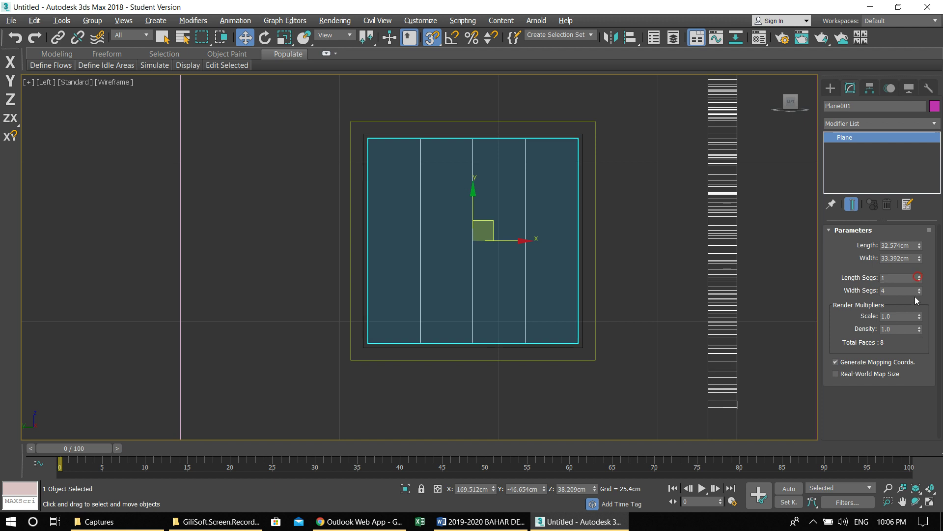
pyautogui.moveTo(921, 292); pyautogui.dragTo(922, 307)
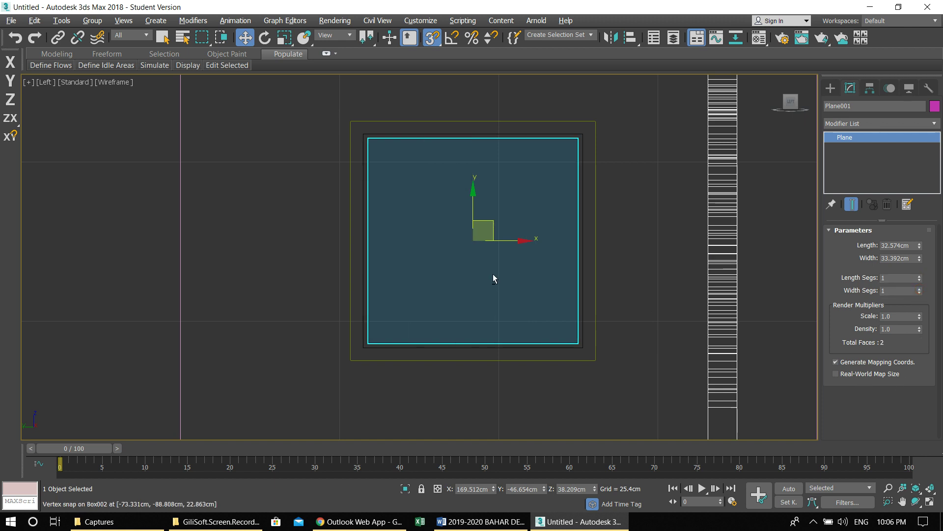
# Change the plane's object color to pale light blue in the Perspective view and deselect it
pyautogui.hotkey('alt', 'w')
pyautogui.click(622, 283)
pyautogui.hotkey('alt', 'w')
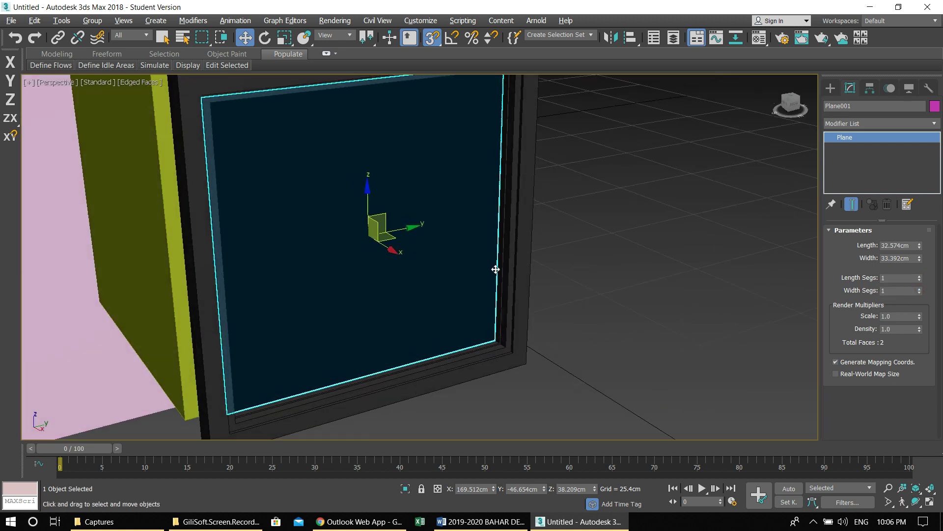
pyautogui.click(935, 106)
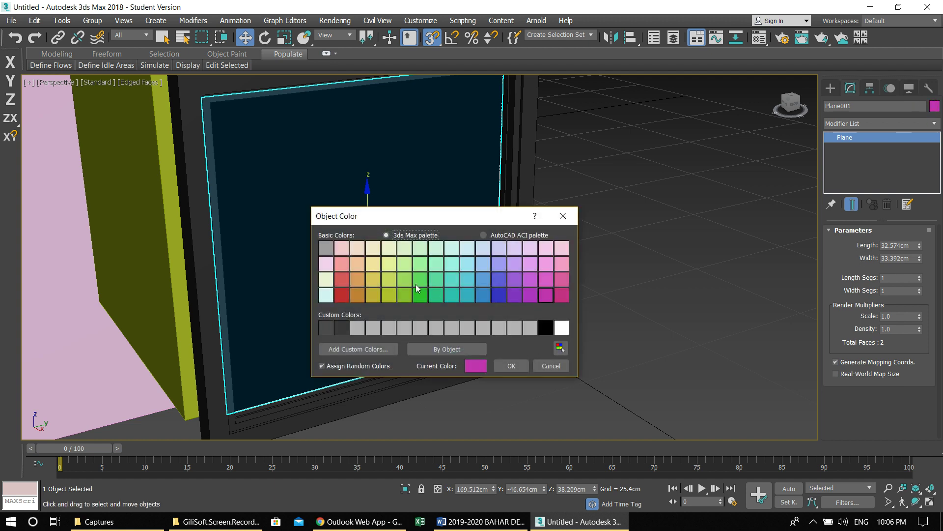
pyautogui.click(466, 251)
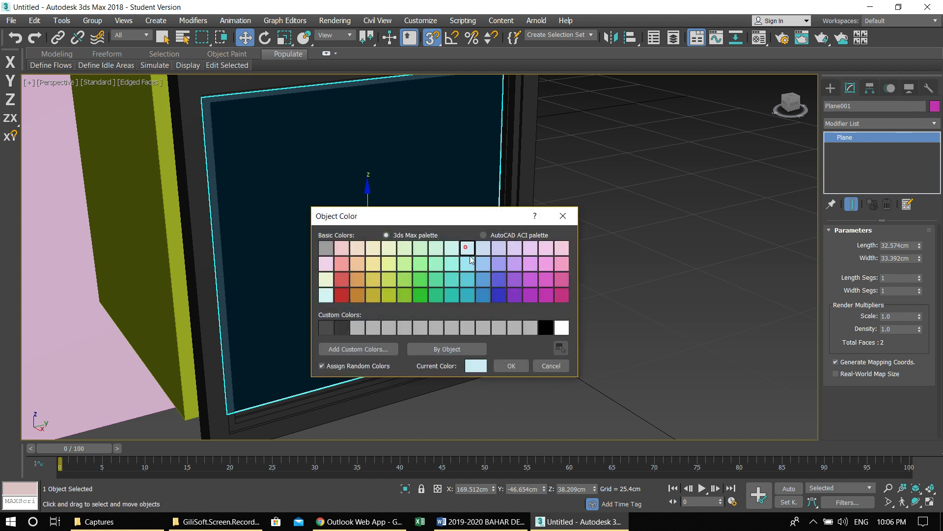
pyautogui.click(508, 367)
pyautogui.keyDown('alt'); pyautogui.moveTo(550, 275); pyautogui.dragTo(533, 284, button='middle'); pyautogui.keyUp('alt')
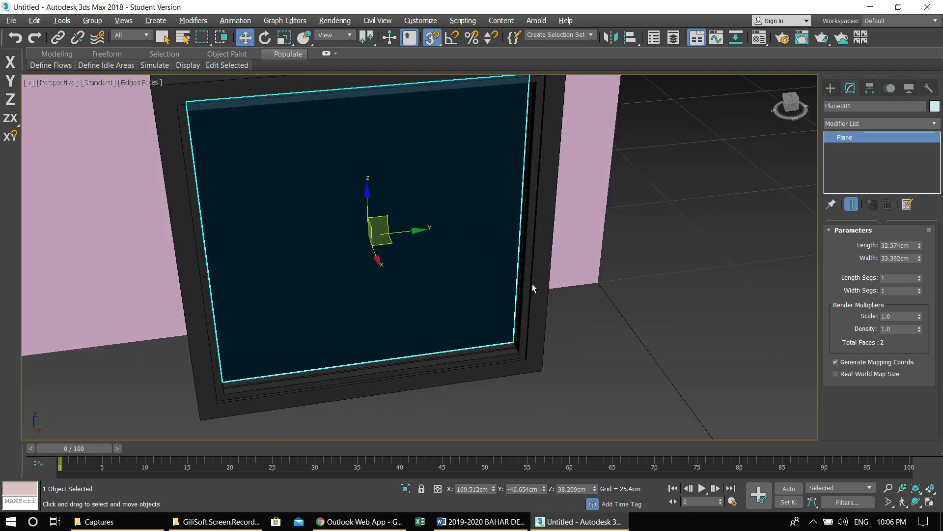
pyautogui.click(615, 328)
pyautogui.scroll(-8, 616, 330)
pyautogui.moveTo(617, 330)
pyautogui.keyDown('alt'); pyautogui.mouseDown(button='middle')
pyautogui.moveTo(602, 317)
pyautogui.moveTo(613, 333)
pyautogui.mouseUp(button='middle'); pyautogui.keyUp('alt')
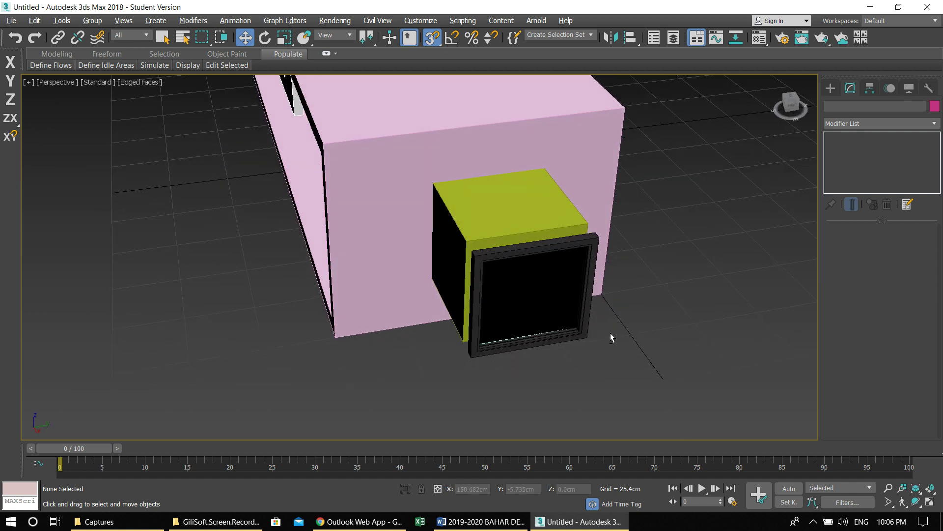
pyautogui.moveTo(554, 317)
pyautogui.keyDown('alt'); pyautogui.mouseDown(button='middle')
pyautogui.moveTo(555, 359)
pyautogui.moveTo(559, 335)
pyautogui.mouseUp(button='middle'); pyautogui.keyUp('alt')
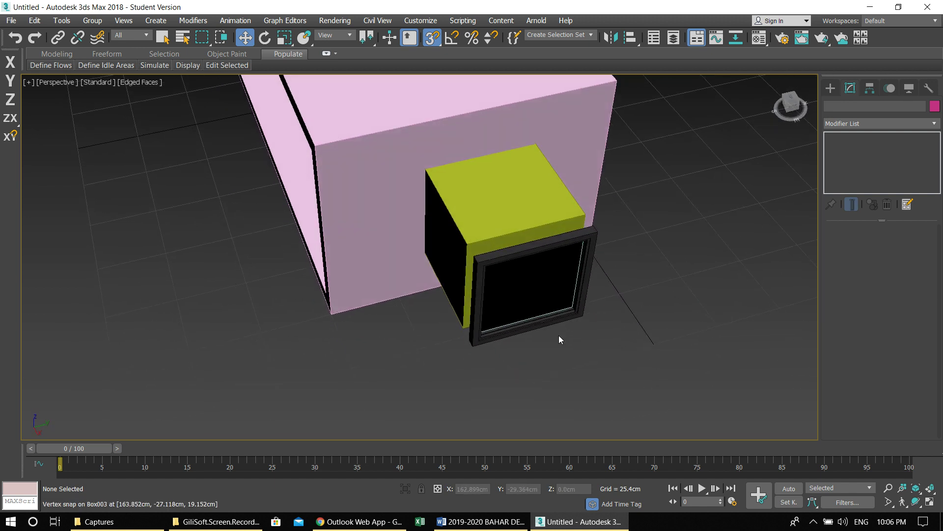
# Move the glass plane and window frame together along X in the Top view, without snapping, into the pink wall's thickness
pyautogui.scroll(5, 560, 325)
pyautogui.click(552, 233)
pyautogui.keyDown('alt'); pyautogui.moveTo(585, 281); pyautogui.dragTo(526, 308, button='middle'); pyautogui.keyUp('alt')
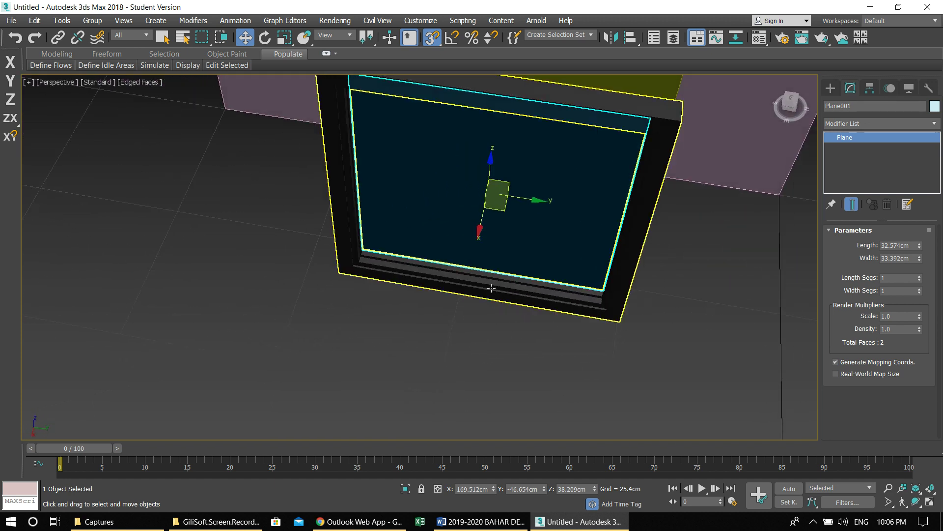
pyautogui.keyDown('alt'); pyautogui.moveTo(334, 266); pyautogui.dragTo(376, 273, button='middle'); pyautogui.keyUp('alt')
pyautogui.hotkey('alt', 'w')
pyautogui.middleClick(305, 232)
pyautogui.hotkey('alt', 'w')
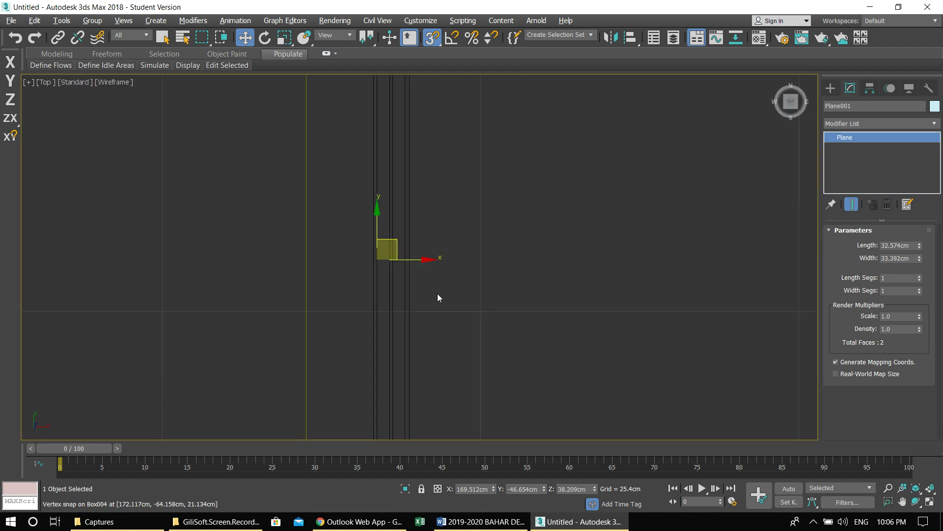
pyautogui.keyDown('ctrl'); pyautogui.click(362, 228); pyautogui.keyUp('ctrl')
pyautogui.scroll(-4, 362, 227)
pyautogui.moveTo(424, 244); pyautogui.dragTo(514, 239, button='middle')
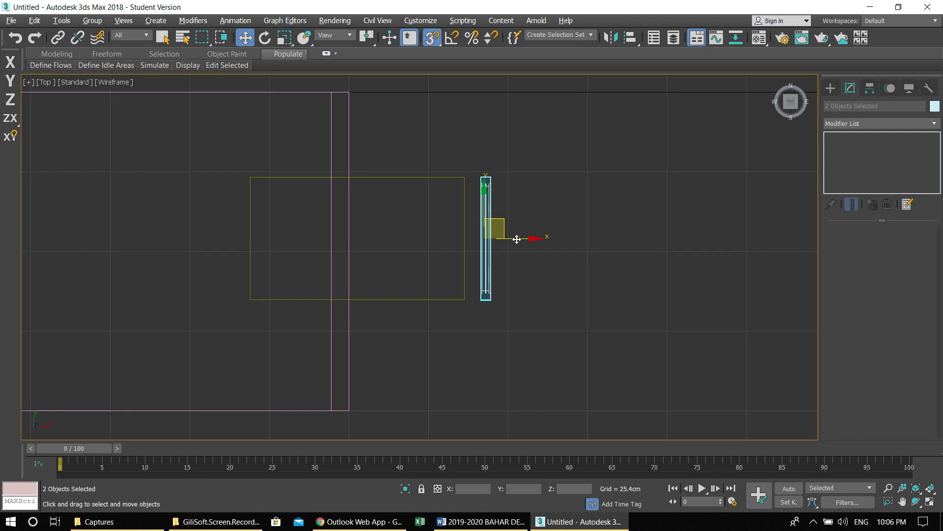
pyautogui.moveTo(535, 240); pyautogui.dragTo(396, 243)
pyautogui.rightClick(397, 243)
pyautogui.moveTo(535, 237); pyautogui.dragTo(391, 239)
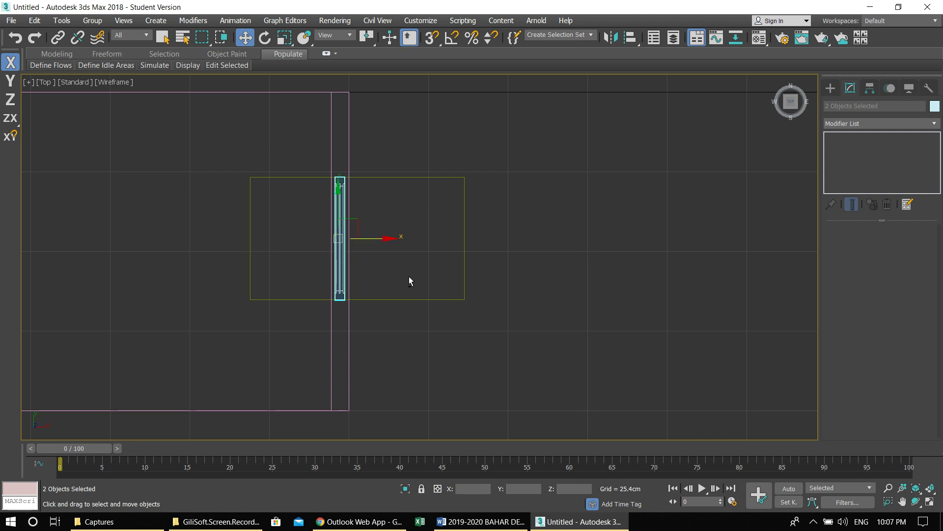
pyautogui.moveTo(477, 271); pyautogui.dragTo(527, 270, button='middle')
pyautogui.scroll(5, 516, 256)
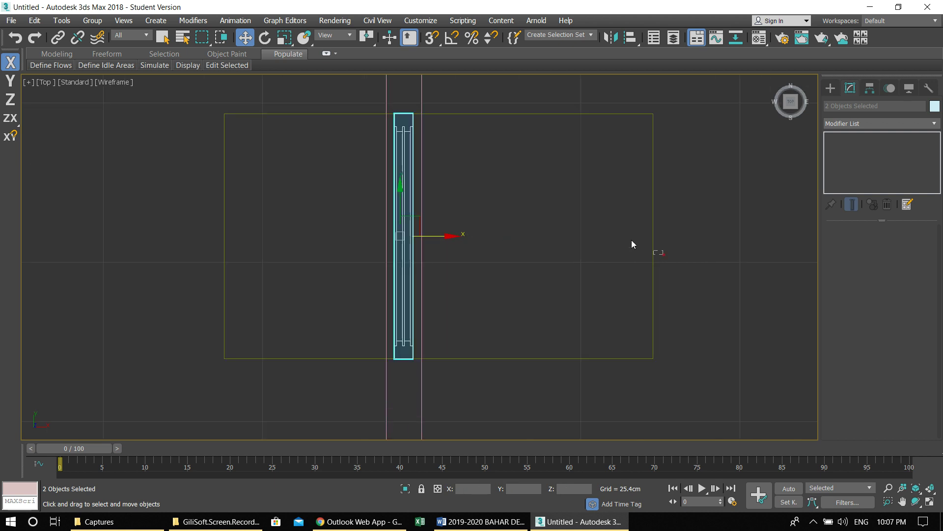
# Clone the yellow-green box as one independent copy about 86 cm outward along X
pyautogui.click(655, 255)
pyautogui.scroll(-4, 622, 234)
pyautogui.moveTo(562, 272); pyautogui.dragTo(474, 265, button='middle')
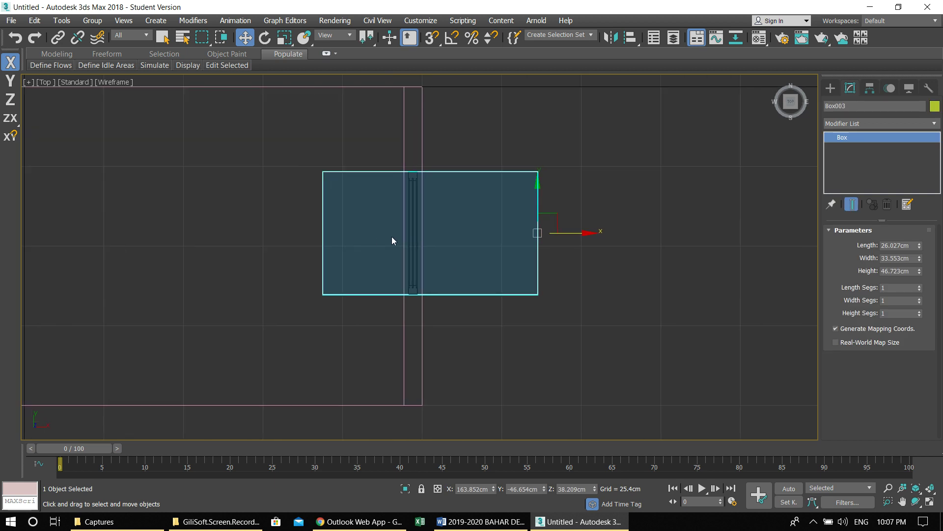
pyautogui.moveTo(496, 274); pyautogui.dragTo(333, 256, button='middle')
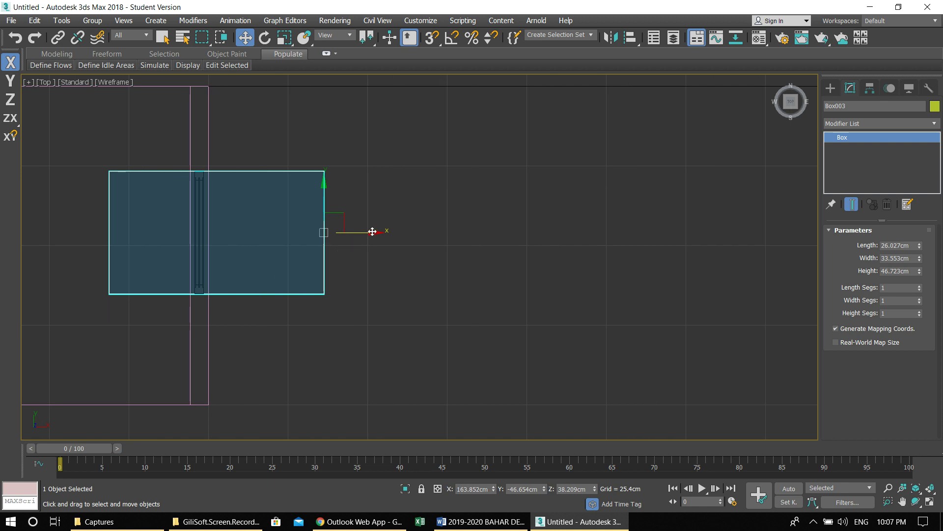
pyautogui.keyDown('shift'); pyautogui.moveTo(372, 232); pyautogui.dragTo(643, 232); pyautogui.keyUp('shift')
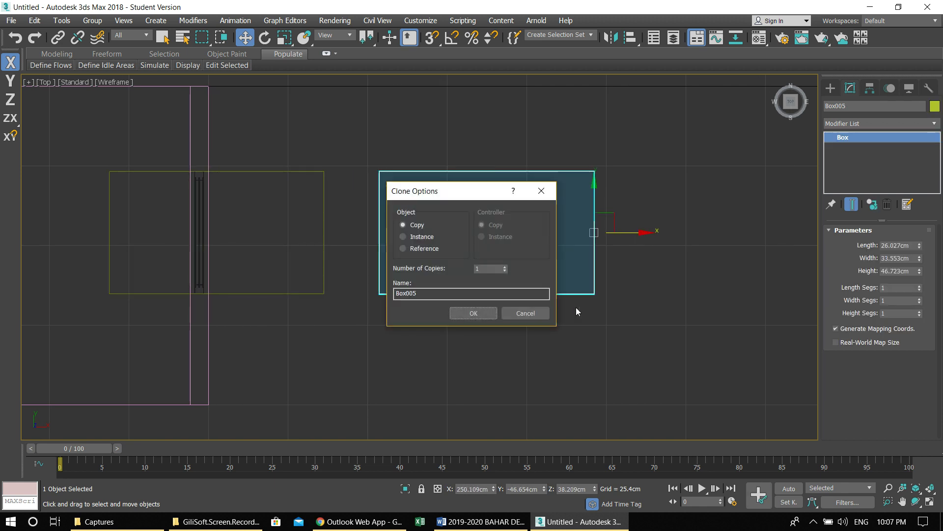
pyautogui.click(470, 313)
# Scale the copied box non-uniformly into a shallow slab, about 116% by 146% with its depth at 28%
pyautogui.hotkey('alt', 'w')
pyautogui.click(574, 312)
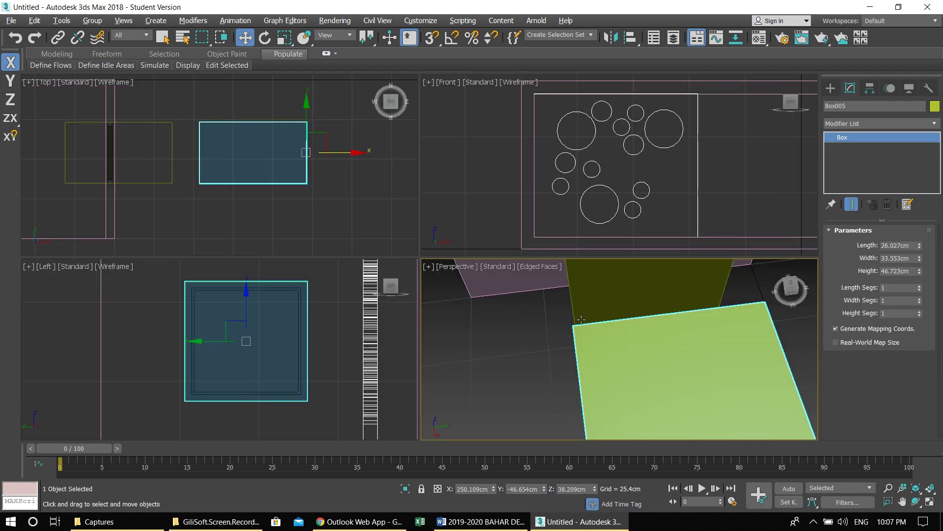
pyautogui.hotkey('alt', 'w')
pyautogui.keyDown('alt'); pyautogui.moveTo(575, 311); pyautogui.dragTo(572, 227, button='middle'); pyautogui.keyUp('alt')
pyautogui.press('e')
pyautogui.press('r')
pyautogui.moveTo(625, 330); pyautogui.dragTo(574, 293)
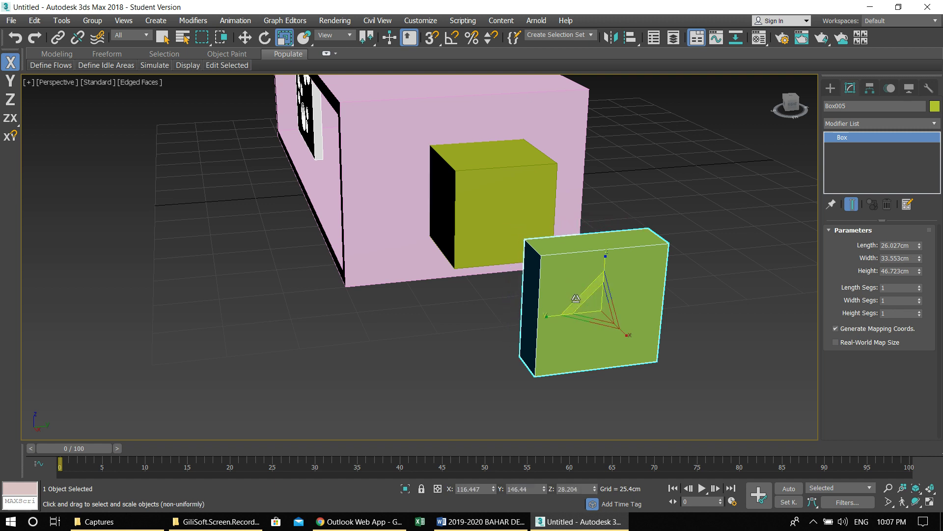
# Clone the slab at a slightly larger uniform scale, and stretch the smaller original along X through both faces of the copy
pyautogui.moveTo(598, 311)
pyautogui.keyDown('shift'); pyautogui.mouseDown()
pyautogui.moveTo(606, 313)
pyautogui.moveTo(586, 301)
pyautogui.mouseUp(); pyautogui.keyUp('shift')
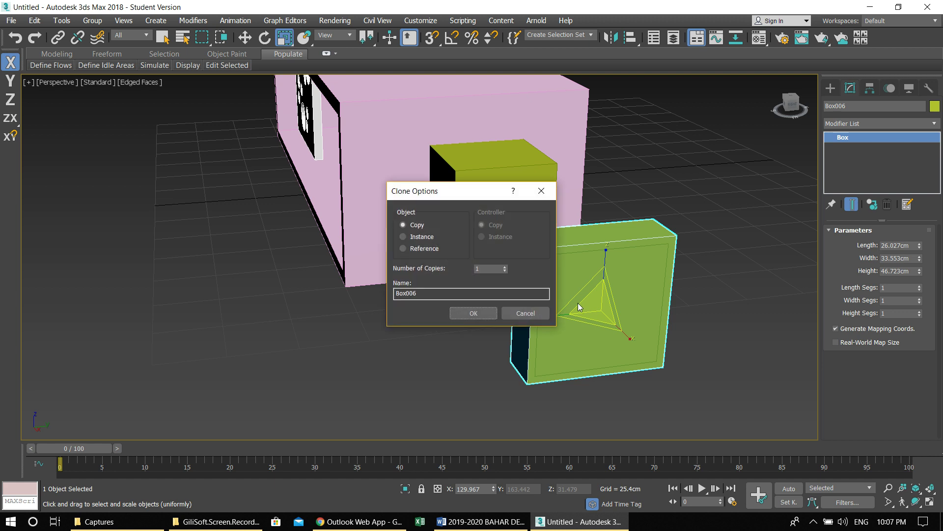
pyautogui.click(476, 312)
pyautogui.click(559, 255)
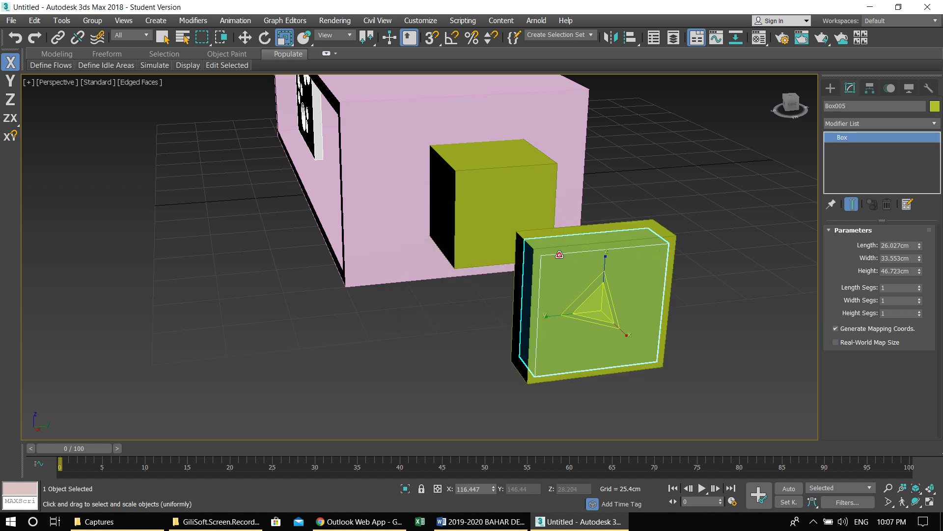
pyautogui.moveTo(624, 332); pyautogui.dragTo(650, 355)
pyautogui.press('w')
pyautogui.hotkey('ctrl', 'z')
pyautogui.hotkey('ctrl', 'z')
pyautogui.hotkey('ctrl', 'z')
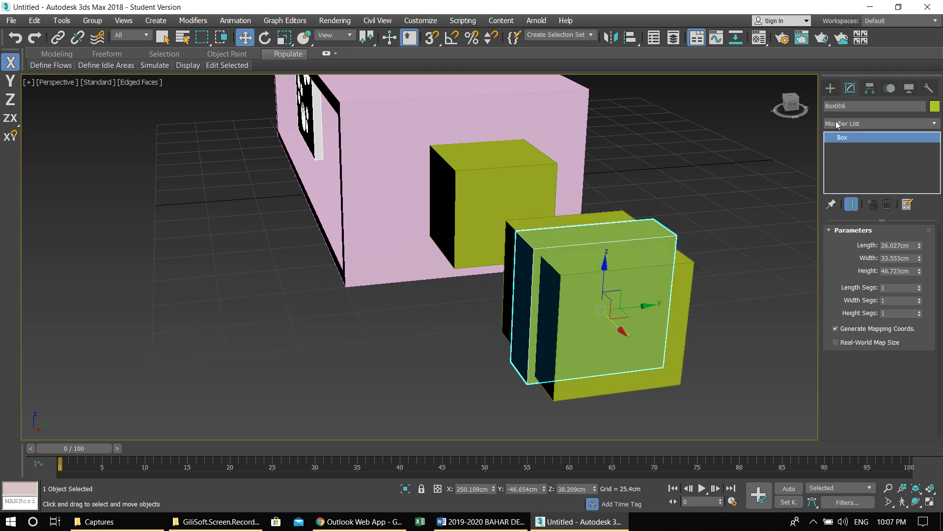
# Subtract the stretched inner box from the larger slab with ProBoolean to form an open square frame
pyautogui.click(832, 88)
pyautogui.click(845, 123)
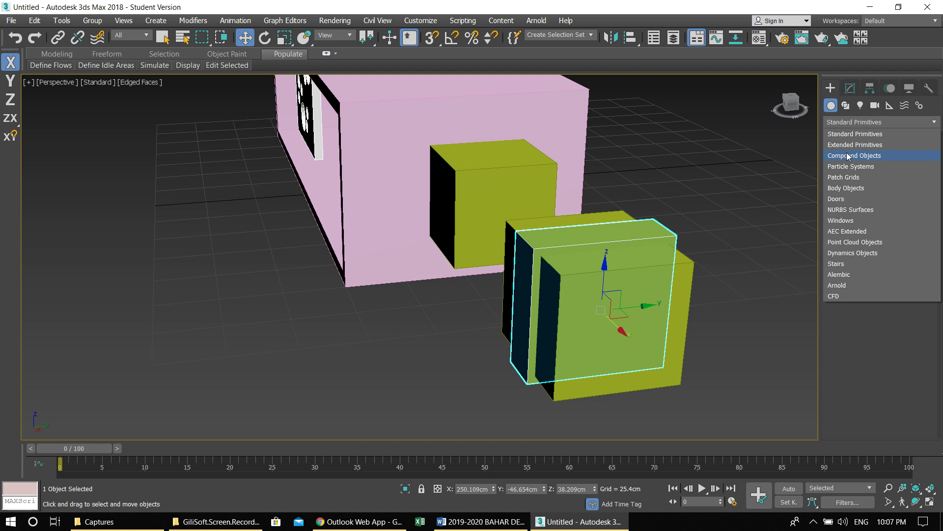
pyautogui.click(854, 155)
pyautogui.click(858, 225)
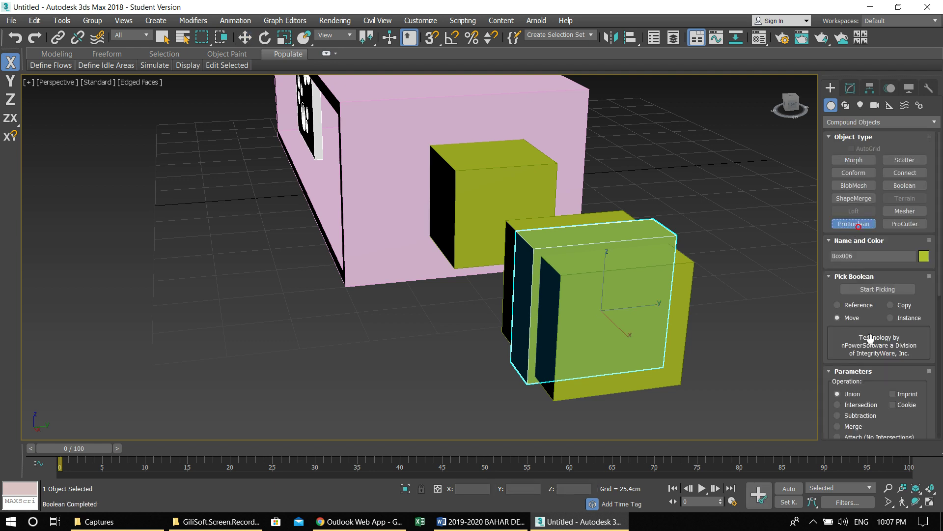
pyautogui.click(853, 416)
pyautogui.click(877, 289)
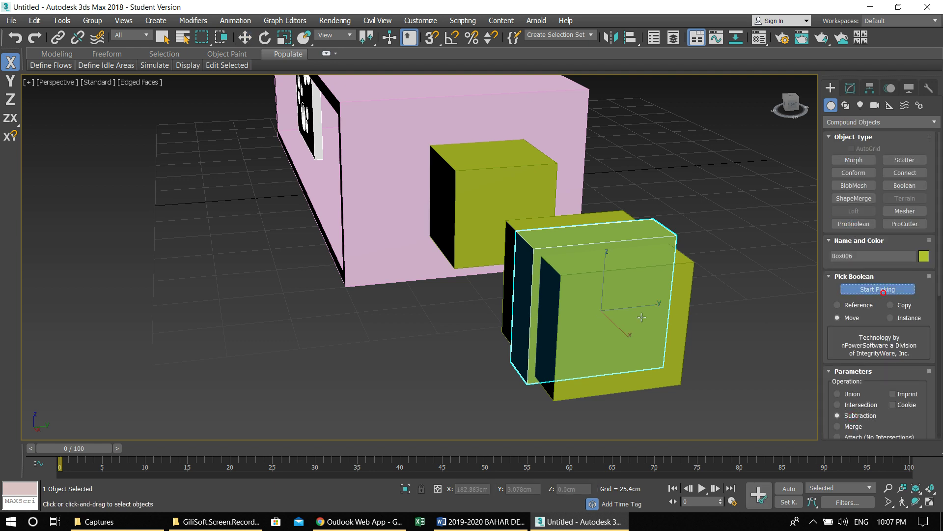
pyautogui.click(634, 319)
pyautogui.scroll(1, 620, 352)
pyautogui.scroll(1, 621, 352)
pyautogui.press('w')
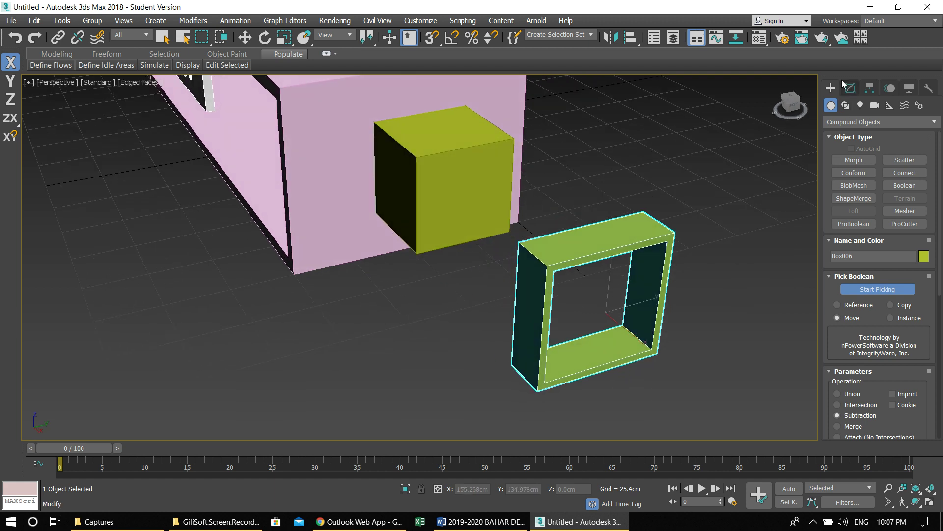
pyautogui.click(850, 90)
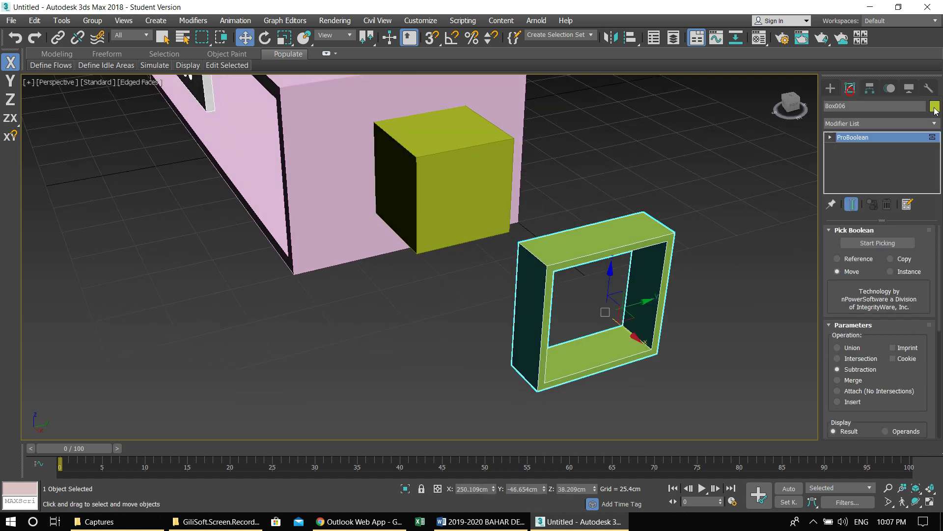
# Change the open square frame's object colour to white
pyautogui.click(935, 106)
pyautogui.click(561, 327)
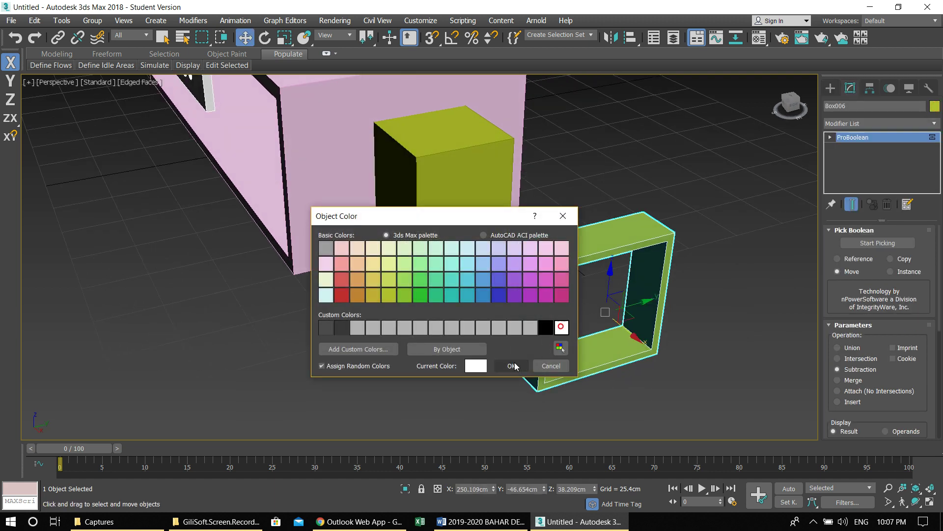
pyautogui.click(511, 365)
# Move the white square frame back along X by about 111 cm so it sits just outside the building's end wall
pyautogui.scroll(1, 643, 339)
pyautogui.moveTo(643, 339); pyautogui.dragTo(435, 247)
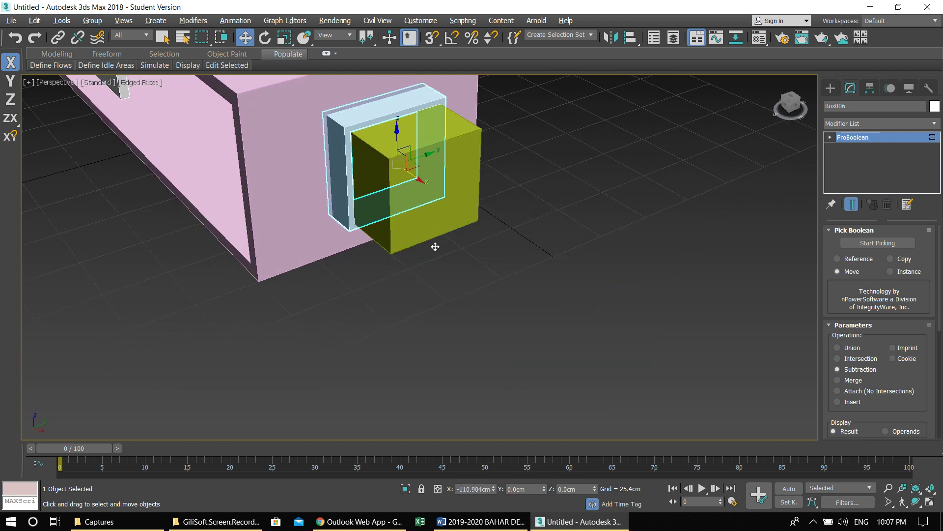
pyautogui.hotkey('alt', 'w')
pyautogui.rightClick(309, 204)
pyautogui.hotkey('alt', 'w')
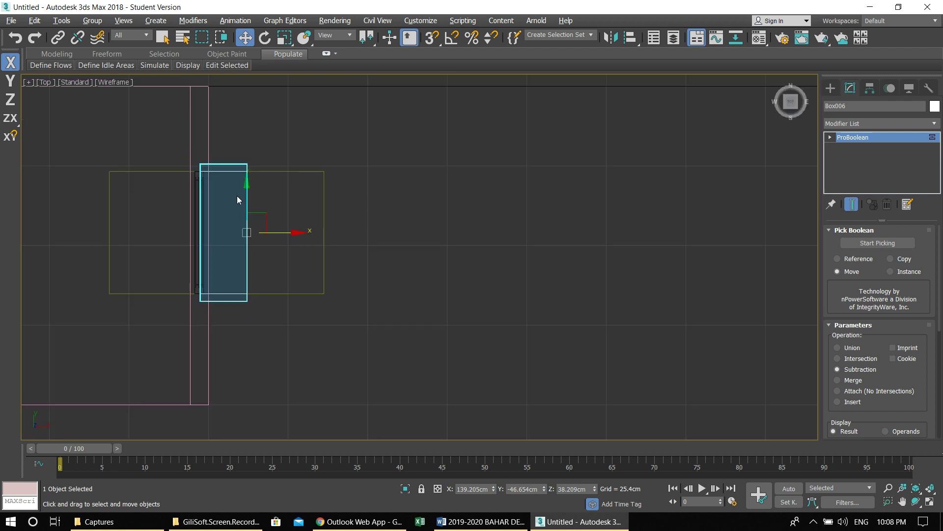
pyautogui.moveTo(237, 196); pyautogui.dragTo(390, 215, button='middle')
pyautogui.press('e')
pyautogui.press('r')
pyautogui.moveTo(428, 239)
pyautogui.mouseDown()
pyautogui.moveTo(408, 240)
pyautogui.moveTo(426, 240)
pyautogui.mouseUp()
pyautogui.press('w')
pyautogui.scroll(-2, 427, 240)
pyautogui.moveTo(427, 240); pyautogui.dragTo(537, 238, button='middle')
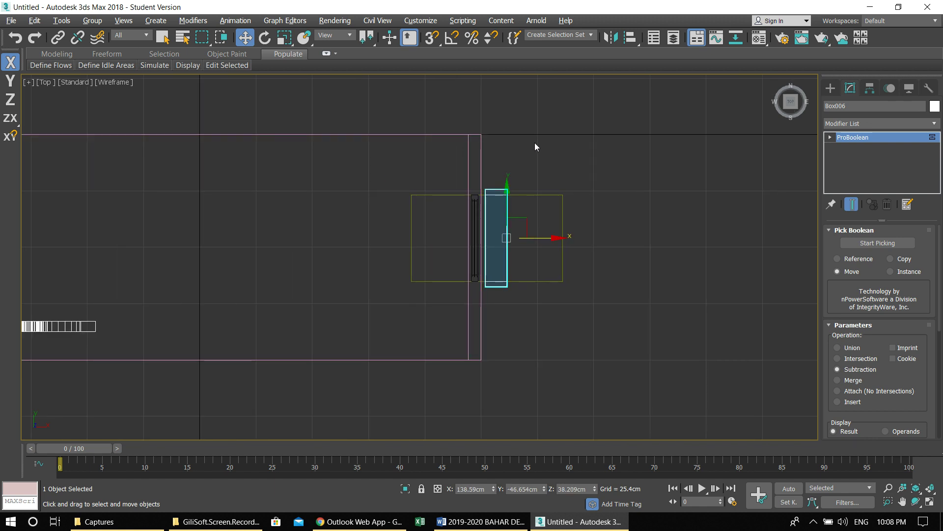
# Align the white frame to the pink building in X only, matching the frame's minimum to the building's maximum
pyautogui.click(830, 89)
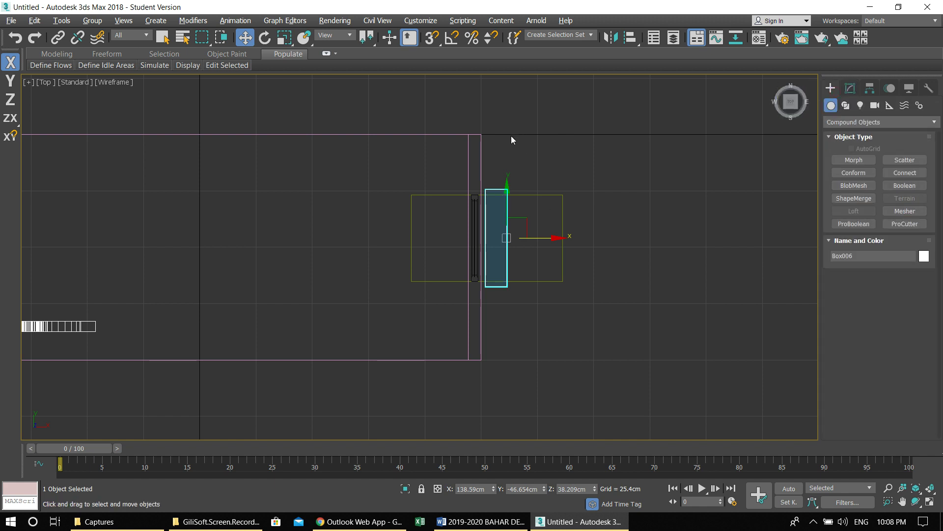
pyautogui.click(630, 38)
pyautogui.click(480, 151)
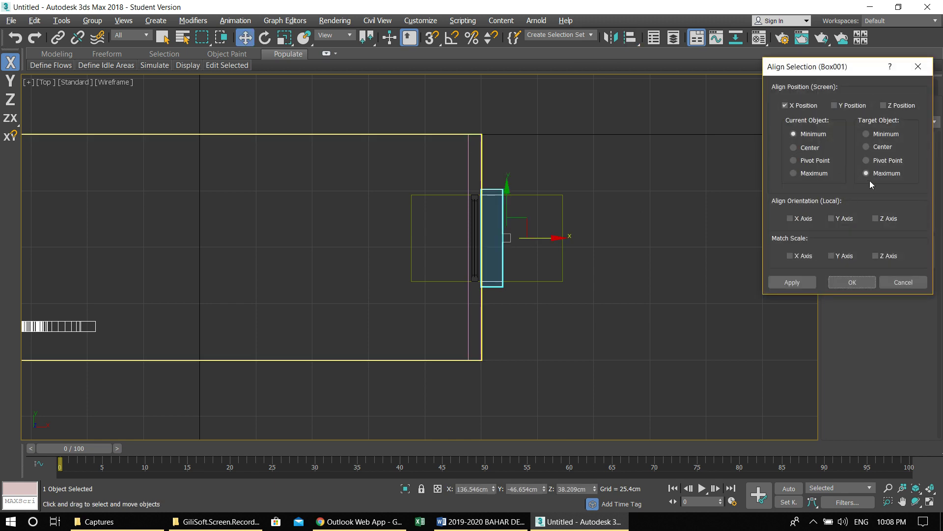
pyautogui.click(841, 283)
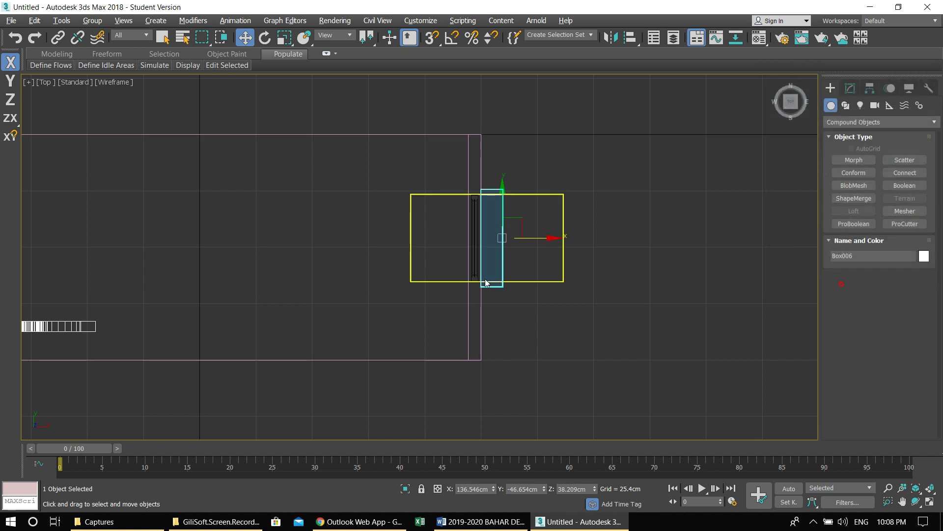
pyautogui.scroll(8, 448, 167)
pyautogui.scroll(5, 482, 166)
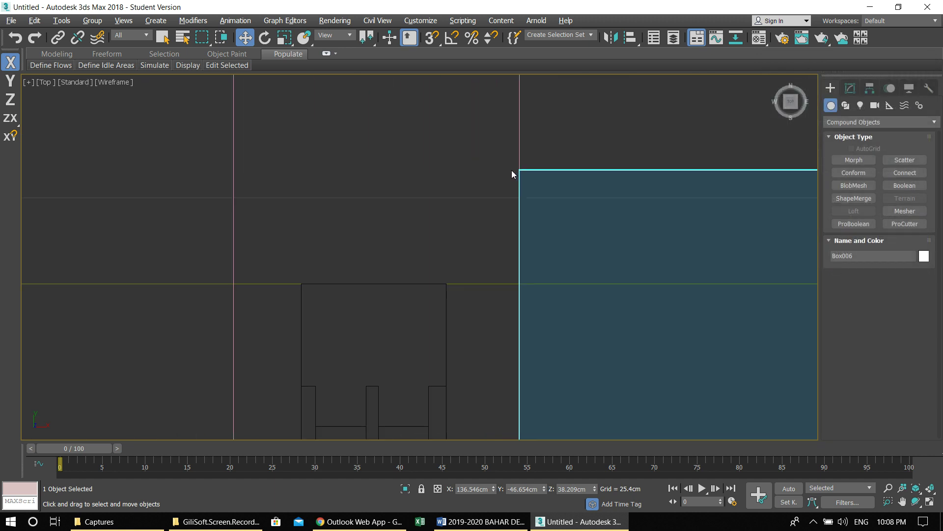
pyautogui.scroll(-4, 571, 177)
pyautogui.scroll(-6, 574, 224)
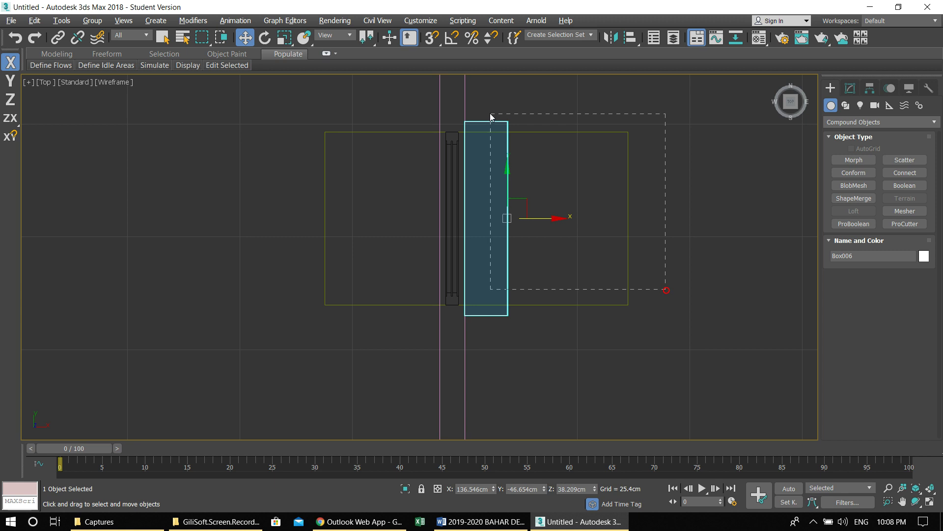
# Select the four window objects at the end wall together, including the yellow-green box and white surround, leaving the pink building out
pyautogui.moveTo(492, 117); pyautogui.dragTo(492, 116)
pyautogui.moveTo(741, 355); pyautogui.dragTo(740, 353)
pyautogui.scroll(-6, 551, 311)
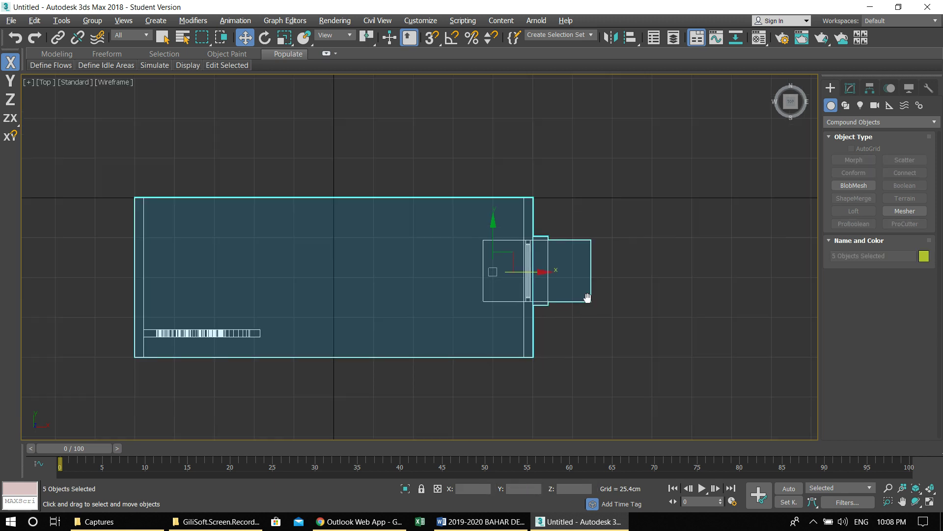
pyautogui.moveTo(587, 297); pyautogui.dragTo(604, 286, button='middle')
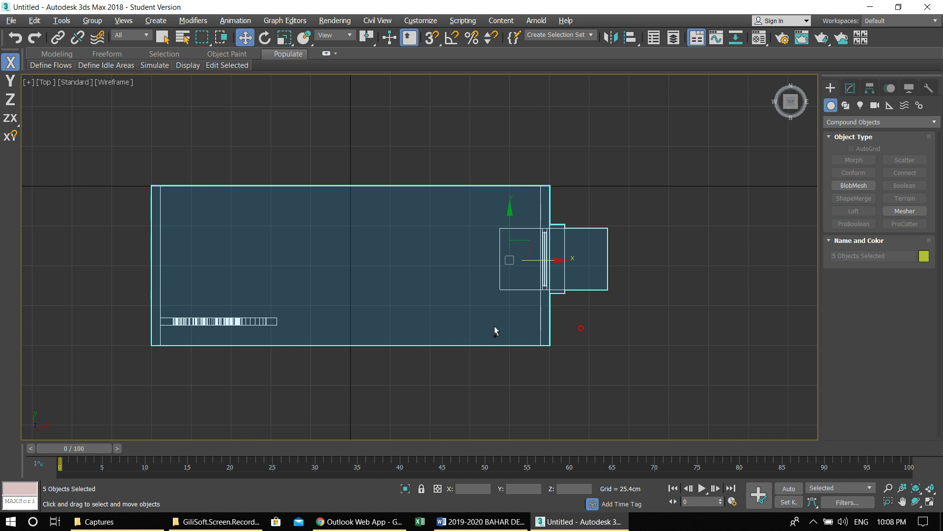
pyautogui.keyDown('alt'); pyautogui.moveTo(586, 334); pyautogui.dragTo(427, 310); pyautogui.keyUp('alt')
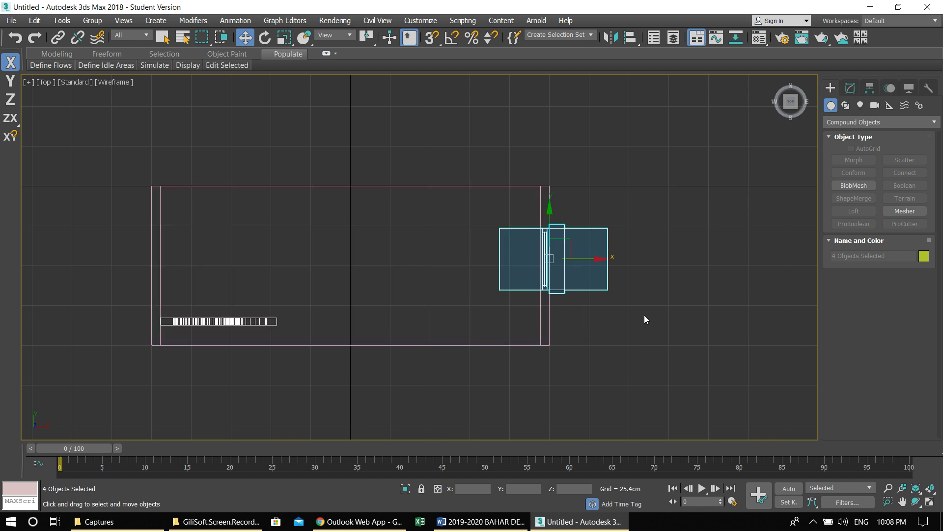
pyautogui.moveTo(537, 266); pyautogui.dragTo(411, 221)
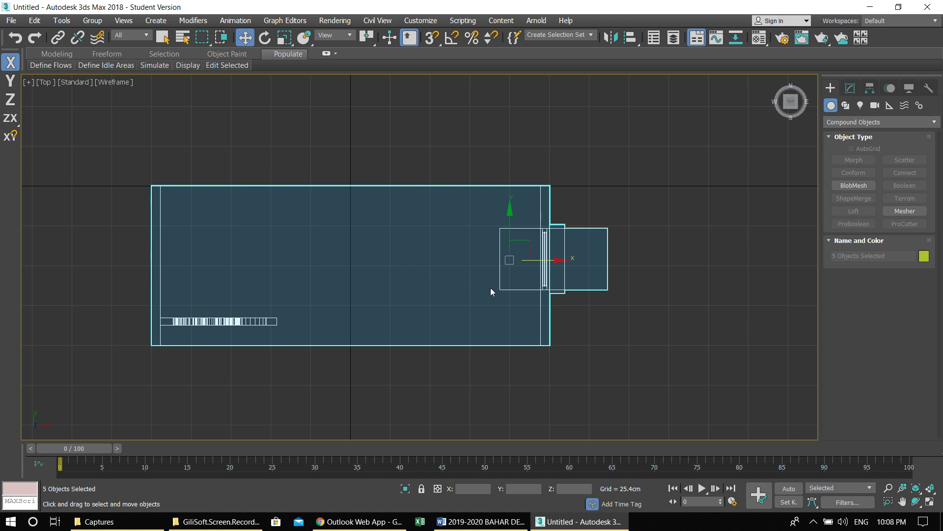
pyautogui.keyDown('alt'); pyautogui.moveTo(640, 373); pyautogui.dragTo(458, 325); pyautogui.keyUp('alt')
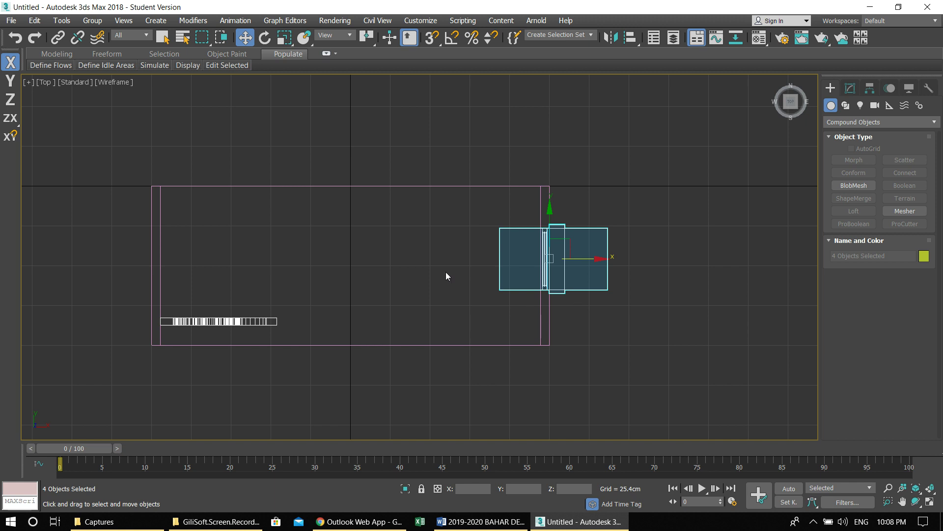
pyautogui.moveTo(480, 307); pyautogui.dragTo(553, 312, button='middle')
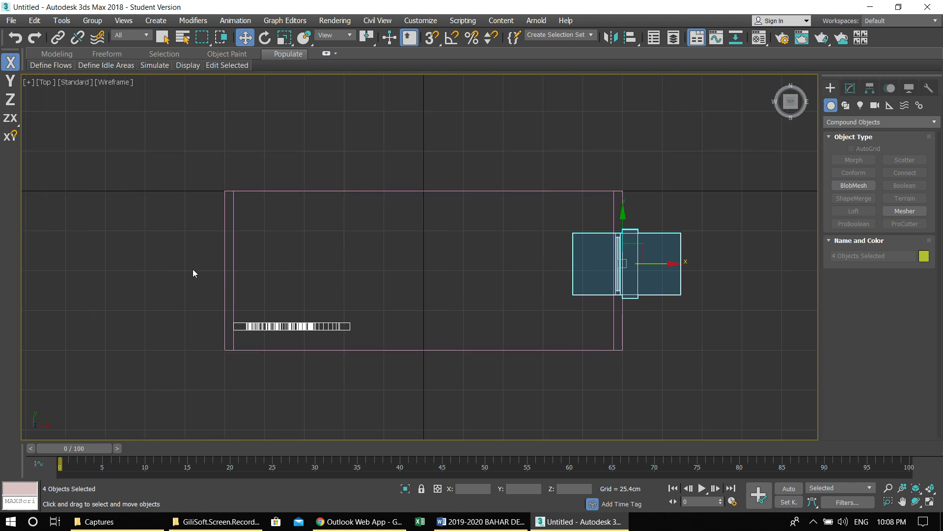
pyautogui.moveTo(416, 269); pyautogui.dragTo(452, 250, button='middle')
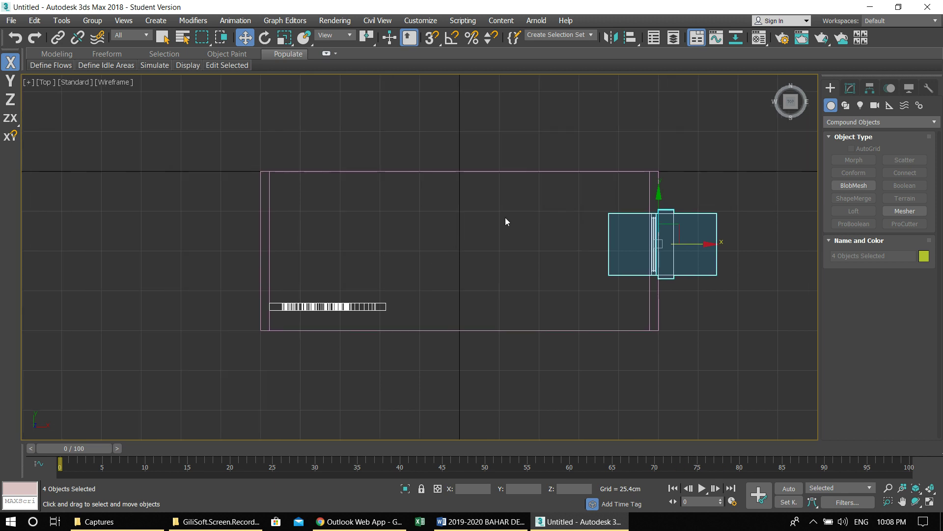
# Mirror the four window objects across the X axis as a copy with 0.0 cm offset
pyautogui.click(618, 39)
pyautogui.click(453, 289)
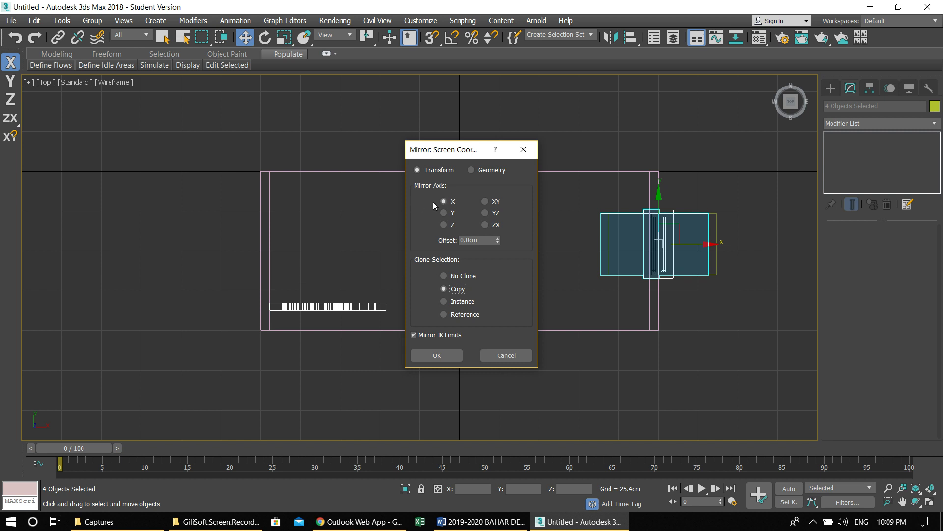
pyautogui.click(445, 213)
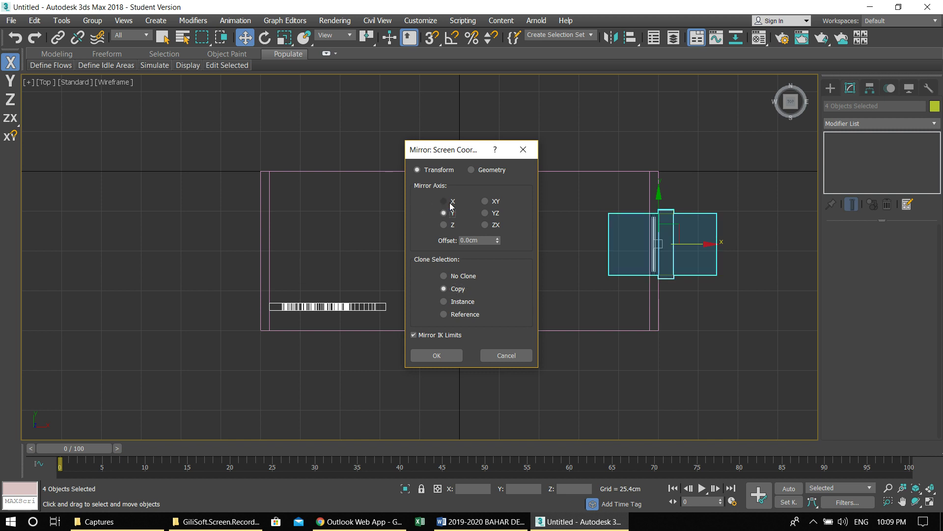
pyautogui.click(444, 201)
pyautogui.click(452, 356)
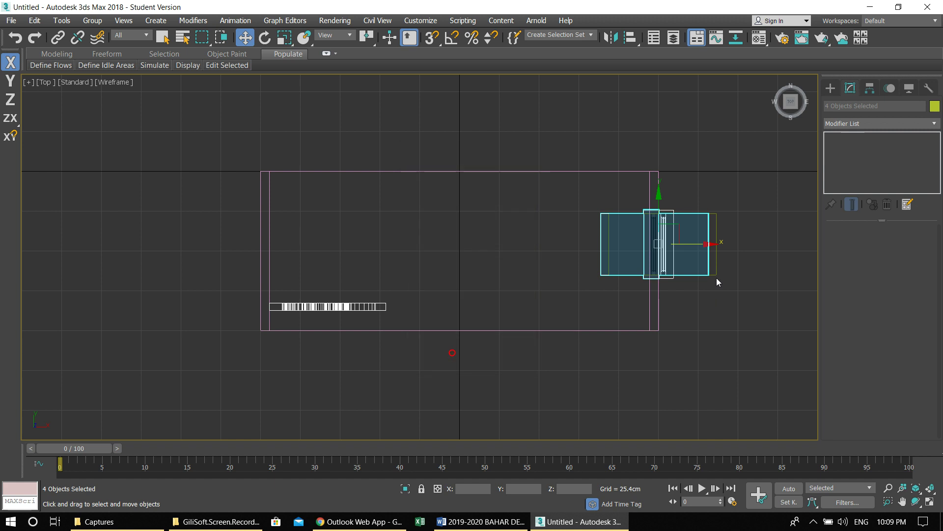
# Move the mirrored window set along X to the opposite end wall, with the surround against the wall's outer face
pyautogui.moveTo(710, 245); pyautogui.dragTo(288, 274)
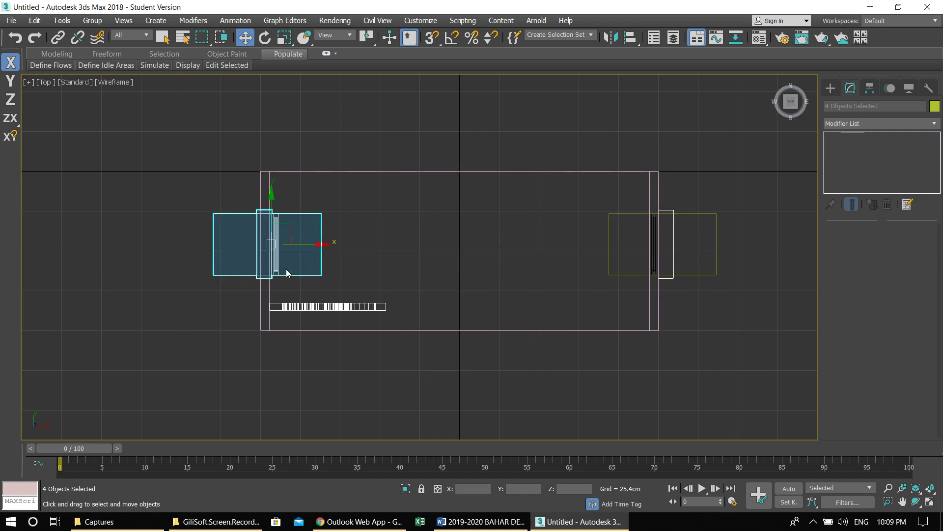
pyautogui.scroll(3, 223, 240)
pyautogui.scroll(3, 264, 231)
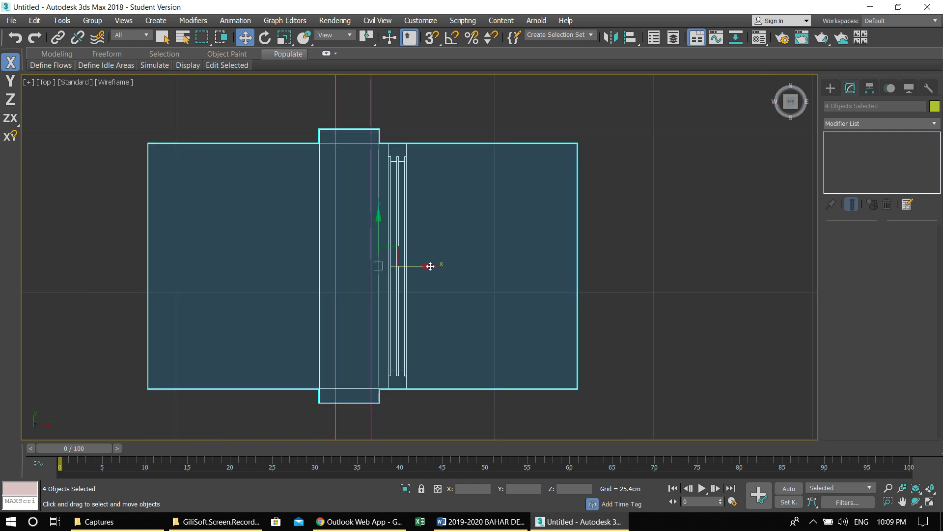
pyautogui.moveTo(428, 268); pyautogui.dragTo(387, 268)
pyautogui.scroll(-5, 402, 293)
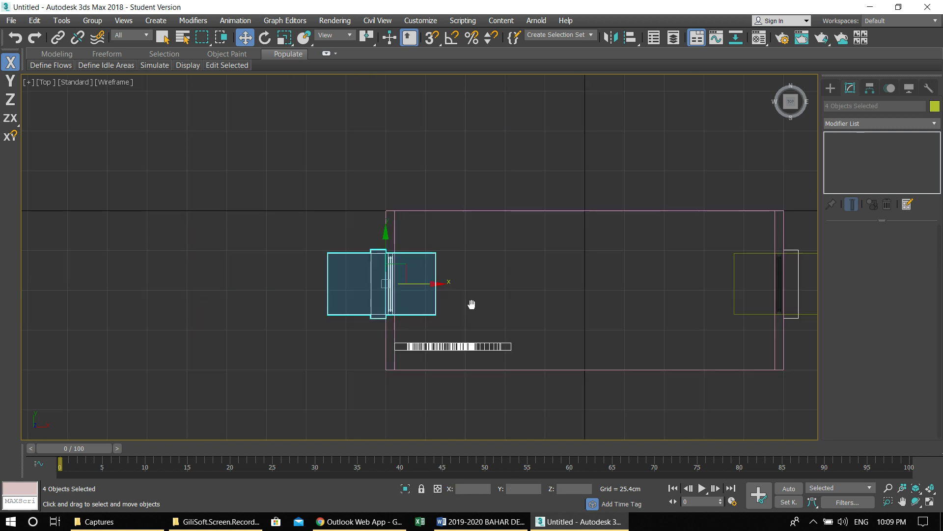
# Clone the mirrored window set upward along Z as one independent copy in the Perspective view
pyautogui.hotkey('alt', 'w')
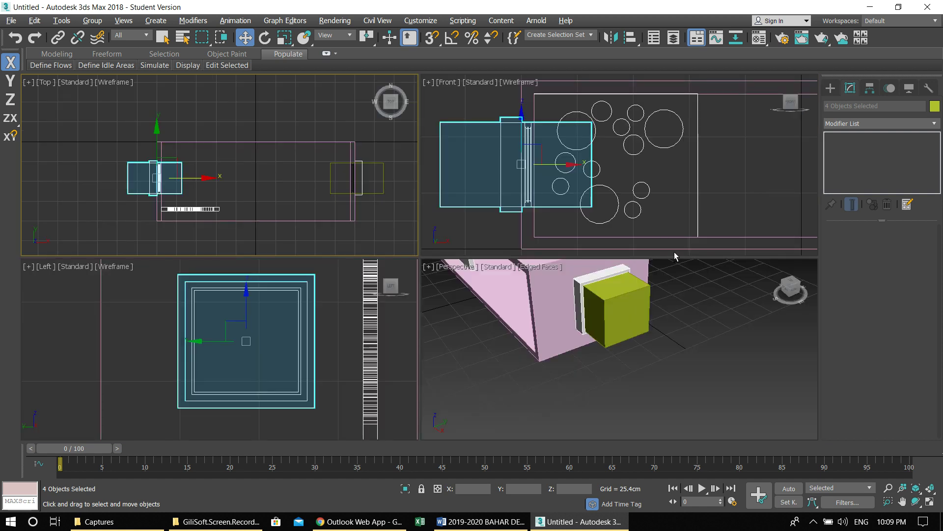
pyautogui.middleClick(676, 259)
pyautogui.hotkey('alt', 'w')
pyautogui.moveTo(615, 284); pyautogui.dragTo(454, 247, button='middle')
pyautogui.scroll(-5, 494, 298)
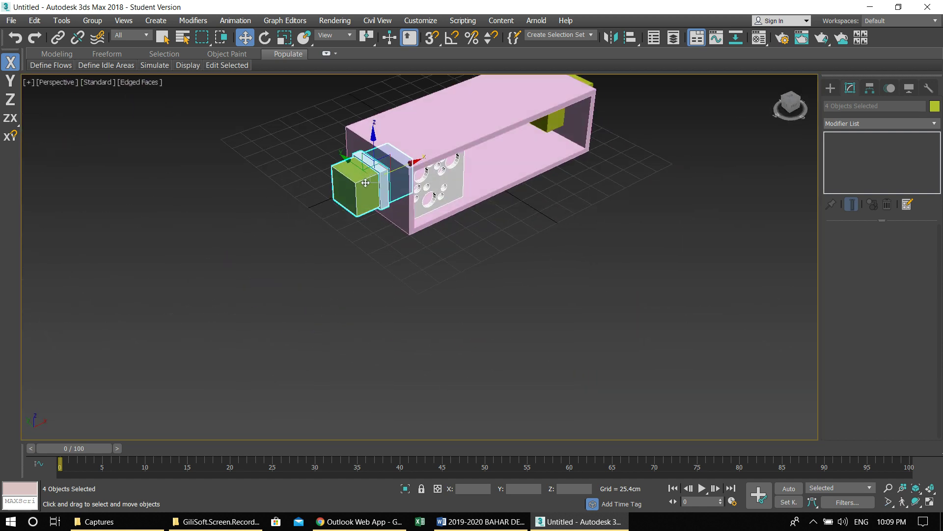
pyautogui.scroll(8, 366, 182)
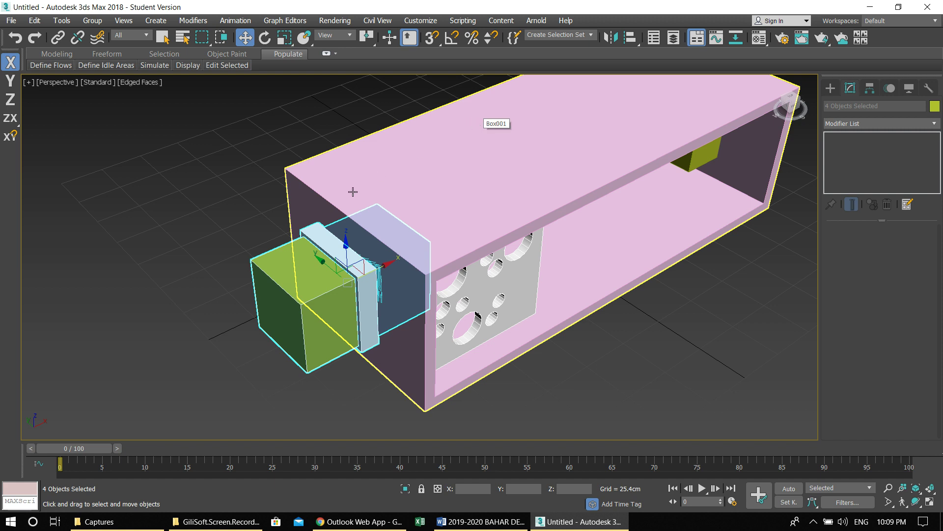
pyautogui.keyDown('shift'); pyautogui.moveTo(346, 246); pyautogui.dragTo(342, 169); pyautogui.keyUp('shift')
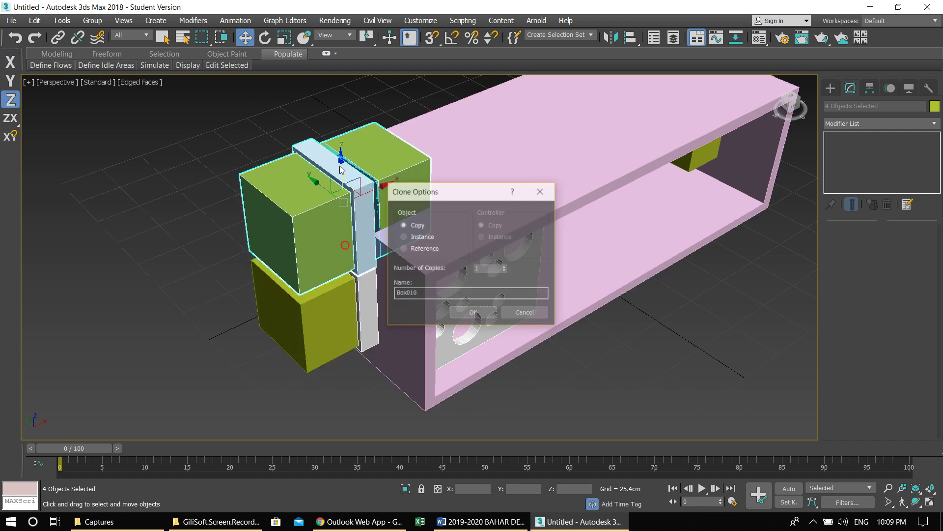
pyautogui.click(475, 313)
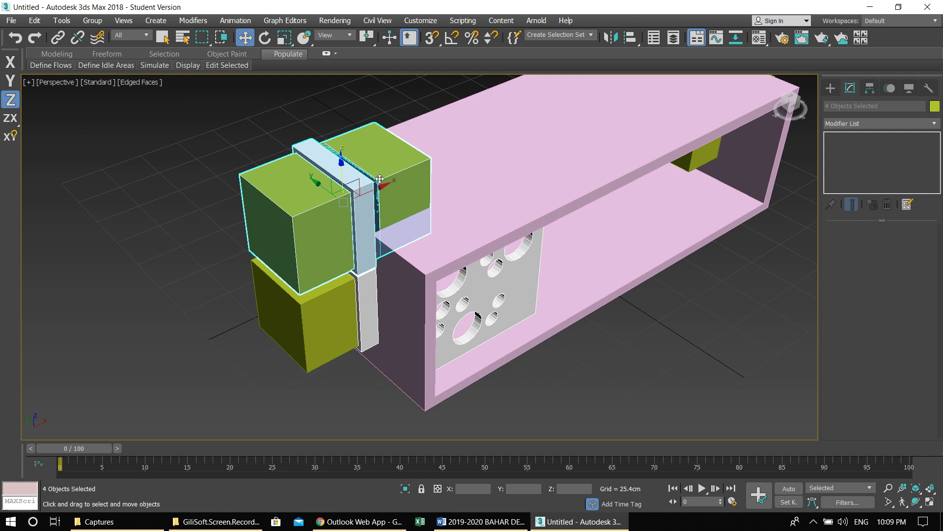
# Turn on angle snap and rotate the upper window copy 90 degrees about the Y axis so its surround lies horizontally
pyautogui.click(451, 39)
pyautogui.press('e')
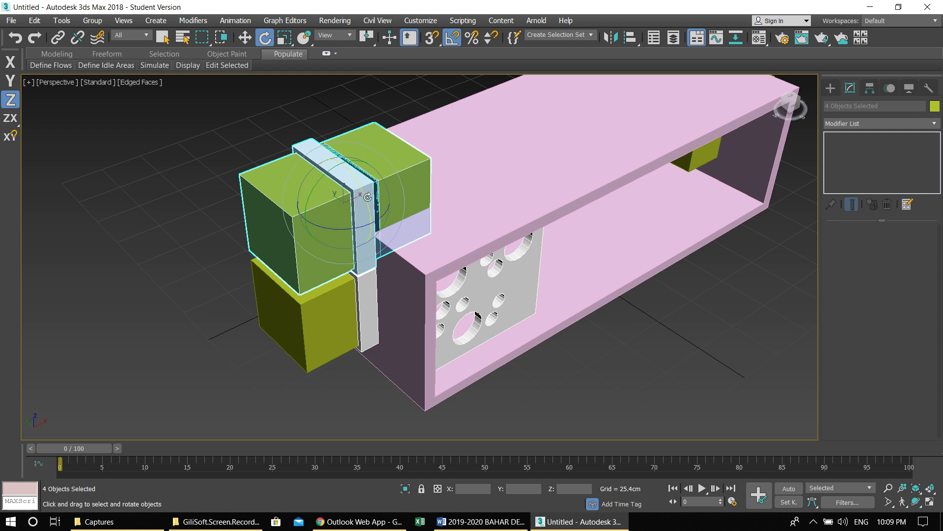
pyautogui.moveTo(314, 185); pyautogui.dragTo(353, 161)
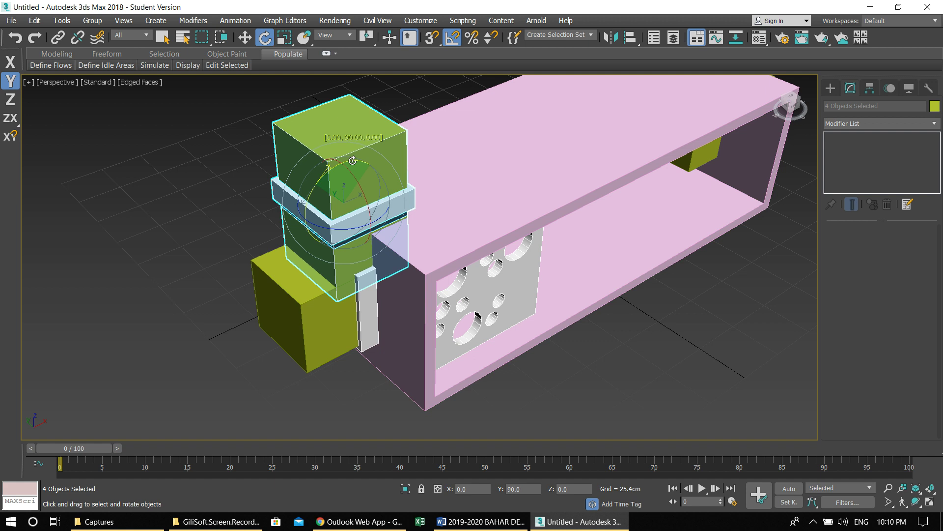
pyautogui.moveTo(352, 161); pyautogui.dragTo(352, 160)
pyautogui.moveTo(391, 216); pyautogui.dragTo(427, 216, button='middle')
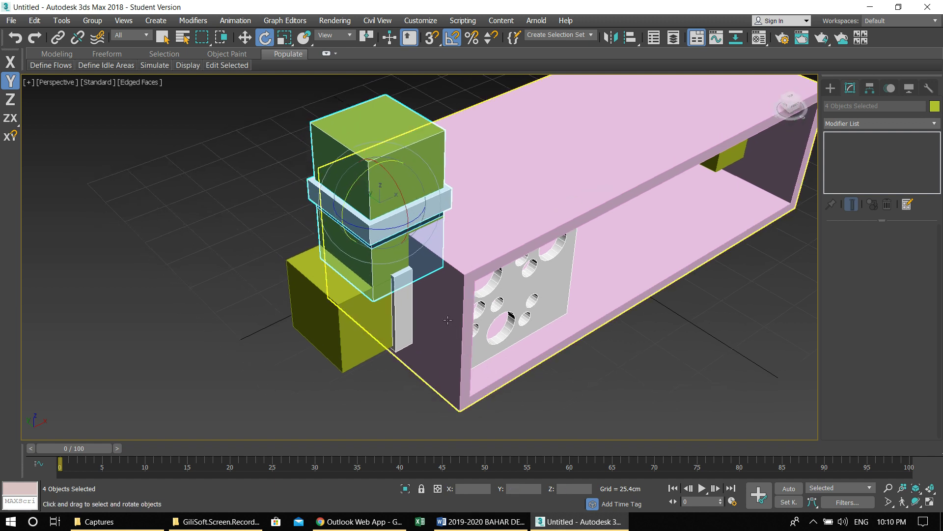
pyautogui.moveTo(406, 236); pyautogui.dragTo(431, 238, button='middle')
# Move the rotated window set down about 5.3 cm in the Left view so its surround rests on the roof
pyautogui.press('w')
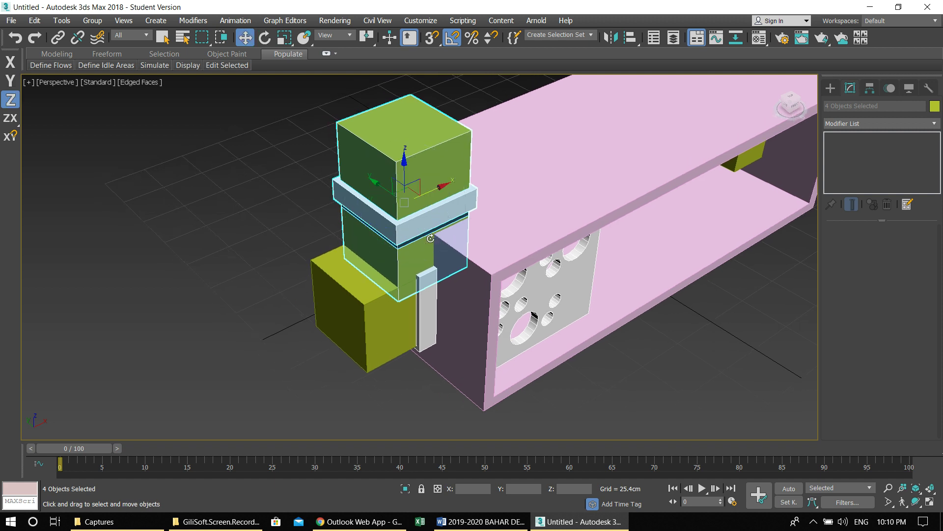
pyautogui.hotkey('alt', 'w')
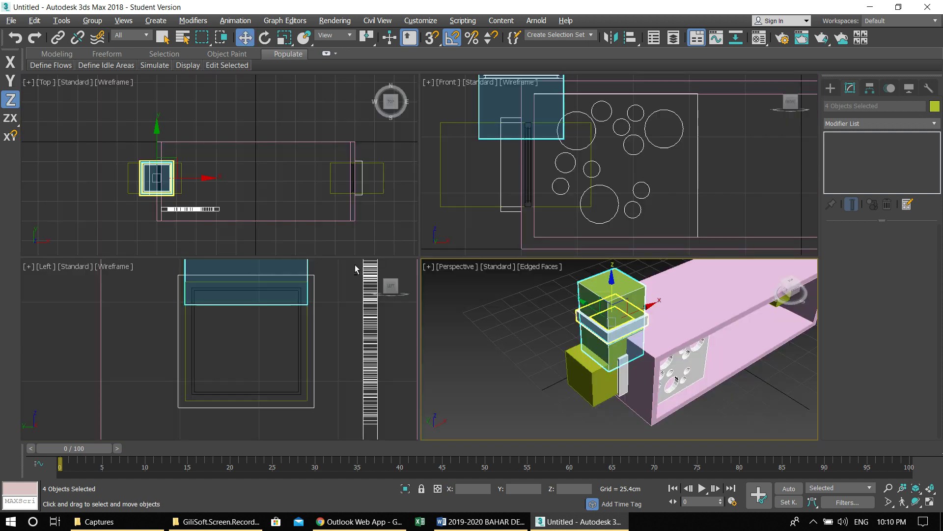
pyautogui.hotkey('alt', 'w')
pyautogui.scroll(3, 375, 350)
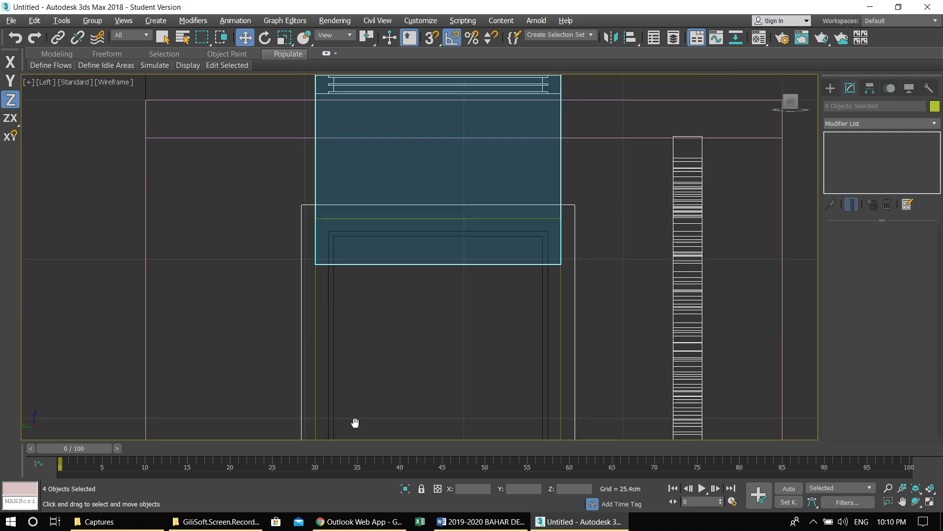
pyautogui.moveTo(415, 163); pyautogui.dragTo(417, 201)
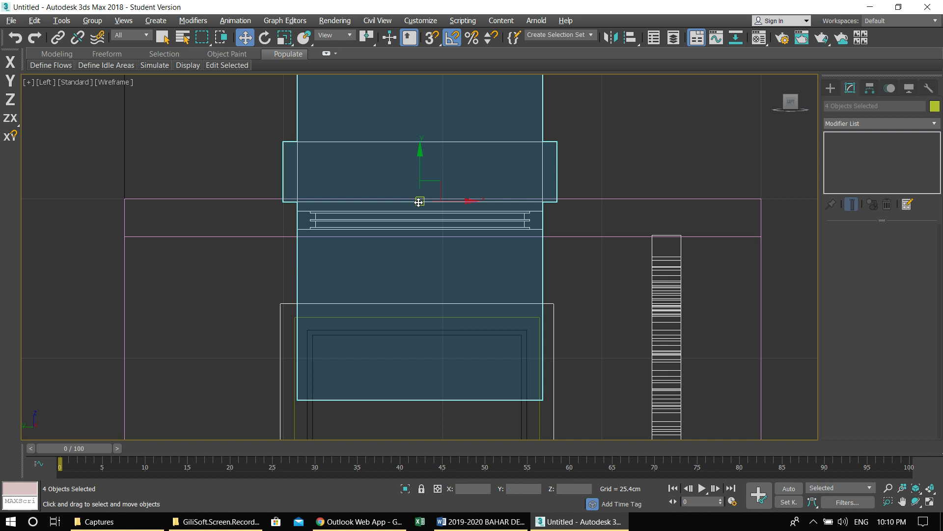
pyautogui.hotkey('ctrl', 'z')
pyautogui.moveTo(426, 235)
pyautogui.mouseDown(button='middle')
pyautogui.moveTo(428, 261)
pyautogui.moveTo(429, 239)
pyautogui.mouseUp(button='middle')
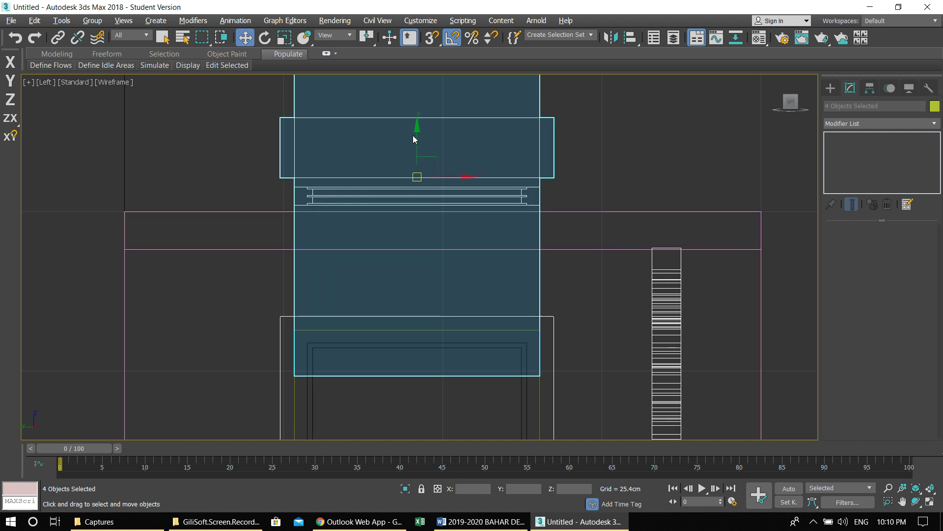
pyautogui.moveTo(418, 142); pyautogui.dragTo(416, 161)
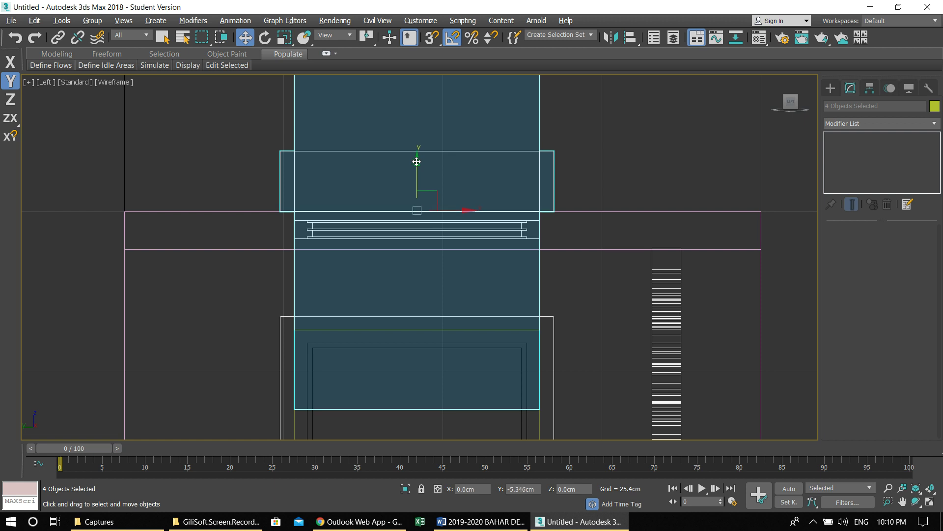
pyautogui.scroll(5, 551, 220)
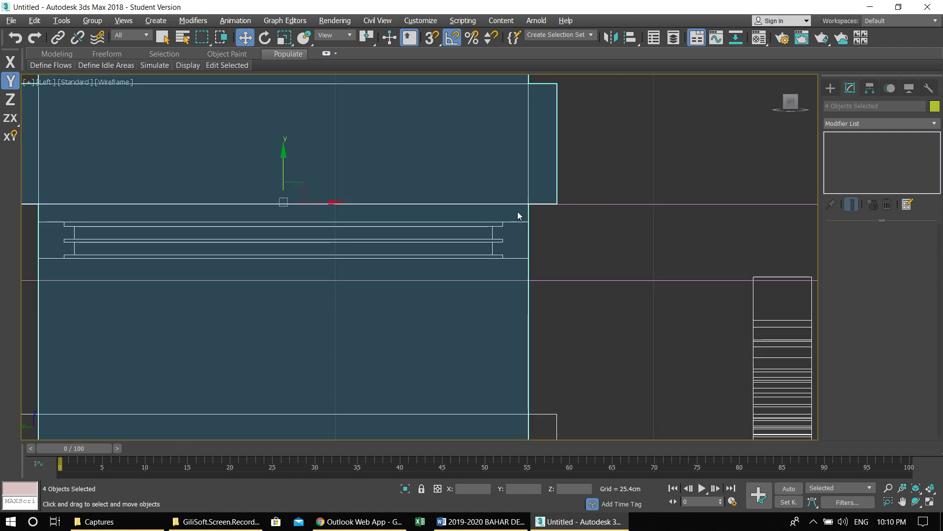
pyautogui.scroll(-5, 515, 200)
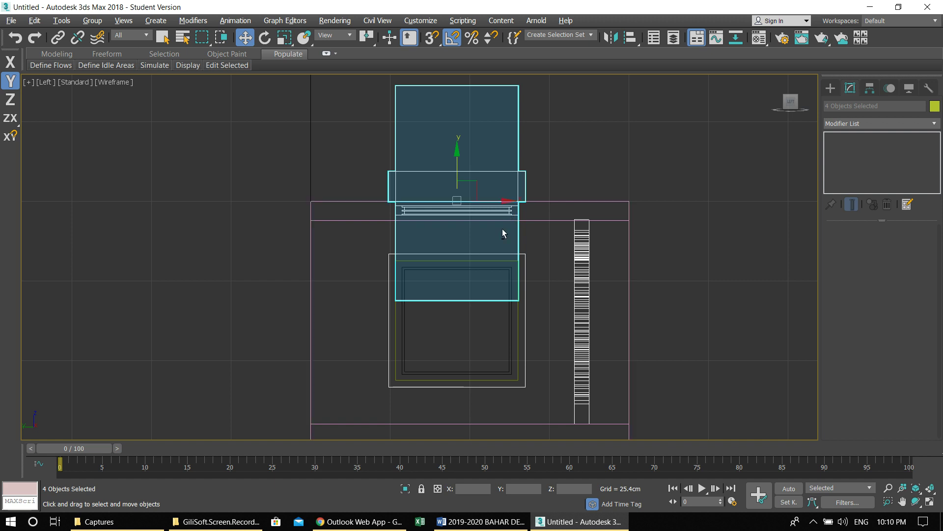
# Move the roof window set along X in the Top view so it sits fully inside the roof's edge
pyautogui.hotkey('alt', 'w')
pyautogui.rightClick(274, 204)
pyautogui.hotkey('alt', 'w')
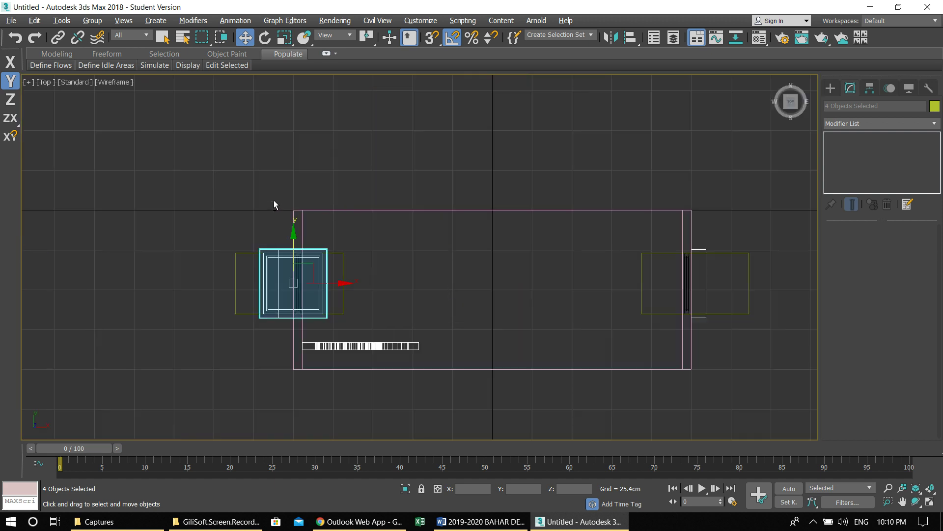
pyautogui.moveTo(342, 284); pyautogui.dragTo(408, 284)
pyautogui.hotkey('alt', 'w')
pyautogui.middleClick(542, 292)
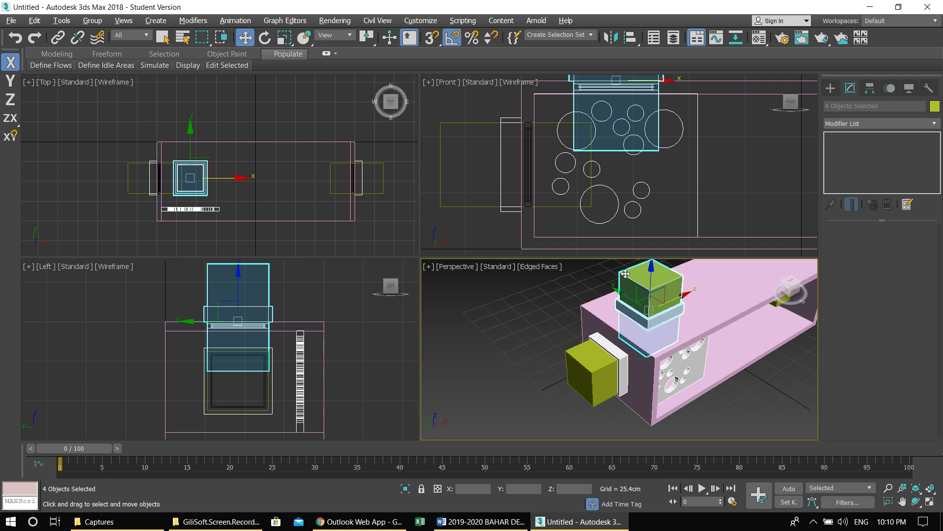
# Change the pink building's object color to the basic grey swatch
pyautogui.hotkey('alt', 'w')
pyautogui.scroll(-5, 463, 298)
pyautogui.keyDown('alt'); pyautogui.moveTo(462, 298); pyautogui.dragTo(479, 256, button='middle'); pyautogui.keyUp('alt')
pyautogui.click(471, 315)
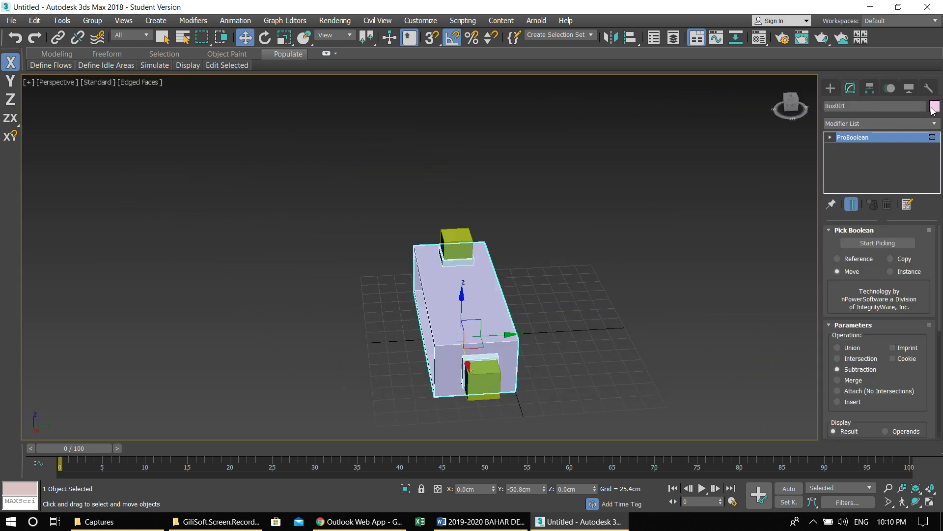
pyautogui.click(327, 247)
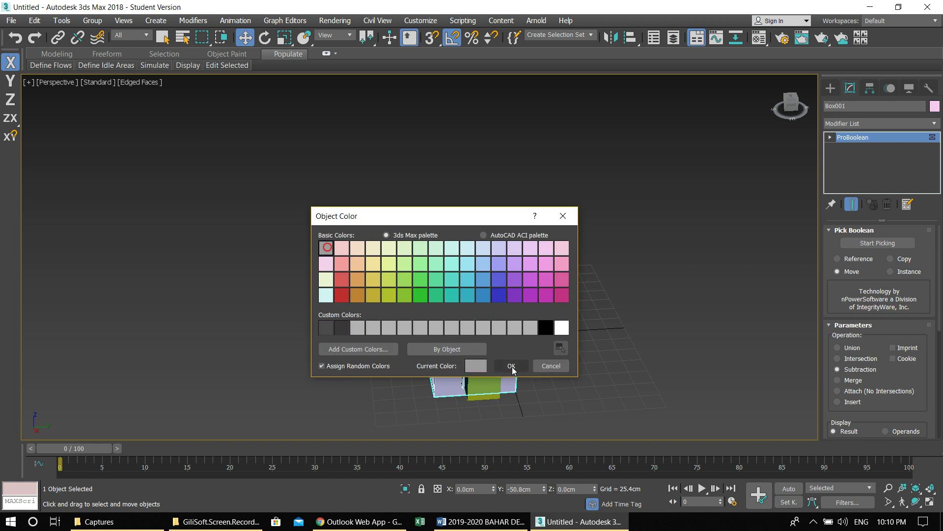
pyautogui.click(509, 365)
pyautogui.keyDown('alt'); pyautogui.moveTo(510, 364); pyautogui.dragTo(553, 362, button='middle'); pyautogui.keyUp('alt')
pyautogui.scroll(3, 553, 362)
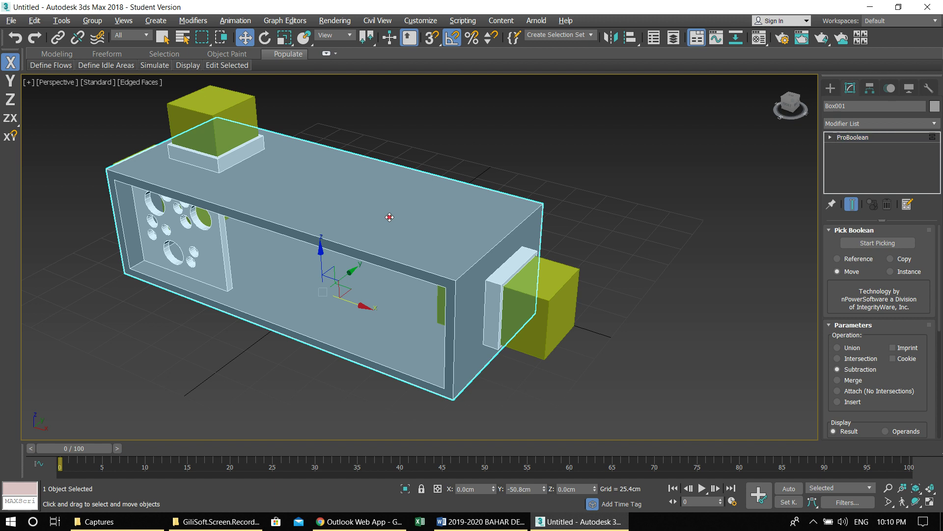
# Subtract the two end-wall cutter boxes and the roof cutter box from the building with ProBoolean, and clear the selection
pyautogui.click(866, 244)
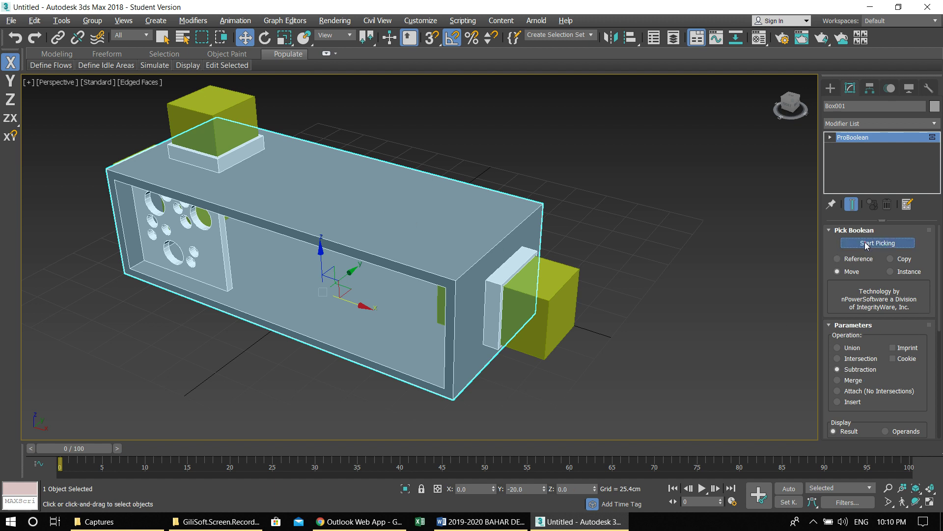
pyautogui.click(551, 293)
pyautogui.click(217, 123)
pyautogui.keyDown('alt'); pyautogui.moveTo(217, 123); pyautogui.dragTo(245, 355, button='middle'); pyautogui.keyUp('alt')
pyautogui.click(287, 384)
pyautogui.press('w')
pyautogui.hotkey('ctrl', 'd')
pyautogui.scroll(5, 419, 213)
pyautogui.keyDown('alt'); pyautogui.moveTo(419, 213); pyautogui.dragTo(391, 277, button='middle'); pyautogui.keyUp('alt')
pyautogui.keyDown('alt'); pyautogui.moveTo(319, 320); pyautogui.dragTo(485, 310, button='middle'); pyautogui.keyUp('alt')
pyautogui.keyDown('alt'); pyautogui.moveTo(392, 347); pyautogui.dragTo(393, 339, button='middle'); pyautogui.keyUp('alt')
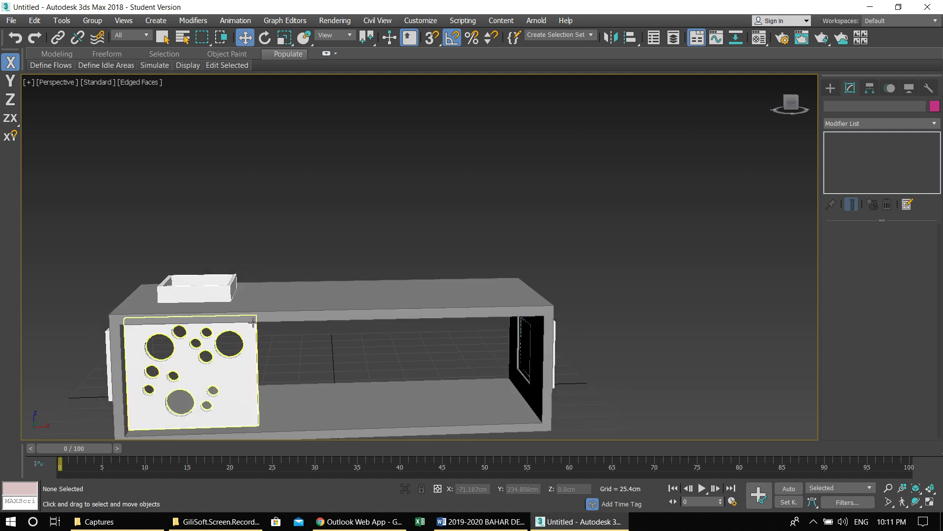
pyautogui.keyDown('alt'); pyautogui.moveTo(261, 402); pyautogui.dragTo(511, 369, button='middle'); pyautogui.keyUp('alt')
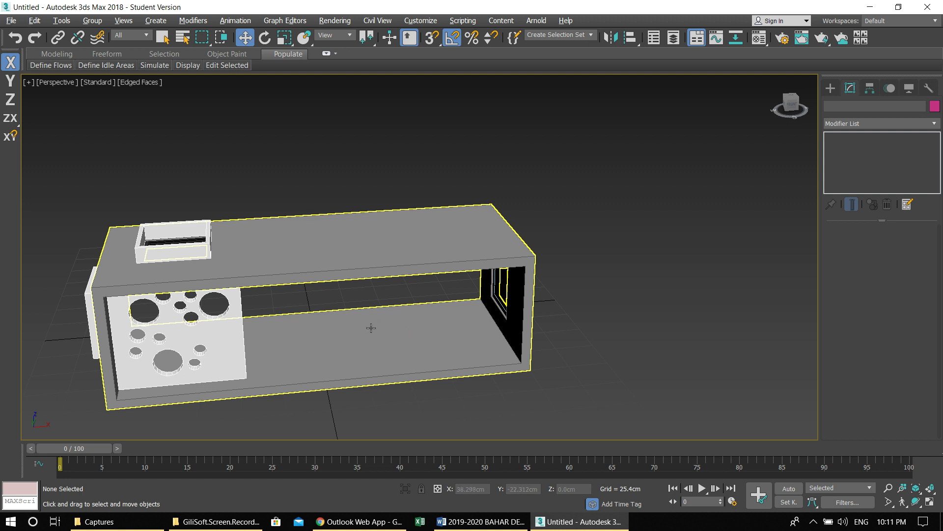
# Turn off angle snap and turn on 3D snap, with the Front view framed on the open part of the facade
pyautogui.hotkey('alt', 'w')
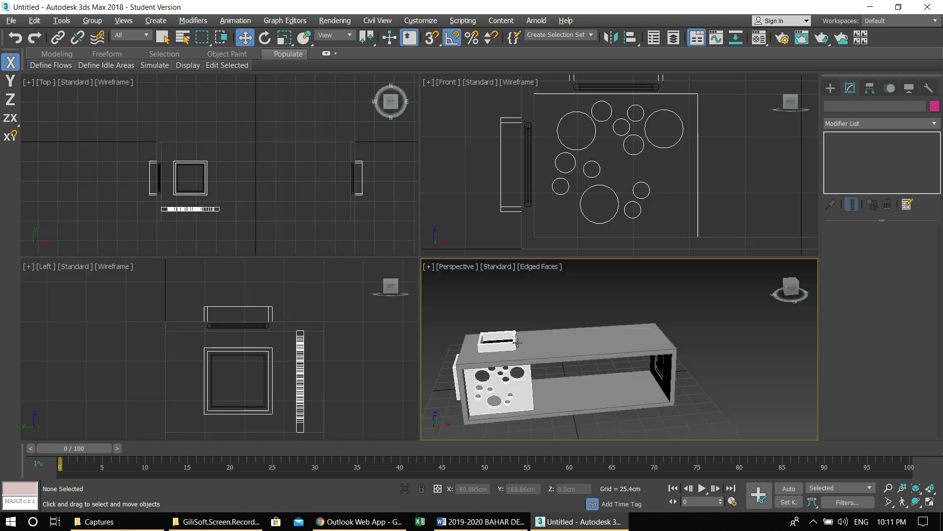
pyautogui.hotkey('alt', 'w')
pyautogui.moveTo(654, 177); pyautogui.dragTo(445, 205, button='middle')
pyautogui.scroll(-3, 523, 237)
pyautogui.moveTo(523, 238); pyautogui.dragTo(401, 246, button='middle')
pyautogui.scroll(2, 446, 240)
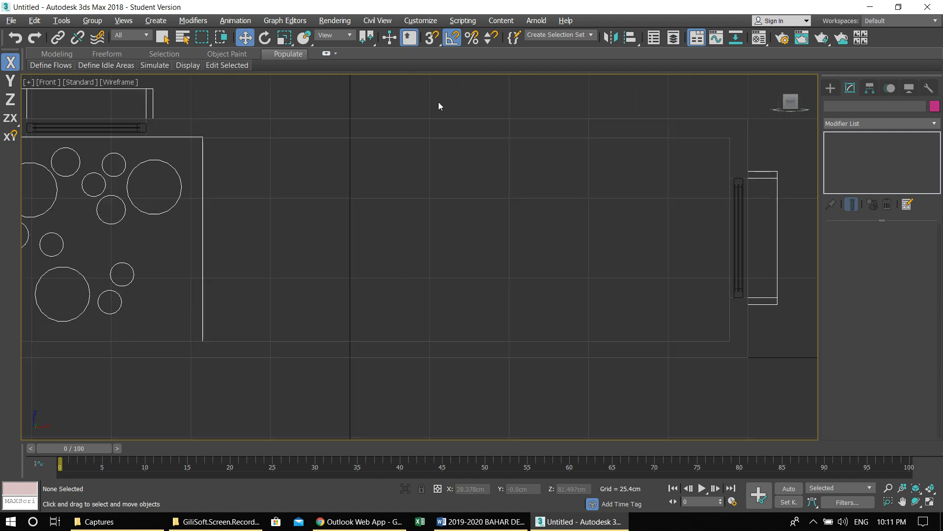
pyautogui.click(452, 38)
pyautogui.click(434, 39)
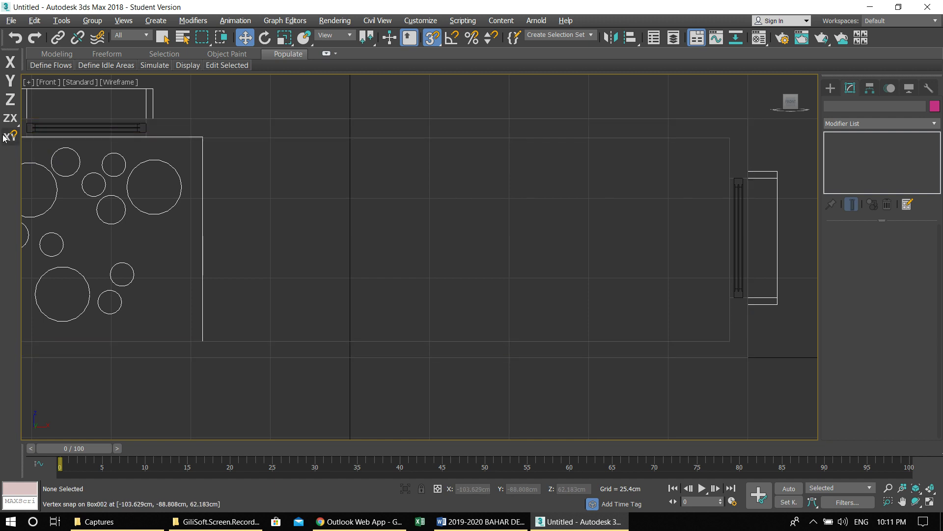
# Draw a standard plane about 168 by 65 cm over the facade opening between the perforated panel and the end wall
pyautogui.click(831, 88)
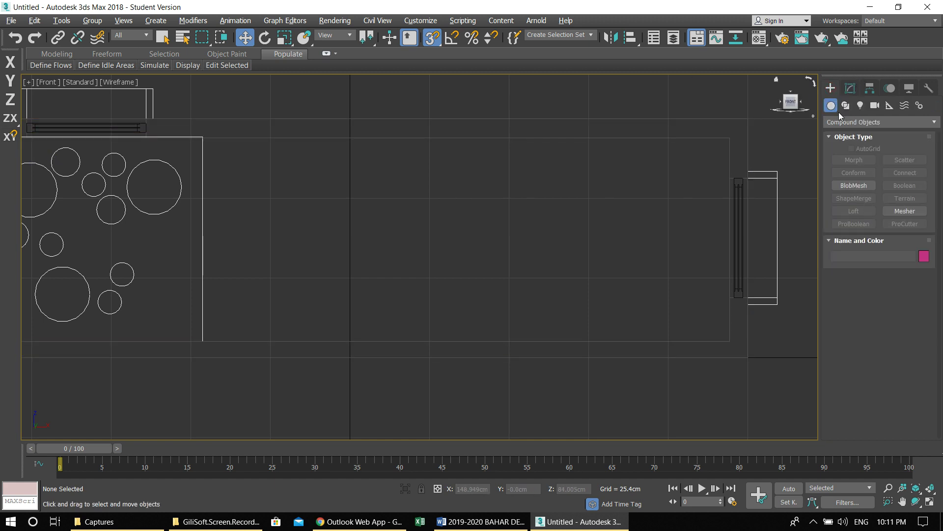
pyautogui.click(839, 122)
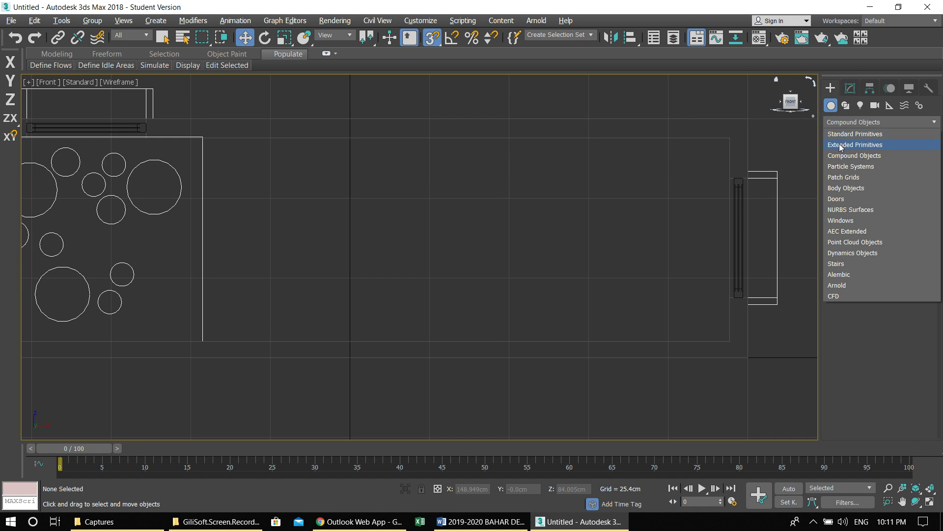
pyautogui.click(842, 135)
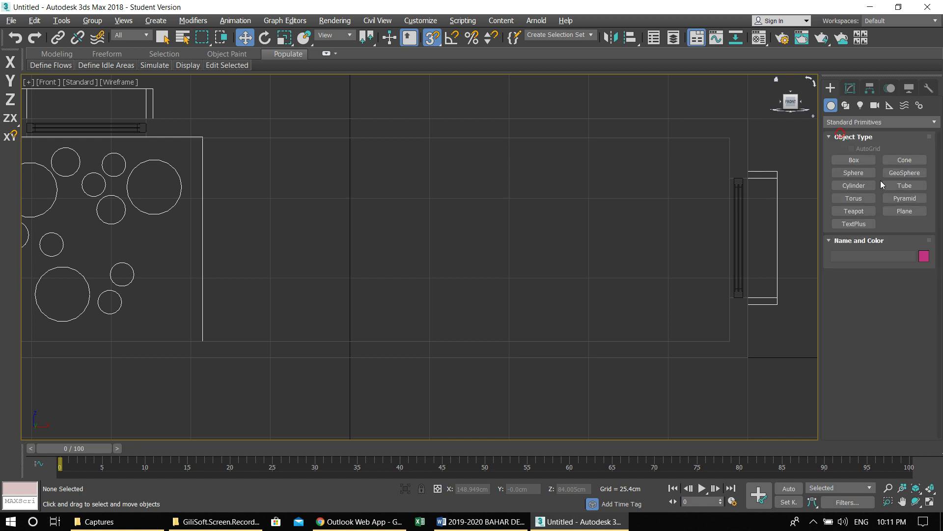
pyautogui.click(906, 212)
pyautogui.moveTo(731, 138); pyautogui.dragTo(198, 340)
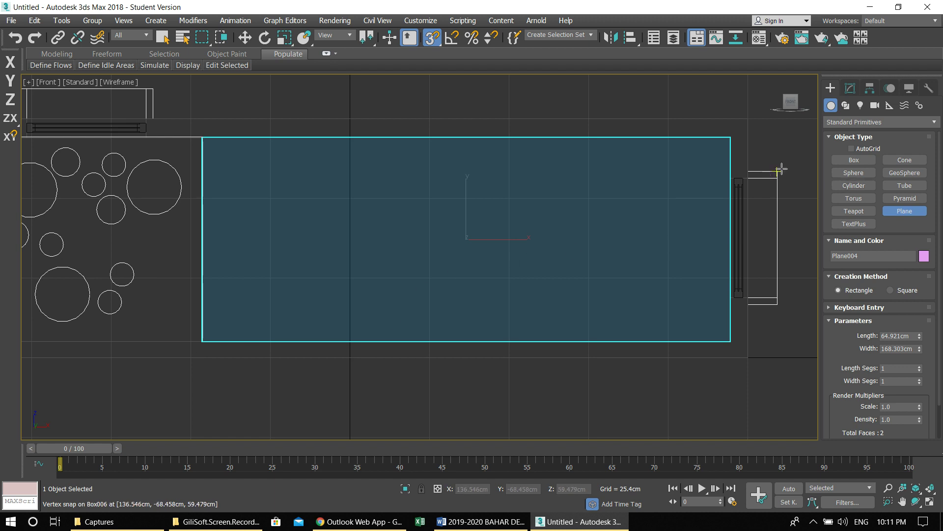
# Set the plane to 2 length segments and 7 width segments, and check the grid in the Perspective view
pyautogui.click(845, 86)
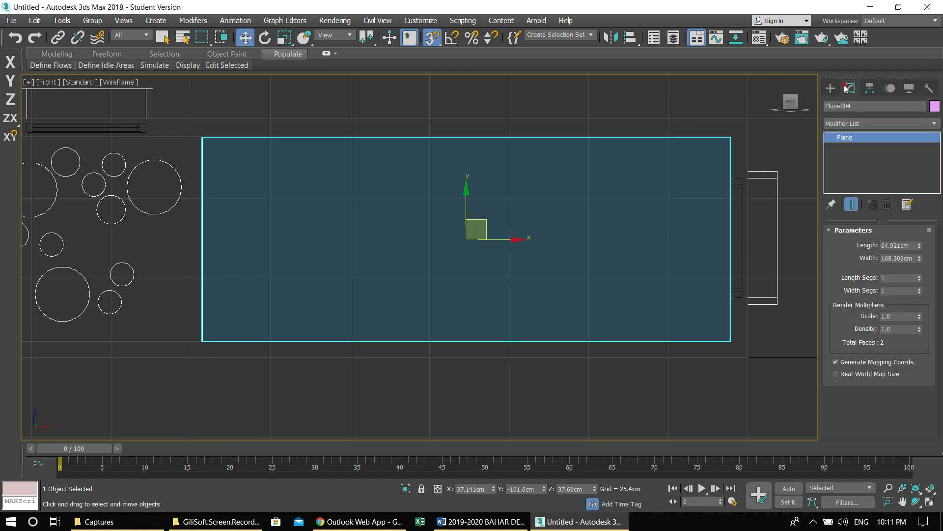
pyautogui.click(919, 275)
pyautogui.click(919, 276)
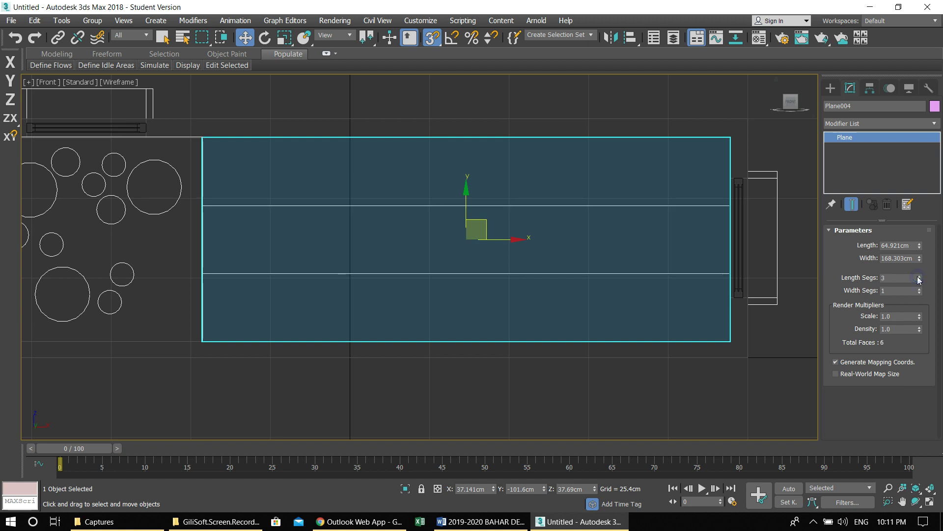
pyautogui.click(919, 281)
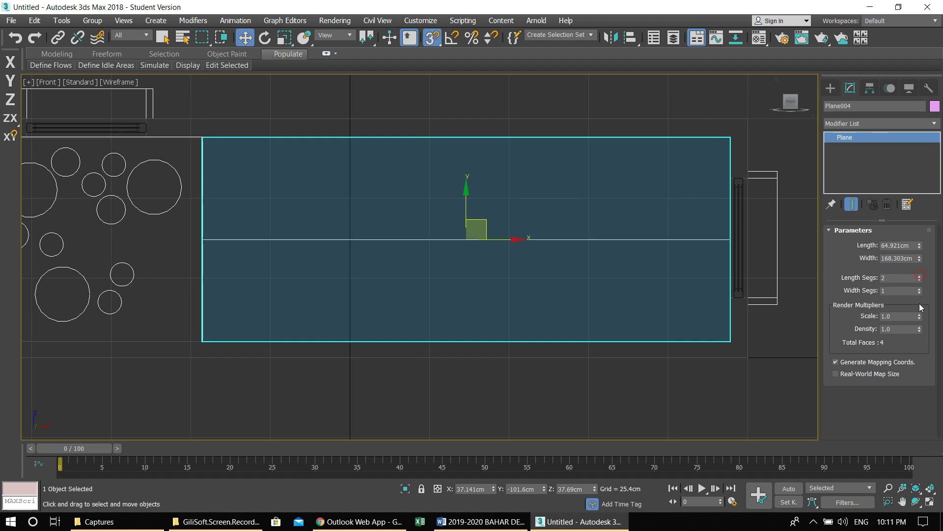
pyautogui.moveTo(919, 290); pyautogui.dragTo(919, 289)
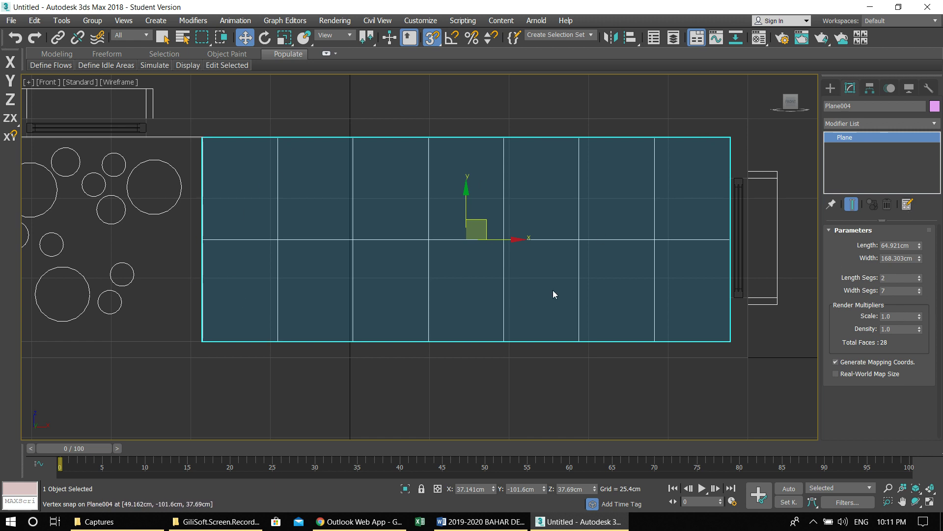
pyautogui.hotkey('alt', 'w')
pyautogui.click(633, 403)
pyautogui.hotkey('alt', 'w')
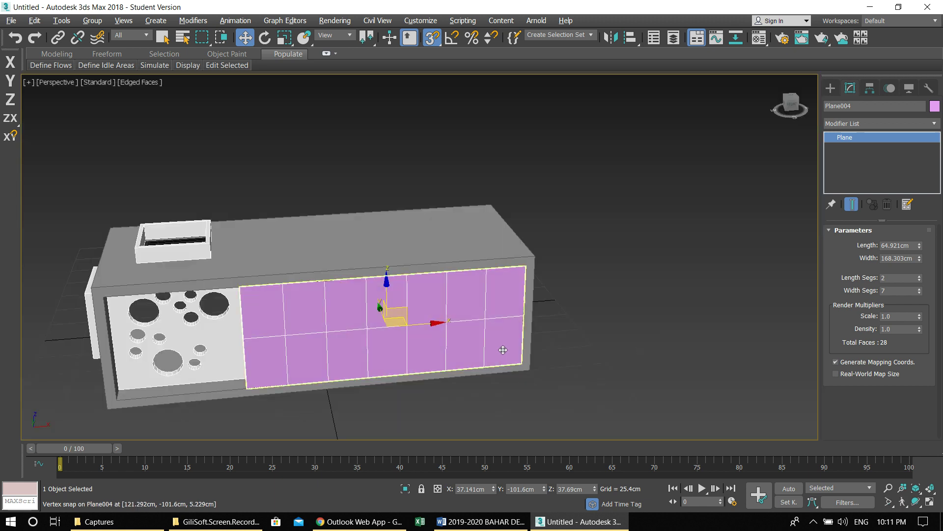
pyautogui.scroll(5, 449, 365)
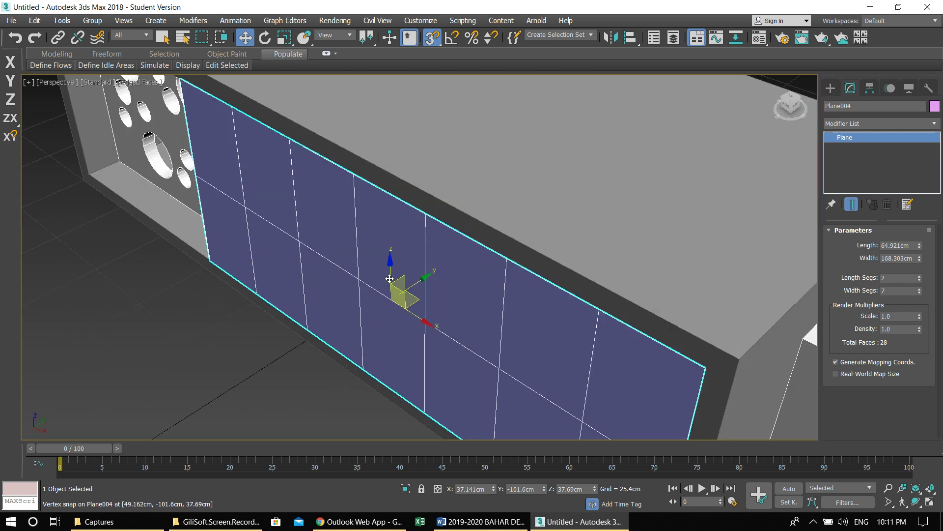
# Turn off snapping and move the plane about 14.8 cm inward in the Left view, into line with the perforated panel
pyautogui.hotkey('alt', 'w')
pyautogui.rightClick(240, 177)
pyautogui.hotkey('alt', 'w')
pyautogui.hotkey('alt', 'w')
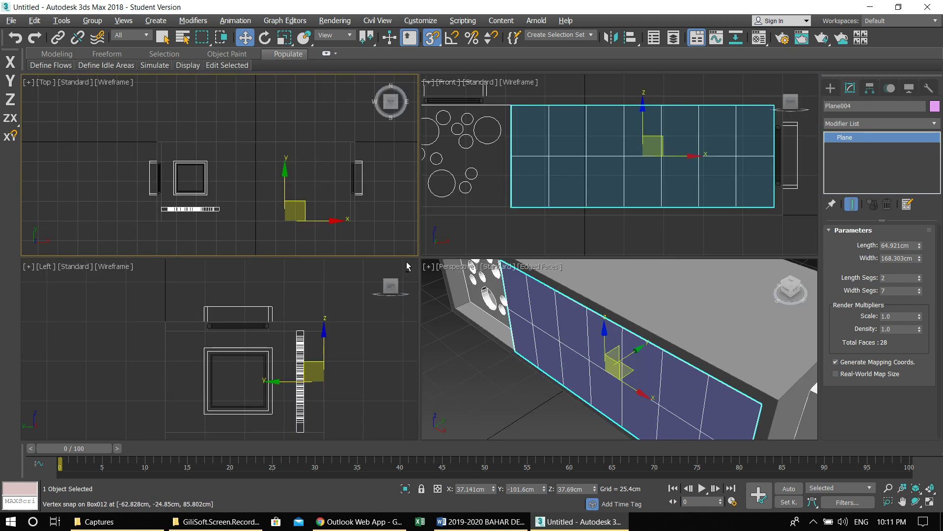
pyautogui.rightClick(327, 312)
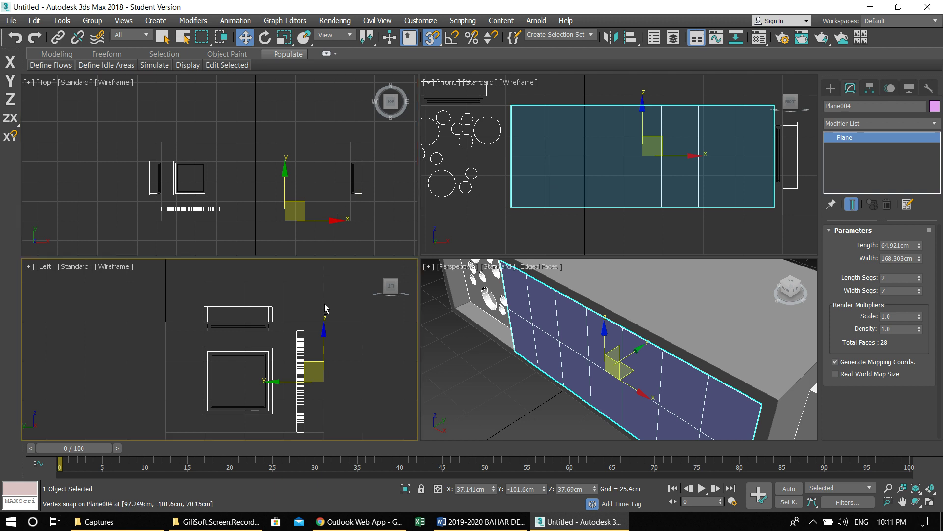
pyautogui.hotkey('alt', 'w')
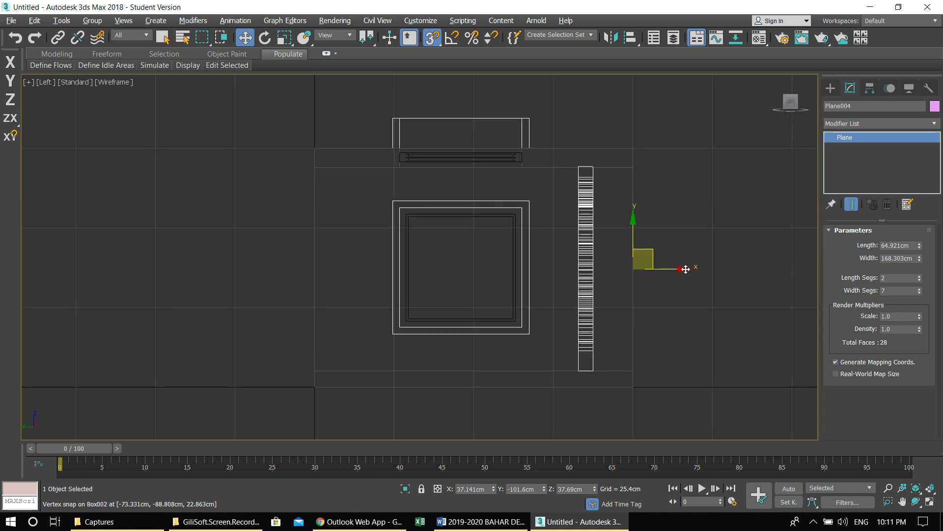
pyautogui.moveTo(686, 268); pyautogui.dragTo(667, 279)
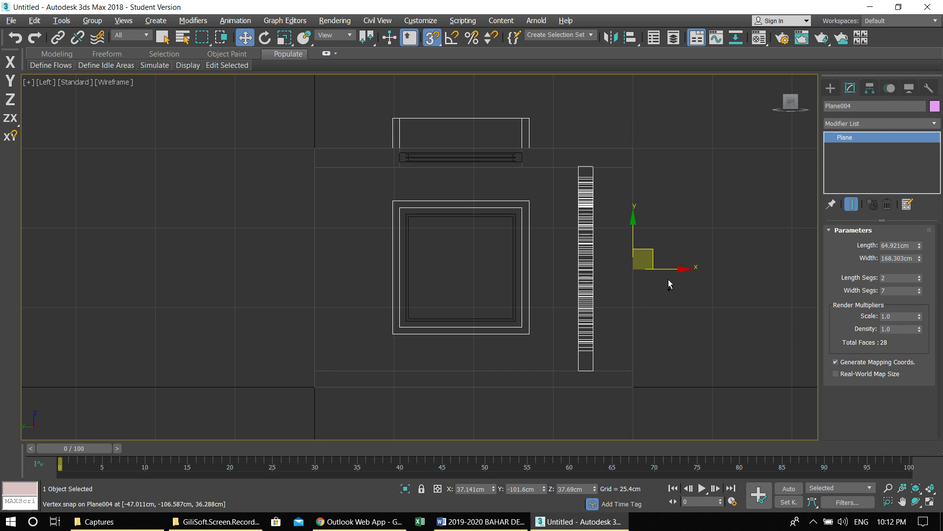
pyautogui.press('s')
pyautogui.moveTo(684, 269); pyautogui.dragTo(638, 281)
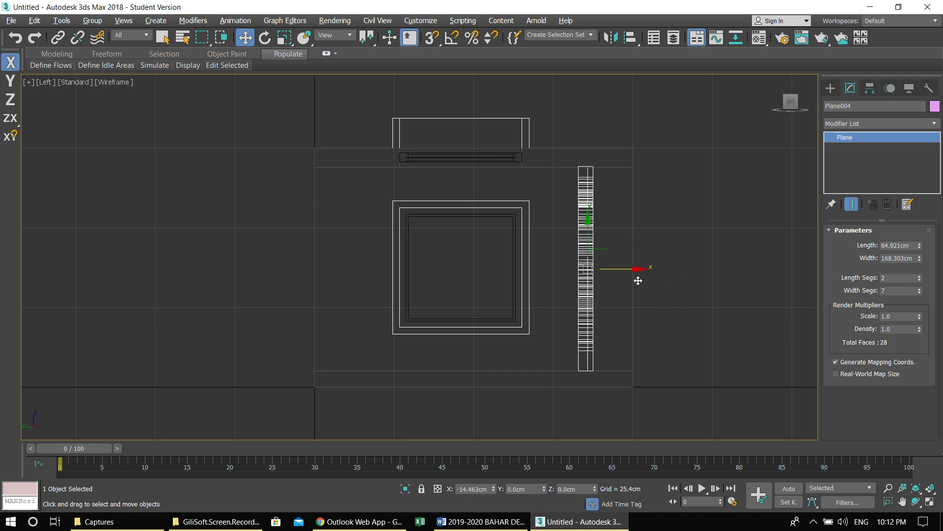
pyautogui.scroll(-3, 638, 283)
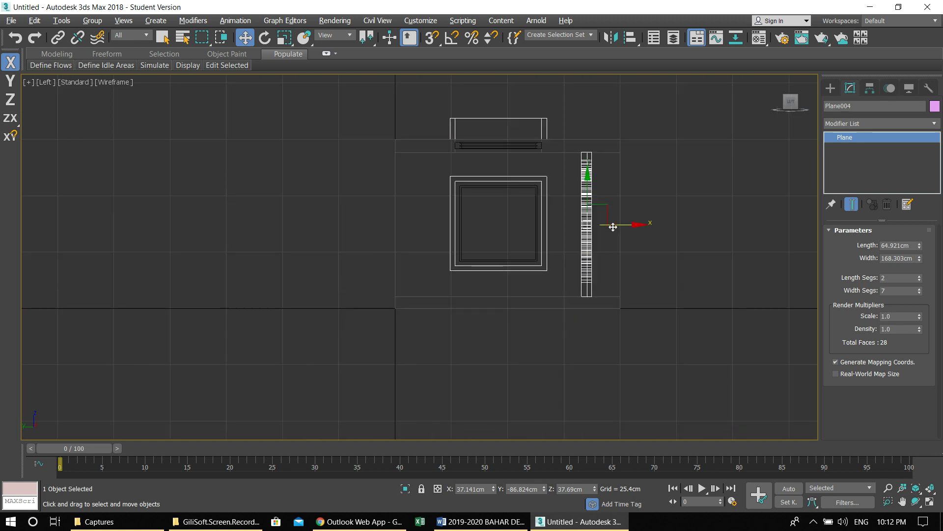
# Nudge the glazing plane about 0.3 cm further inward in the Left view and check it in the Perspective view
pyautogui.scroll(2, 613, 226)
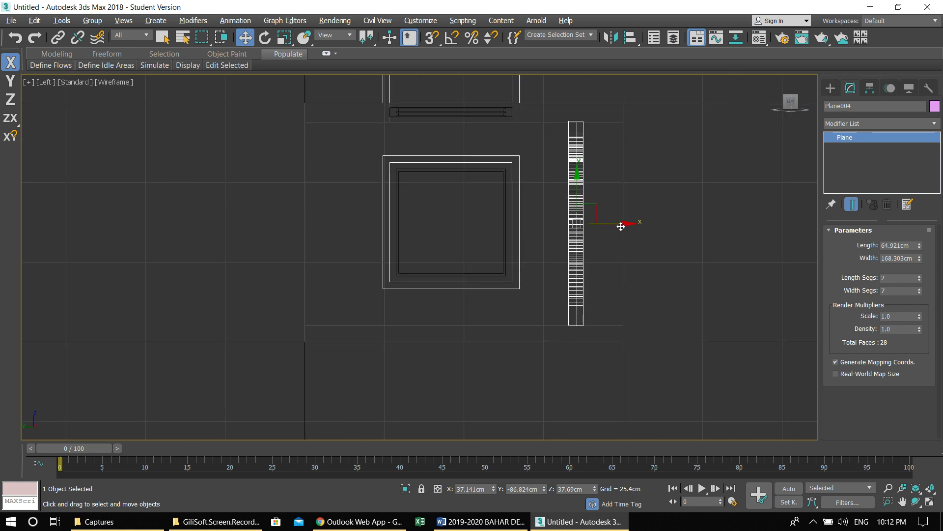
pyautogui.moveTo(628, 225); pyautogui.dragTo(626, 227)
pyautogui.hotkey('alt', 'w')
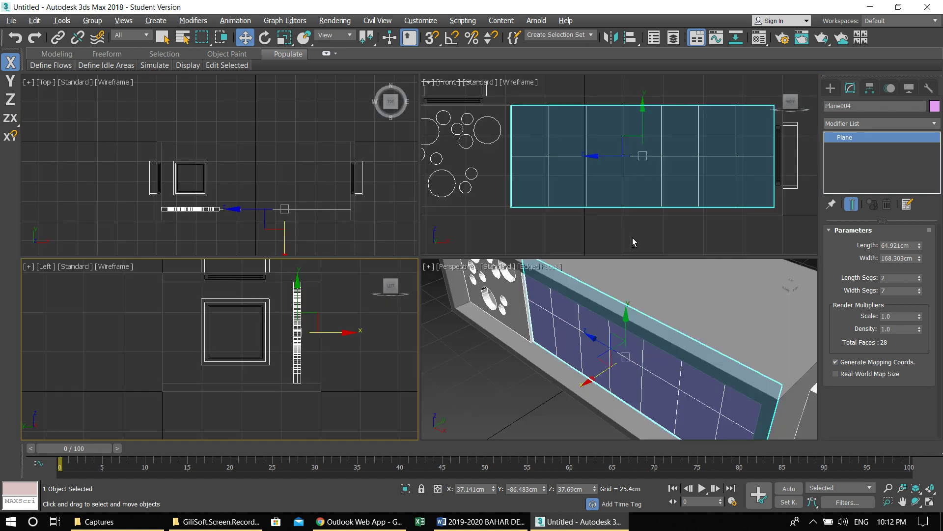
pyautogui.hotkey('alt', 'w')
pyautogui.keyDown('alt'); pyautogui.moveTo(562, 312); pyautogui.dragTo(564, 272, button='middle'); pyautogui.keyUp('alt')
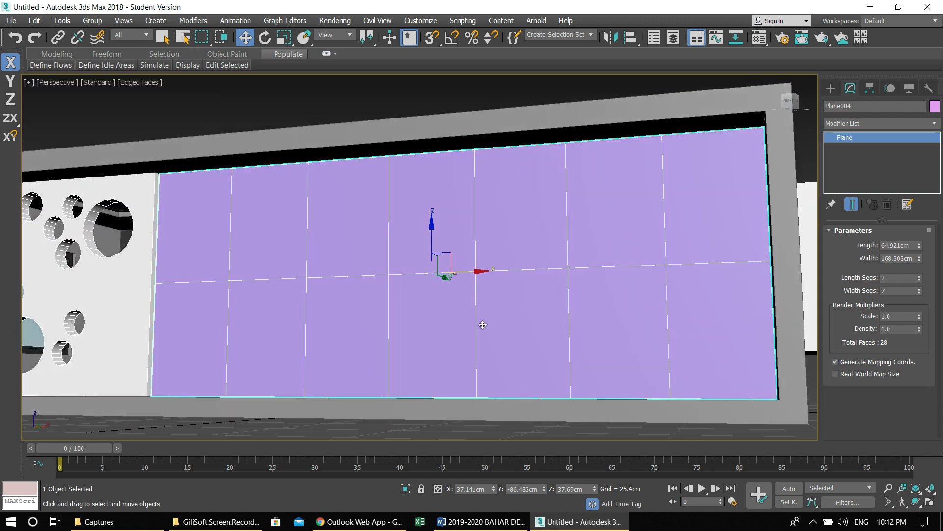
# Clone the glazing plane about 0.7 cm outward along Y in the Perspective view
pyautogui.scroll(-3, 476, 352)
pyautogui.keyDown('alt'); pyautogui.moveTo(476, 352); pyautogui.dragTo(468, 373, button='middle'); pyautogui.keyUp('alt')
pyautogui.scroll(3, 485, 262)
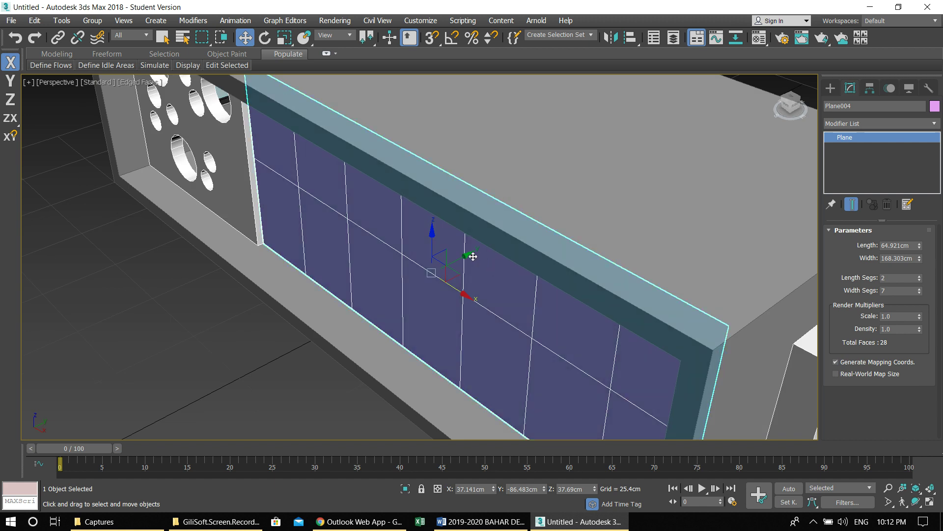
pyautogui.keyDown('shift'); pyautogui.moveTo(468, 255); pyautogui.dragTo(466, 254); pyautogui.keyUp('shift')
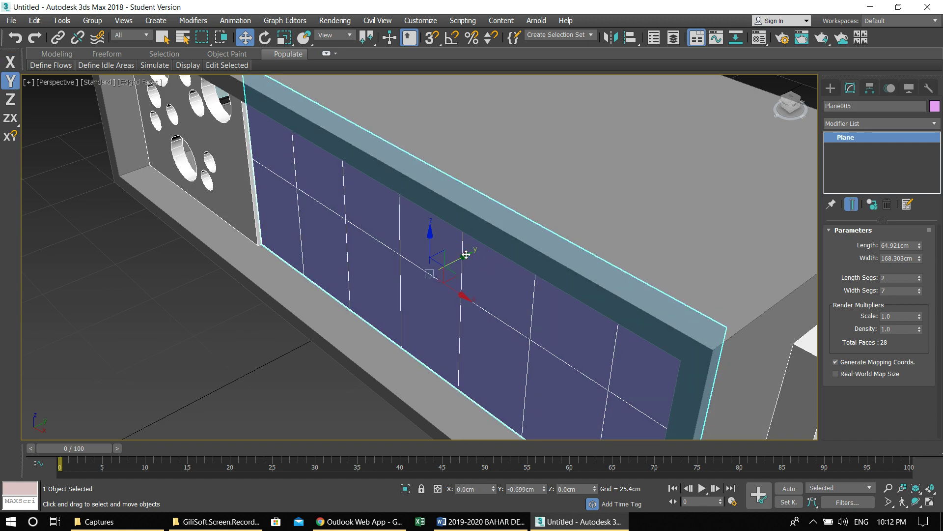
pyautogui.click(472, 313)
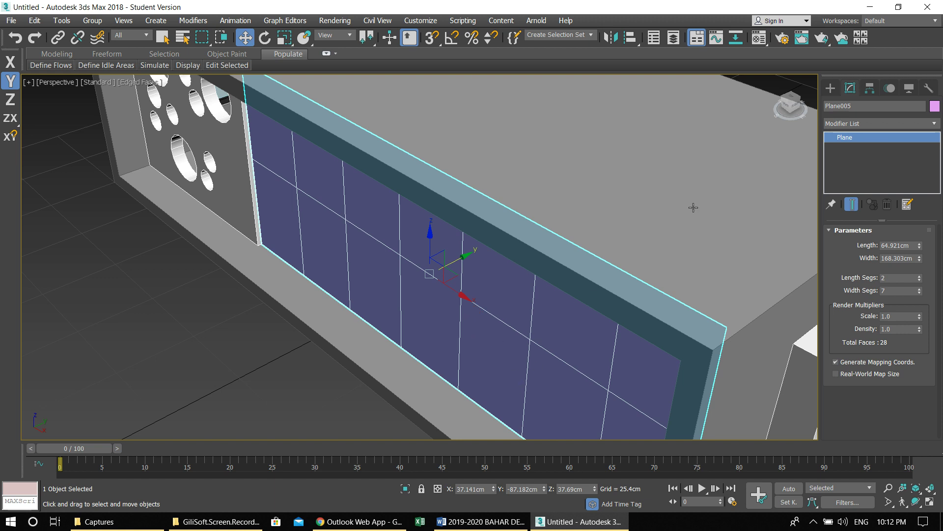
# Apply a Lattice modifier to the cloned plane
pyautogui.click(854, 123)
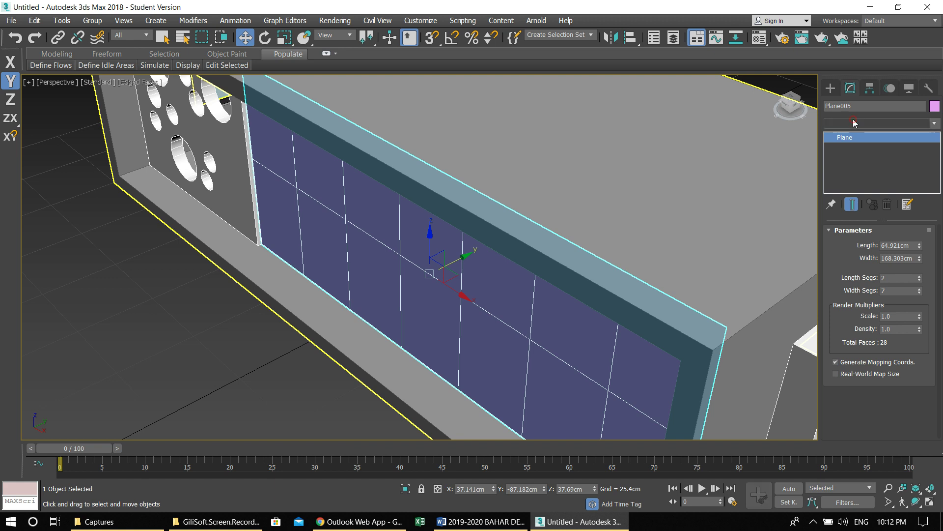
pyautogui.click(853, 122)
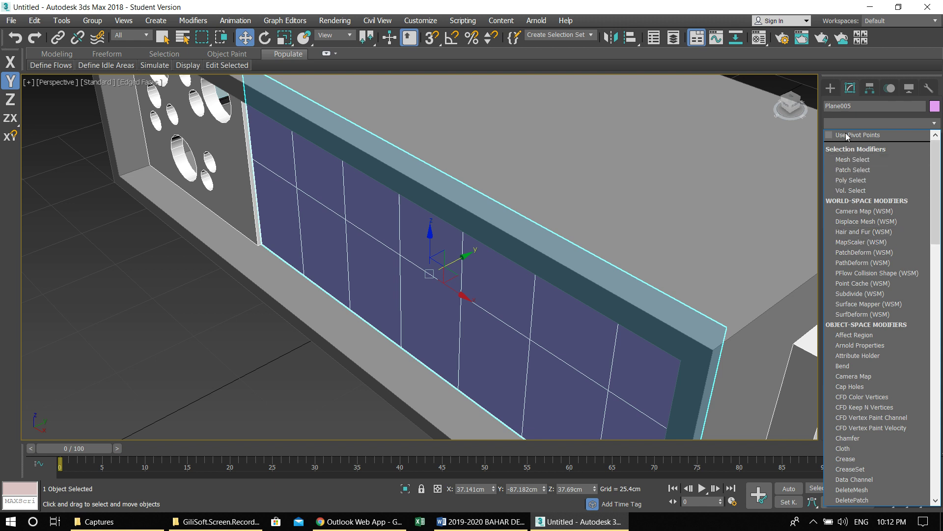
pyautogui.scroll(-3, 879, 329)
pyautogui.scroll(-7, 887, 333)
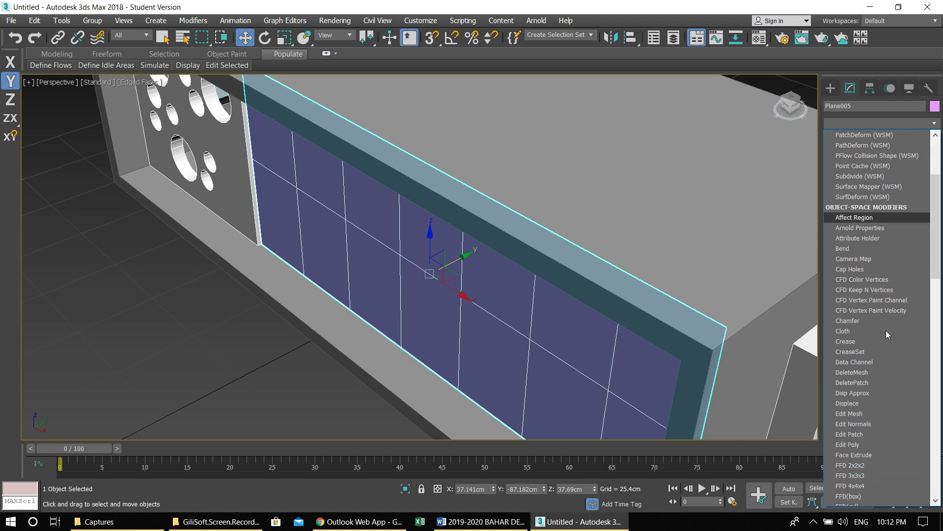
pyautogui.scroll(-4, 886, 333)
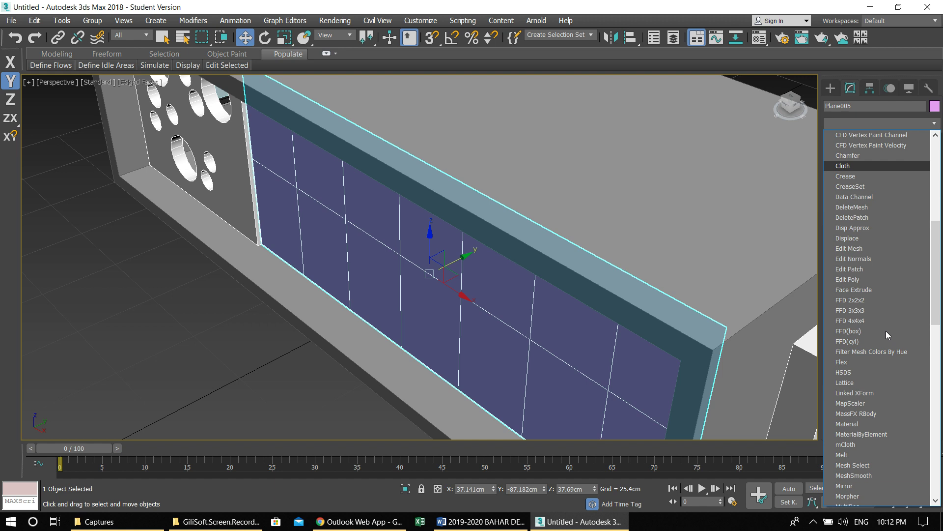
pyautogui.scroll(-5, 886, 331)
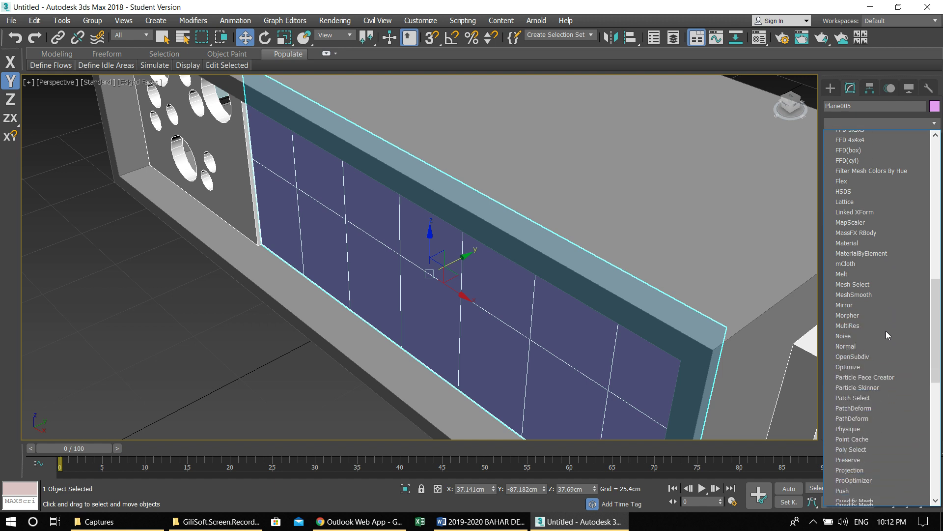
pyautogui.press('l')
pyautogui.press('l')
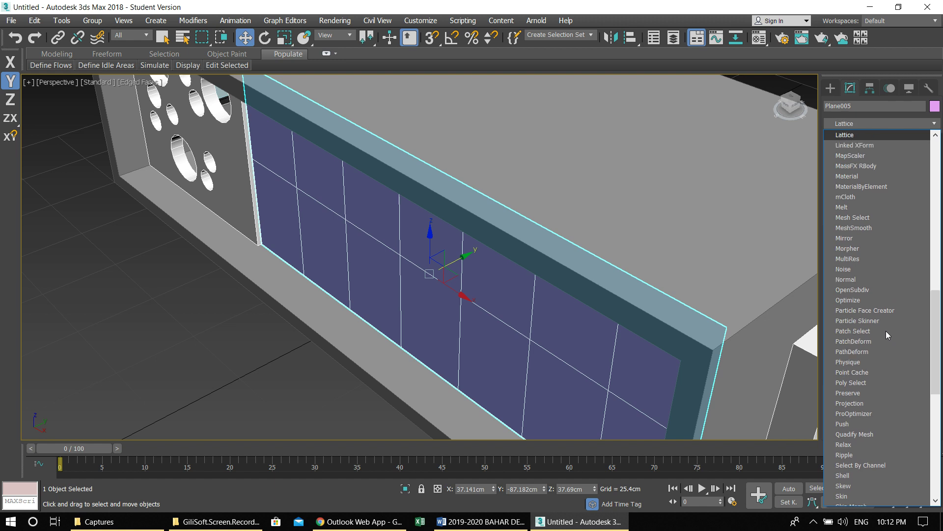
pyautogui.click(867, 136)
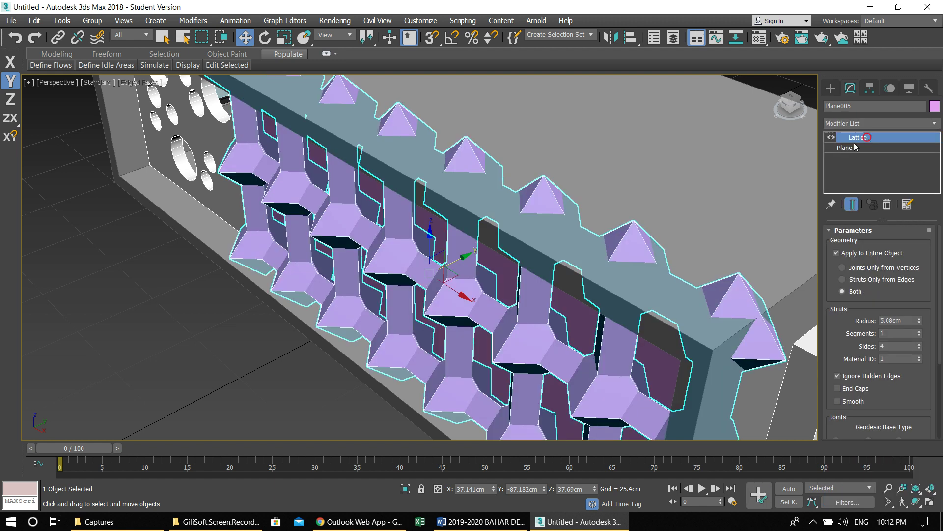
# Set the lattice's strut radius to 1.27 cm and its joint radius to 2.54 cm
pyautogui.keyDown('alt'); pyautogui.moveTo(550, 284); pyautogui.dragTo(557, 316, button='middle'); pyautogui.keyUp('alt')
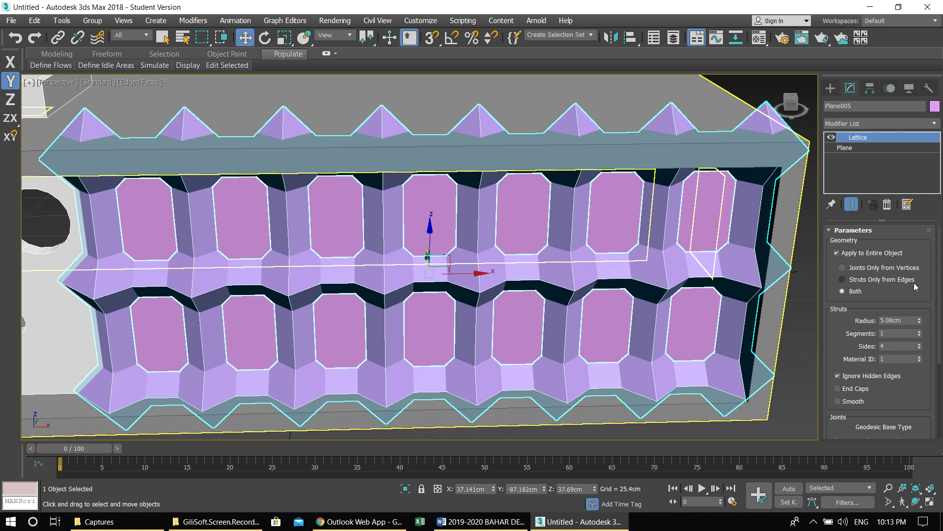
pyautogui.click(897, 292)
pyautogui.click(937, 311)
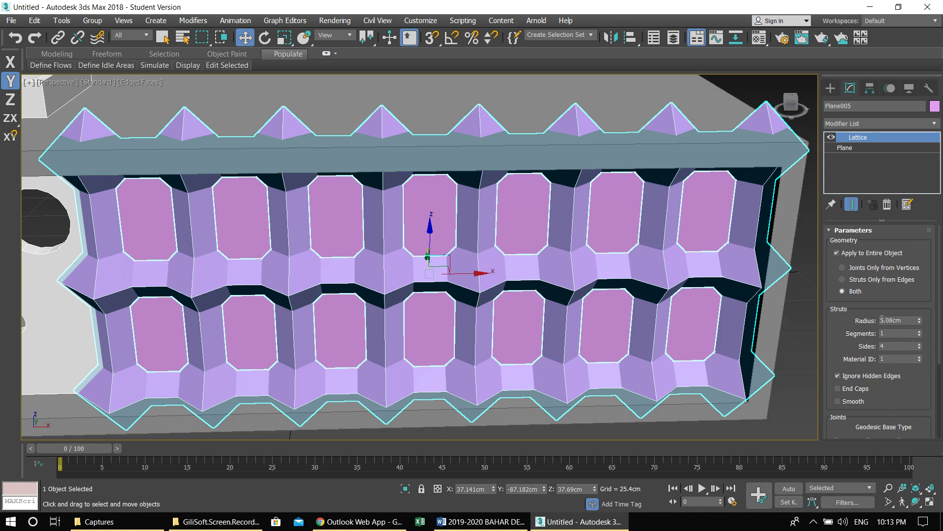
pyautogui.moveTo(923, 320); pyautogui.dragTo(918, 321)
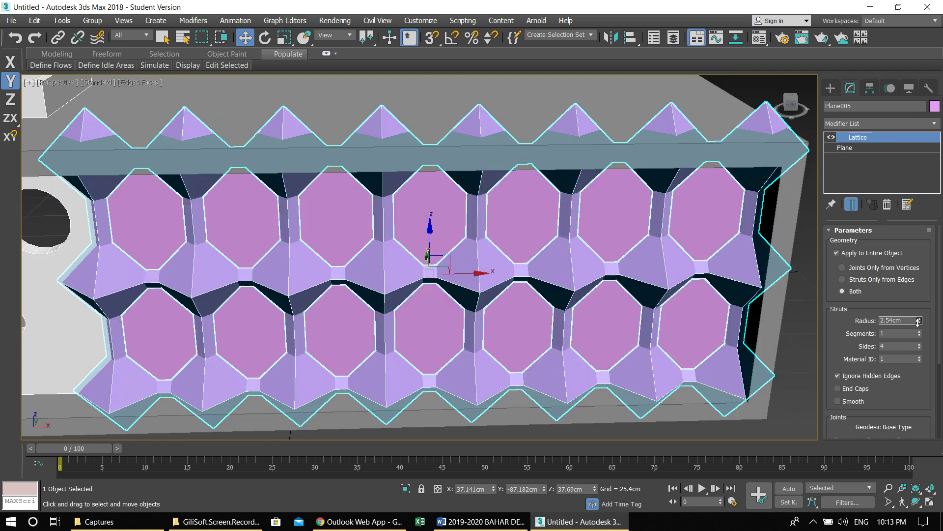
pyautogui.moveTo(922, 324); pyautogui.dragTo(920, 321)
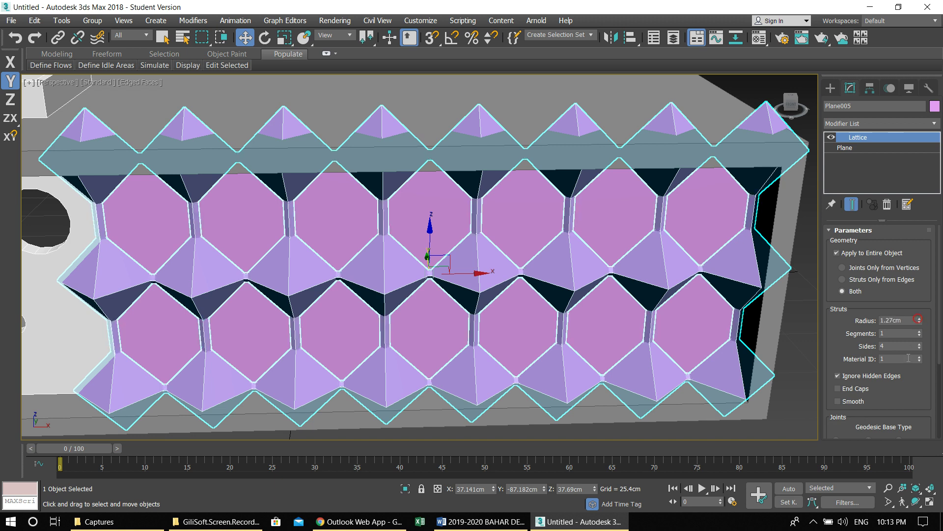
pyautogui.moveTo(902, 388); pyautogui.dragTo(903, 304)
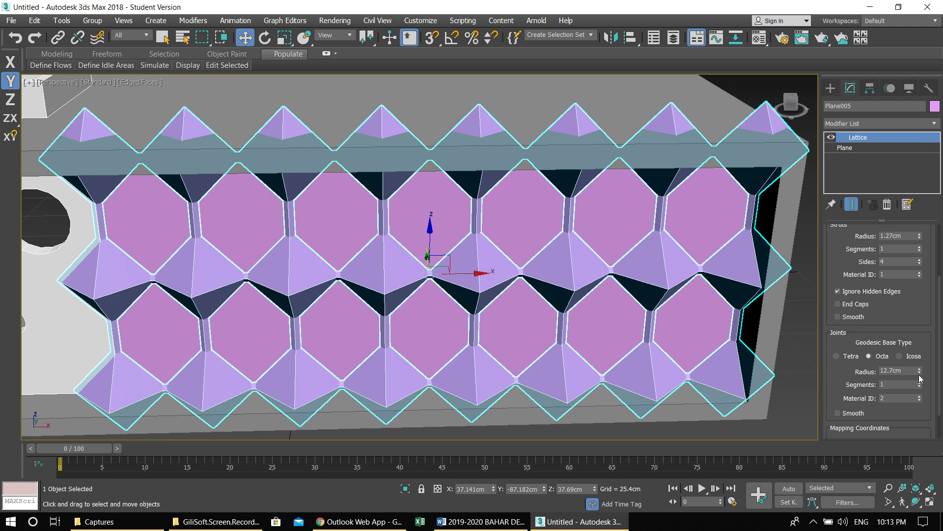
pyautogui.moveTo(920, 373); pyautogui.dragTo(919, 372)
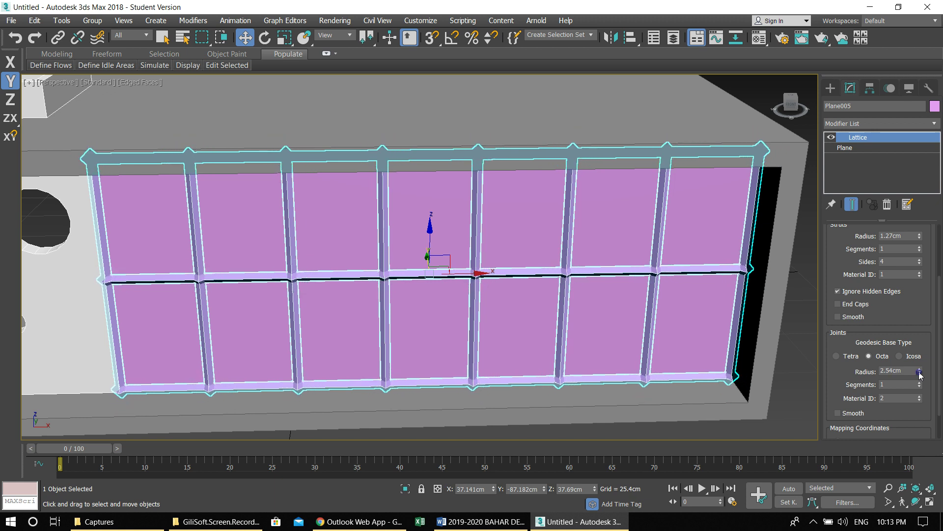
# Change the lattice frame's object color to the dark grey custom color
pyautogui.click(934, 106)
pyautogui.click(343, 328)
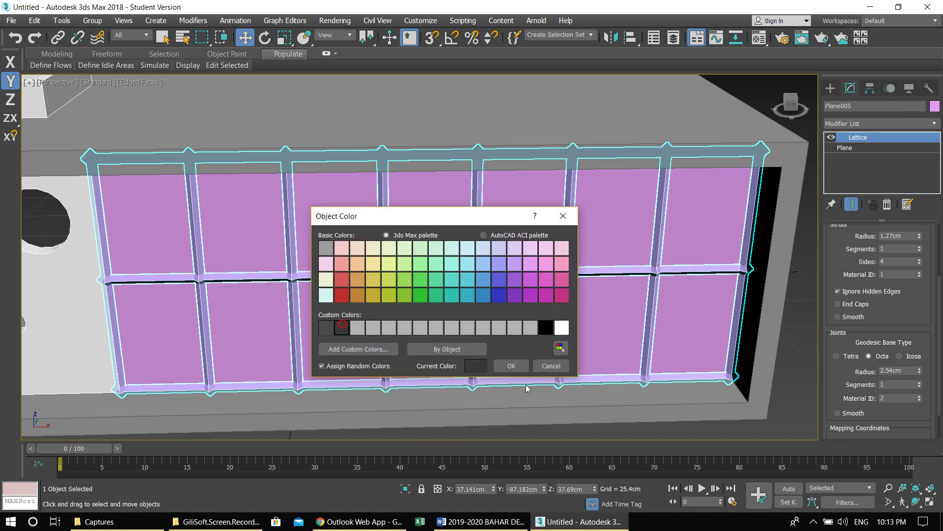
pyautogui.click(511, 366)
# Change the glazing plane's object color to pale blue, then deselect it and check the facade in the Perspective view
pyautogui.click(417, 204)
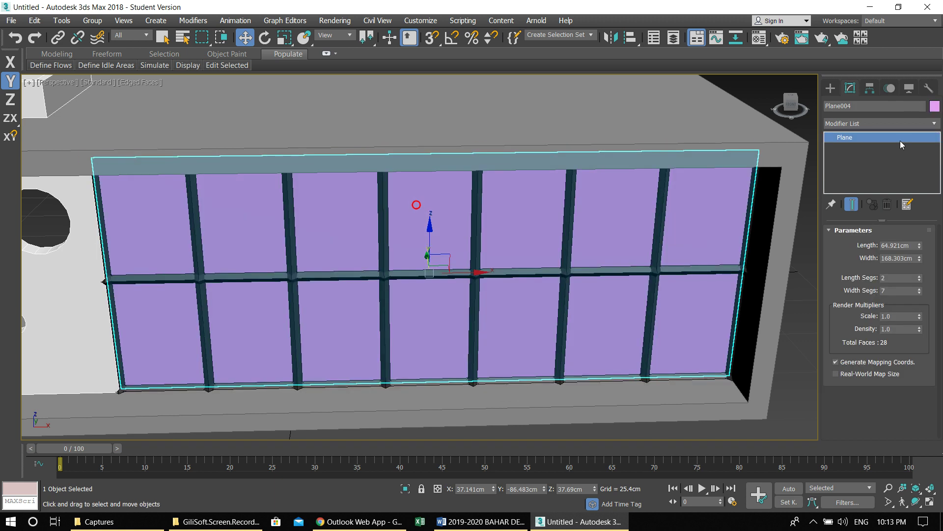
pyautogui.click(934, 107)
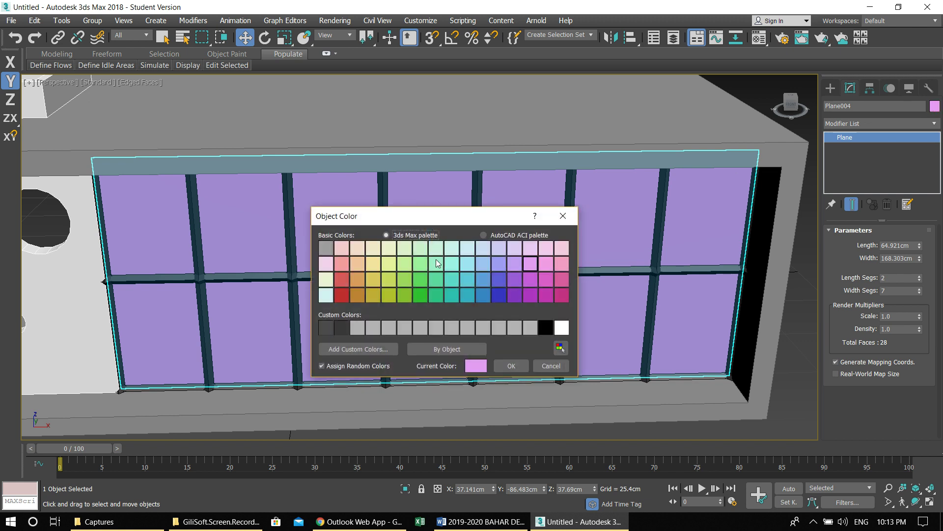
pyautogui.click(467, 248)
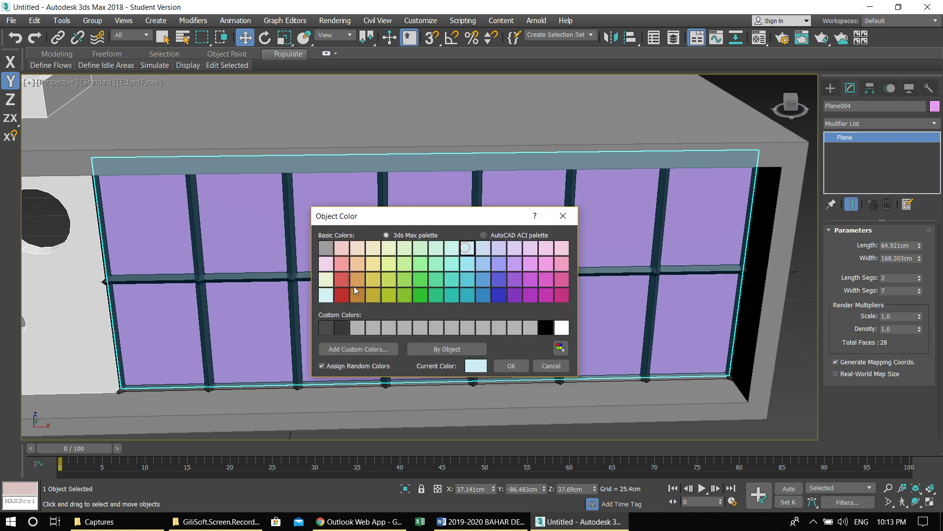
pyautogui.click(511, 365)
pyautogui.scroll(-5, 499, 320)
pyautogui.keyDown('alt'); pyautogui.moveTo(496, 324); pyautogui.dragTo(478, 358, button='middle'); pyautogui.keyUp('alt')
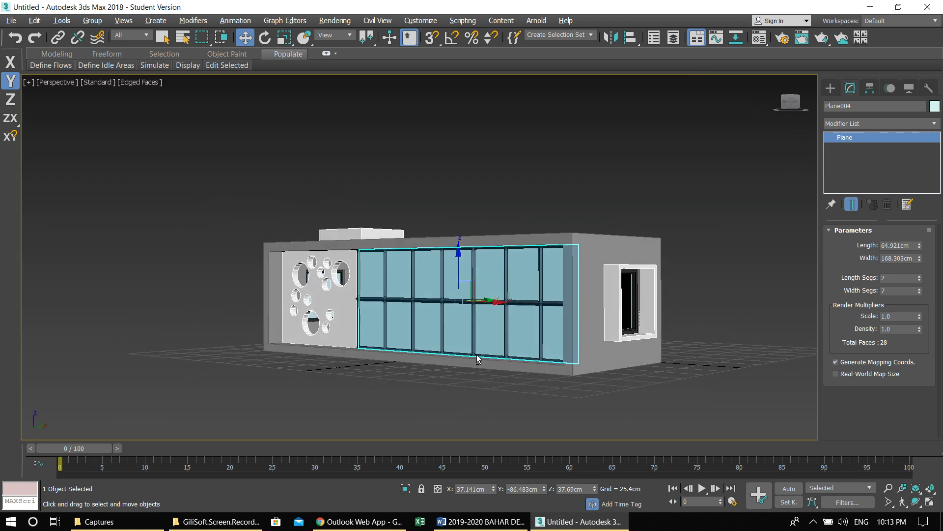
pyautogui.click(425, 192)
pyautogui.keyDown('alt'); pyautogui.moveTo(420, 173); pyautogui.dragTo(422, 345, button='middle'); pyautogui.keyUp('alt')
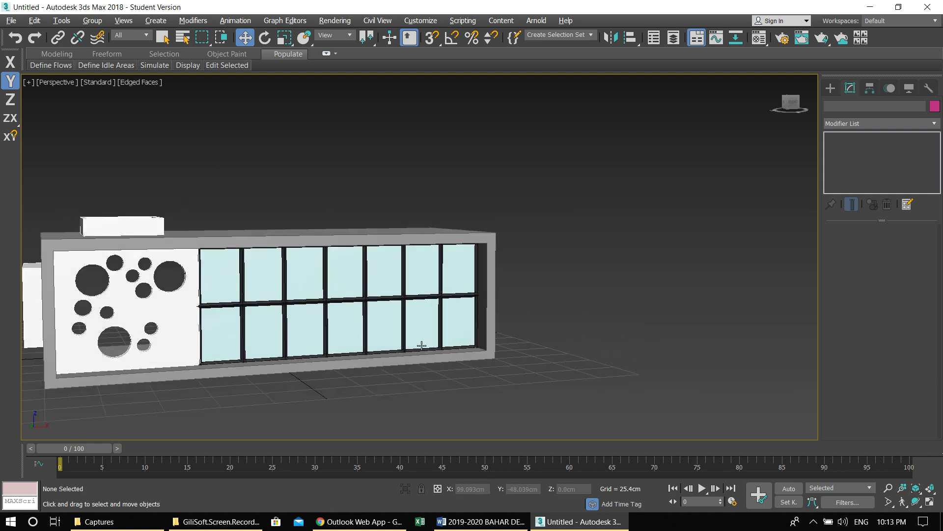
pyautogui.click(813, 522)
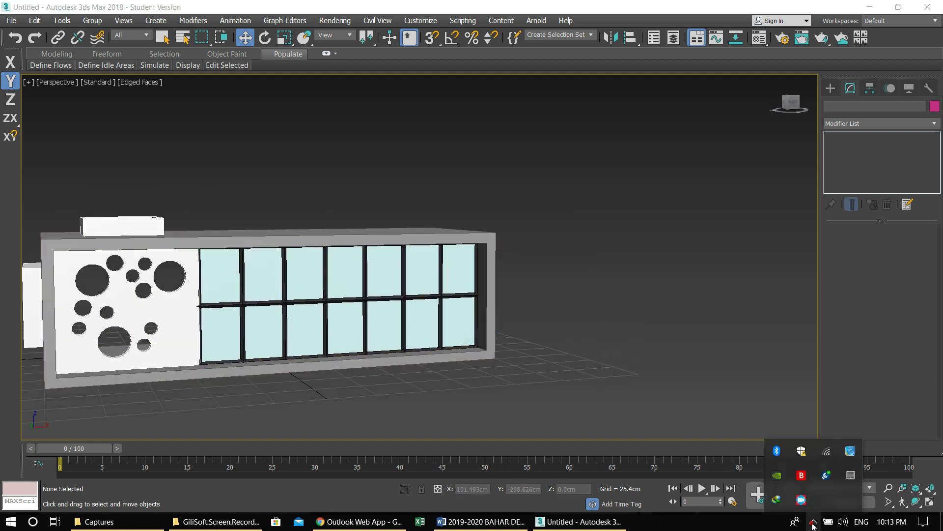
pyautogui.click(813, 522)
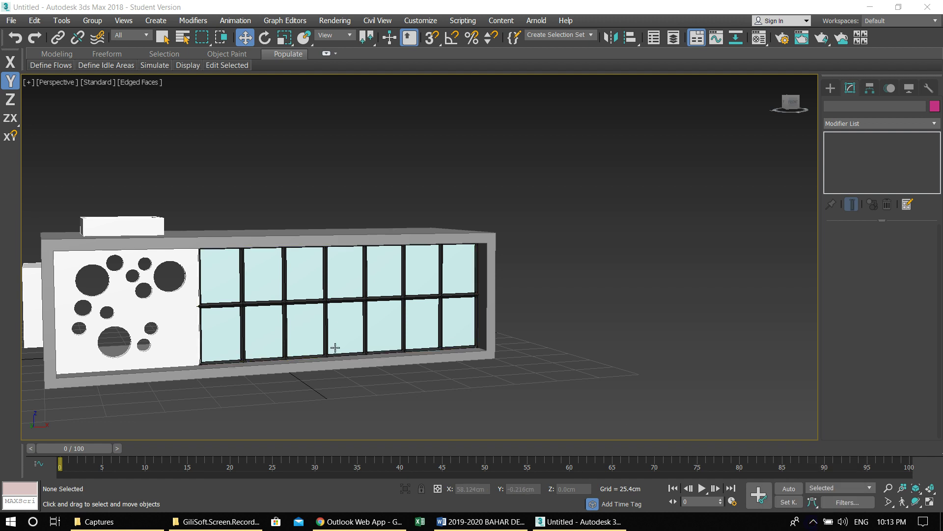
# Draw a tall narrow box about 66 by 2.2 cm and 8.5 cm deep in the Front view, beside the perforated panel
pyautogui.keyDown('alt'); pyautogui.moveTo(333, 343); pyautogui.dragTo(322, 322, button='middle'); pyautogui.keyUp('alt')
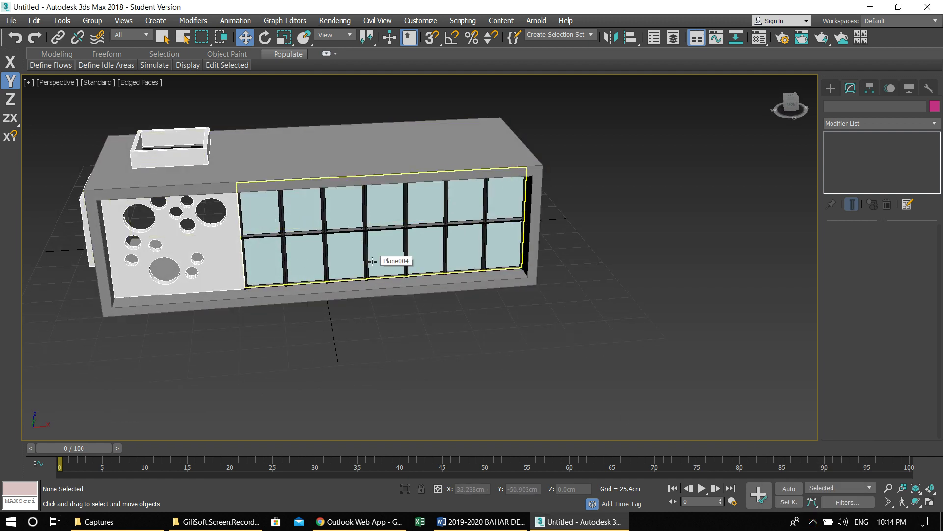
pyautogui.hotkey('alt', 'w')
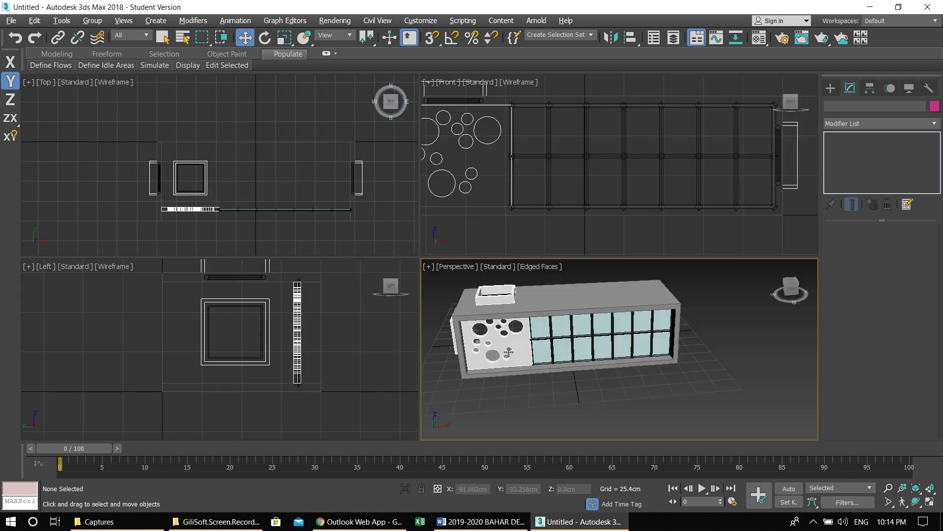
pyautogui.click(548, 173)
pyautogui.hotkey('alt', 'w')
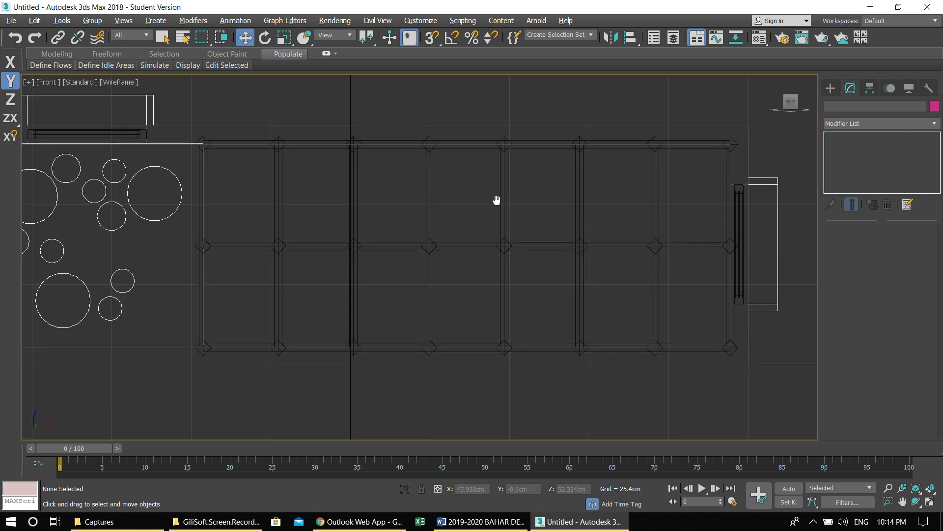
pyautogui.click(830, 88)
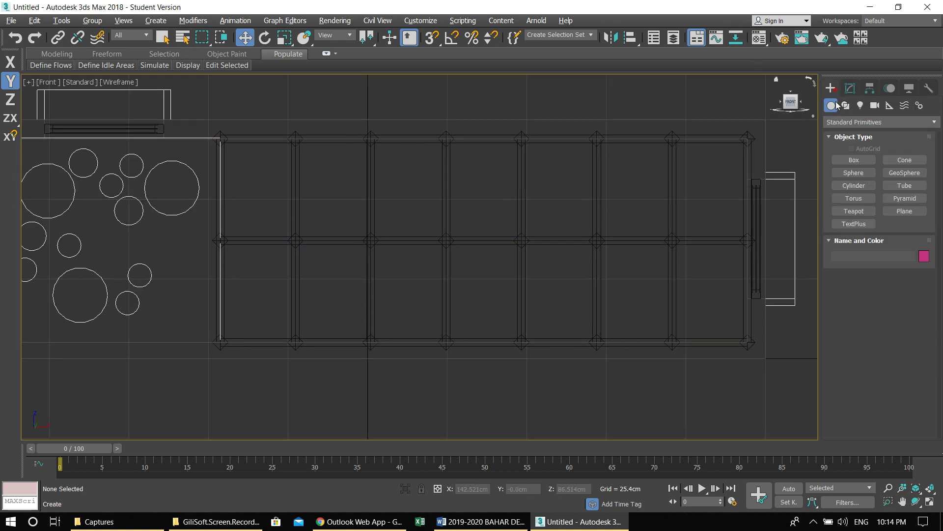
pyautogui.click(845, 159)
pyautogui.moveTo(232, 136); pyautogui.dragTo(237, 341)
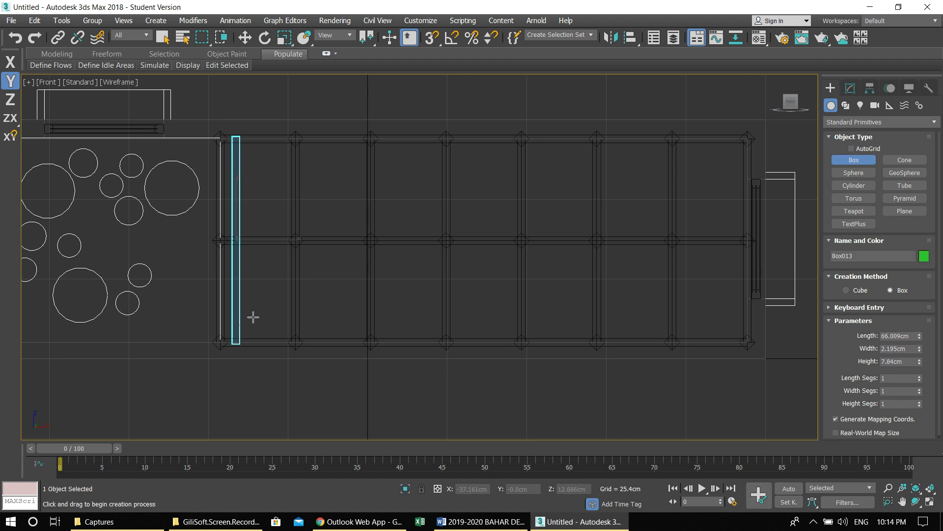
# Move the narrow box along Y in the Top view to just in front of the glazing frame, beside the perforated panel
pyautogui.hotkey('alt', 'w')
pyautogui.hotkey('alt', 'w')
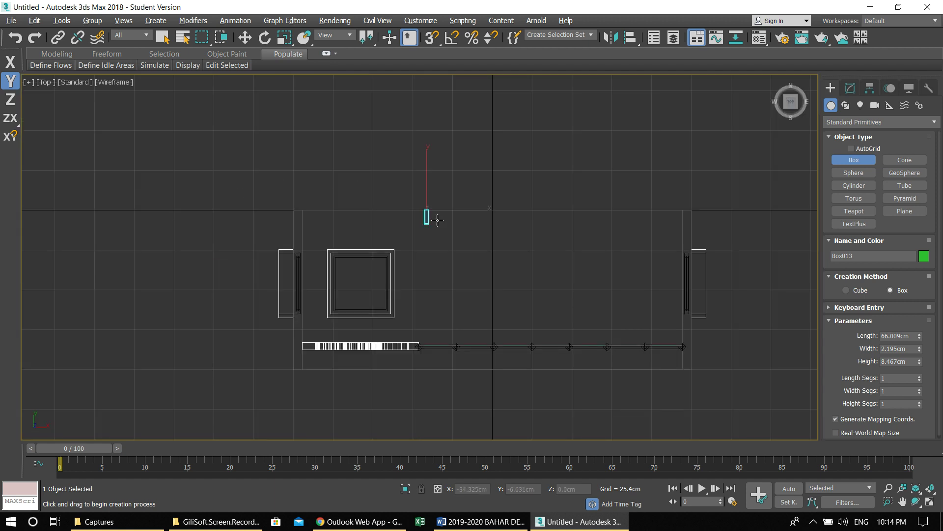
pyautogui.scroll(2, 413, 261)
pyautogui.scroll(-1, 413, 261)
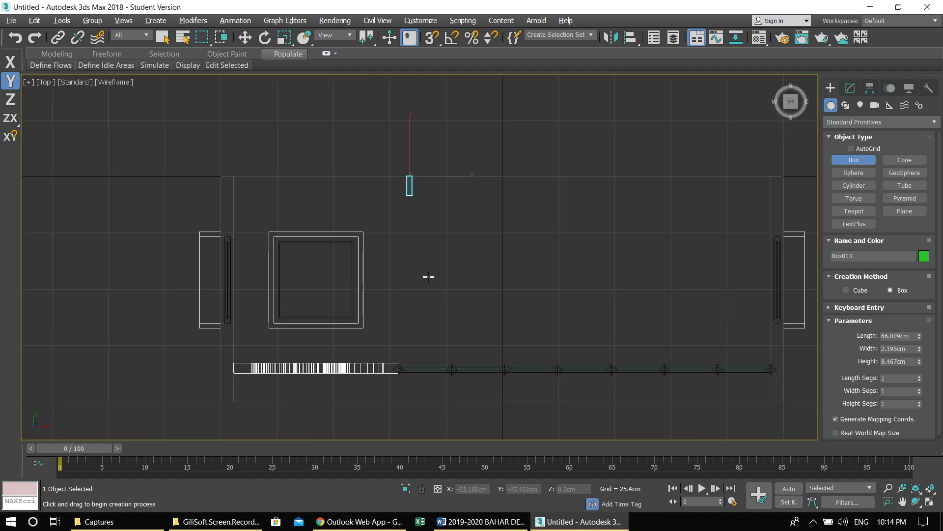
pyautogui.moveTo(427, 276); pyautogui.dragTo(385, 187, button='middle')
pyautogui.press('w')
pyautogui.moveTo(389, 84); pyautogui.dragTo(391, 281)
pyautogui.scroll(5, 384, 354)
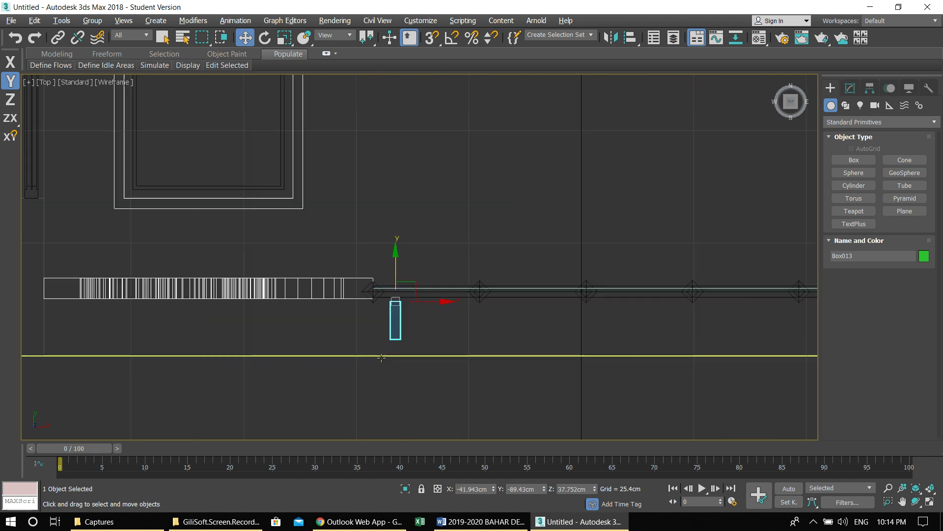
# Move the narrow box about 1.8 cm along Y away from the glazing frame and scale it along X to about 62 percent
pyautogui.moveTo(407, 203); pyautogui.dragTo(409, 218)
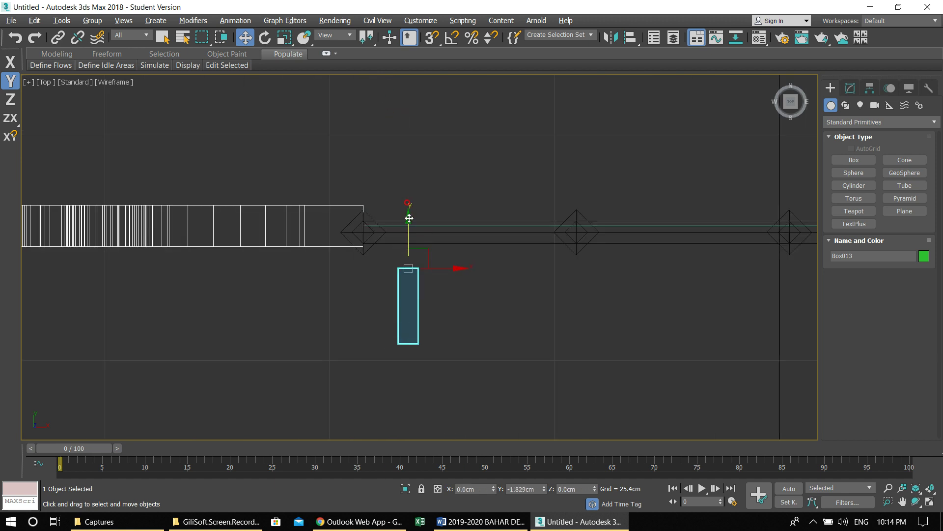
pyautogui.press('e')
pyautogui.press('r')
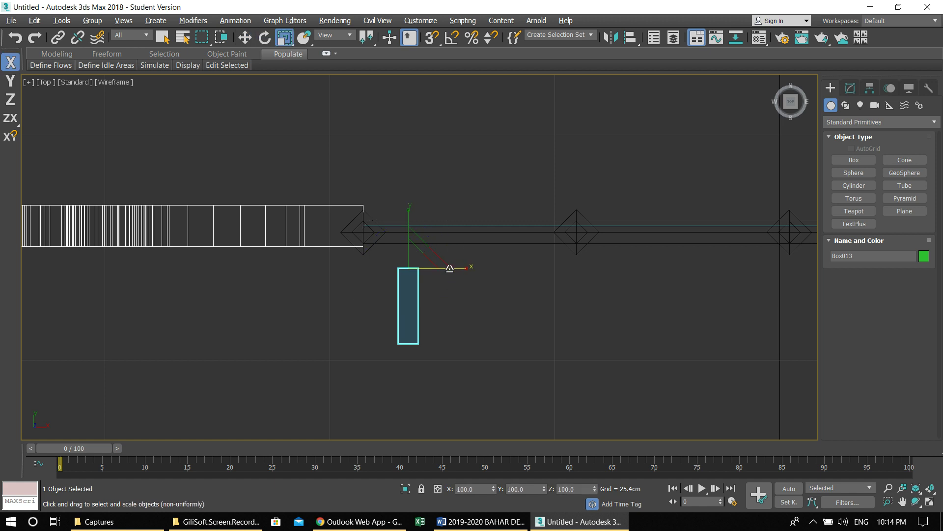
pyautogui.moveTo(453, 267); pyautogui.dragTo(433, 271)
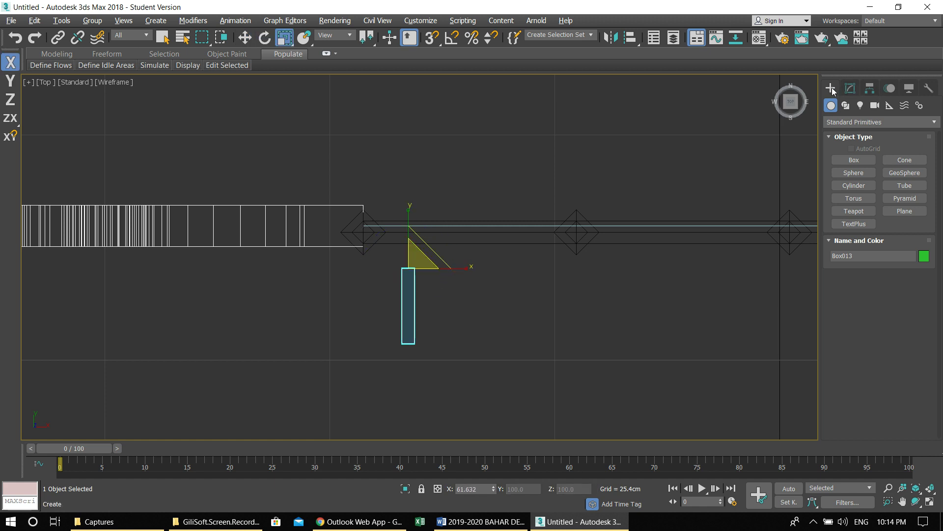
# Change the narrow box's object color to light orange
pyautogui.click(849, 88)
pyautogui.click(934, 107)
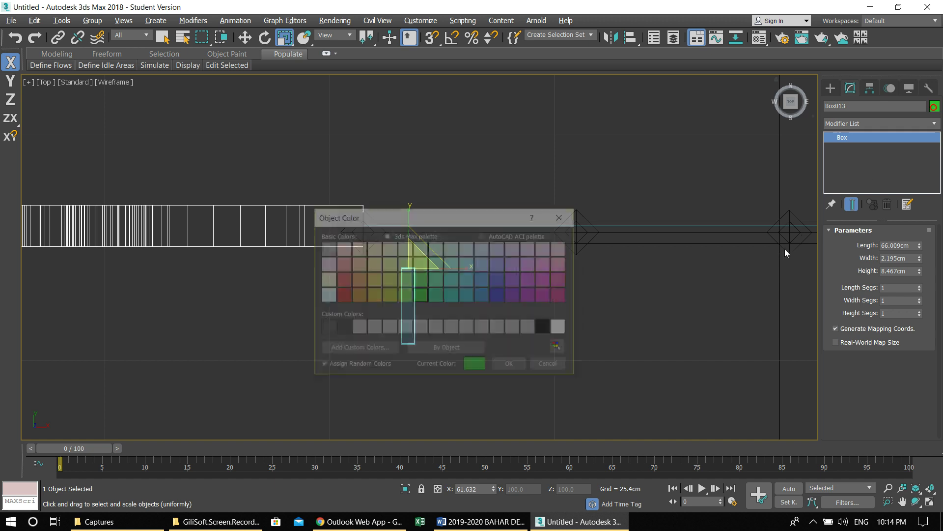
pyautogui.click(357, 263)
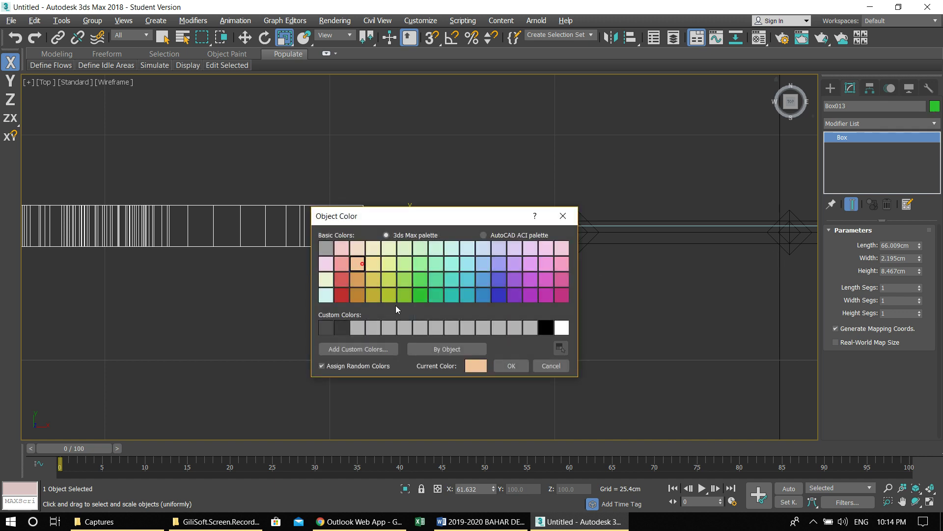
pyautogui.click(510, 365)
# Move the narrow box about 2.1 cm along X toward the perforated panel in the Top view
pyautogui.moveTo(445, 314); pyautogui.dragTo(408, 296, button='middle')
pyautogui.press('w')
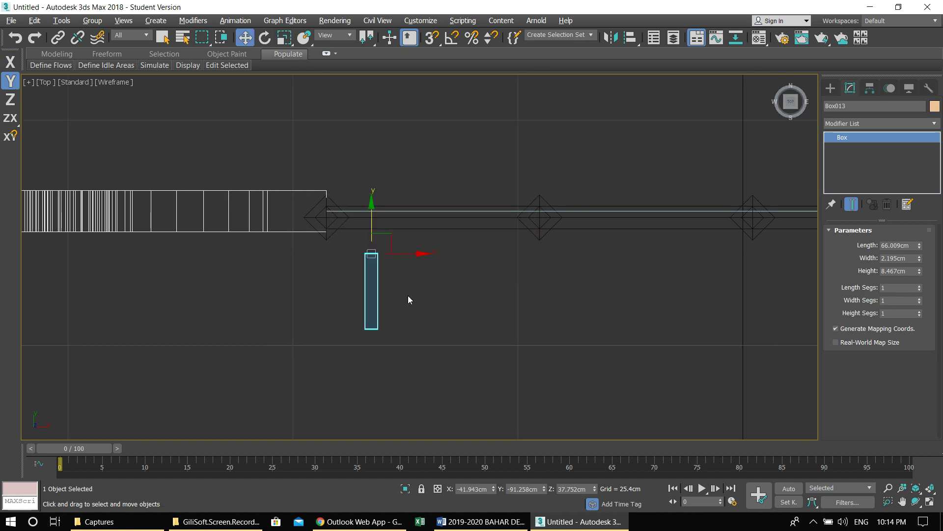
pyautogui.moveTo(423, 255); pyautogui.dragTo(405, 255)
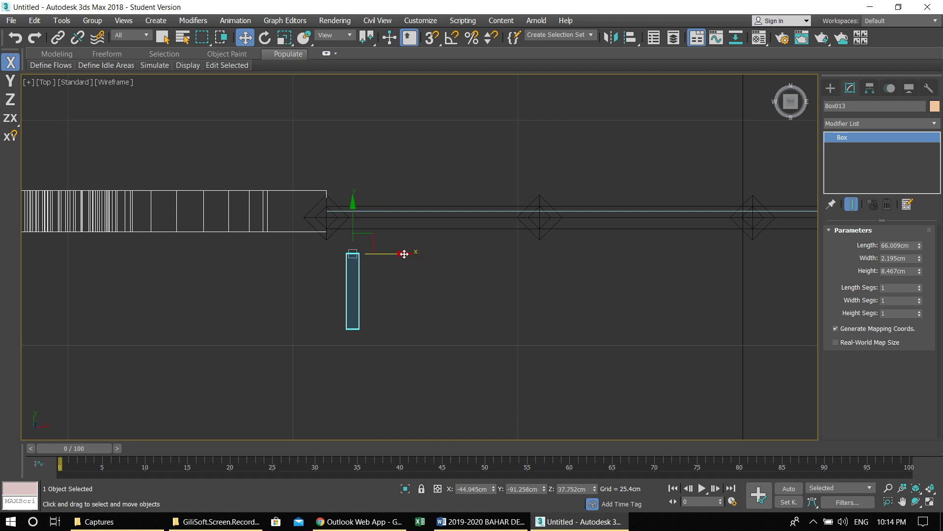
# Clone the fin along X in the Front view as four copies spaced about 2.6 cm apart
pyautogui.hotkey('alt', 'w')
pyautogui.hotkey('alt', 'w')
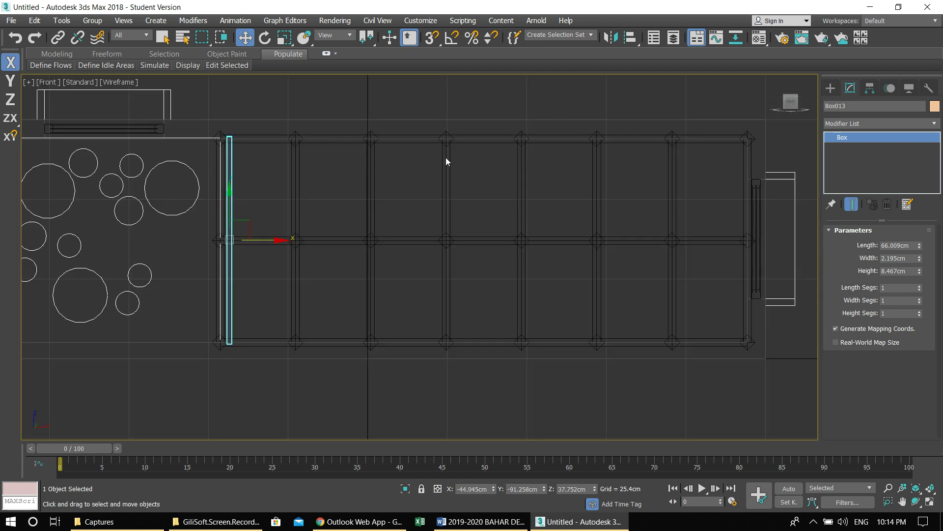
pyautogui.scroll(4, 256, 196)
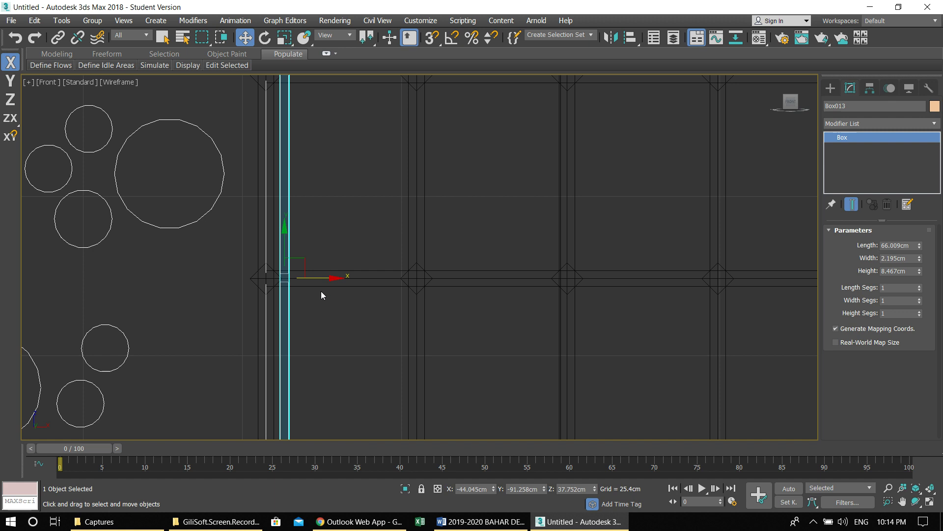
pyautogui.keyDown('shift'); pyautogui.moveTo(335, 279); pyautogui.dragTo(351, 278); pyautogui.keyUp('shift')
pyautogui.click(505, 267)
pyautogui.click(505, 267)
pyautogui.click(505, 267)
pyautogui.click(479, 313)
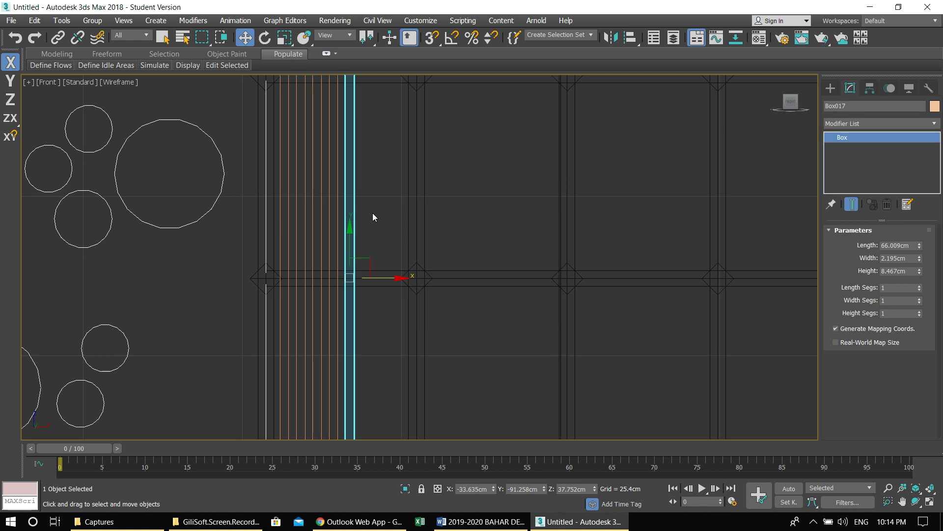
# Remove the last fin and clone the remaining four together along X as six copies, one lattice bay apart, then deselect them
pyautogui.moveTo(373, 202); pyautogui.dragTo(439, 222, button='middle')
pyautogui.moveTo(350, 192)
pyautogui.mouseDown()
pyautogui.moveTo(423, 193)
pyautogui.moveTo(349, 176)
pyautogui.moveTo(358, 186)
pyautogui.mouseUp()
pyautogui.scroll(-4, 307, 235)
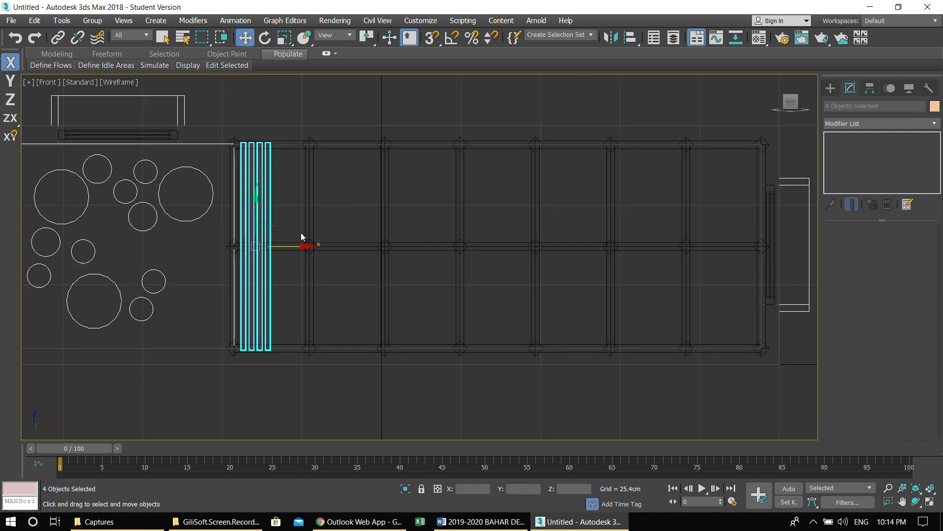
pyautogui.keyDown('shift'); pyautogui.moveTo(308, 246); pyautogui.dragTo(385, 247); pyautogui.keyUp('shift')
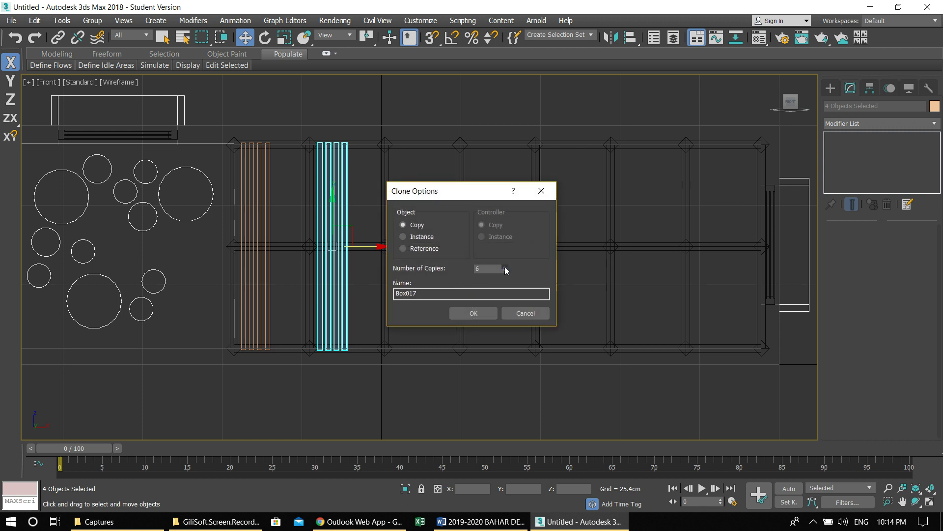
pyautogui.click(474, 313)
pyautogui.moveTo(544, 289); pyautogui.dragTo(484, 286, button='middle')
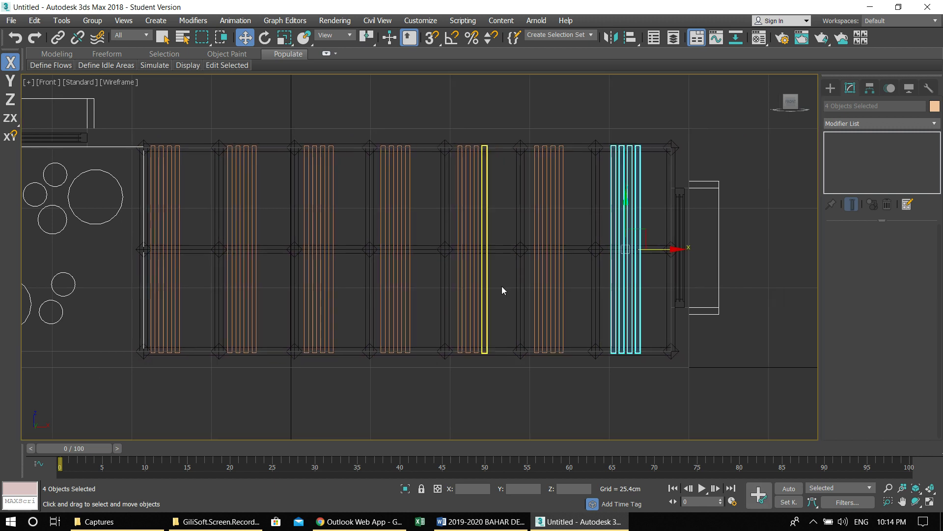
pyautogui.click(481, 116)
# In the Perspective view, move the two fins of the fifth cluster nearest the perforated panel along X toward the fourth cluster
pyautogui.hotkey('alt', 'w')
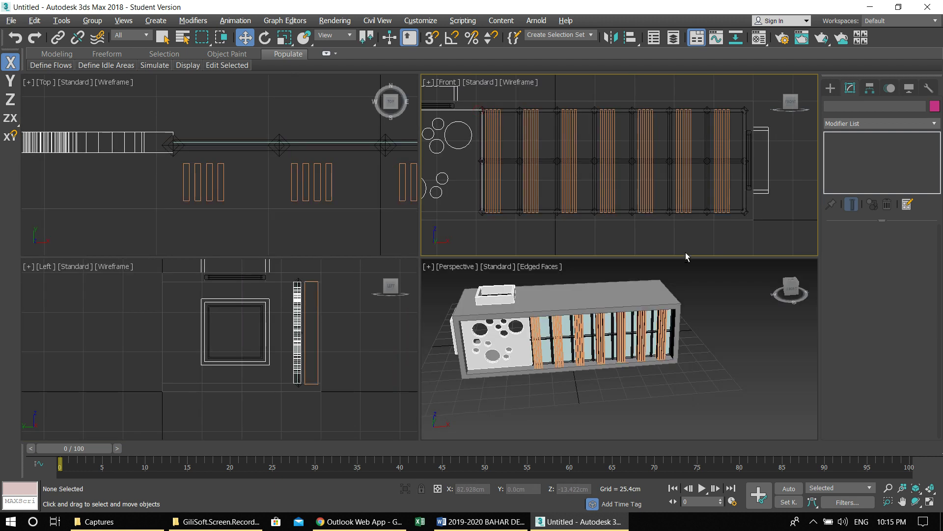
pyautogui.hotkey('alt', 'w')
pyautogui.keyDown('alt'); pyautogui.moveTo(482, 314); pyautogui.dragTo(492, 322, button='middle'); pyautogui.keyUp('alt')
pyautogui.scroll(5, 493, 322)
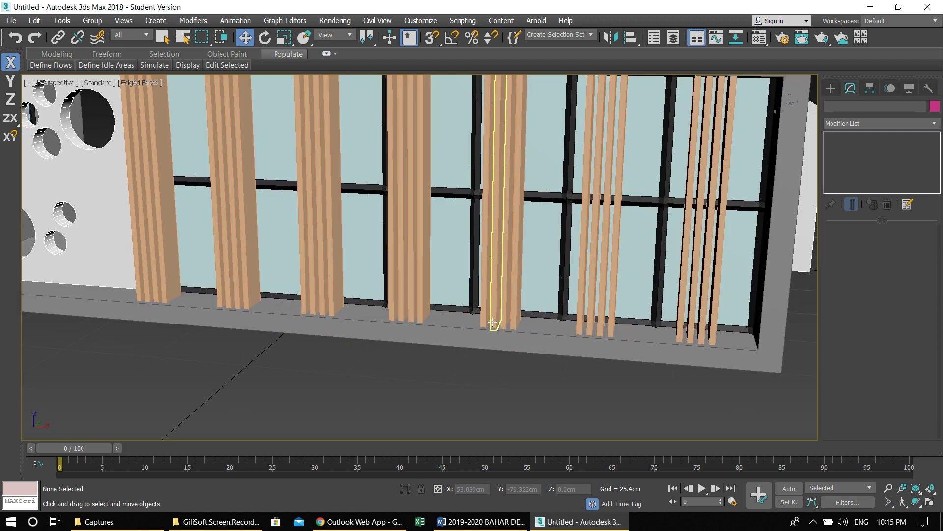
pyautogui.click(492, 322)
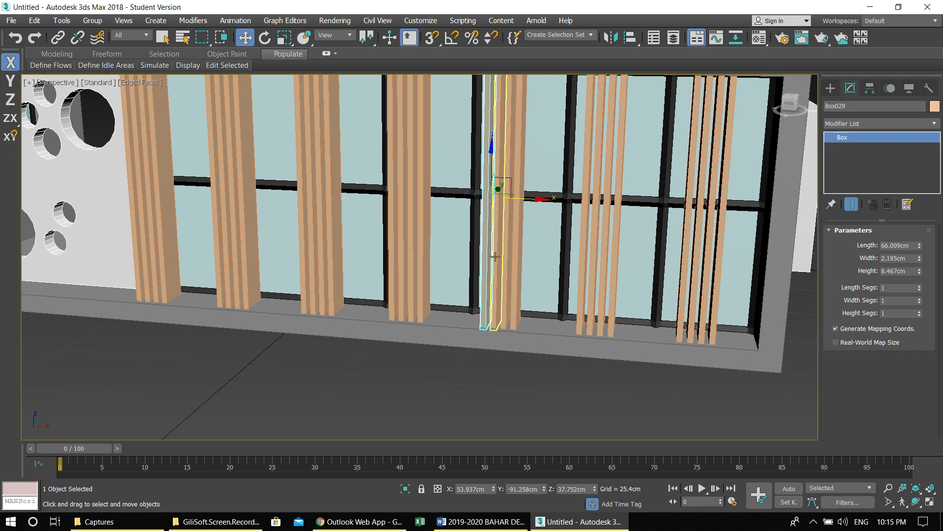
pyautogui.keyDown('ctrl'); pyautogui.click(494, 216); pyautogui.keyUp('ctrl')
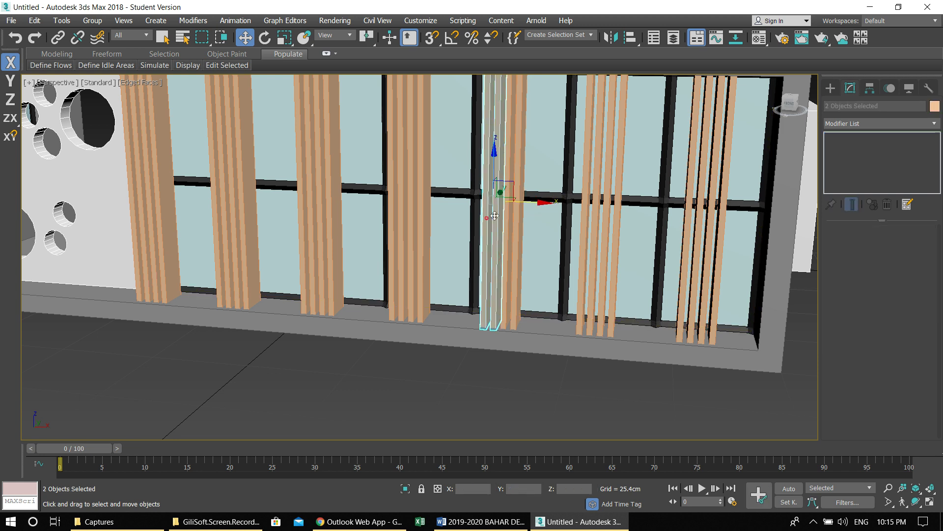
# Move the last two fins of the sixth cluster along X toward the seventh cluster, then deselect them
pyautogui.click(603, 247)
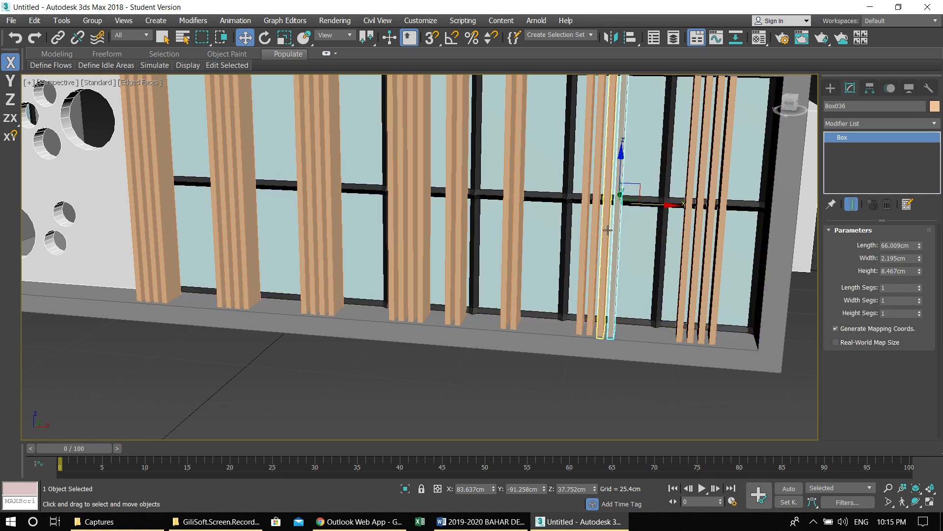
pyautogui.keyDown('ctrl'); pyautogui.click(620, 223); pyautogui.keyUp('ctrl')
pyautogui.moveTo(663, 207); pyautogui.dragTo(681, 208)
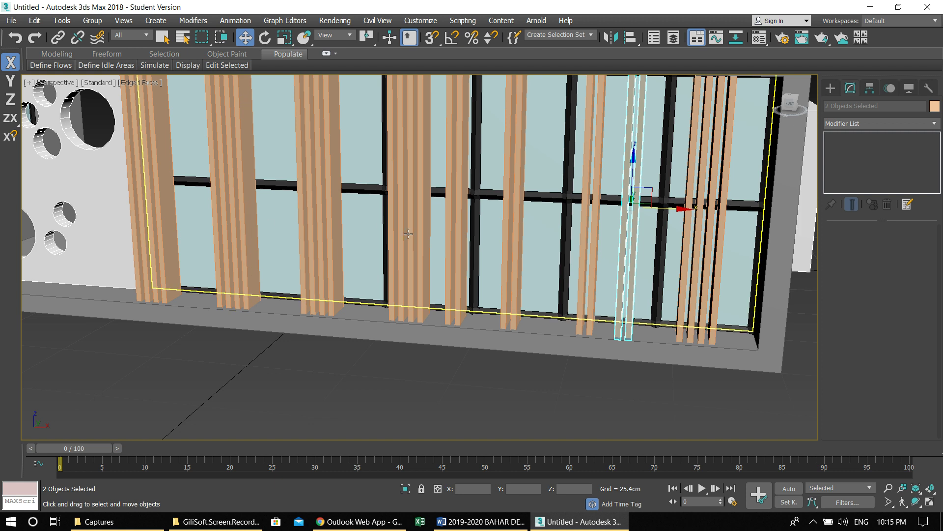
pyautogui.scroll(-5, 462, 279)
pyautogui.click(312, 302)
pyautogui.keyDown('alt'); pyautogui.moveTo(417, 331); pyautogui.dragTo(334, 295, button='middle'); pyautogui.keyUp('alt')
pyautogui.scroll(-3, 337, 297)
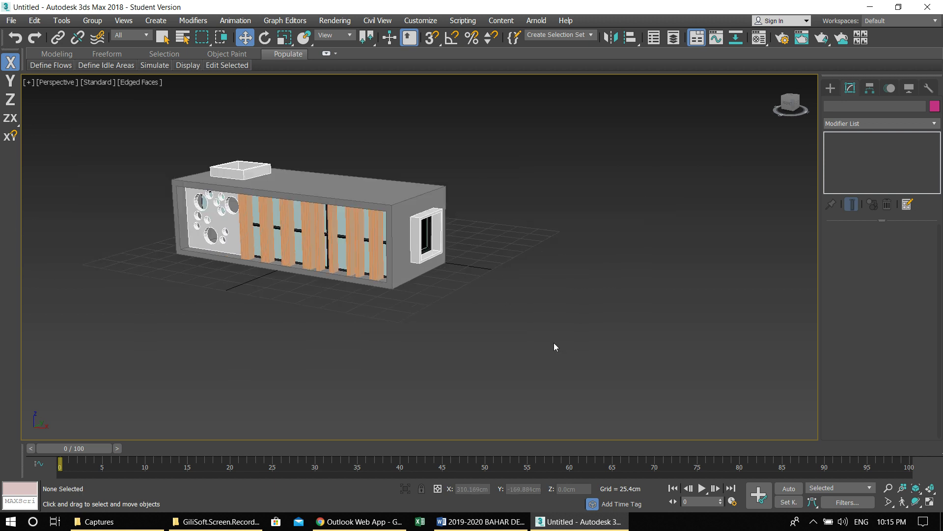
# Select the whole building and mirror it about the Y axis in the Top view as a copy
pyautogui.moveTo(114, 113); pyautogui.dragTo(115, 115)
pyautogui.keyDown('alt'); pyautogui.moveTo(295, 271); pyautogui.dragTo(355, 293, button='middle'); pyautogui.keyUp('alt')
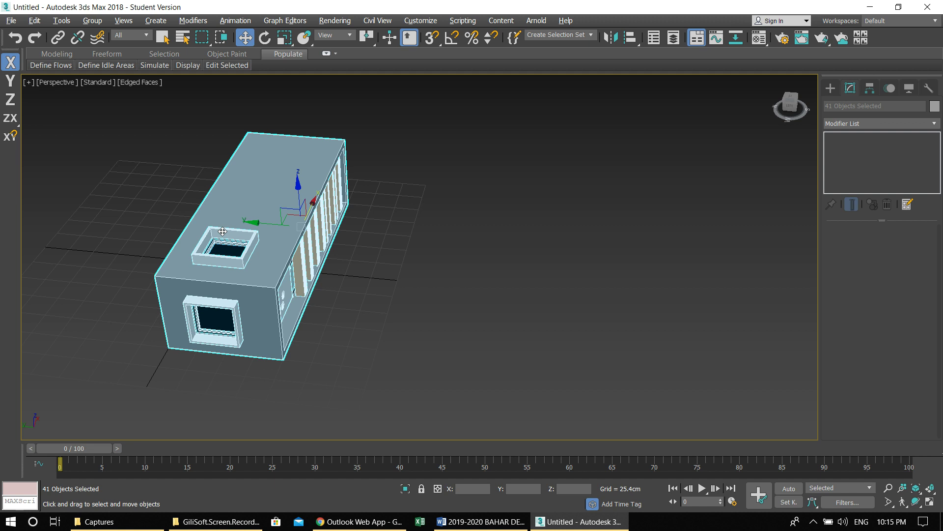
pyautogui.hotkey('alt', 'w')
pyautogui.scroll(4, 299, 204)
pyautogui.scroll(-4, 300, 207)
pyautogui.moveTo(314, 162); pyautogui.dragTo(248, 166, button='middle')
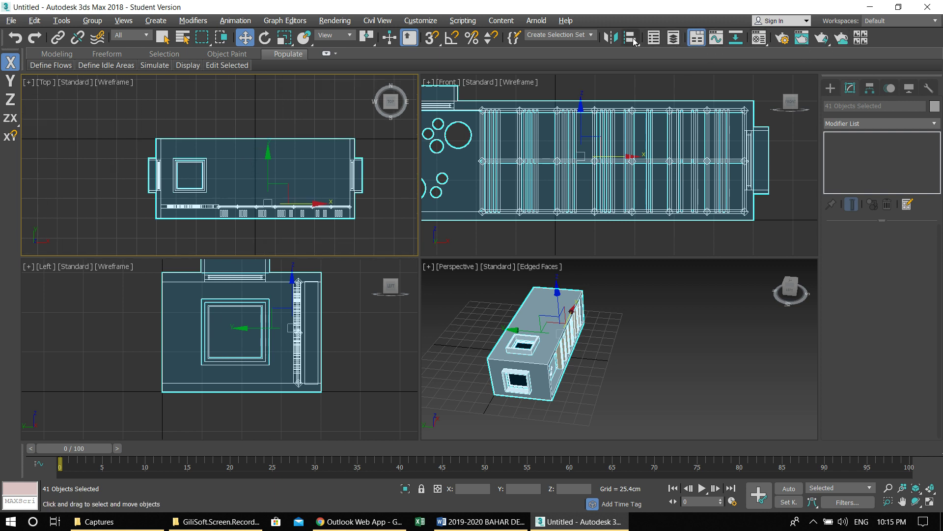
pyautogui.click(614, 38)
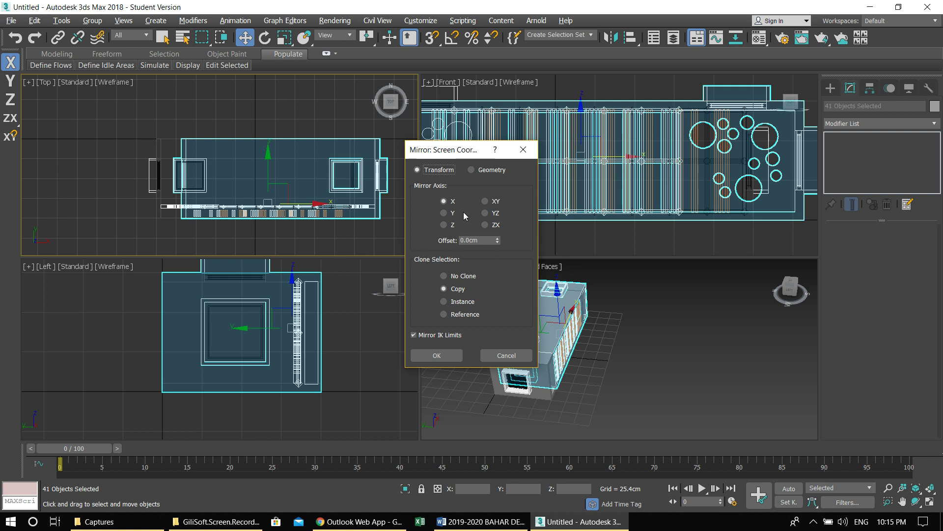
pyautogui.click(444, 213)
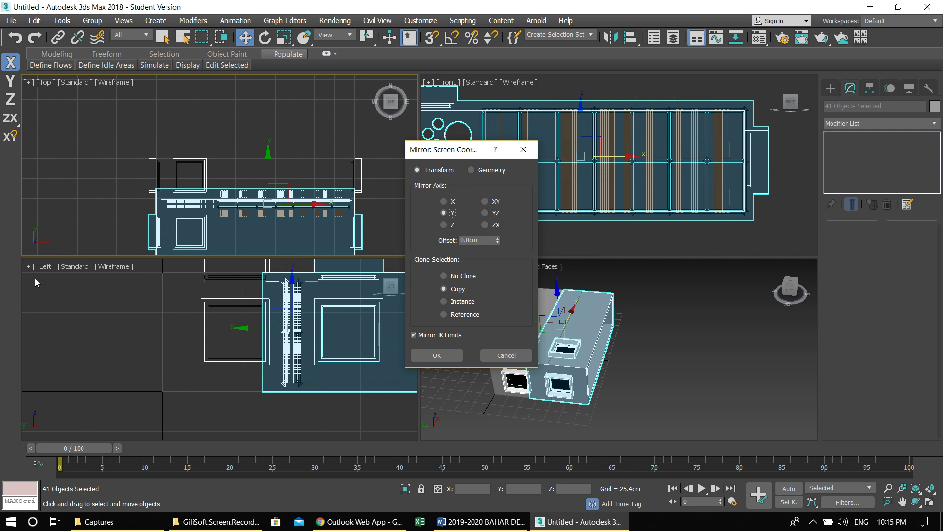
pyautogui.click(449, 356)
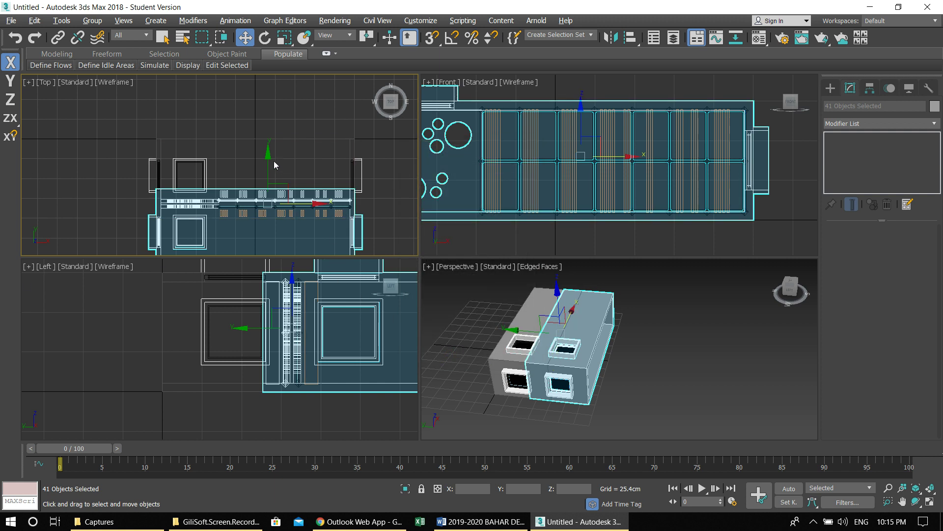
# Move the mirrored building along Y behind the original and vertex-snap its rear corner to the original's rear corner
pyautogui.moveTo(269, 158); pyautogui.dragTo(271, 50)
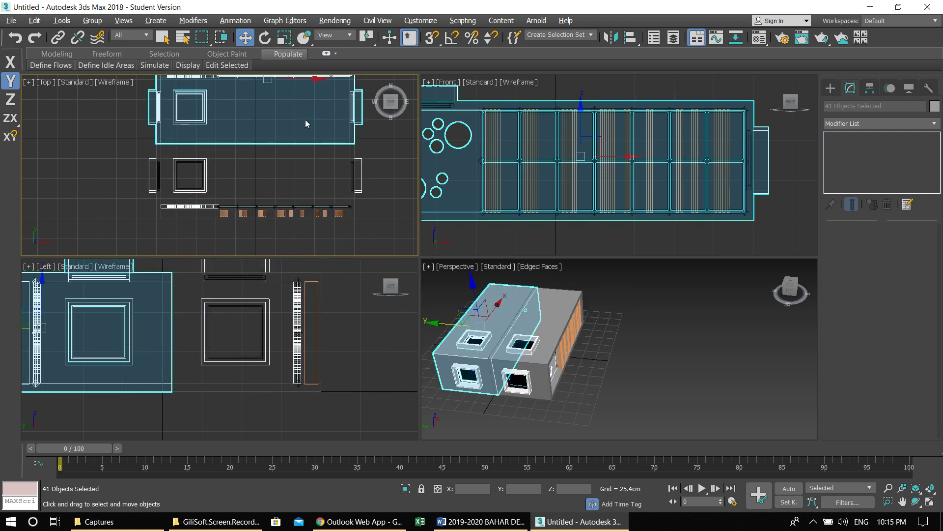
pyautogui.scroll(5, 345, 150)
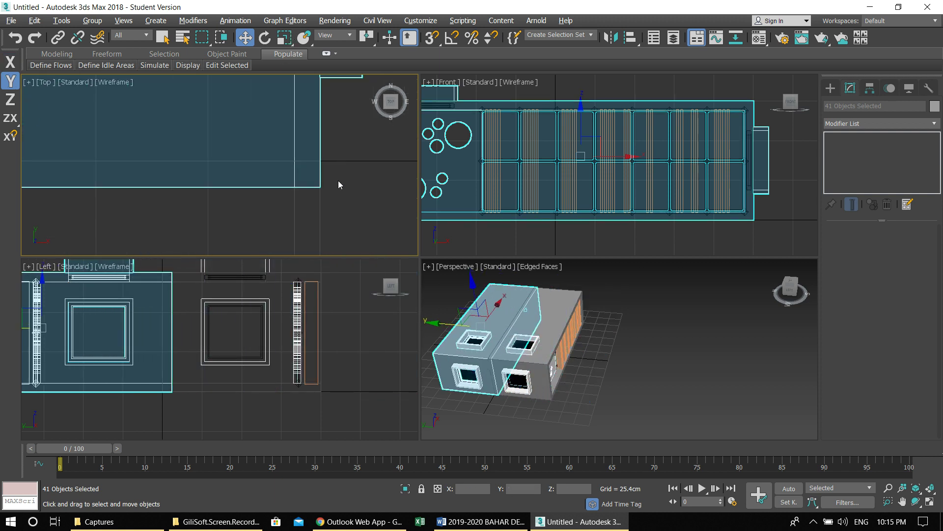
pyautogui.press('s')
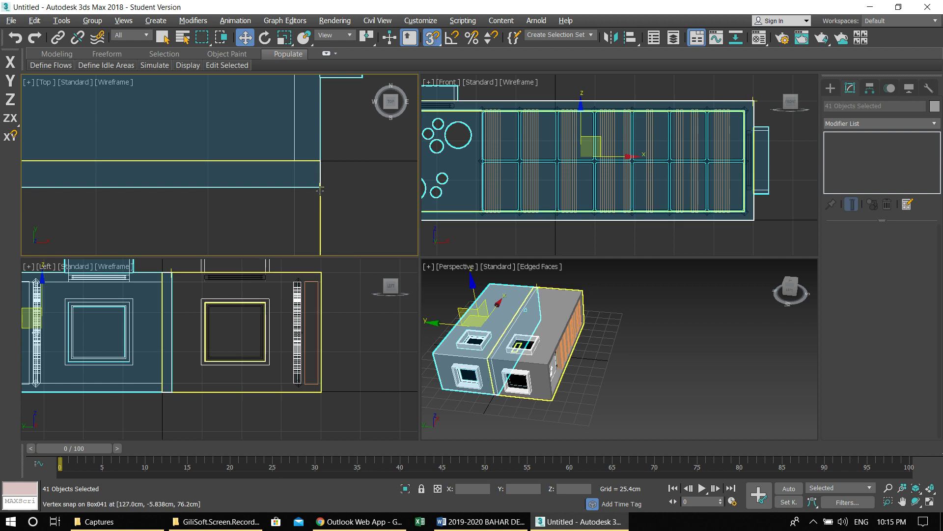
pyautogui.moveTo(320, 187); pyautogui.dragTo(320, 161)
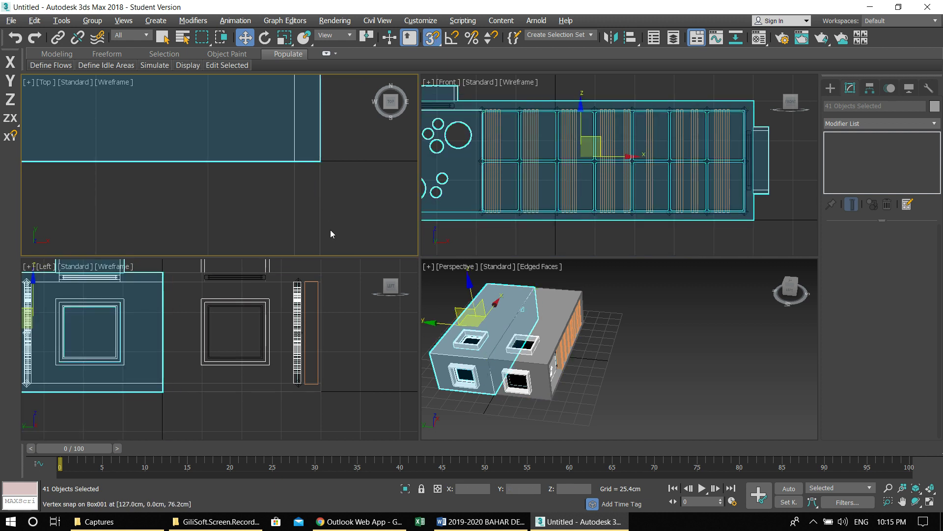
# Deselect the mirrored building and examine the joined units from both facade sides in the Perspective view
pyautogui.rightClick(614, 354)
pyautogui.hotkey('alt', 'w')
pyautogui.click(350, 314)
pyautogui.scroll(2, 357, 313)
pyautogui.keyDown('alt'); pyautogui.moveTo(304, 308); pyautogui.dragTo(342, 178, button='middle'); pyautogui.keyUp('alt')
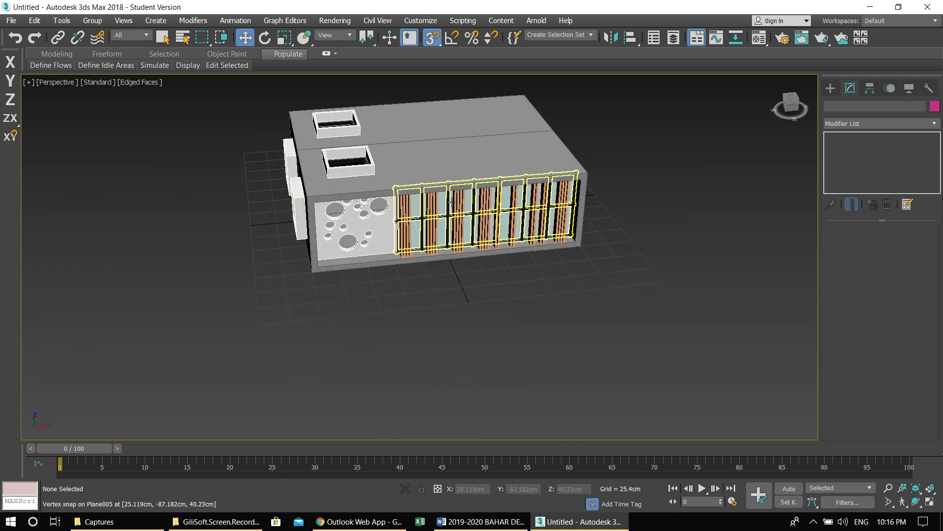
pyautogui.keyDown('alt'); pyautogui.moveTo(452, 202); pyautogui.dragTo(447, 236, button='middle'); pyautogui.keyUp('alt')
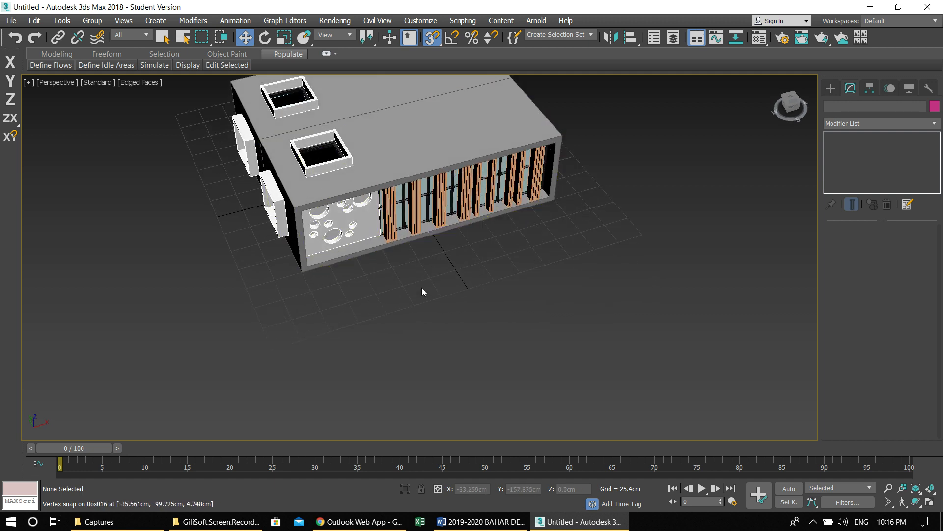
pyautogui.keyDown('alt'); pyautogui.moveTo(354, 290); pyautogui.dragTo(555, 203, button='middle'); pyautogui.keyUp('alt')
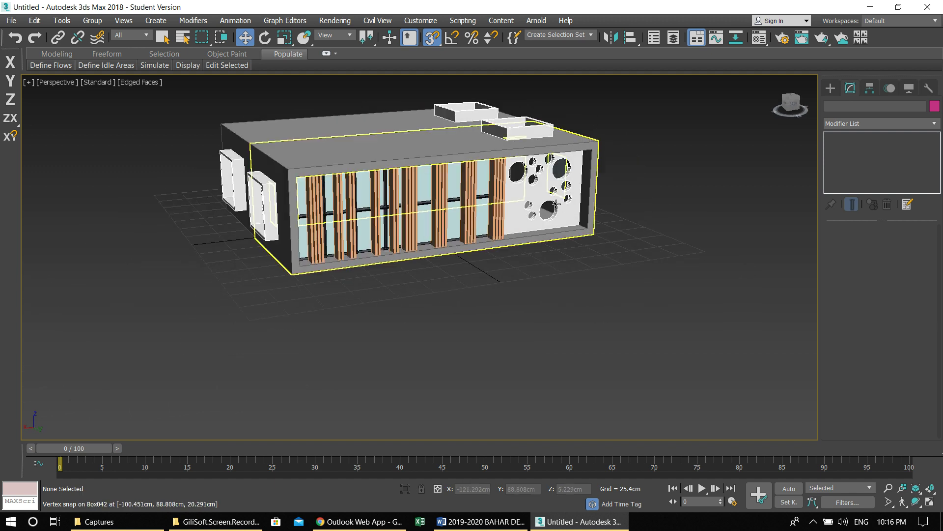
pyautogui.scroll(-3, 418, 294)
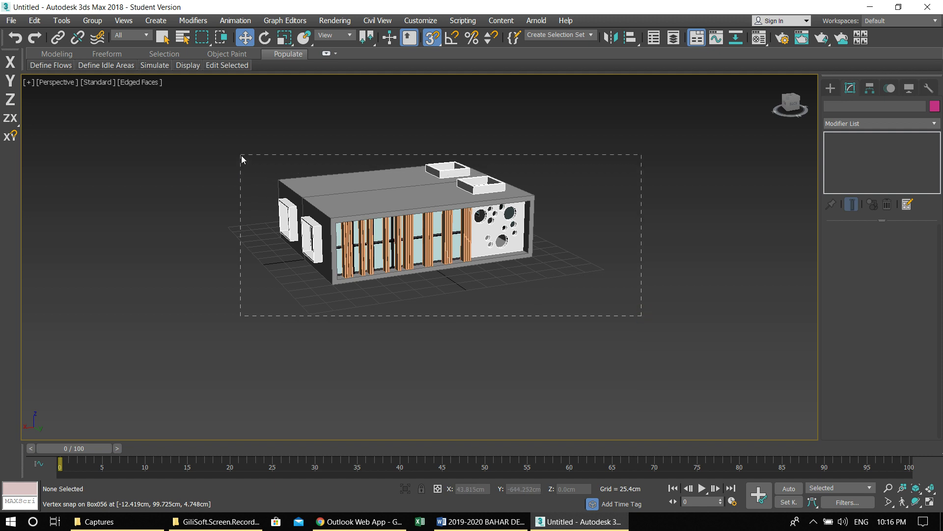
# Select the whole joined pair and copy it straight up about 81 cm in the Left view as a second storey
pyautogui.moveTo(240, 155); pyautogui.dragTo(241, 156)
pyautogui.scroll(3, 384, 236)
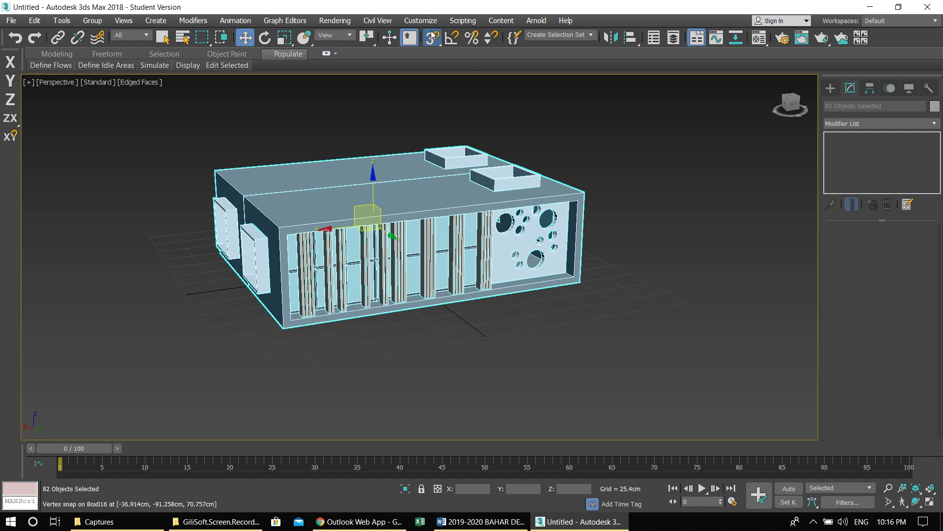
pyautogui.hotkey('alt', 'w')
pyautogui.rightClick(335, 332)
pyautogui.hotkey('alt', 'w')
pyautogui.moveTo(333, 218); pyautogui.dragTo(421, 236, button='middle')
pyautogui.scroll(-3, 519, 268)
pyautogui.scroll(2, 425, 233)
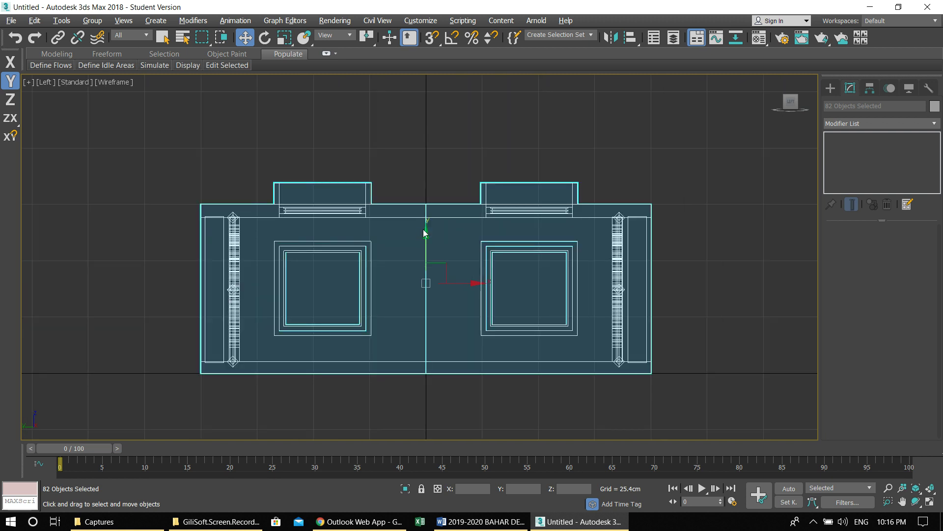
pyautogui.keyDown('shift'); pyautogui.moveTo(426, 235); pyautogui.dragTo(428, 50); pyautogui.keyUp('shift')
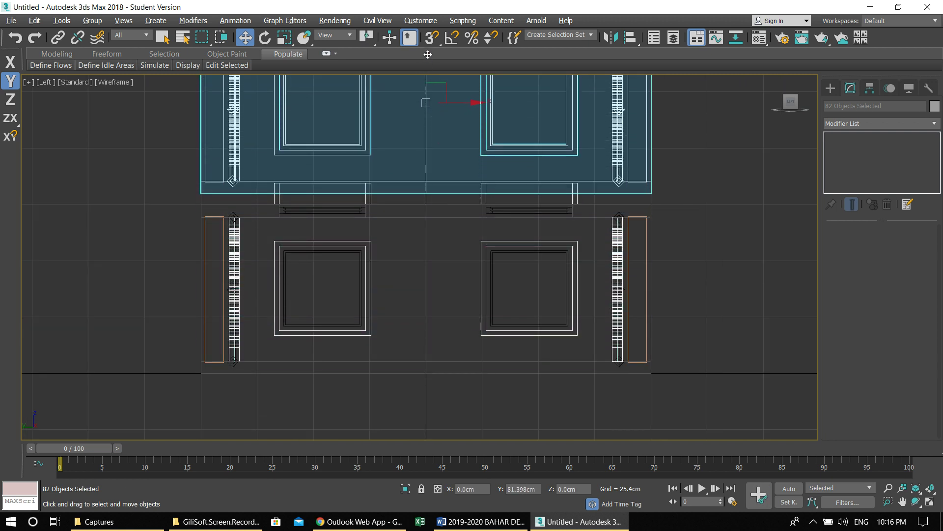
pyautogui.click(473, 314)
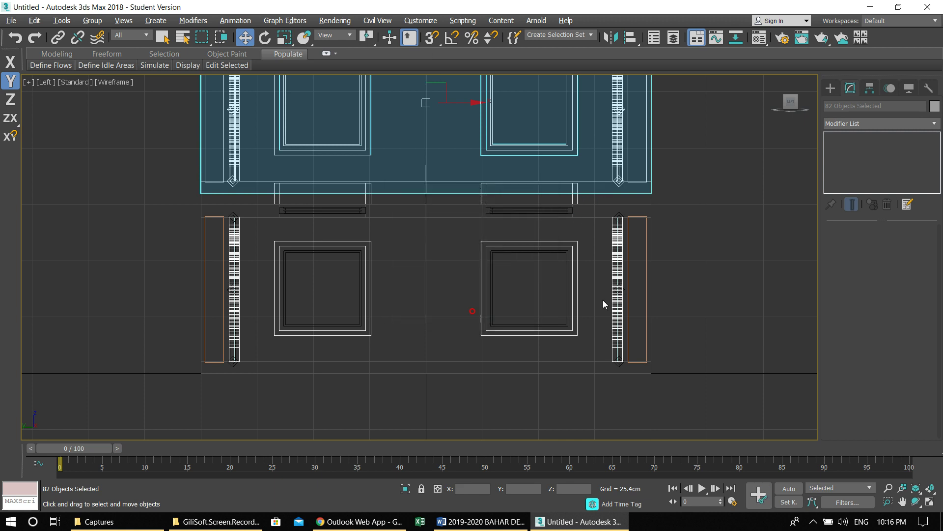
# Lower the upper copy and vertex-snap its bottom corner to the top corner of the pair below
pyautogui.scroll(2, 602, 303)
pyautogui.press('s')
pyautogui.scroll(3, 545, 231)
pyautogui.moveTo(532, 207); pyautogui.dragTo(530, 225)
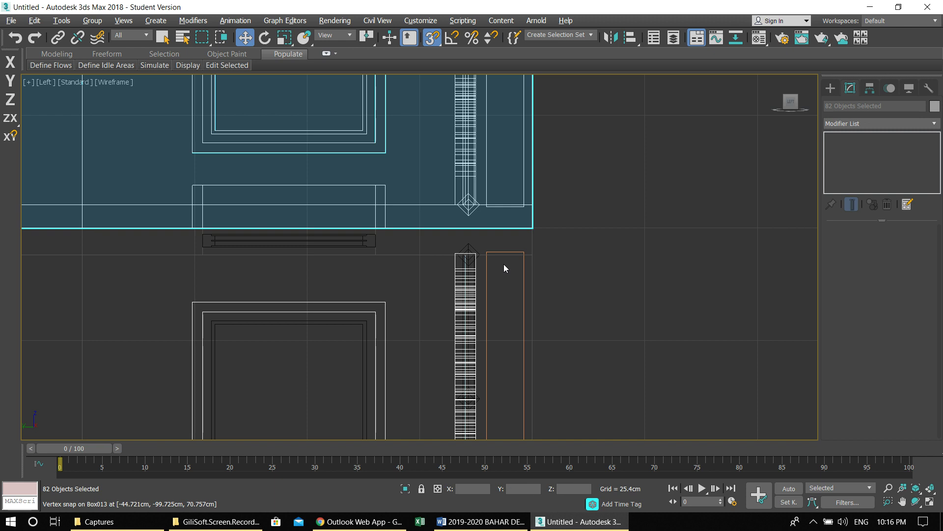
# Move the upper pair along X in the Top view, without snapping, so it overhangs one end of the lower pair
pyautogui.hotkey('alt', 'w')
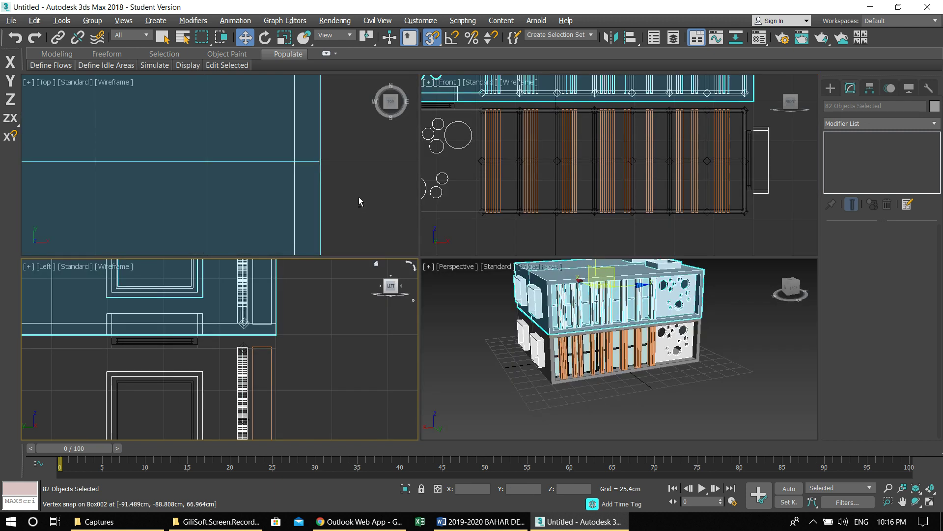
pyautogui.hotkey('alt', 'w')
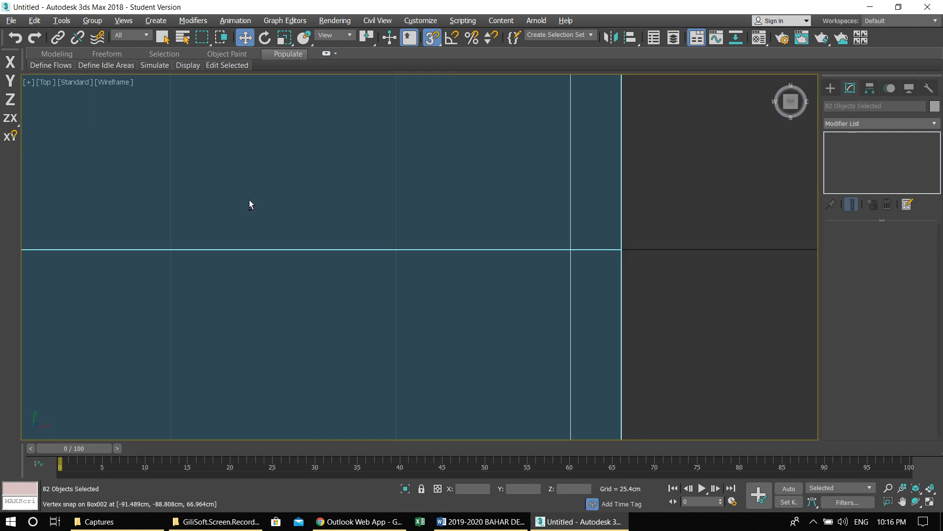
pyautogui.scroll(-10, 372, 221)
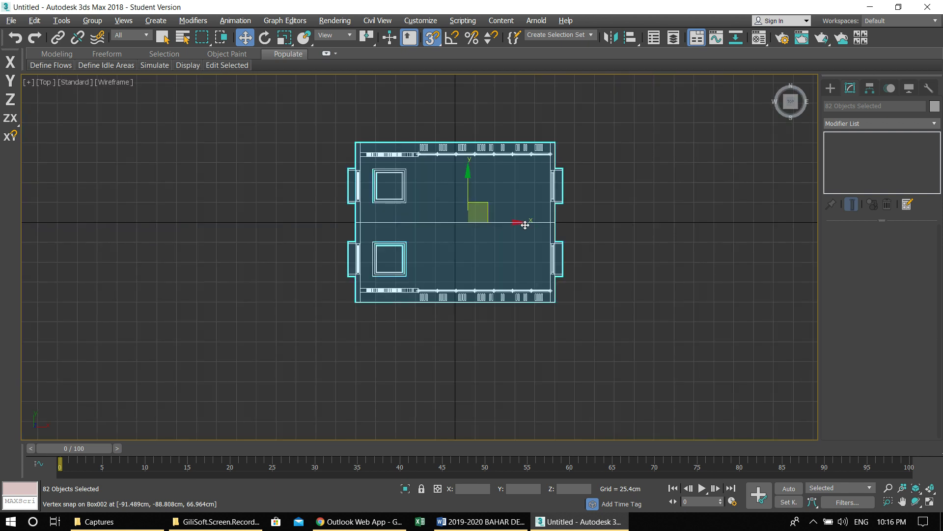
pyautogui.scroll(5, 465, 226)
pyautogui.moveTo(439, 218); pyautogui.dragTo(515, 257)
pyautogui.rightClick(510, 261)
pyautogui.moveTo(453, 250); pyautogui.dragTo(529, 250, button='middle')
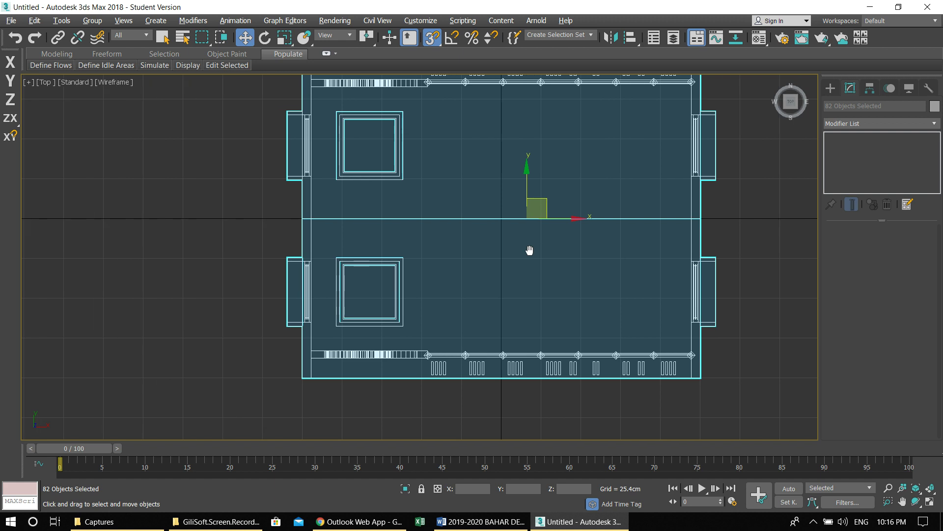
pyautogui.moveTo(578, 218); pyautogui.dragTo(695, 217)
pyautogui.rightClick(625, 218)
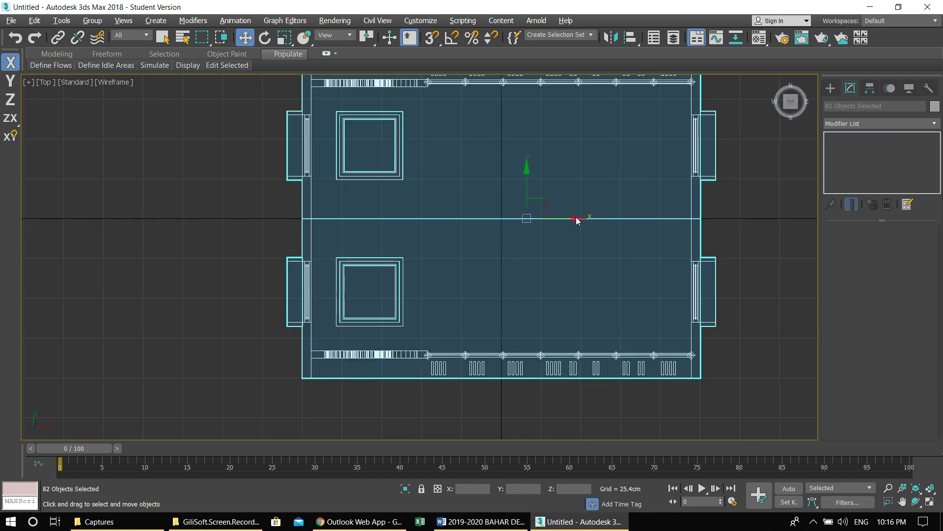
pyautogui.moveTo(573, 217)
pyautogui.keyDown('shift'); pyautogui.mouseDown()
pyautogui.moveTo(698, 219)
pyautogui.moveTo(669, 227)
pyautogui.mouseUp(); pyautogui.keyUp('shift')
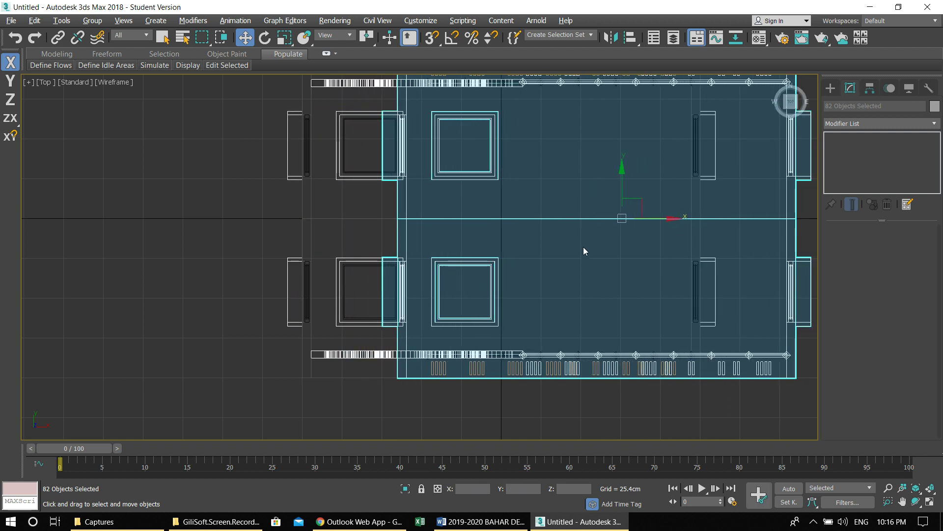
pyautogui.moveTo(554, 253); pyautogui.dragTo(435, 274, button='middle')
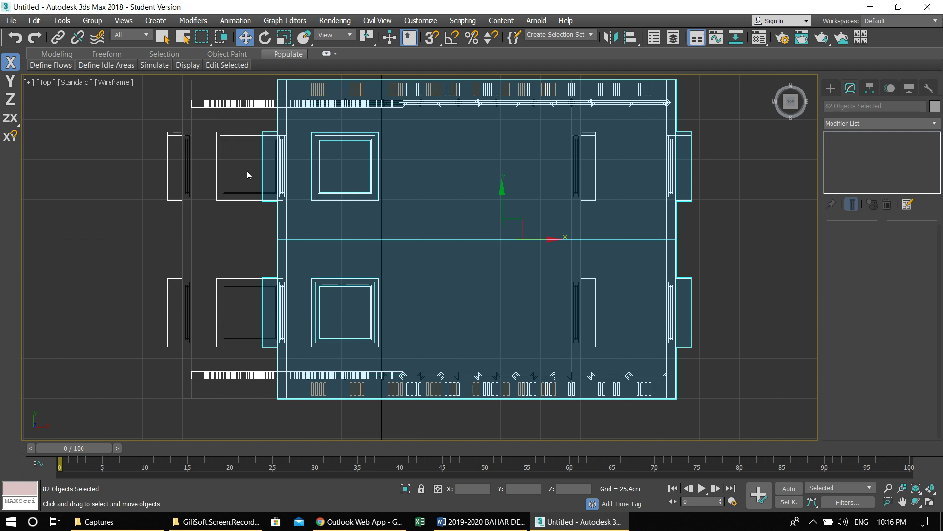
# Try to rotate the upper pair freely about the Z axis in the Top view, then undo the rotation
pyautogui.press('e')
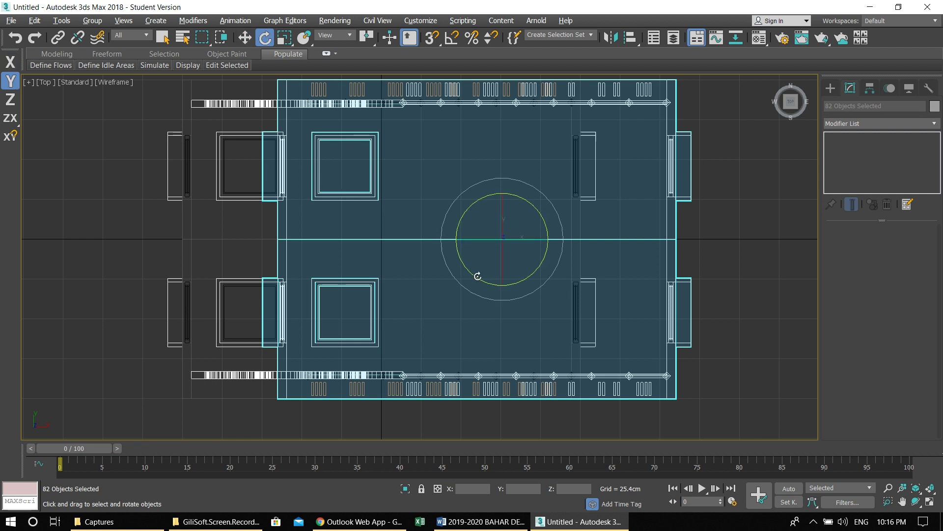
pyautogui.moveTo(477, 275); pyautogui.dragTo(401, 245)
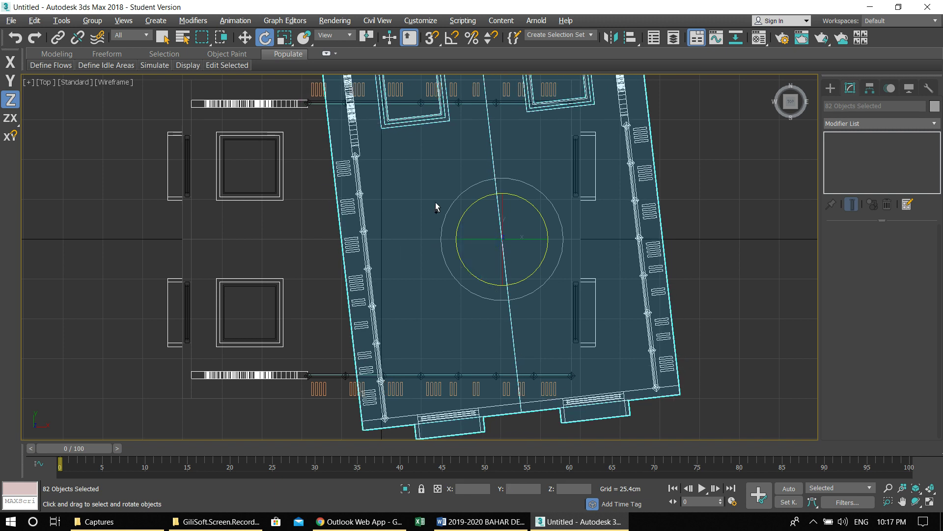
pyautogui.hotkey('ctrl', 'z')
# Try turning the upper pair crosswise with angle snap and shifting it over the lower pair, then undo these changes
pyautogui.click(449, 39)
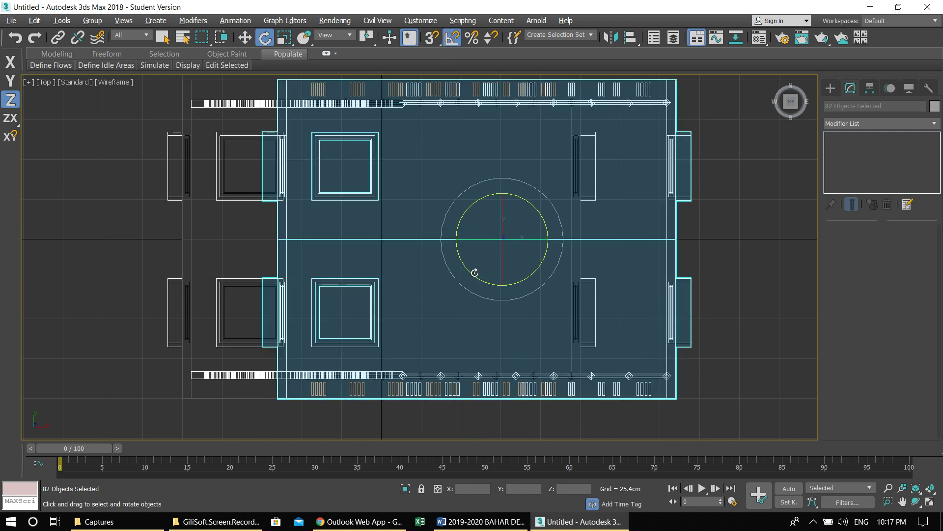
pyautogui.moveTo(468, 273); pyautogui.dragTo(388, 265)
pyautogui.moveTo(387, 266); pyautogui.dragTo(432, 290, button='middle')
pyautogui.press('w')
pyautogui.moveTo(562, 281); pyautogui.dragTo(510, 283)
pyautogui.scroll(-4, 508, 293)
pyautogui.scroll(2, 508, 271)
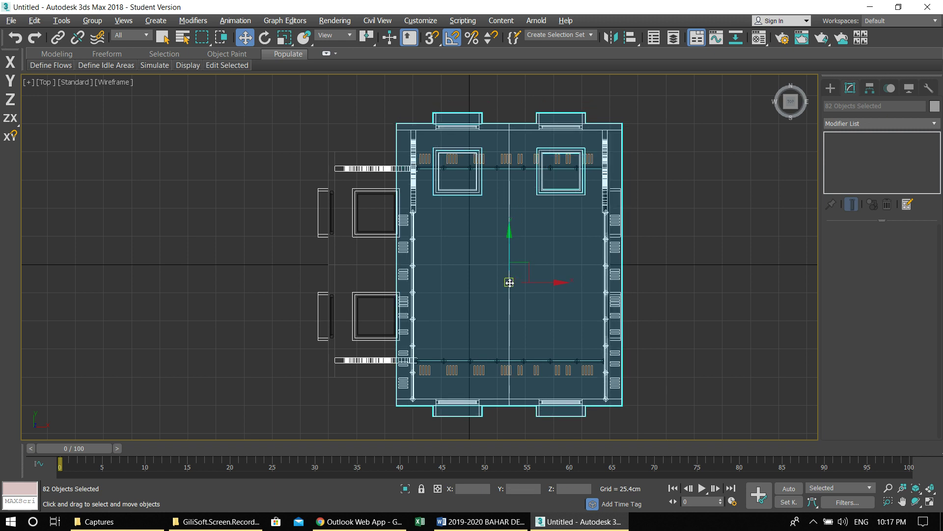
pyautogui.hotkey('ctrl', 'z')
pyautogui.hotkey('ctrl', 'z')
pyautogui.hotkey('ctrl', 'z')
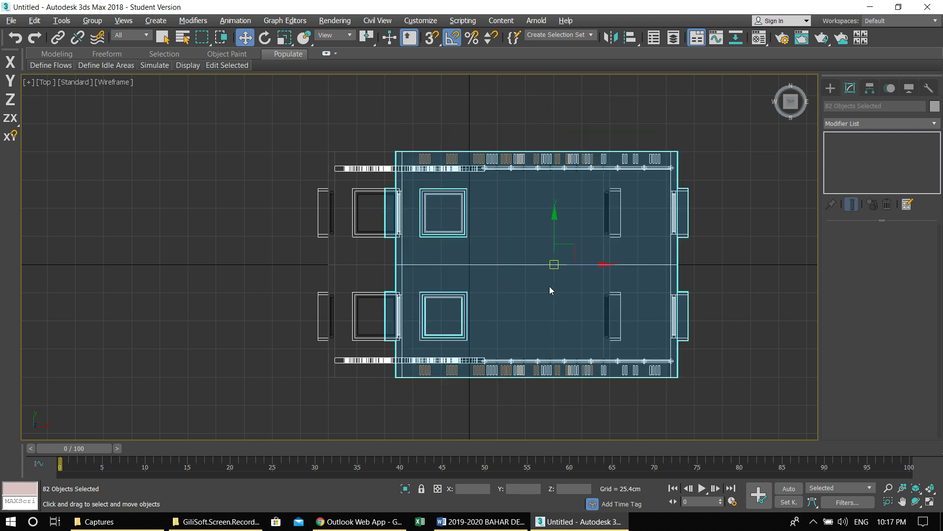
# Shift the upper pair farther out along X, then pull it back about 15.6 cm in the Perspective view
pyautogui.moveTo(610, 265); pyautogui.dragTo(628, 269)
pyautogui.hotkey('alt', 'w')
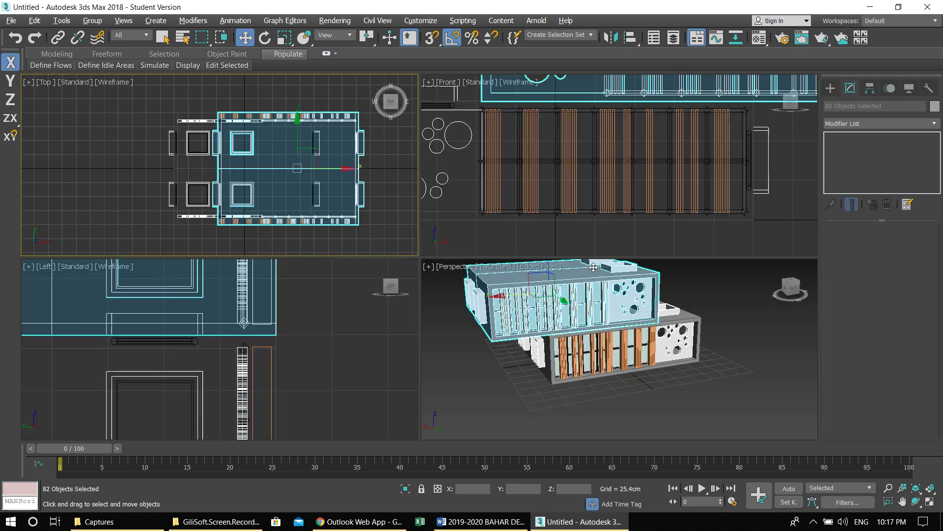
pyautogui.rightClick(579, 311)
pyautogui.hotkey('alt', 'w')
pyautogui.keyDown('alt'); pyautogui.moveTo(516, 308); pyautogui.dragTo(474, 317, button='middle'); pyautogui.keyUp('alt')
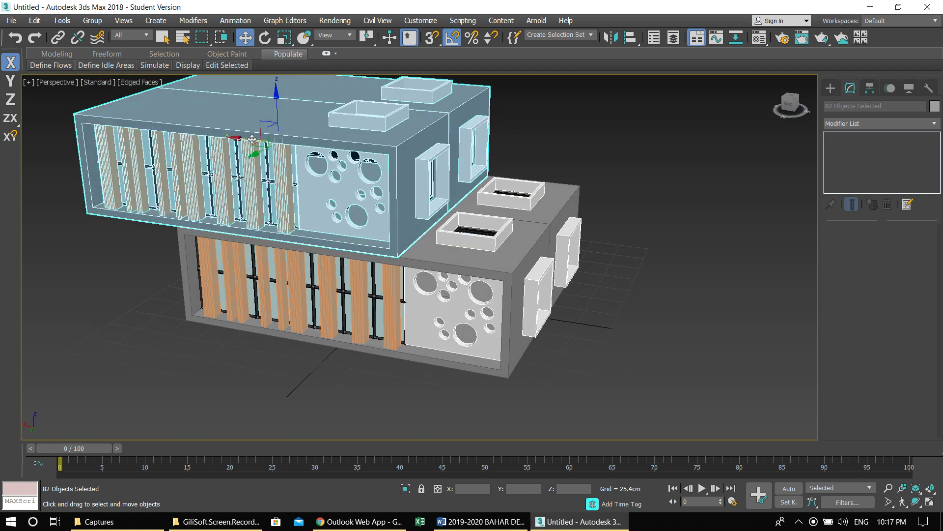
pyautogui.moveTo(238, 137); pyautogui.dragTo(255, 144)
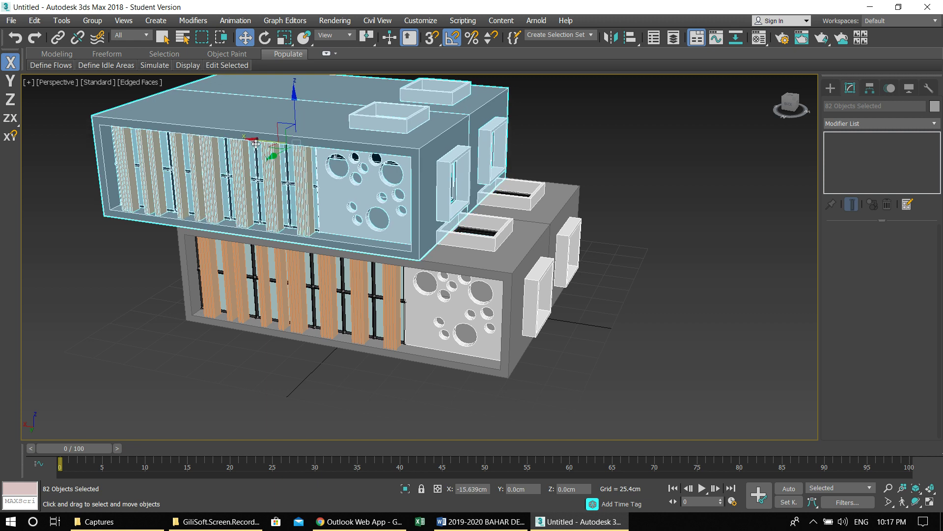
pyautogui.keyDown('alt'); pyautogui.moveTo(255, 144); pyautogui.dragTo(428, 291, button='middle'); pyautogui.keyUp('alt')
pyautogui.keyDown('alt'); pyautogui.moveTo(353, 206); pyautogui.dragTo(395, 300, button='middle'); pyautogui.keyUp('alt')
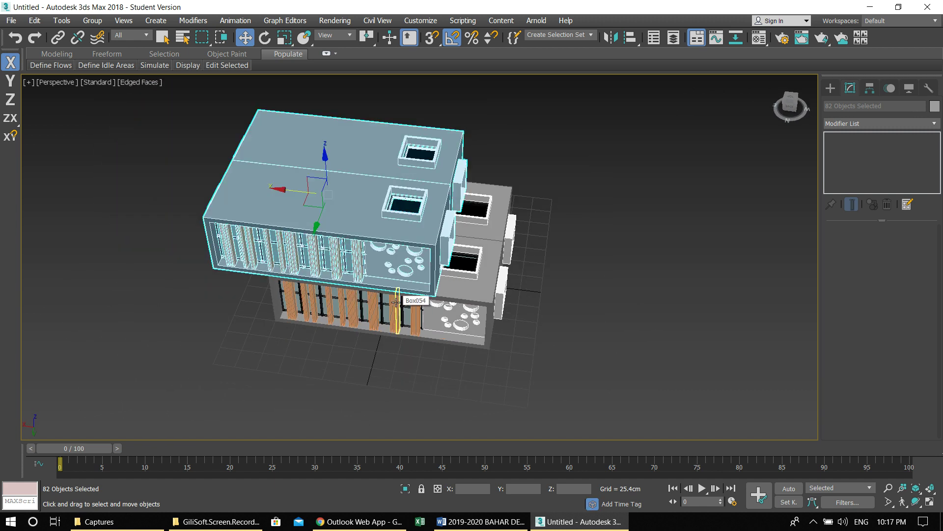
# Try to stretch the upper front unit's outer shell along the Y axis with the Scale tool, then clear the selection
pyautogui.click(405, 238)
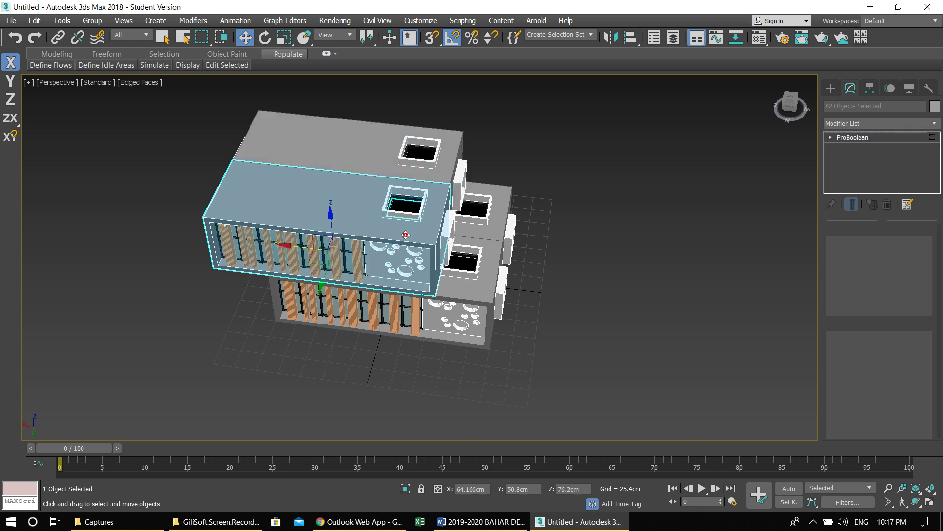
pyautogui.press('e')
pyautogui.press('r')
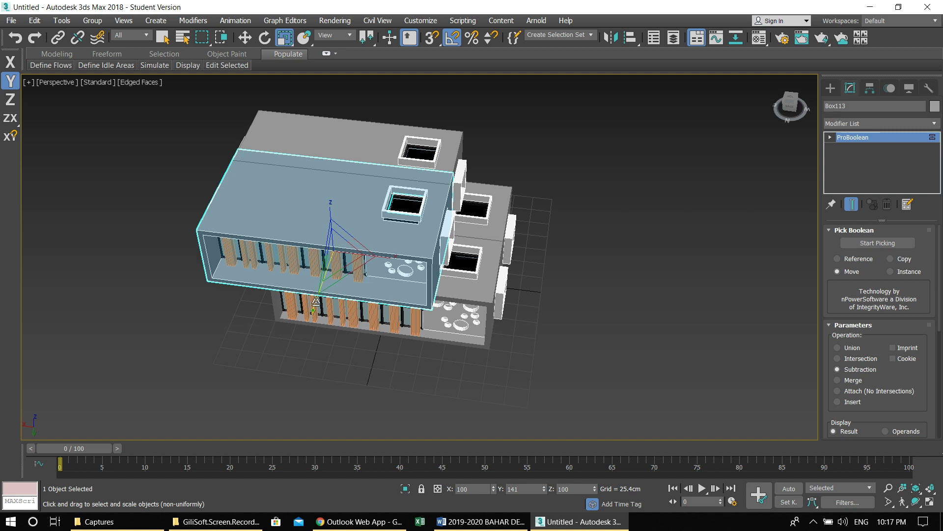
pyautogui.click(617, 156)
# Examine the stacked units in the Perspective view, then select the whole upper pair in the Left view
pyautogui.keyDown('alt'); pyautogui.moveTo(517, 253); pyautogui.dragTo(505, 242, button='middle'); pyautogui.keyUp('alt')
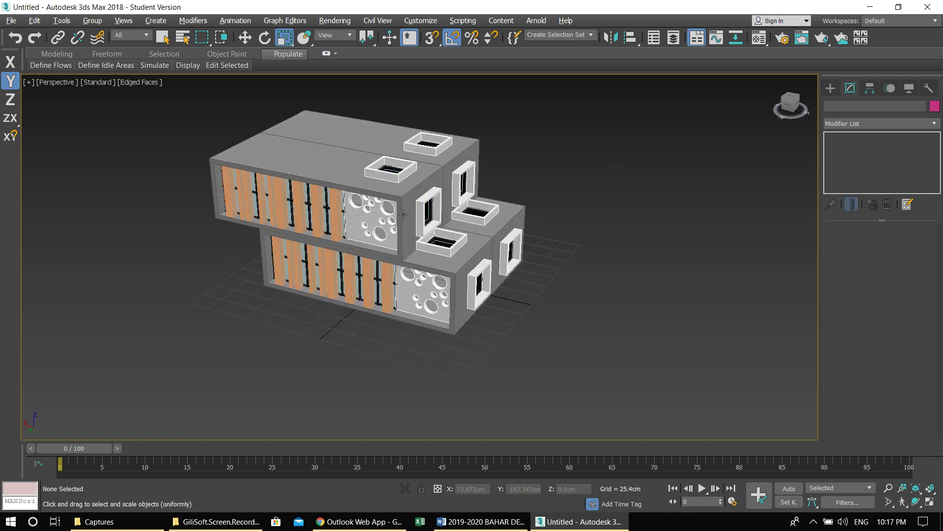
pyautogui.keyDown('alt'); pyautogui.moveTo(344, 186); pyautogui.dragTo(399, 208, button='middle'); pyautogui.keyUp('alt')
pyautogui.scroll(2, 314, 177)
pyautogui.scroll(-5, 317, 189)
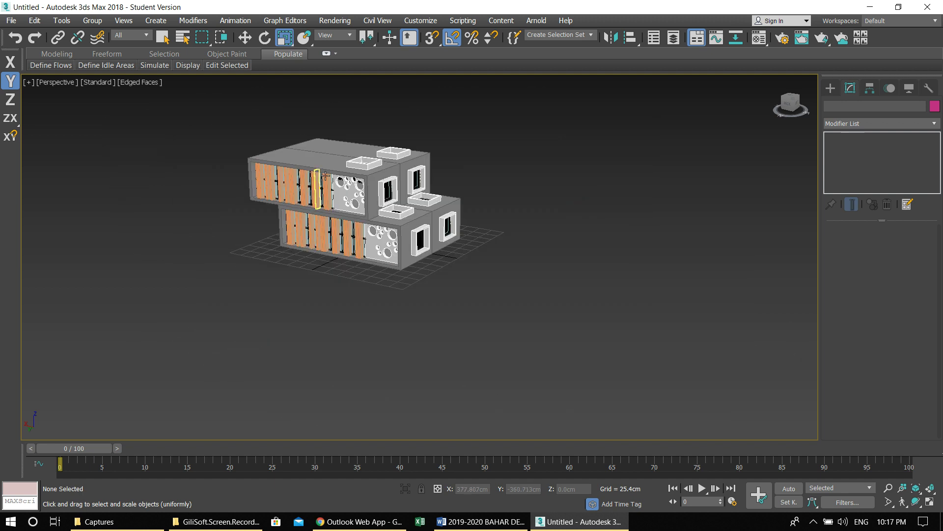
pyautogui.hotkey('alt', 'w')
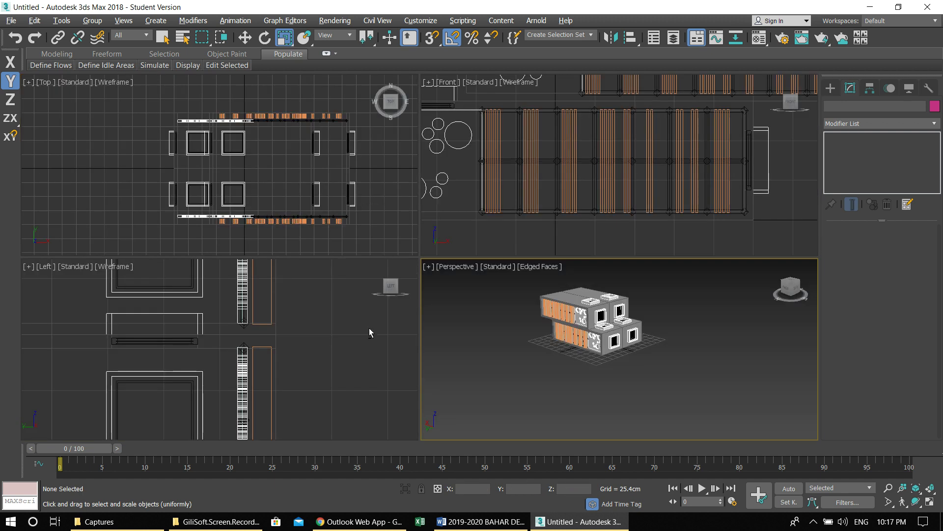
pyautogui.click(337, 299)
pyautogui.hotkey('alt', 'w')
pyautogui.scroll(-5, 533, 274)
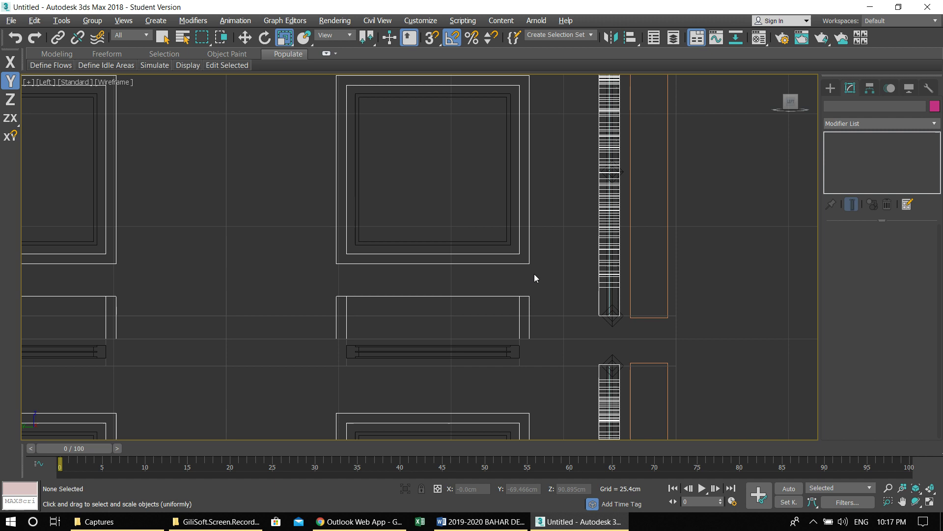
pyautogui.moveTo(672, 277); pyautogui.dragTo(671, 277)
pyautogui.scroll(2, 612, 250)
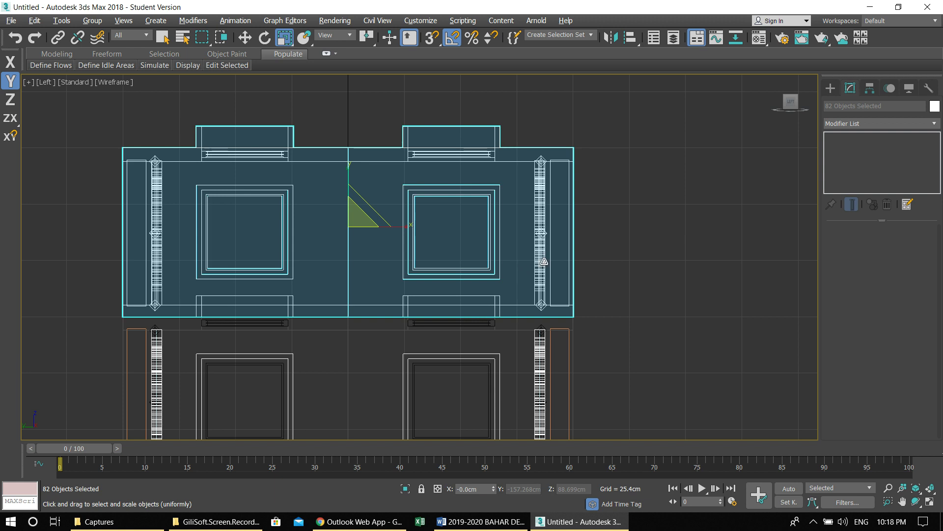
# Copy the selected upper pair straight up about 71 cm in the Left view as a third storey
pyautogui.hotkey('alt', 'w')
pyautogui.rightClick(432, 311)
pyautogui.hotkey('alt', 'w')
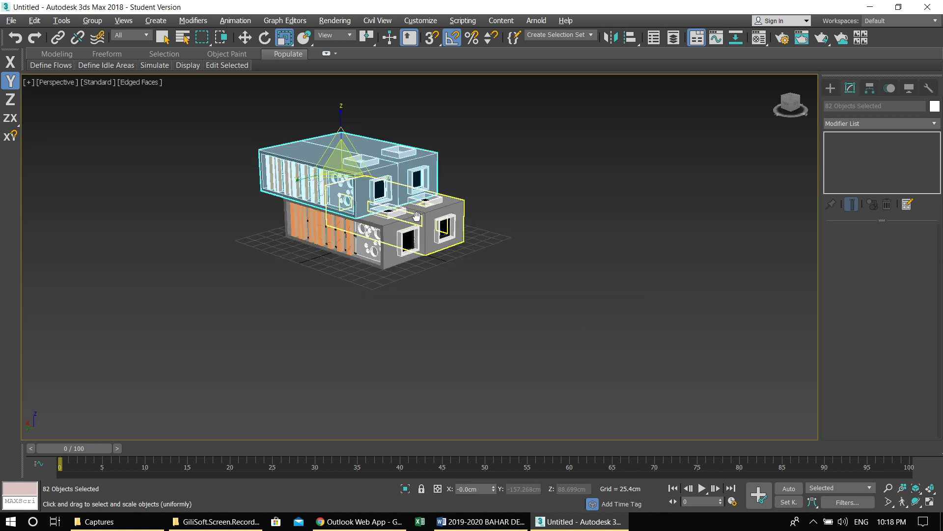
pyautogui.scroll(5, 438, 251)
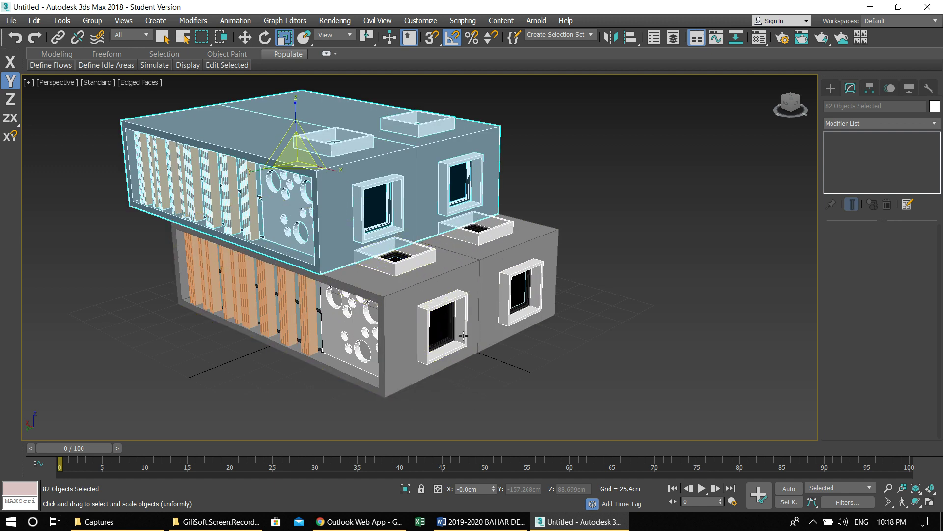
pyautogui.click(416, 259)
pyautogui.keyDown('alt'); pyautogui.moveTo(376, 291); pyautogui.dragTo(424, 315, button='middle'); pyautogui.keyUp('alt')
pyautogui.press('w')
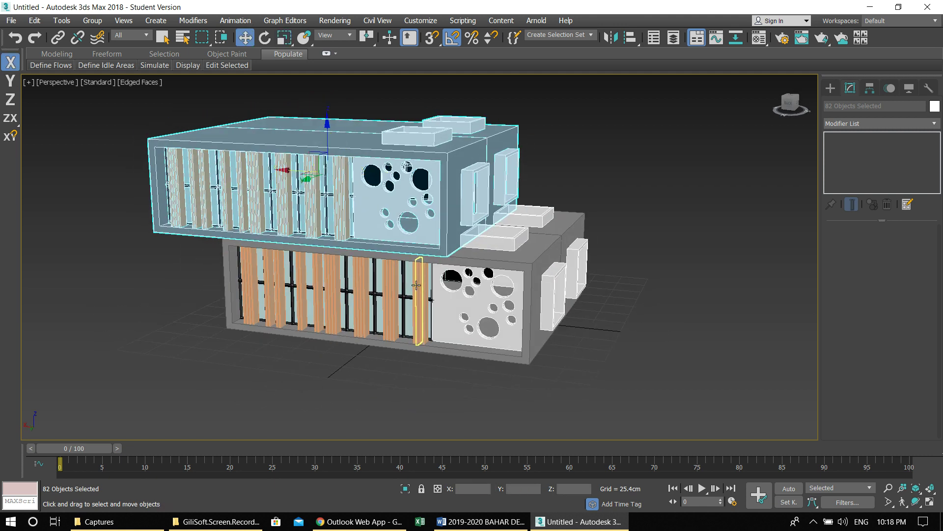
pyautogui.hotkey('alt', 'w')
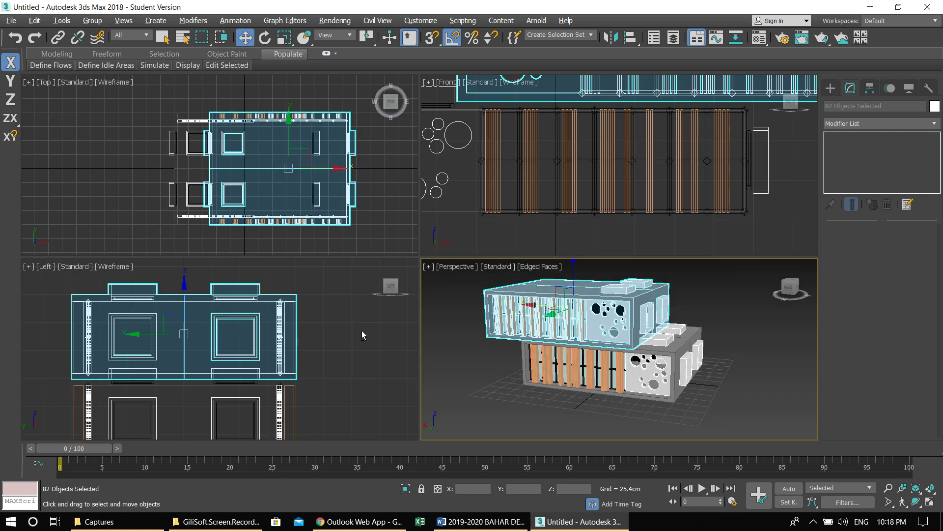
pyautogui.hotkey('alt', 'w')
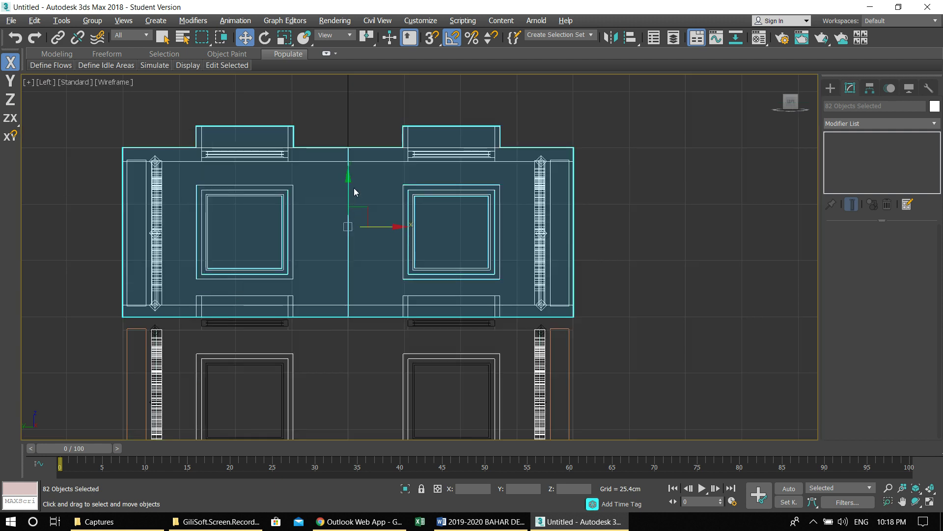
pyautogui.moveTo(348, 181); pyautogui.dragTo(376, 23)
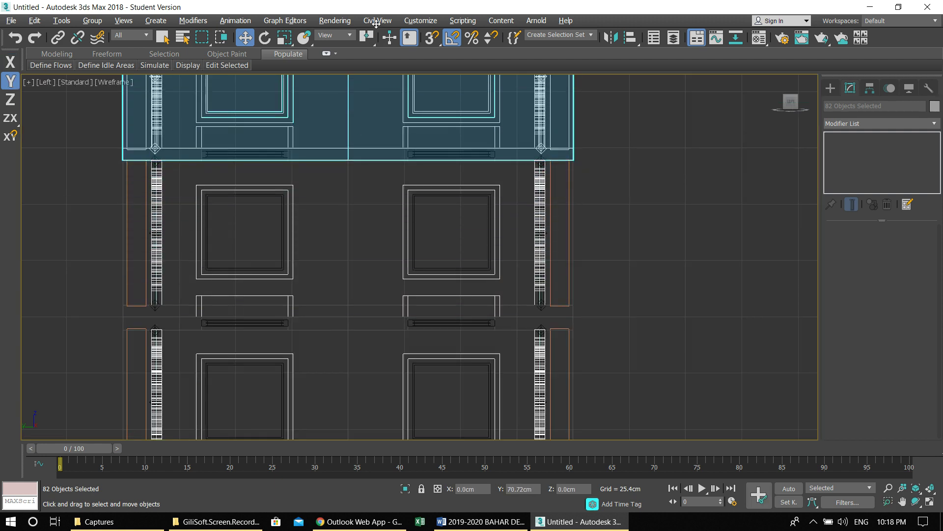
pyautogui.click(473, 314)
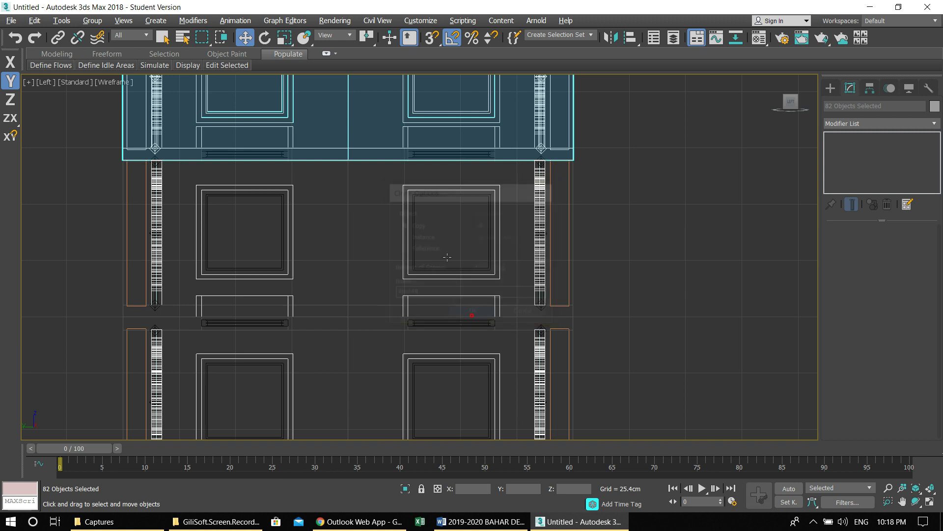
# Raise the third-storey pair in the Left view, snapping its lower outer corner to the top edge of the storey below
pyautogui.moveTo(439, 226); pyautogui.dragTo(398, 303, button='middle')
pyautogui.press('s')
pyautogui.scroll(4, 540, 231)
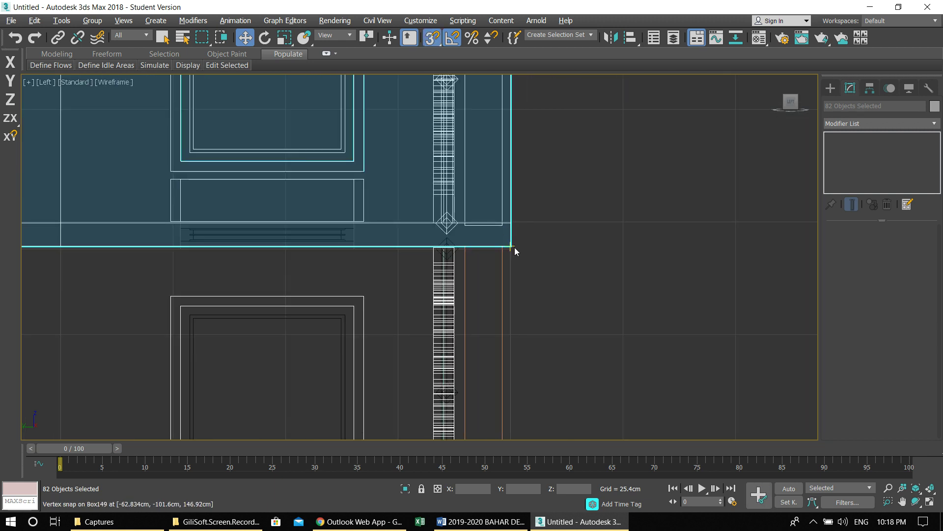
pyautogui.moveTo(512, 248); pyautogui.dragTo(507, 219)
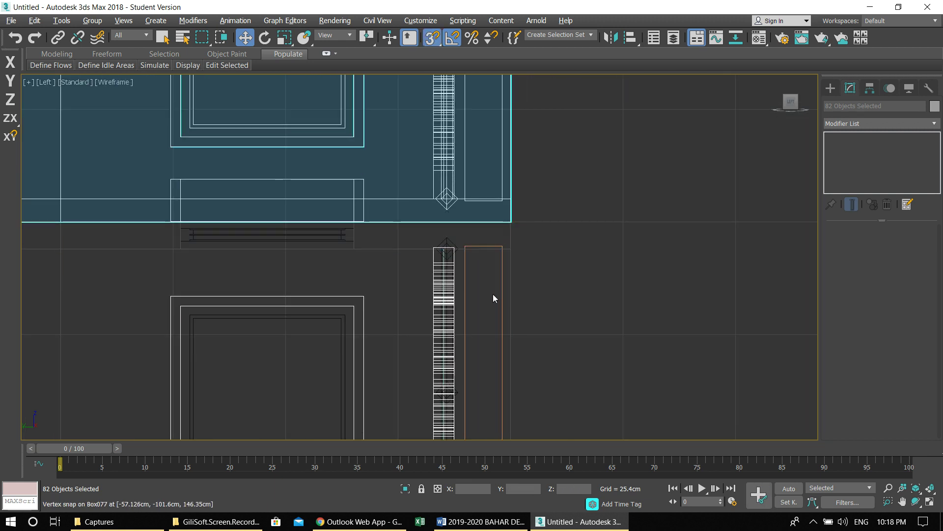
# Switch off snapping, restrict movement to X, and shift the third-storey pair in the negative X direction in the Top view
pyautogui.scroll(-3, 493, 295)
pyautogui.hotkey('alt', 'w')
pyautogui.rightClick(403, 250)
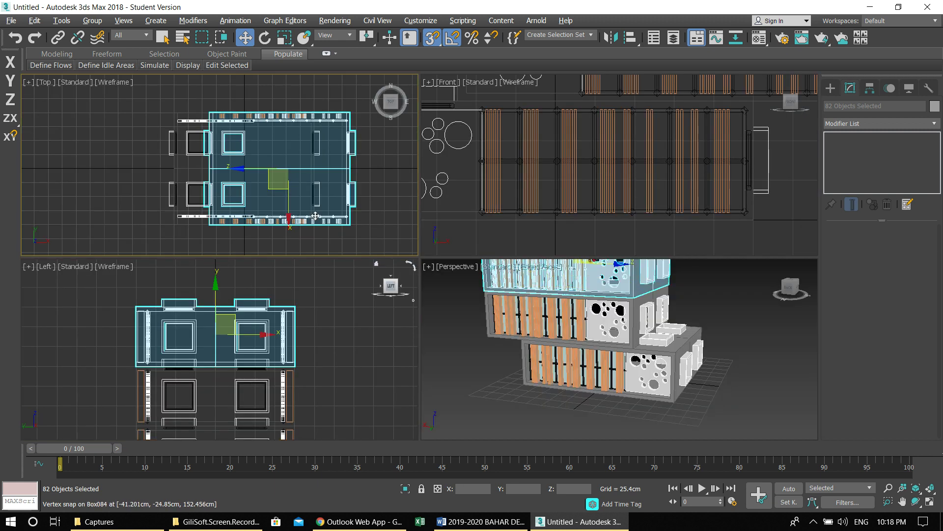
pyautogui.hotkey('alt', 'w')
pyautogui.moveTo(606, 263); pyautogui.dragTo(492, 274)
pyautogui.press('s')
pyautogui.press('F5')
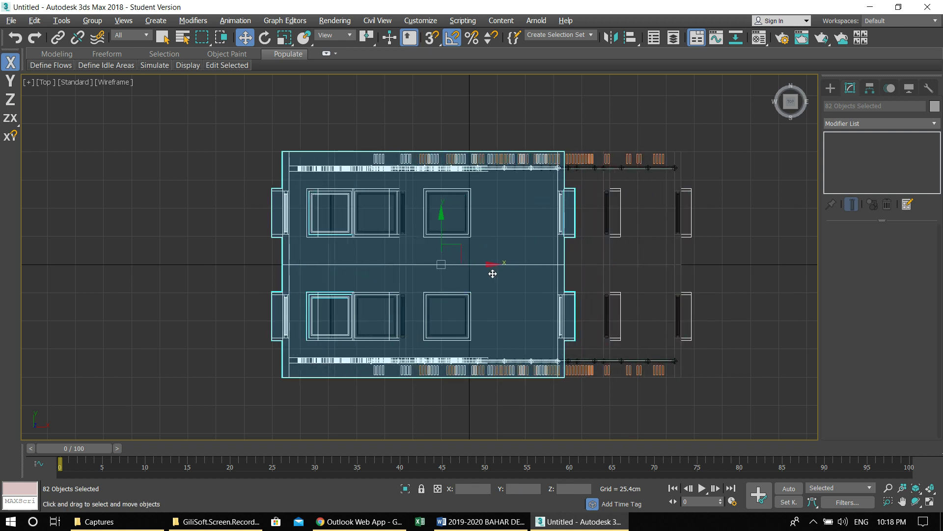
# Pull the third-storey pair partway back along X in the Perspective view, then clear the selection
pyautogui.hotkey('alt', 'w')
pyautogui.hotkey('alt', 'w')
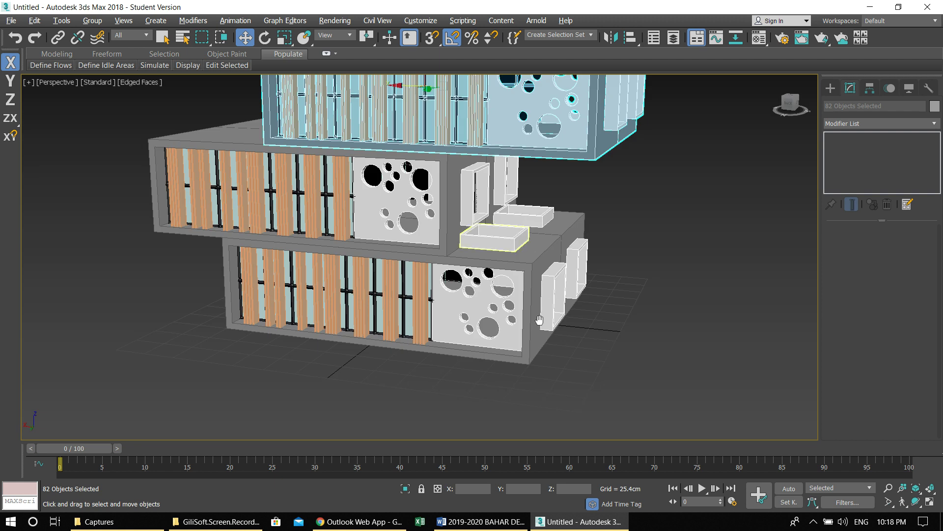
pyautogui.moveTo(431, 117); pyautogui.dragTo(451, 201, button='middle')
pyautogui.moveTo(419, 168); pyautogui.dragTo(339, 176)
pyautogui.keyDown('alt'); pyautogui.moveTo(638, 277); pyautogui.dragTo(685, 281, button='middle'); pyautogui.keyUp('alt')
pyautogui.click(621, 263)
pyautogui.scroll(-5, 621, 263)
pyautogui.keyDown('alt'); pyautogui.moveTo(621, 264); pyautogui.dragTo(516, 301, button='middle'); pyautogui.keyUp('alt')
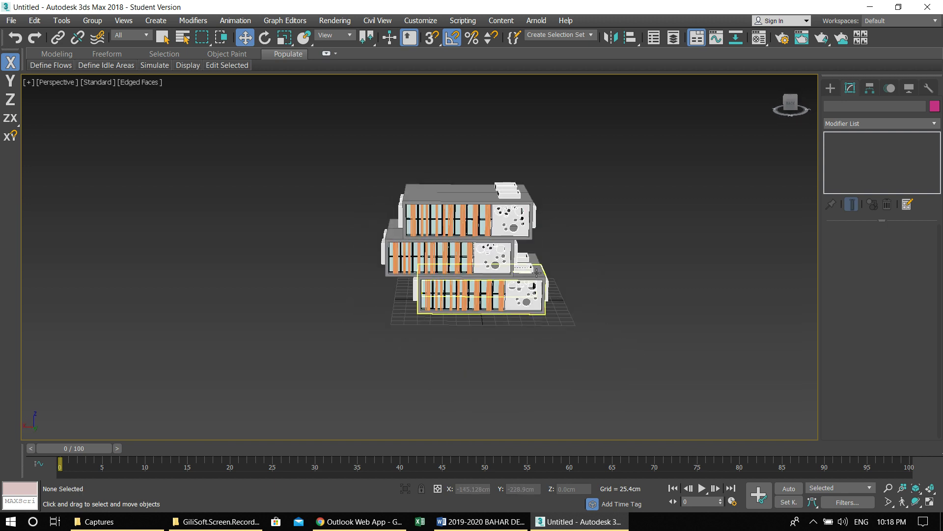
# Reselect the third-storey pair and rotate it about the Z axis so it sits askew on the storeys below, then deselect it
pyautogui.keyDown('alt'); pyautogui.moveTo(539, 271); pyautogui.dragTo(476, 289, button='middle'); pyautogui.keyUp('alt')
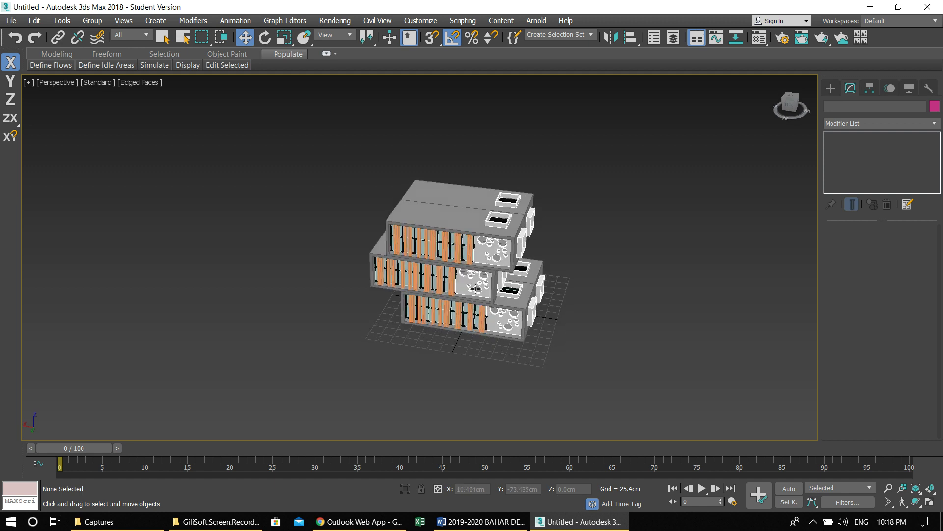
pyautogui.click(483, 286)
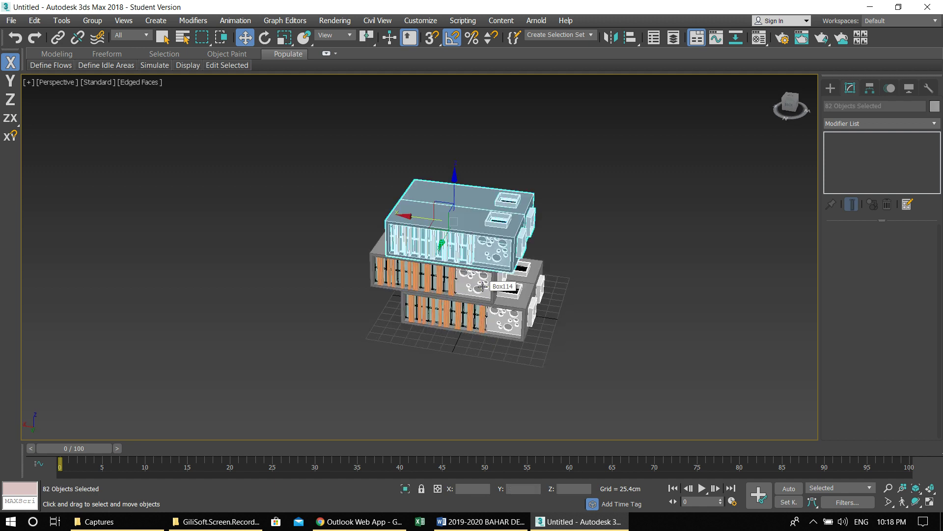
pyautogui.press('e')
pyautogui.moveTo(463, 242); pyautogui.dragTo(476, 242)
pyautogui.keyDown('alt'); pyautogui.moveTo(475, 242); pyautogui.dragTo(477, 261, button='middle'); pyautogui.keyUp('alt')
pyautogui.click(308, 234)
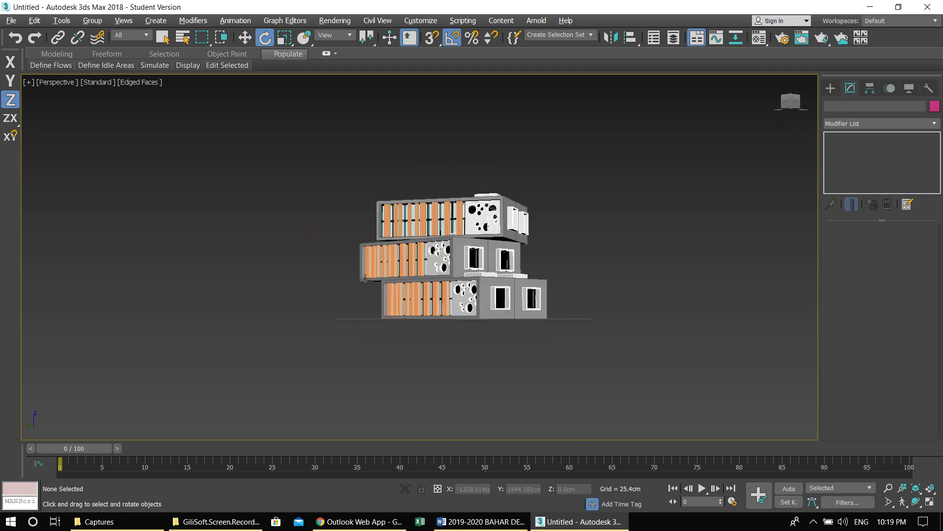
# Create a standard primitive Plane about 1907 cm long and 2338 cm wide on the ground beneath the building
pyautogui.scroll(2, 365, 279)
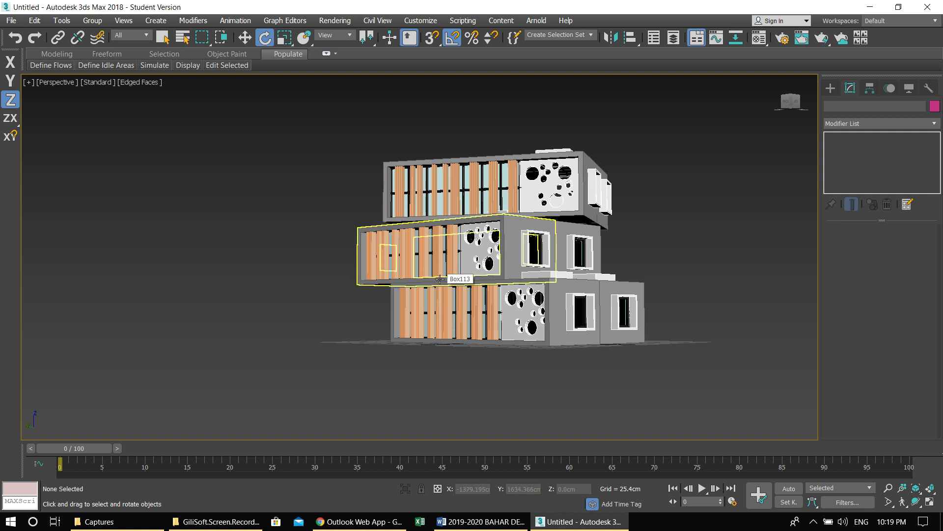
pyautogui.keyDown('alt'); pyautogui.moveTo(527, 209); pyautogui.dragTo(533, 279, button='middle'); pyautogui.keyUp('alt')
pyautogui.scroll(-4, 533, 279)
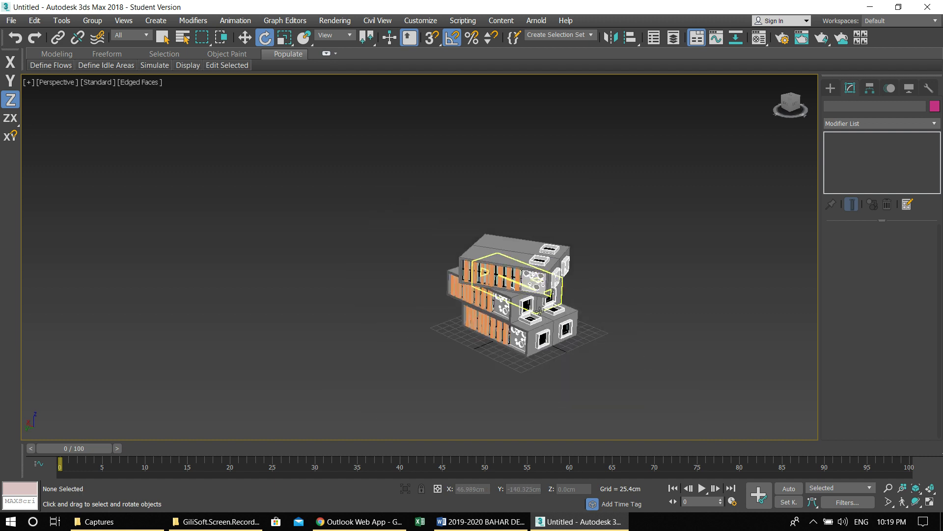
pyautogui.click(830, 88)
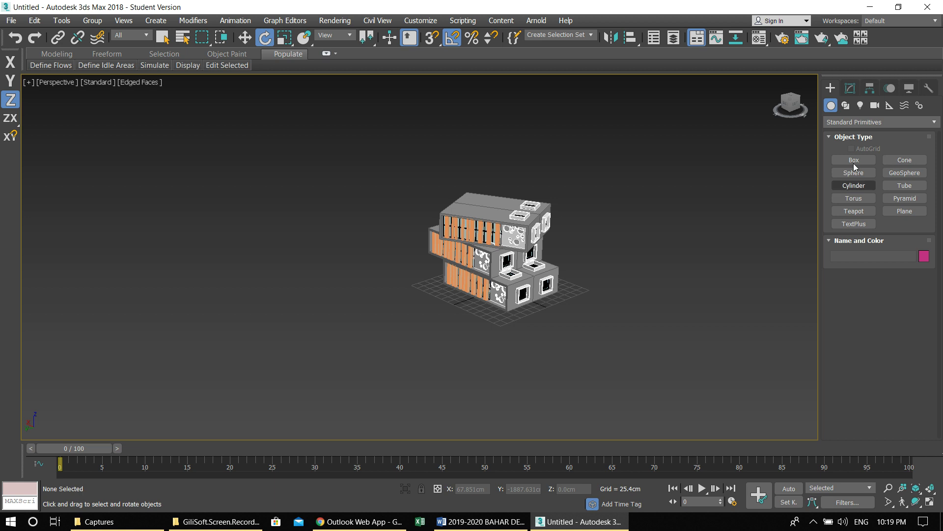
pyautogui.click(854, 123)
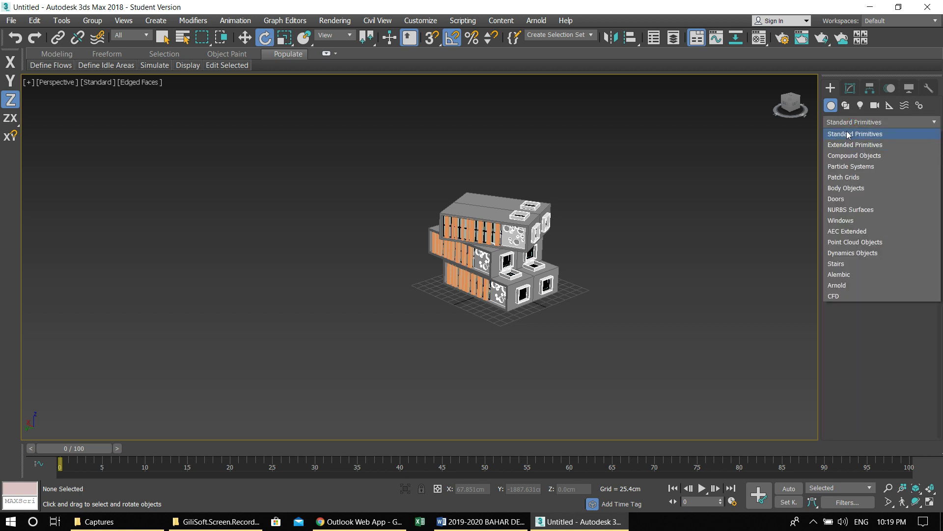
pyautogui.click(849, 135)
pyautogui.click(904, 211)
pyautogui.keyDown('alt'); pyautogui.moveTo(427, 257); pyautogui.dragTo(509, 307, button='middle'); pyautogui.keyUp('alt')
pyautogui.scroll(-3, 383, 168)
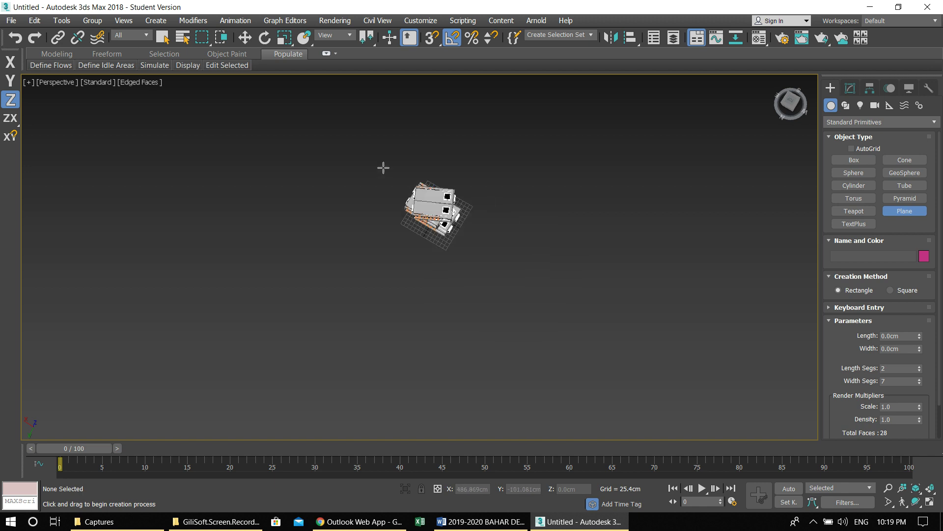
pyautogui.moveTo(399, 109); pyautogui.dragTo(556, 525)
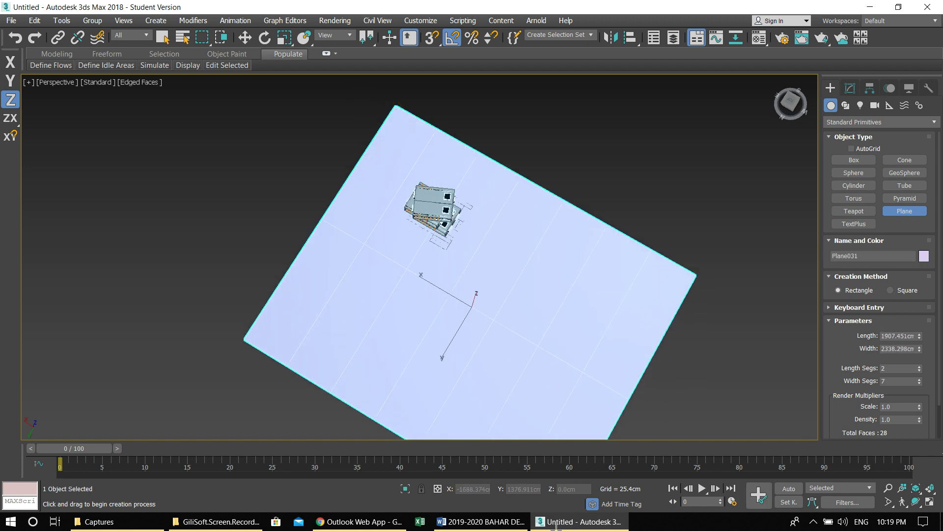
# Move the ground plane to about X -52 cm, Y 41 cm so the building stands near its centre
pyautogui.press('w')
pyautogui.moveTo(445, 352); pyautogui.dragTo(396, 204)
pyautogui.keyDown('alt'); pyautogui.moveTo(396, 204); pyautogui.dragTo(390, 224, button='middle'); pyautogui.keyUp('alt')
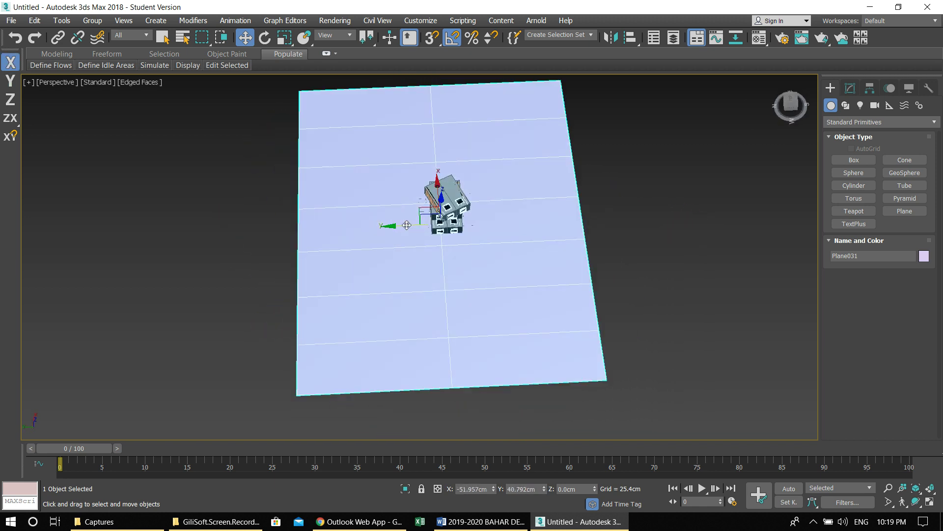
# Scale the ground plane to about 209 % along X and 189 % along Y
pyautogui.press('e')
pyautogui.press('r')
pyautogui.moveTo(389, 227); pyautogui.dragTo(406, 239)
pyautogui.press('F5')
pyautogui.moveTo(447, 270); pyautogui.dragTo(455, 298)
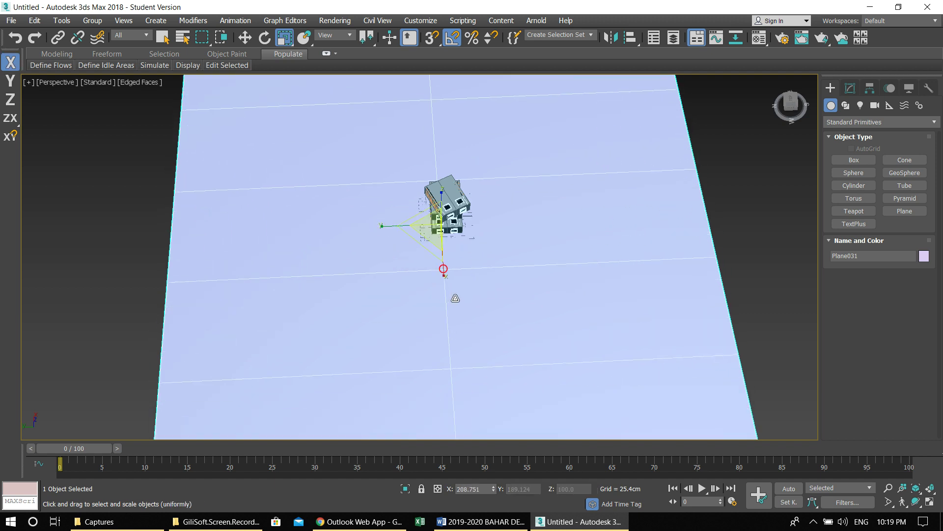
# Change the ground plane's object colour to the grey basic colour, then clear the selection
pyautogui.click(850, 89)
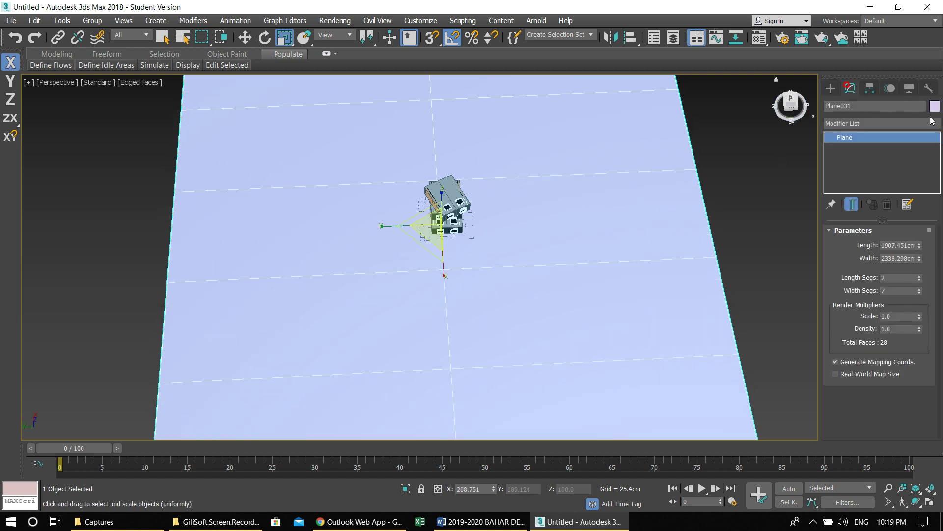
pyautogui.click(935, 107)
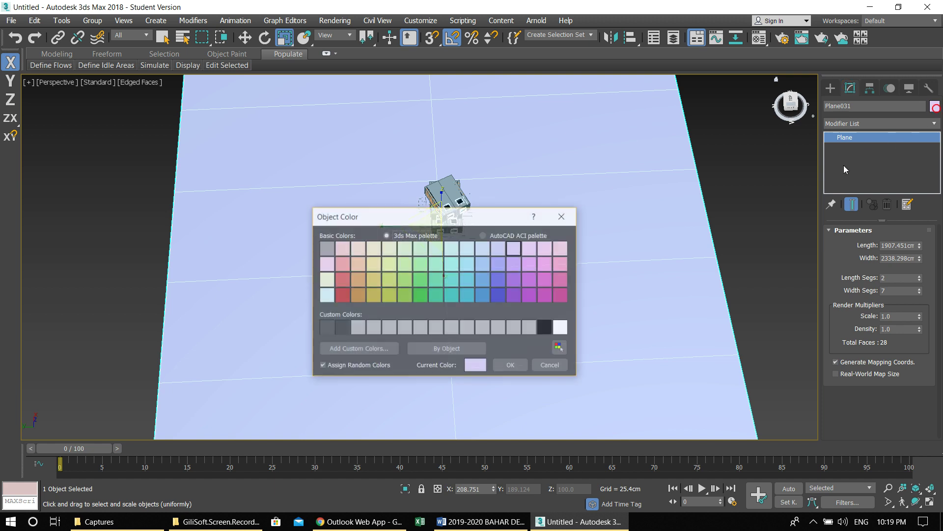
pyautogui.click(326, 249)
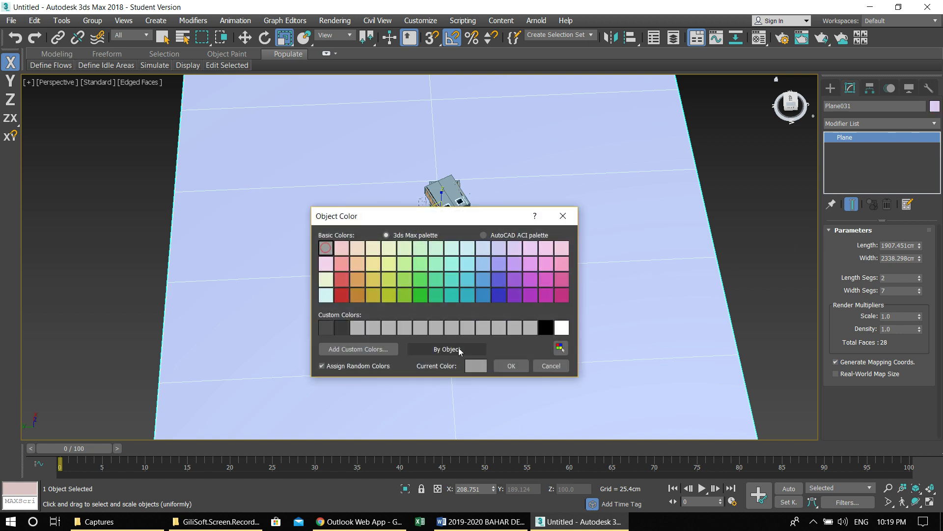
pyautogui.click(511, 365)
pyautogui.keyDown('alt'); pyautogui.moveTo(506, 366); pyautogui.dragTo(615, 162, button='middle'); pyautogui.keyUp('alt')
pyautogui.click(658, 114)
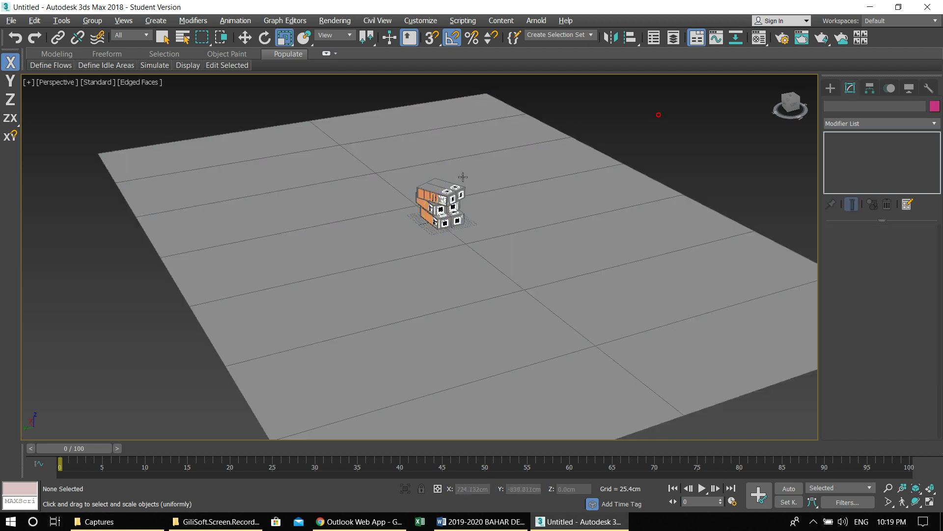
# Examine the three-storey building on the ground plane from above, close up and at eye level in the Perspective view
pyautogui.scroll(8, 463, 177)
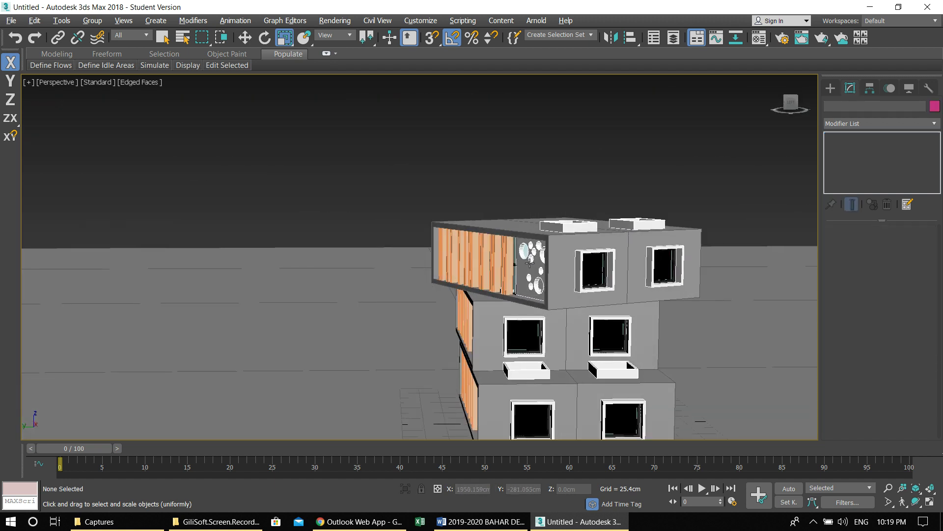
pyautogui.scroll(-10, 524, 258)
pyautogui.scroll(10, 524, 237)
pyautogui.scroll(-10, 558, 238)
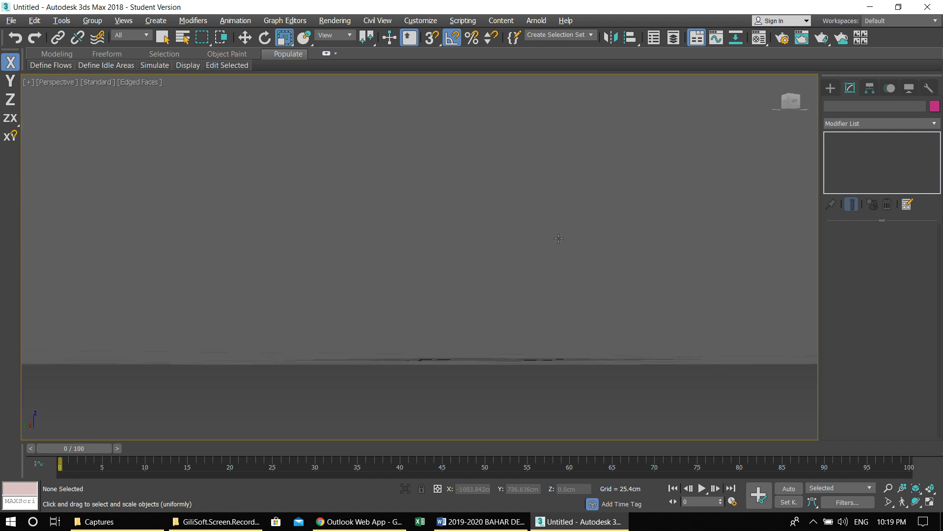
pyautogui.scroll(10, 559, 238)
pyautogui.keyDown('alt'); pyautogui.moveTo(561, 239); pyautogui.dragTo(569, 262, button='middle'); pyautogui.keyUp('alt')
pyautogui.keyDown('alt'); pyautogui.moveTo(573, 298); pyautogui.dragTo(535, 306, button='middle'); pyautogui.keyUp('alt')
pyautogui.scroll(-10, 548, 304)
pyautogui.scroll(10, 549, 305)
pyautogui.scroll(-10, 533, 306)
pyautogui.scroll(10, 531, 306)
pyautogui.moveTo(533, 308); pyautogui.dragTo(531, 283, button='middle')
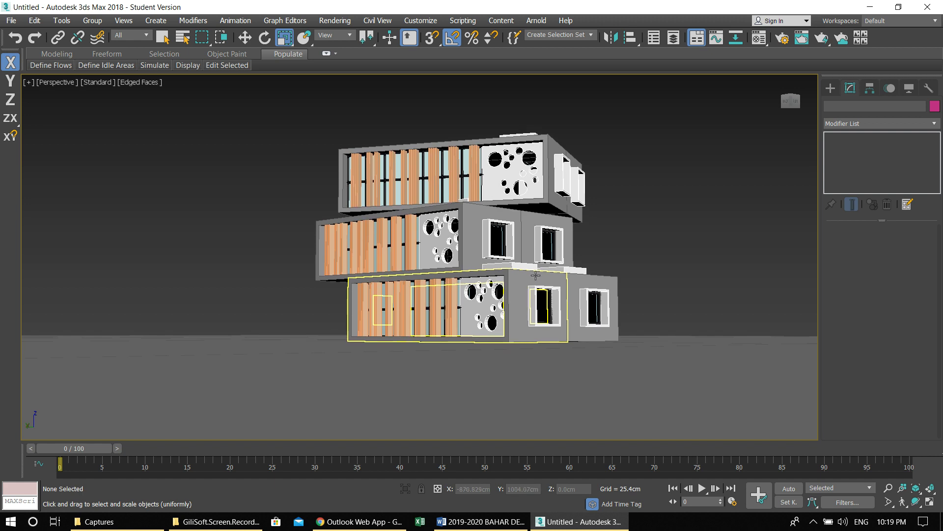
# Place a Banyan tree from the AEC Extended foliage beside the building and scale it uniformly down to about 8 %
pyautogui.click(831, 88)
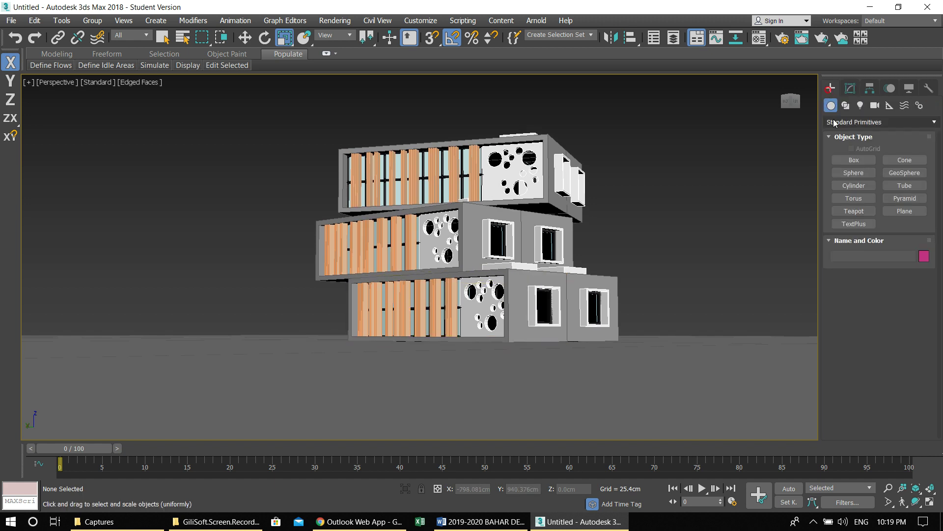
pyautogui.click(836, 122)
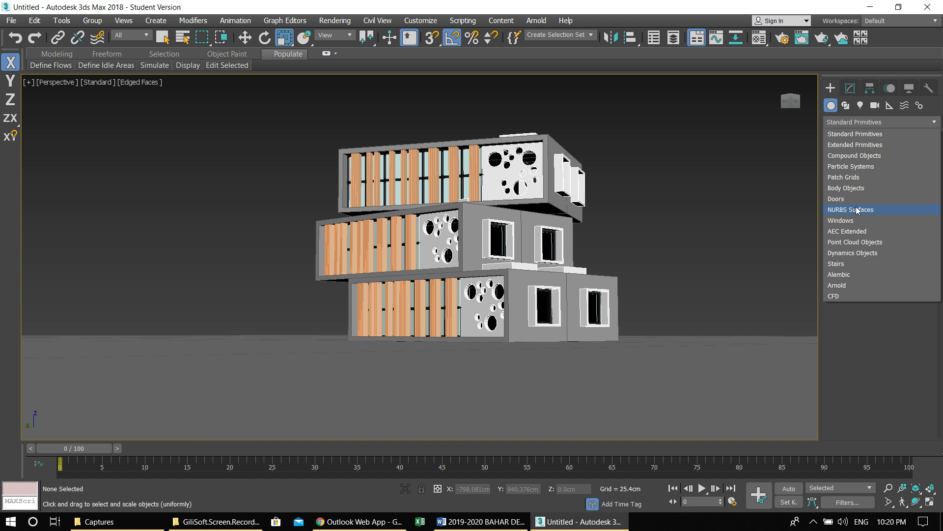
pyautogui.click(847, 232)
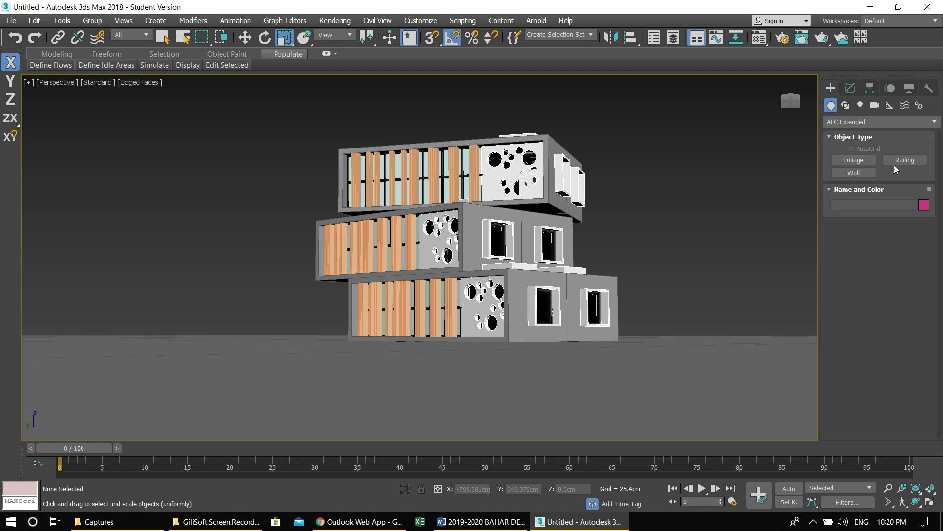
pyautogui.click(854, 160)
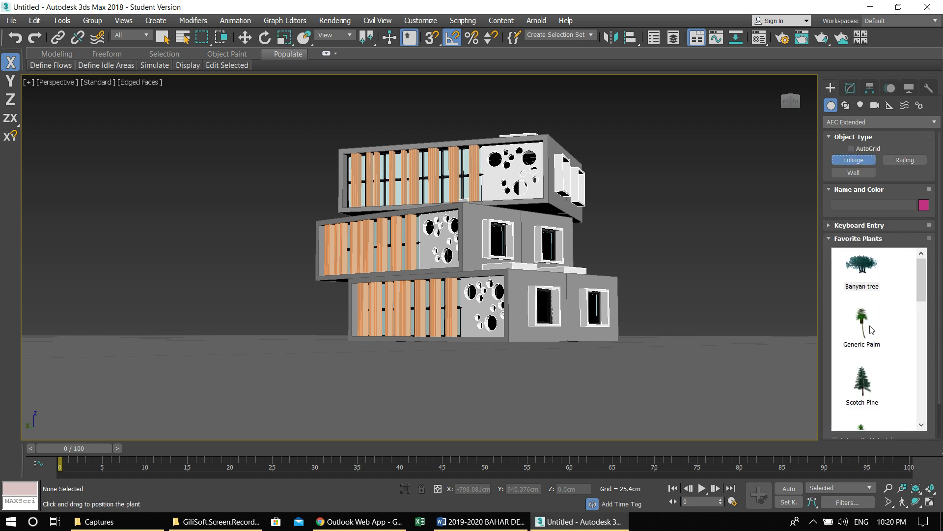
pyautogui.click(861, 262)
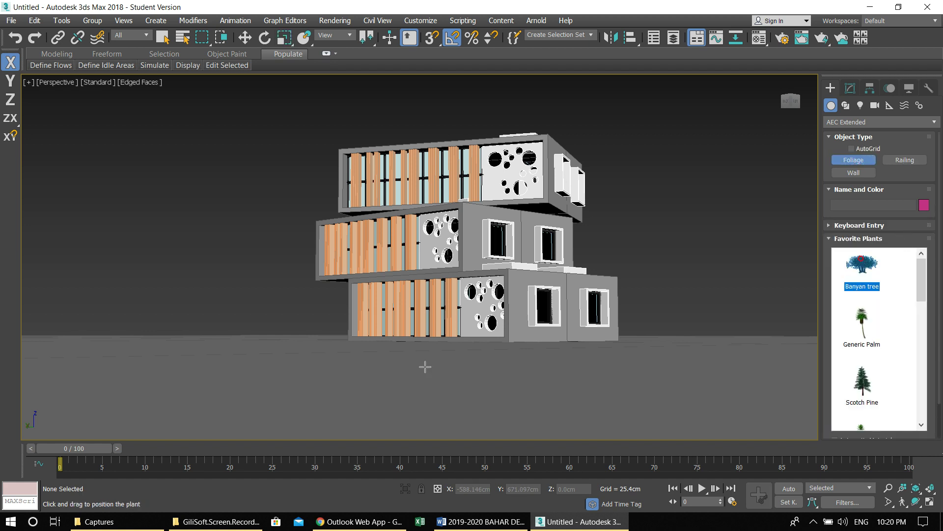
pyautogui.click(278, 339)
pyautogui.rightClick(291, 348)
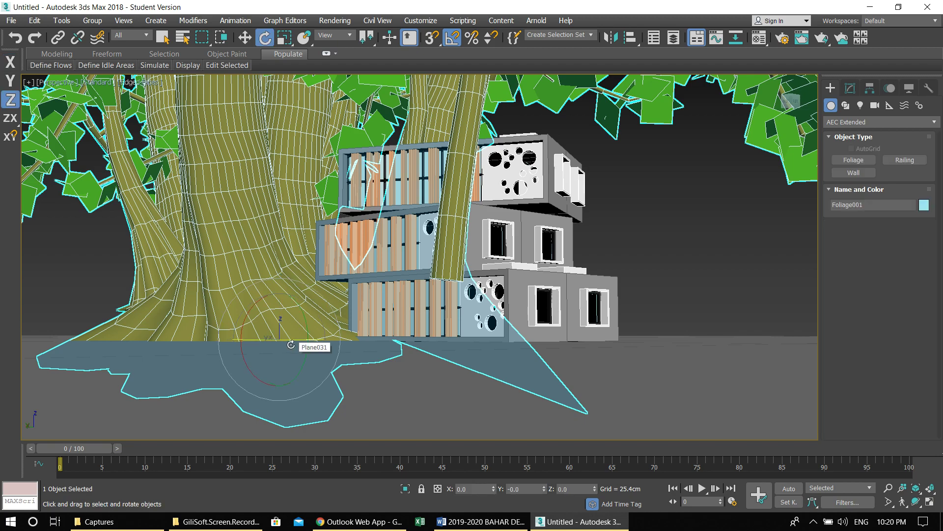
pyautogui.press('r')
pyautogui.moveTo(279, 339); pyautogui.dragTo(409, 412)
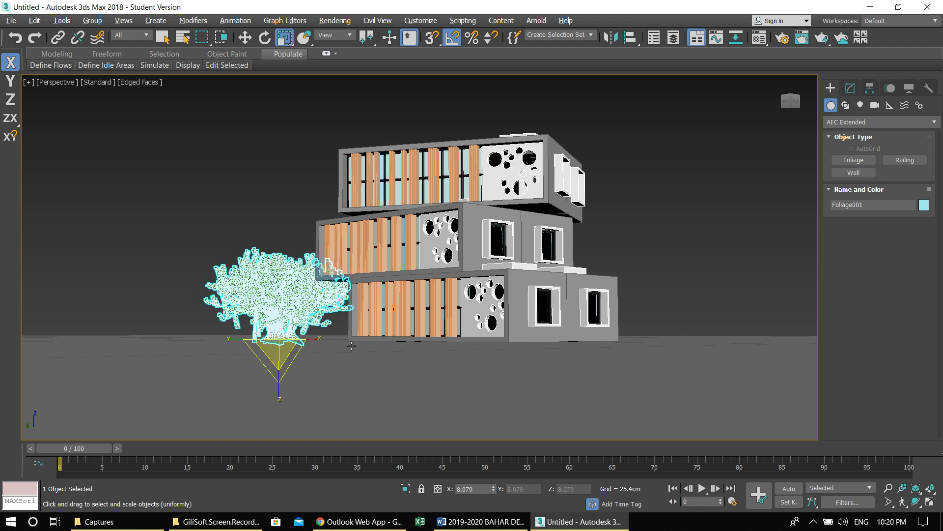
# Move the tree away from the building to about X 488 cm, Y 182 cm in the Top view
pyautogui.hotkey('alt', 'w')
pyautogui.rightClick(368, 232)
pyautogui.hotkey('alt', 'w')
pyautogui.scroll(-5, 432, 221)
pyautogui.moveTo(432, 221); pyautogui.dragTo(359, 271, button='middle')
pyautogui.press('w')
pyautogui.moveTo(535, 264); pyautogui.dragTo(580, 200)
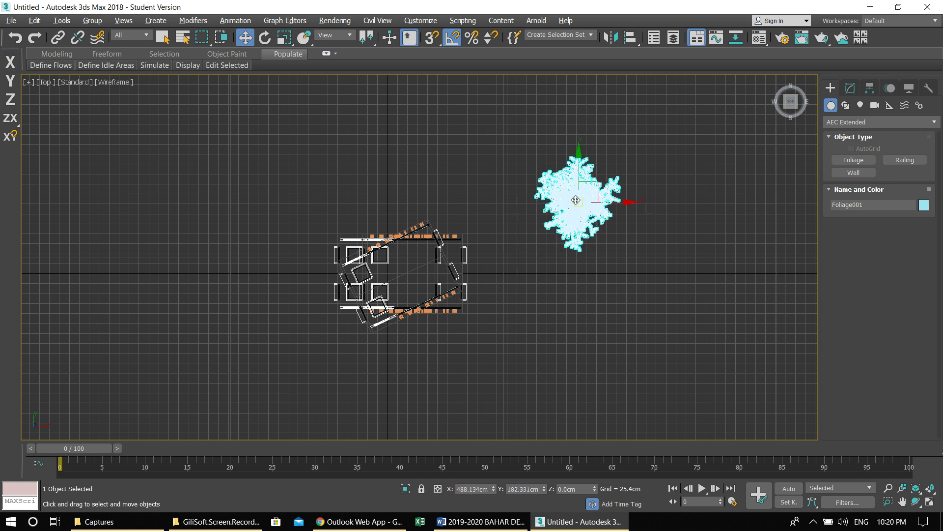
# Make two copies of the tree in the Top view, at about X 147, Y 476 cm and X 755, Y 466 cm
pyautogui.moveTo(574, 198)
pyautogui.keyDown('shift'); pyautogui.mouseDown()
pyautogui.moveTo(504, 123)
pyautogui.moveTo(460, 93)
pyautogui.moveTo(444, 104)
pyautogui.mouseUp(); pyautogui.keyUp('shift')
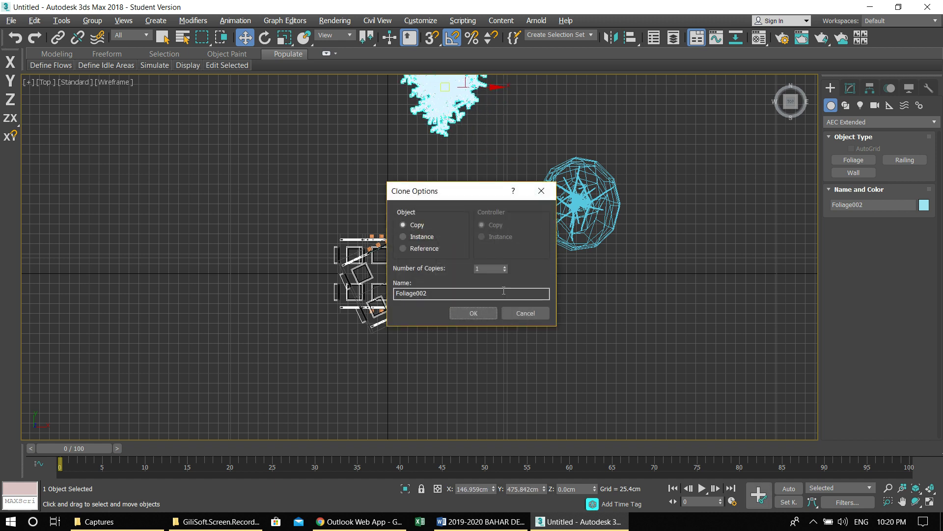
pyautogui.click(473, 311)
pyautogui.moveTo(483, 290); pyautogui.dragTo(409, 289, button='middle')
pyautogui.keyDown('shift'); pyautogui.moveTo(389, 178); pyautogui.dragTo(627, 186); pyautogui.keyUp('shift')
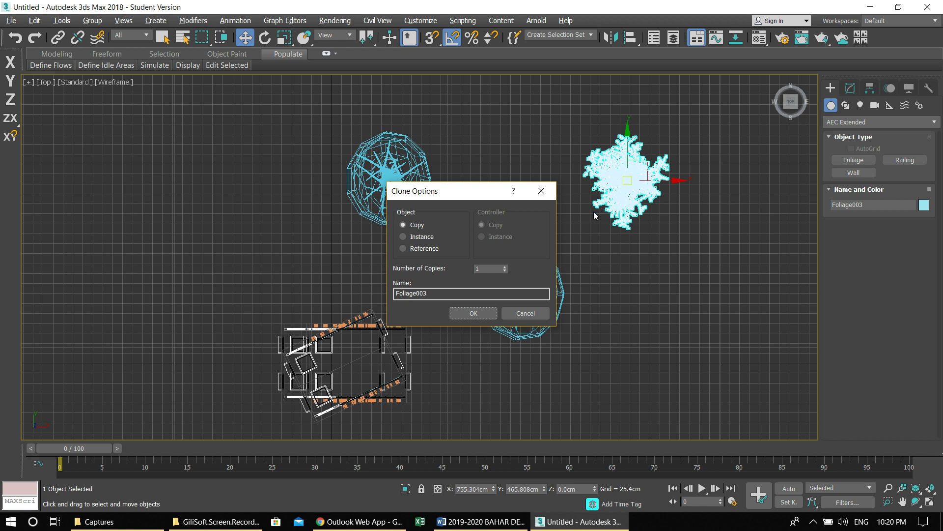
pyautogui.click(472, 315)
pyautogui.hotkey('alt', 'w')
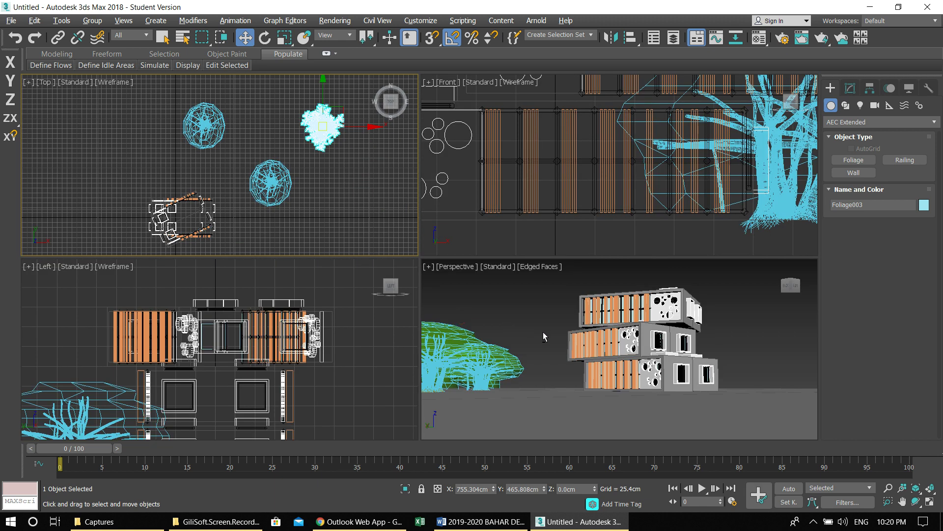
# Move two tree copies in the Top view, one to about X 649, Y -235 cm and the other to about X 507, Y -1364 cm
pyautogui.moveTo(321, 127); pyautogui.dragTo(299, 264)
pyautogui.click(207, 127)
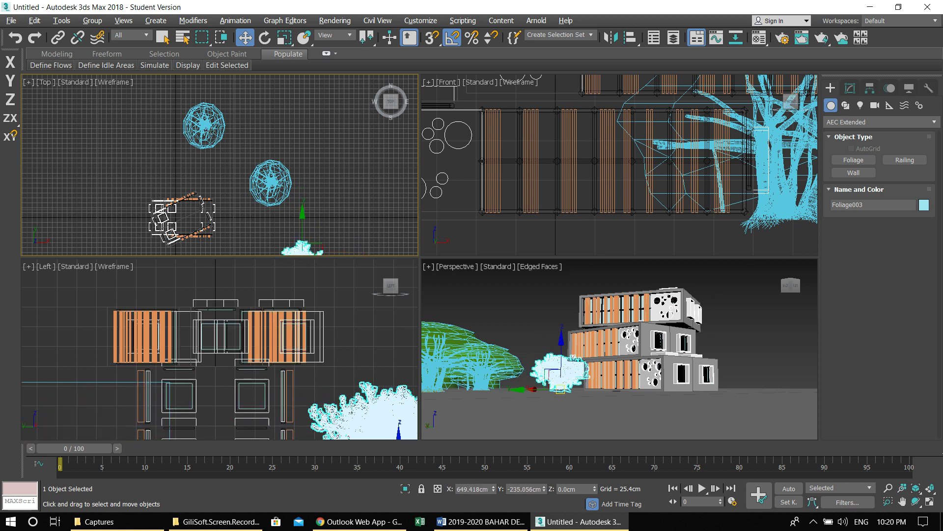
pyautogui.scroll(-2, 321, 73)
pyautogui.moveTo(250, 113); pyautogui.dragTo(288, 353)
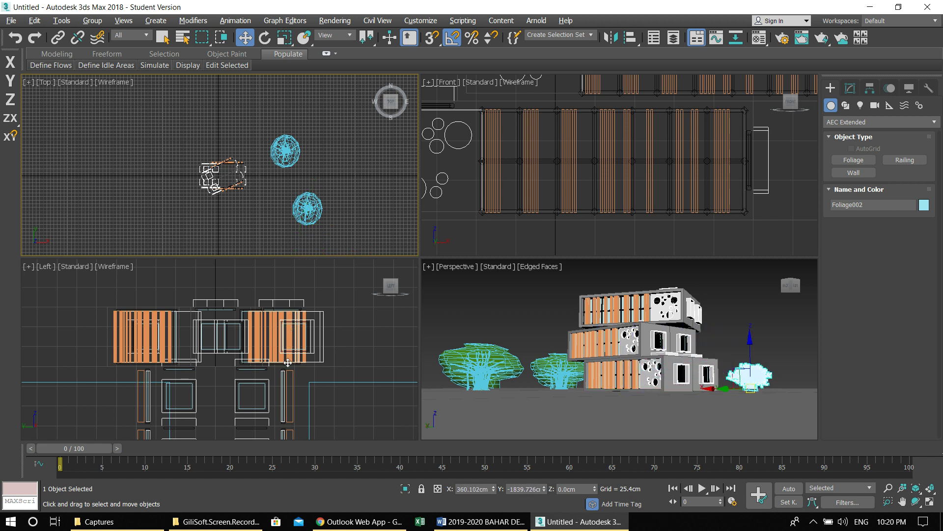
# Maximize the Perspective view and render the building with its trees, closing the rendered image when done
pyautogui.hotkey('alt', 'w')
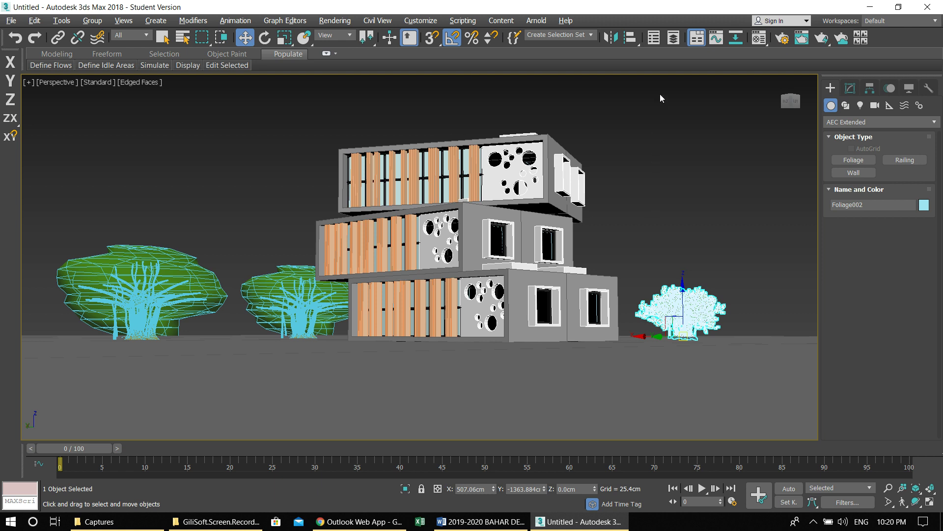
pyautogui.press('F8')
pyautogui.hotkey('shift', 'q')
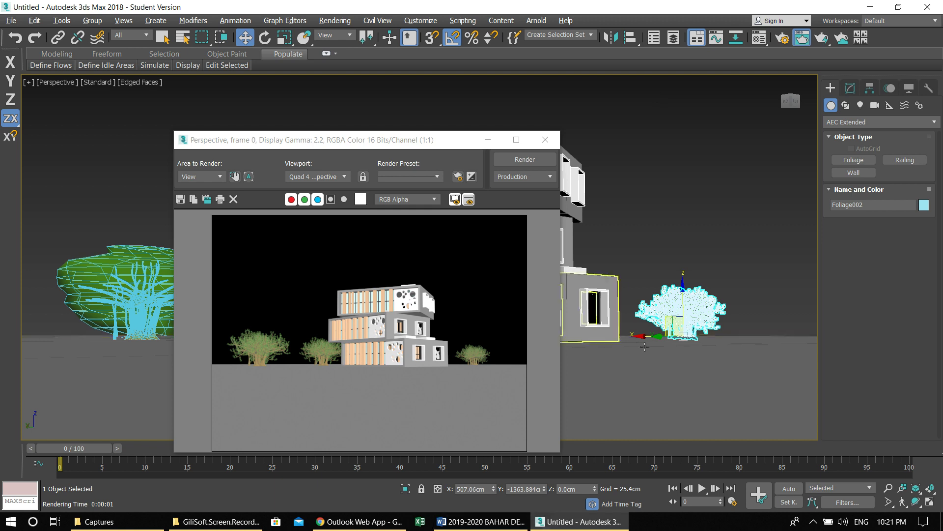
pyautogui.click(549, 148)
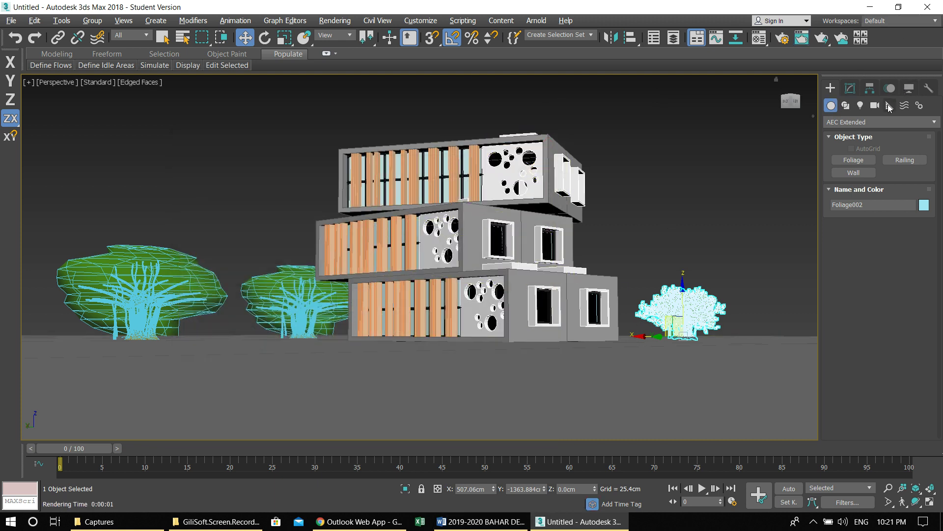
# Create a Daylight system on the ground in front of the building with Logarithmic Exposure Control, and display the viewport in High Quality
pyautogui.click(919, 105)
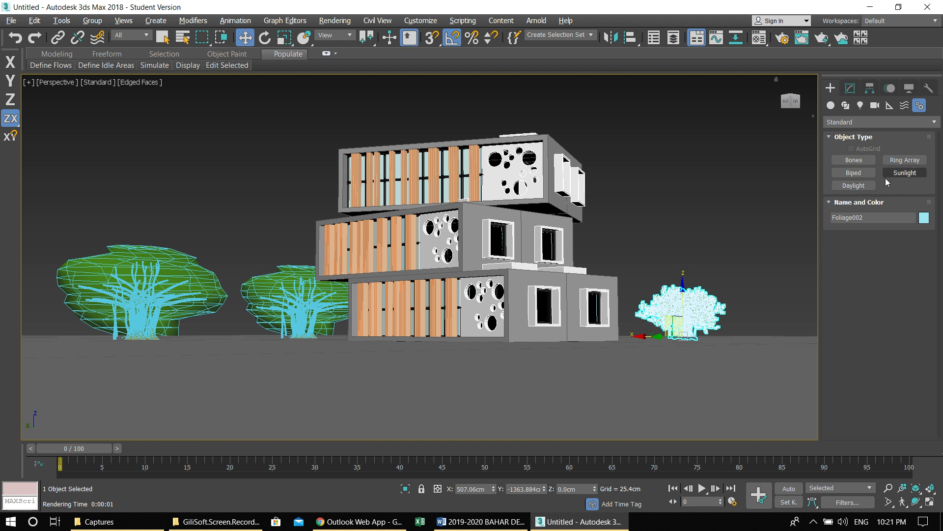
pyautogui.click(861, 187)
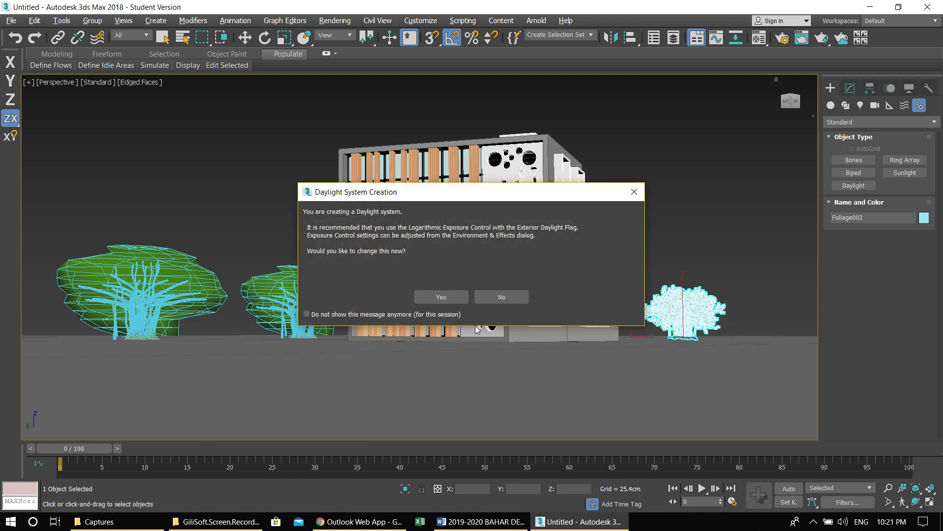
pyautogui.click(454, 303)
pyautogui.moveTo(704, 417); pyautogui.dragTo(707, 403)
pyautogui.click(676, 77)
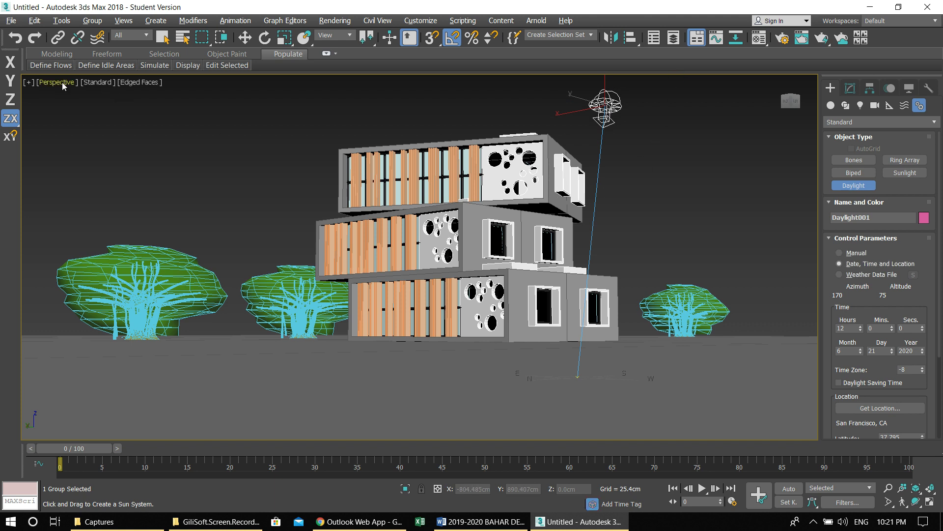
pyautogui.click(87, 82)
pyautogui.click(103, 92)
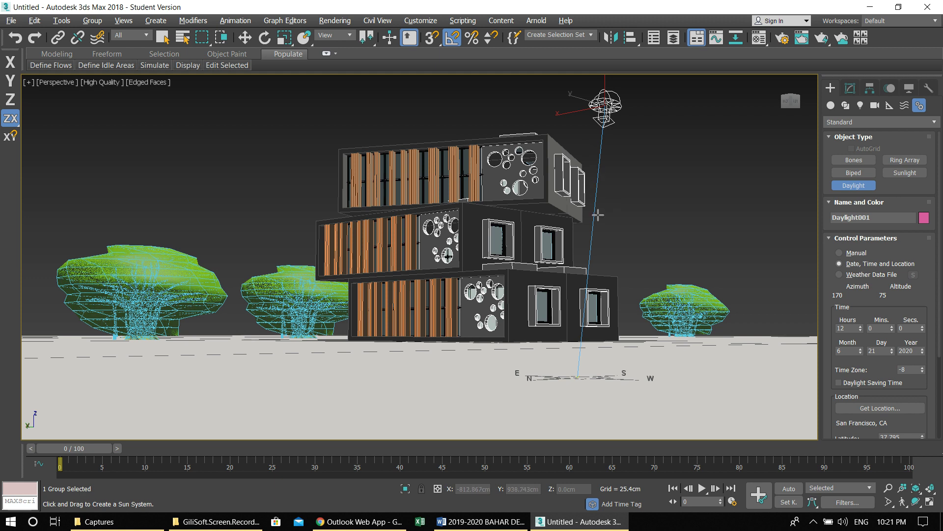
# Set the Daylight position control to Manual and move the sun to about X -815, Y 916 cm
pyautogui.keyDown('alt'); pyautogui.moveTo(596, 231); pyautogui.dragTo(594, 285, button='middle'); pyautogui.keyUp('alt')
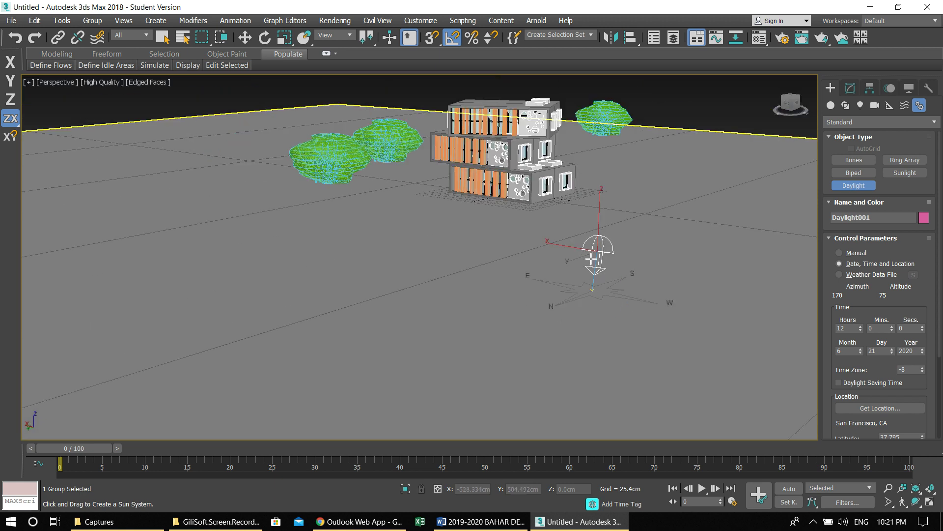
pyautogui.scroll(3, 594, 293)
pyautogui.scroll(-3, 597, 290)
pyautogui.scroll(-3, 470, 252)
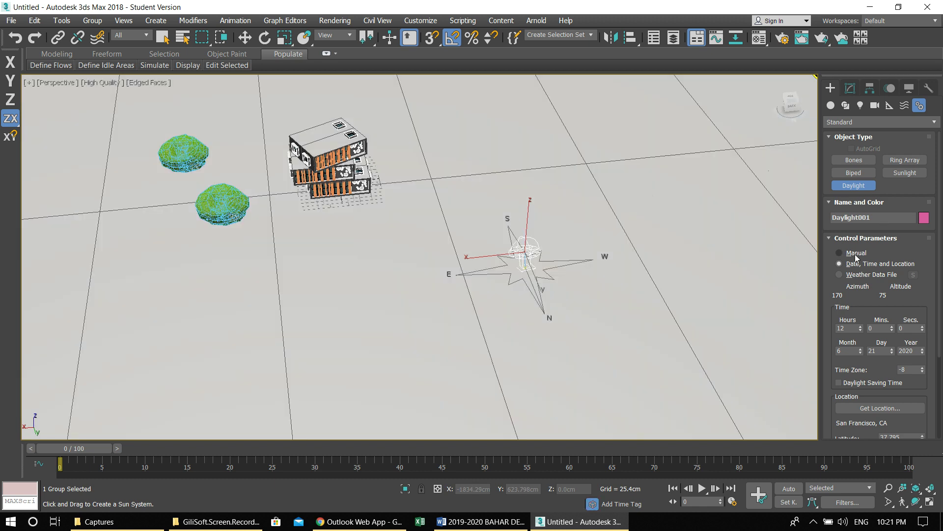
pyautogui.click(856, 253)
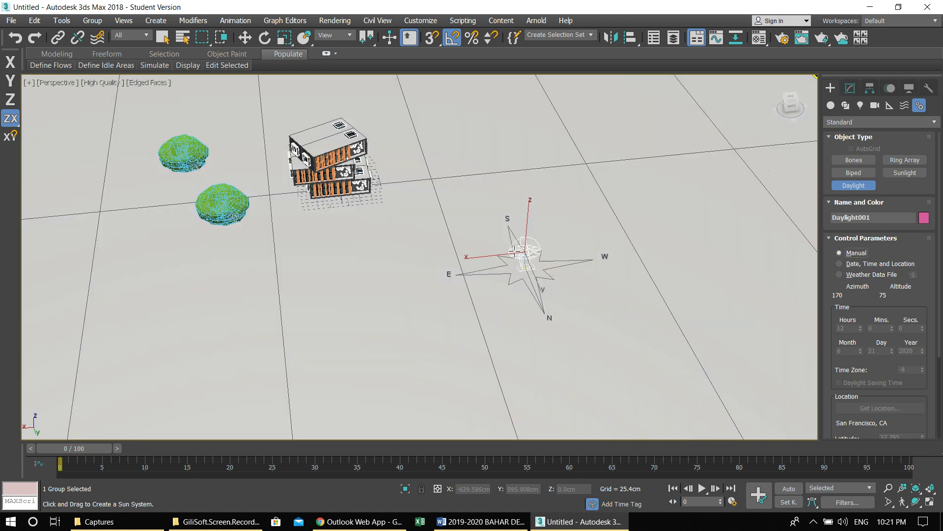
pyautogui.press('w')
pyautogui.moveTo(529, 217); pyautogui.dragTo(478, 166)
pyautogui.hotkey('ctrl', 'z')
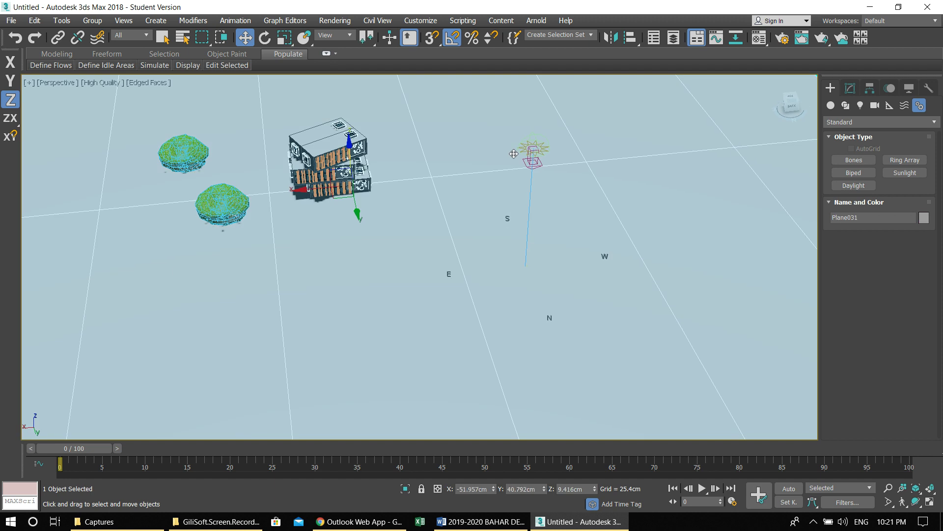
pyautogui.click(545, 141)
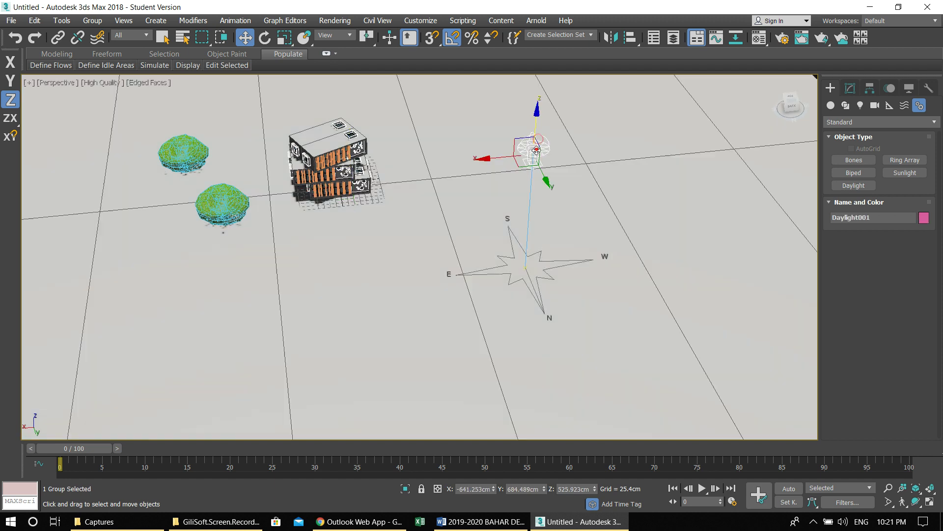
pyautogui.moveTo(485, 159); pyautogui.dragTo(606, 212)
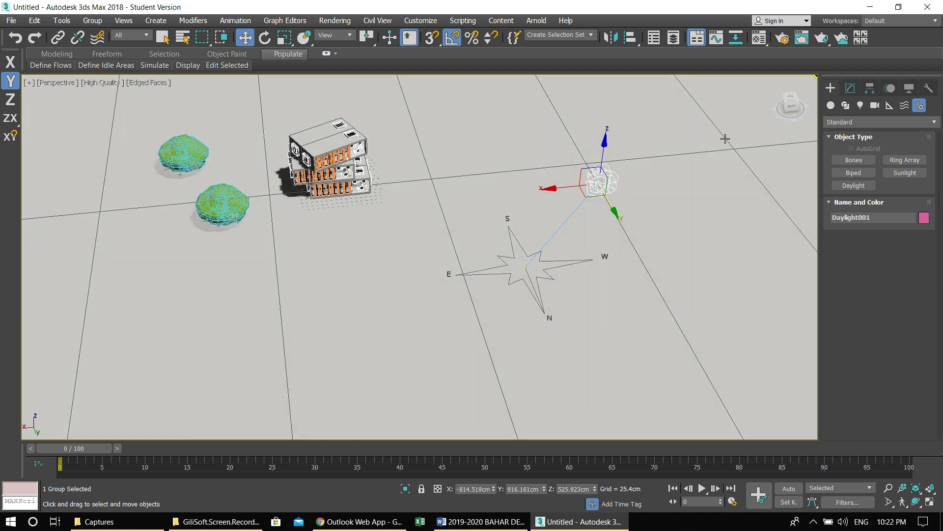
# Set the Daylight's skylight to 10 rays per sample with shadow casting on
pyautogui.click(851, 88)
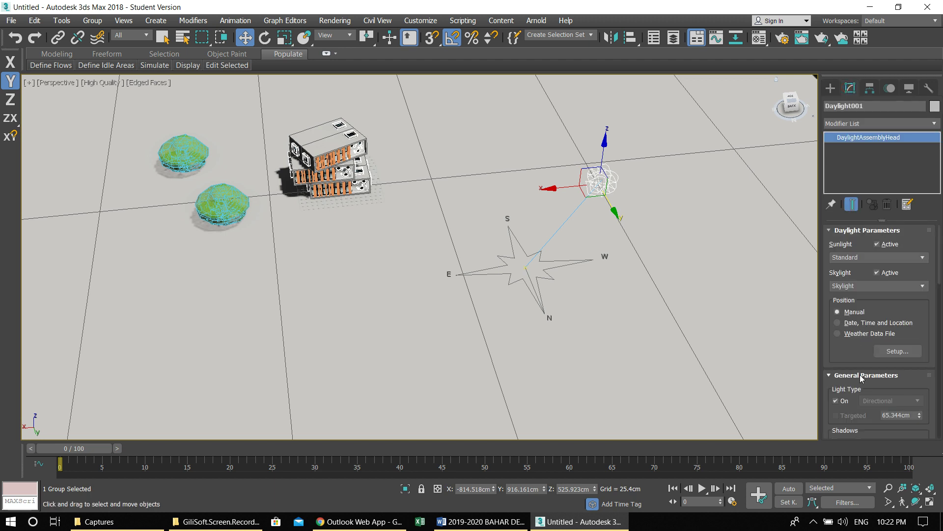
pyautogui.scroll(-10, 846, 361)
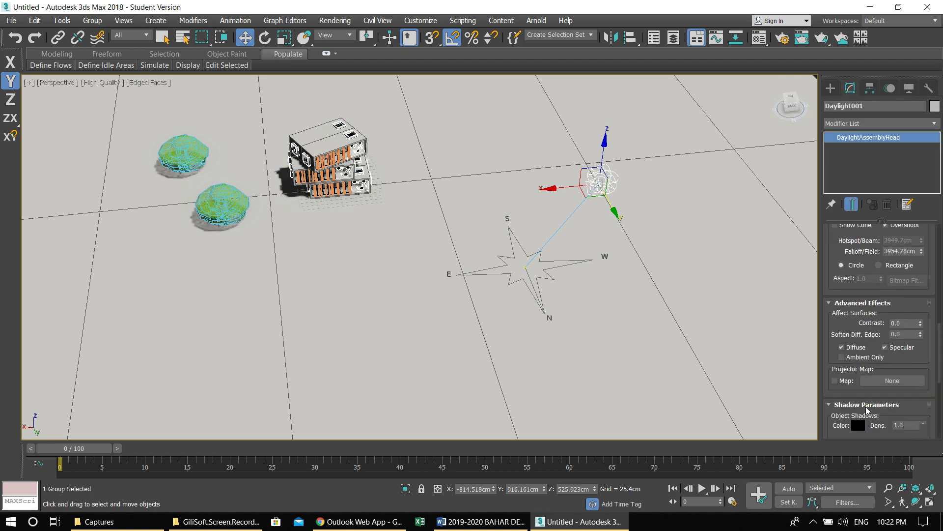
pyautogui.scroll(-8, 866, 410)
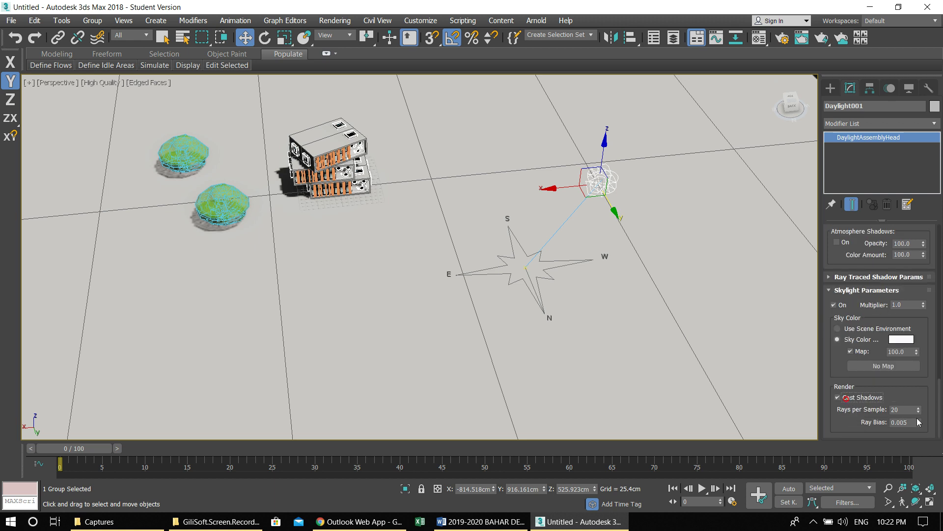
pyautogui.doubleClick(908, 411)
# Frame the building and its trees close up at eye level from the front corner in the Perspective view
pyautogui.moveTo(629, 272); pyautogui.dragTo(575, 295, button='middle')
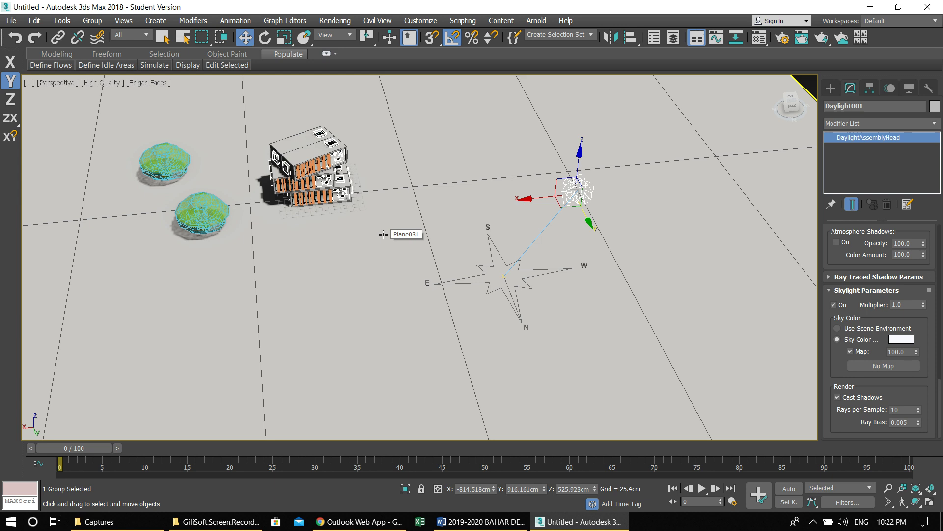
pyautogui.keyDown('alt'); pyautogui.moveTo(398, 262); pyautogui.dragTo(401, 232, button='middle'); pyautogui.keyUp('alt')
pyautogui.scroll(6, 401, 232)
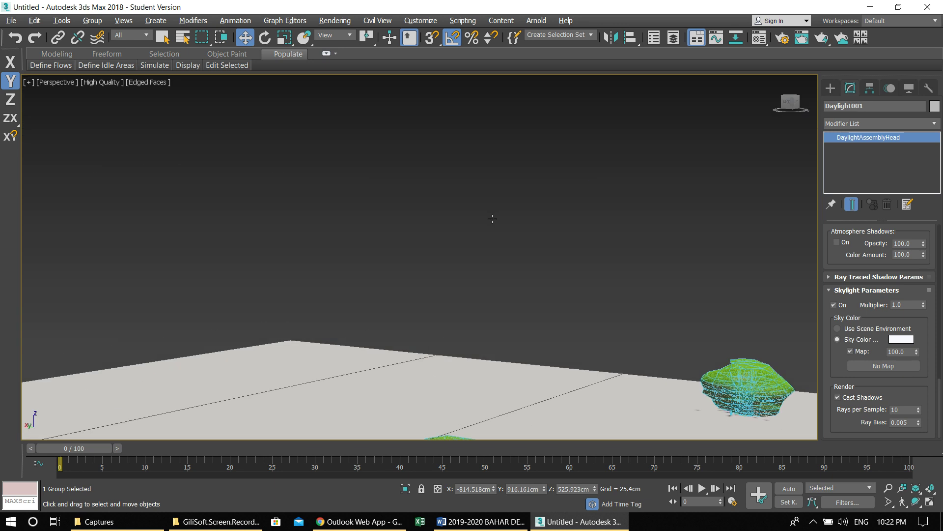
pyautogui.moveTo(492, 218); pyautogui.dragTo(558, 305, button='middle')
pyautogui.keyDown('alt'); pyautogui.moveTo(606, 347); pyautogui.dragTo(501, 350, button='middle'); pyautogui.keyUp('alt')
pyautogui.keyDown('alt'); pyautogui.moveTo(452, 314); pyautogui.dragTo(452, 295, button='middle'); pyautogui.keyUp('alt')
pyautogui.scroll(3, 421, 333)
pyautogui.scroll(-10, 483, 348)
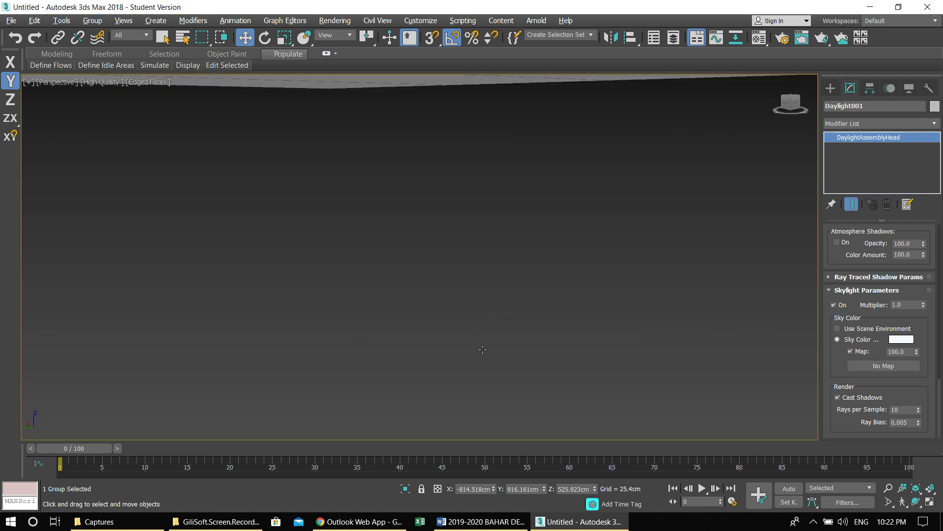
pyautogui.scroll(10, 505, 274)
pyautogui.moveTo(505, 273); pyautogui.dragTo(453, 203, button='middle')
pyautogui.scroll(6, 453, 203)
pyautogui.scroll(-5, 455, 196)
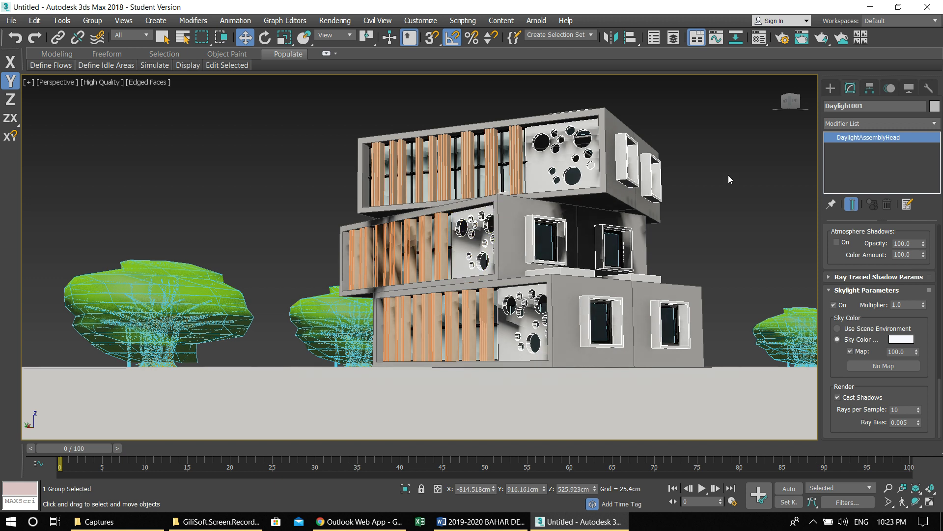
# Start a test render of the eye-level Perspective view, cancel it partway and close the rendered image
pyautogui.hotkey('shift', 'q')
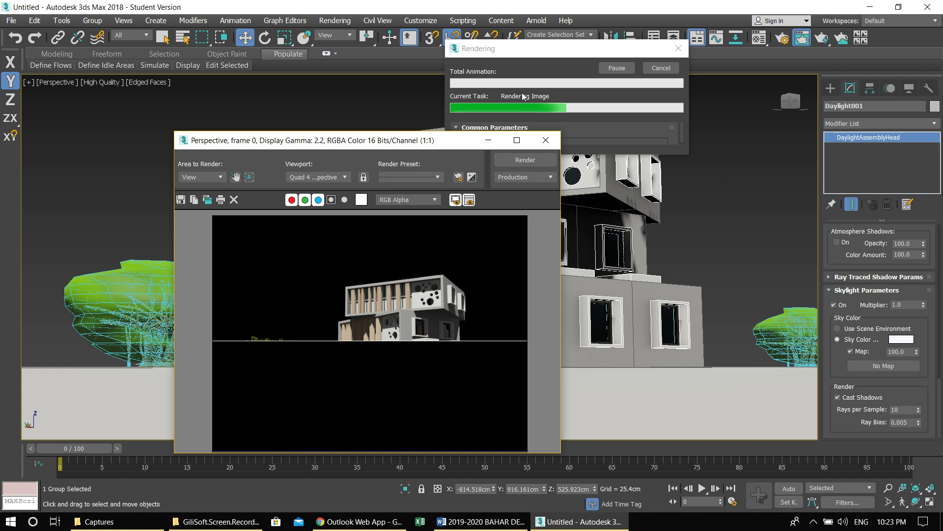
pyautogui.click(618, 68)
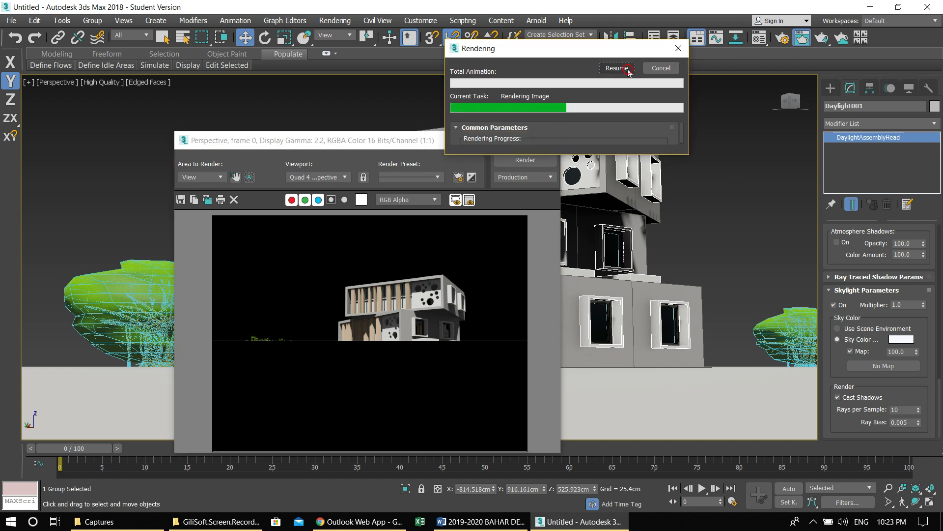
pyautogui.click(661, 68)
pyautogui.click(540, 142)
# Save the scene as cw_2 in the scenes folder
pyautogui.click(10, 20)
pyautogui.click(52, 122)
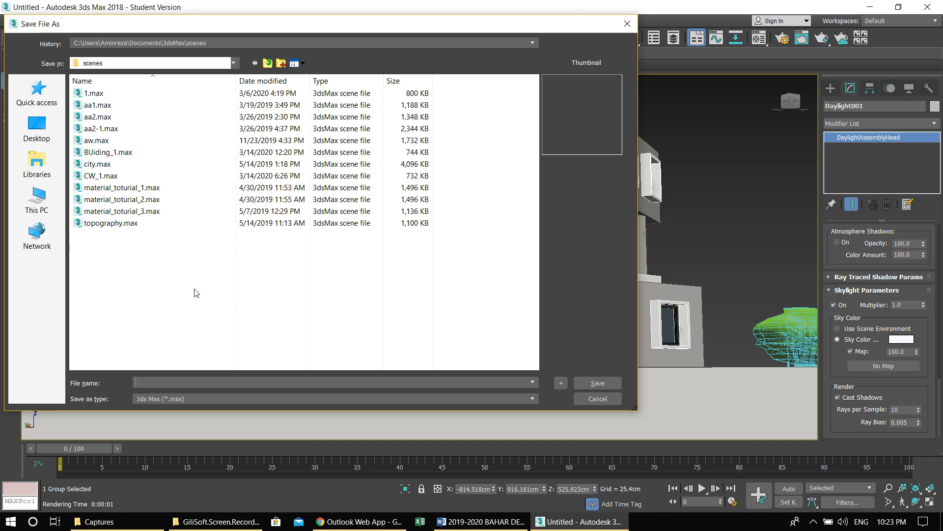
pyautogui.write('cw')
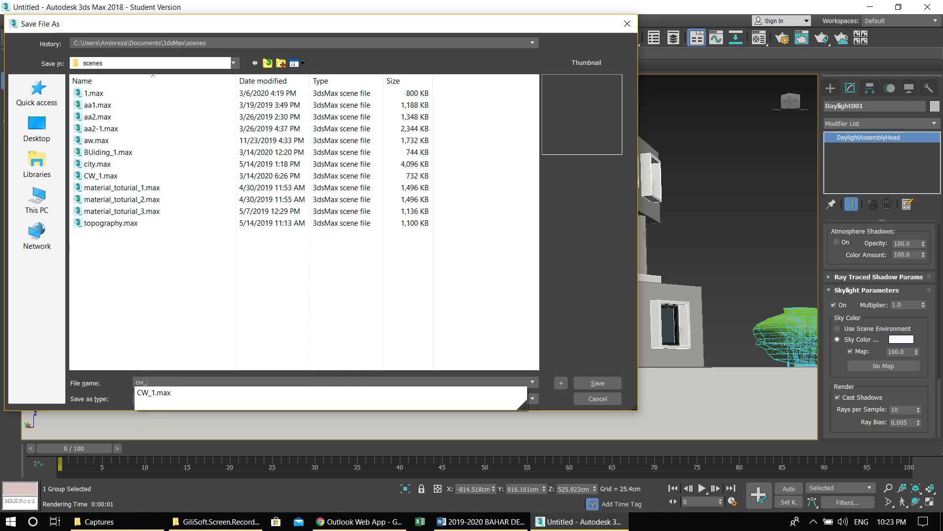
pyautogui.write('_2')
pyautogui.press('Return')
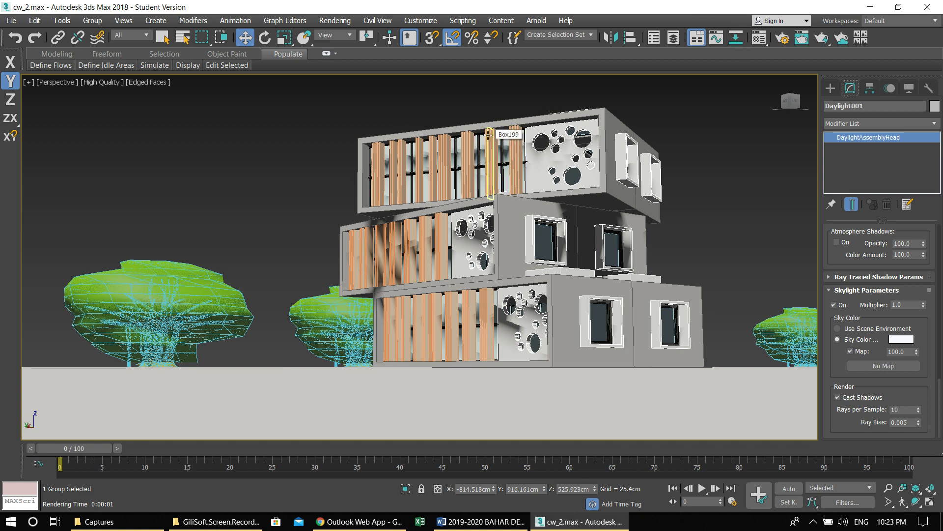
pyautogui.press('8')
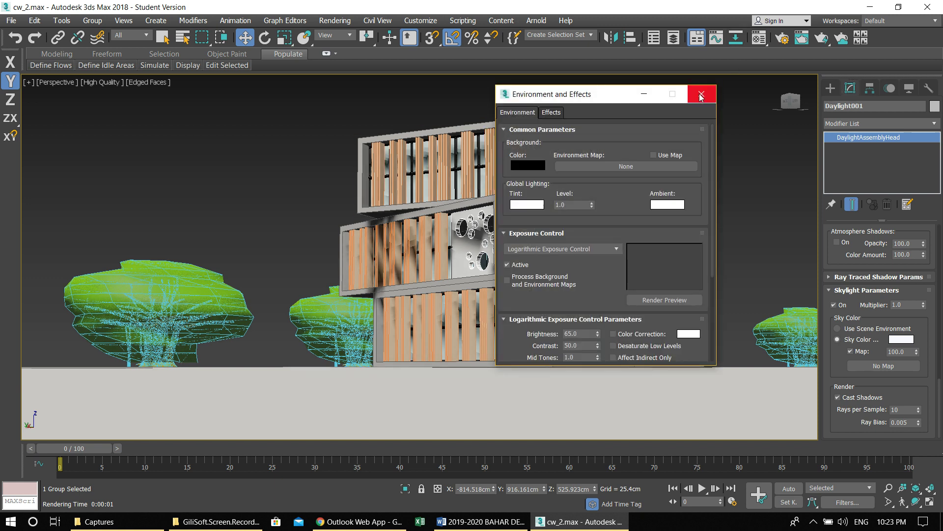
pyautogui.click(700, 93)
pyautogui.click(335, 20)
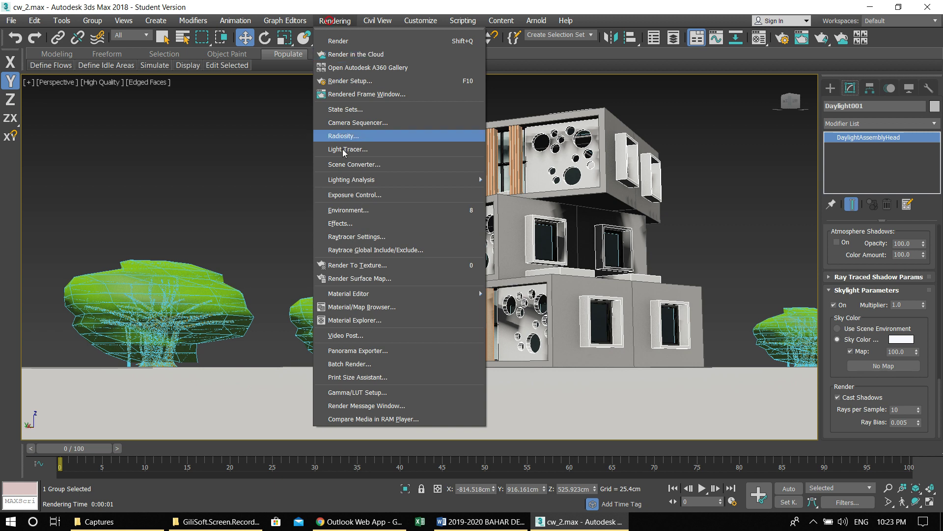
pyautogui.click(356, 217)
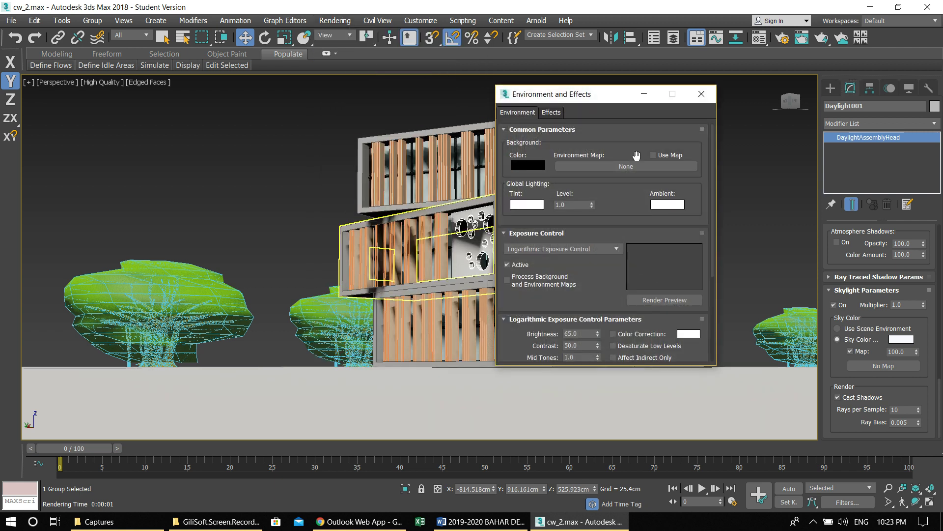
pyautogui.click(694, 91)
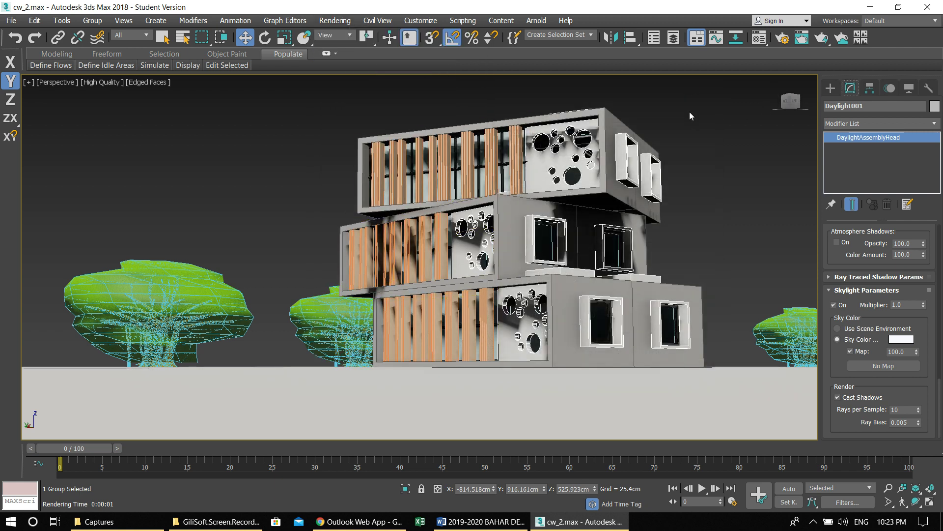
# Set the environment background colour to a very pale lavender with red 239, green 235 and blue 253
pyautogui.press('8')
pyautogui.click(538, 166)
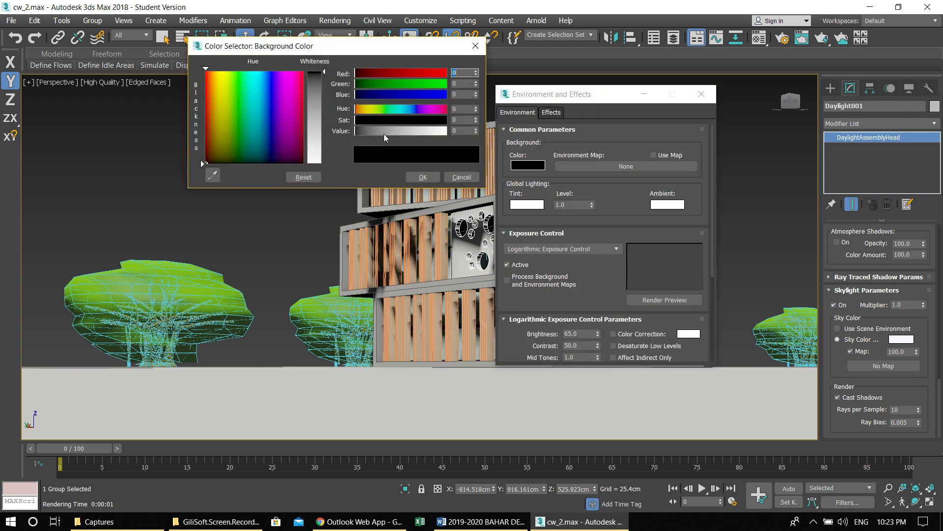
pyautogui.moveTo(385, 132); pyautogui.dragTo(447, 132)
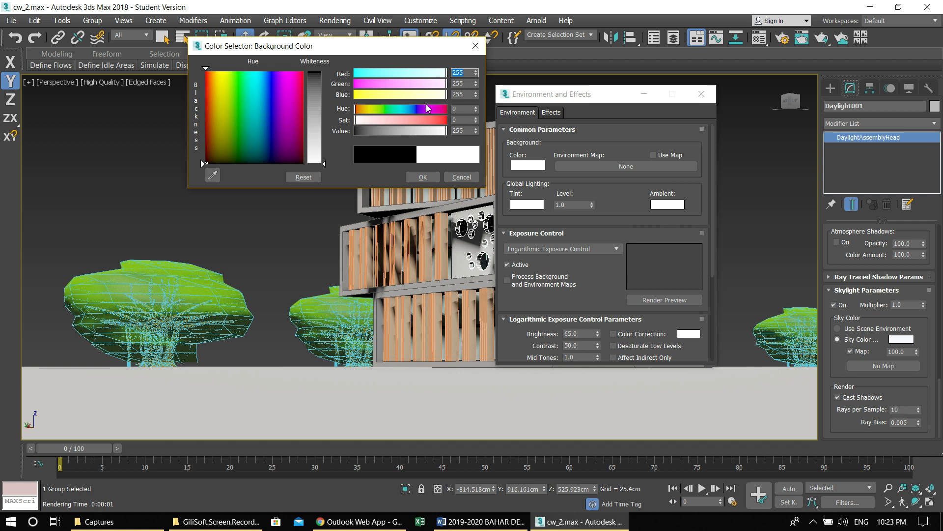
pyautogui.moveTo(445, 74); pyautogui.dragTo(441, 74)
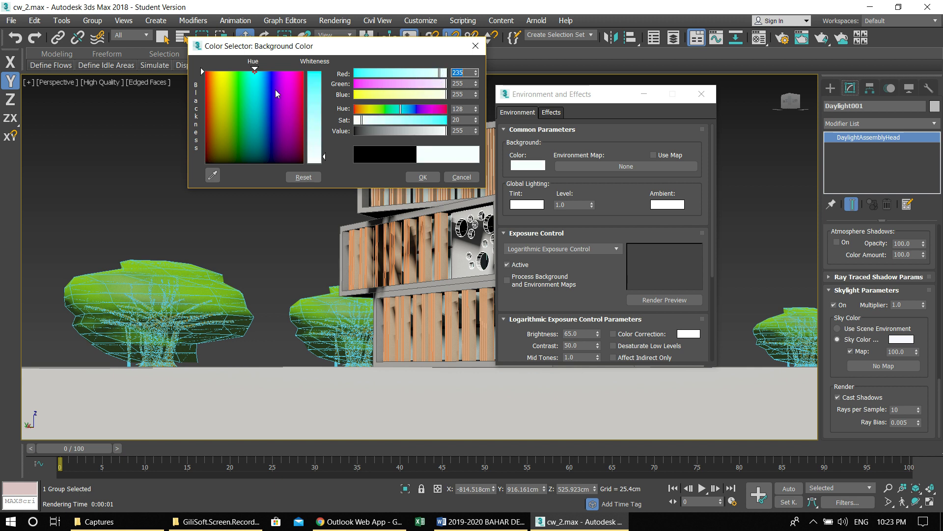
pyautogui.click(259, 76)
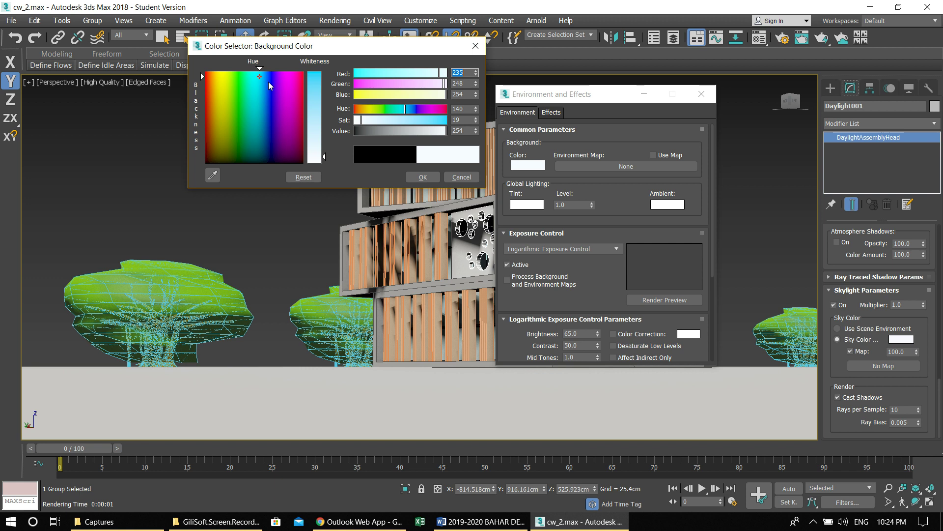
pyautogui.click(272, 81)
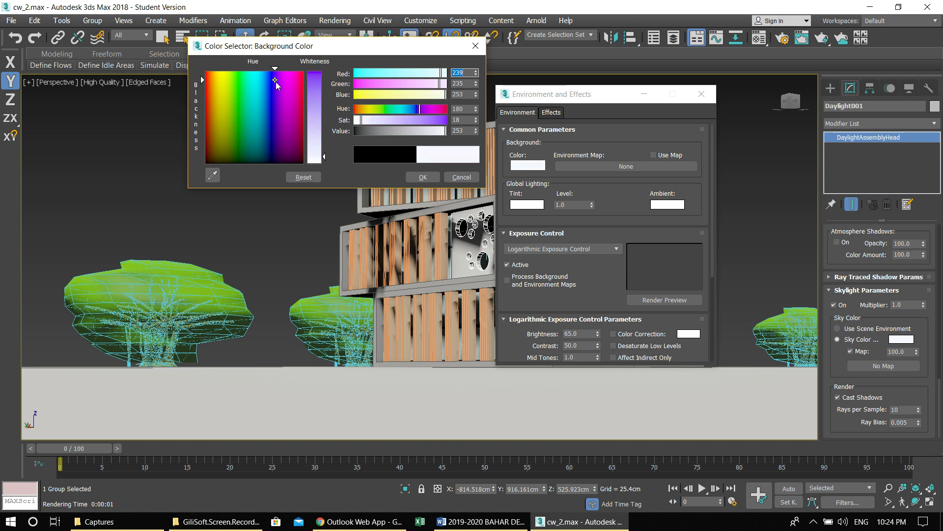
pyautogui.click(422, 178)
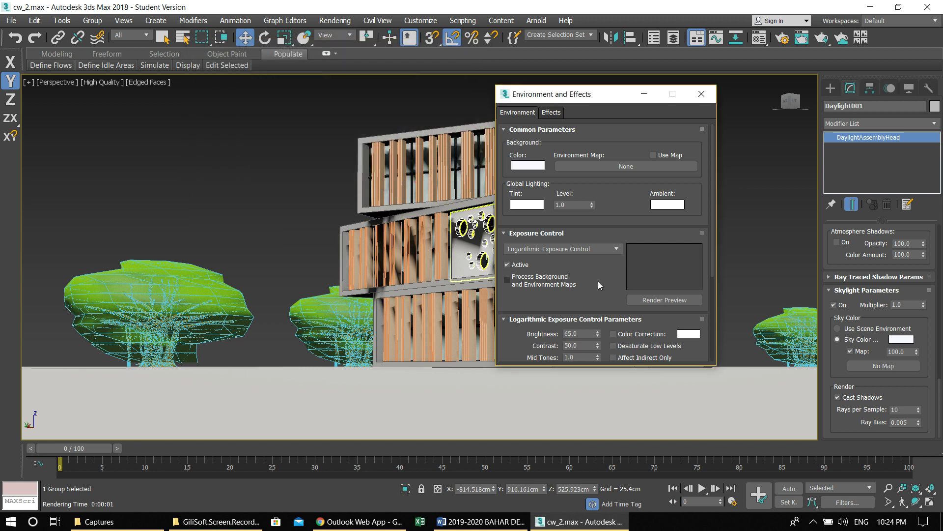
# Switch the exposure control to Automatic Exposure Control, minimise the environment settings and render the eye-level Perspective view
pyautogui.click(542, 249)
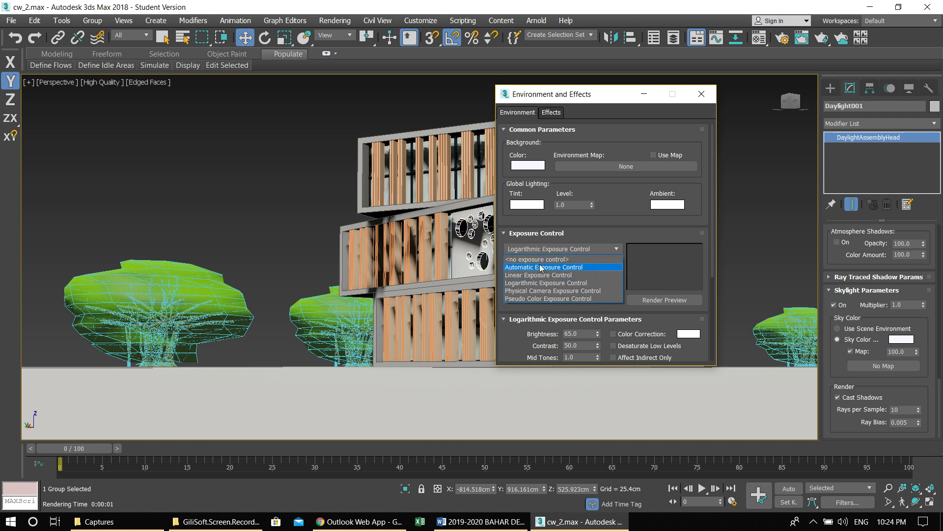
pyautogui.click(542, 268)
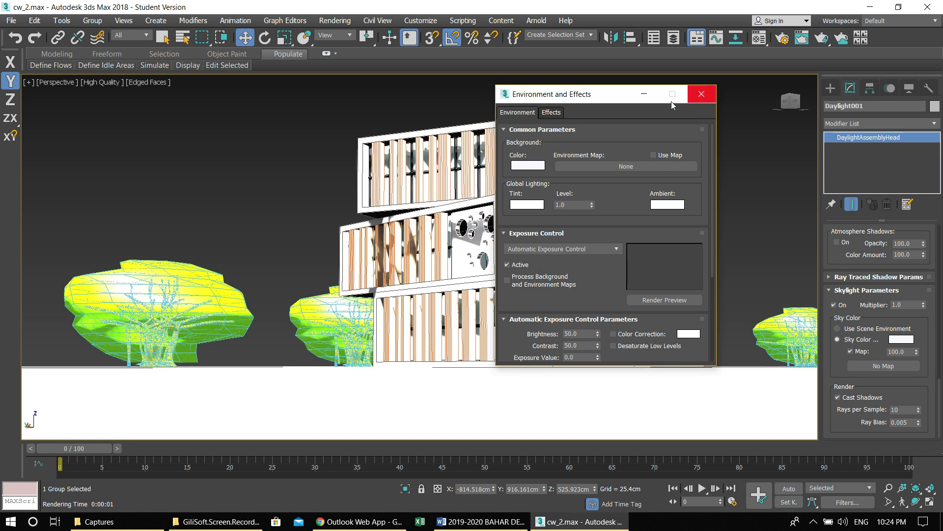
pyautogui.click(644, 93)
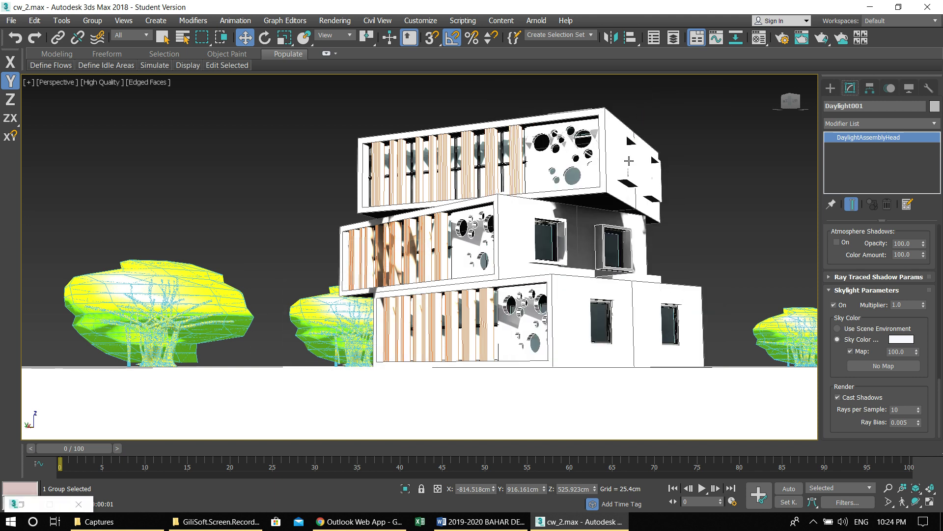
pyautogui.hotkey('shift', 'q')
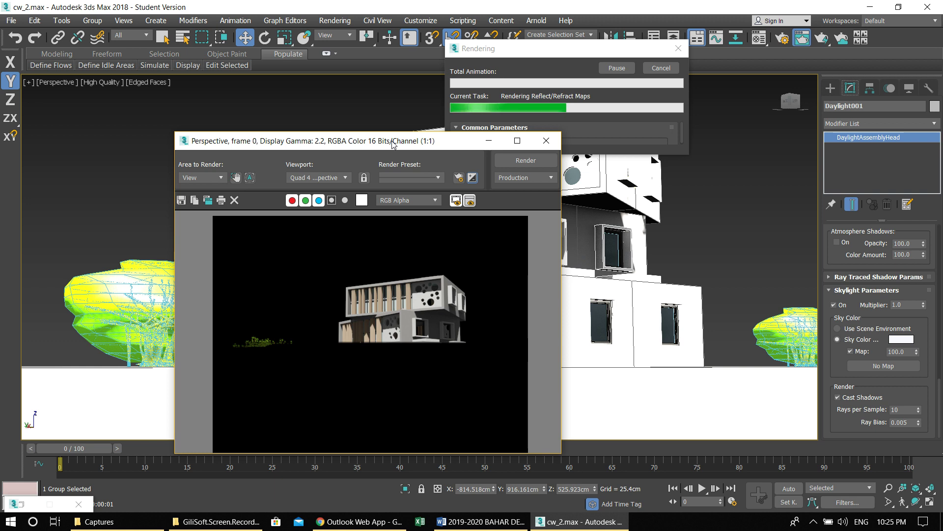
pyautogui.click(475, 64)
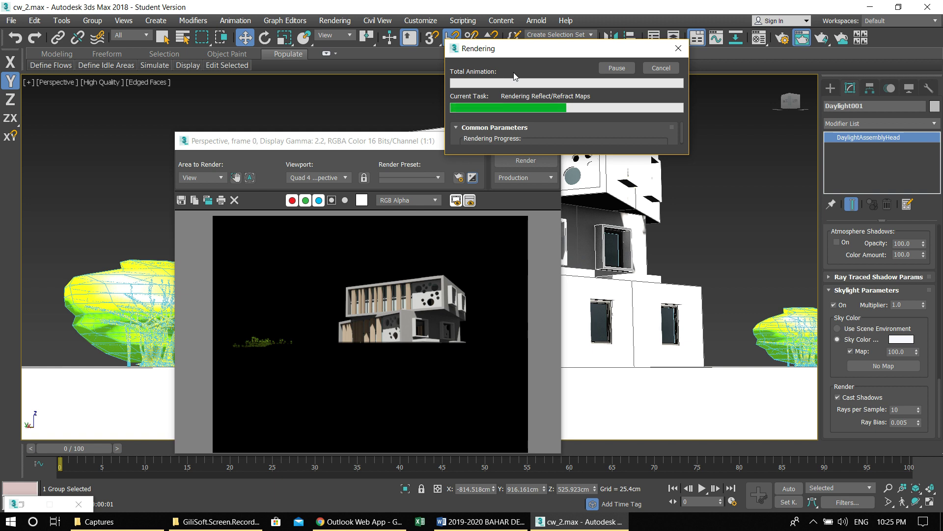
pyautogui.click(813, 521)
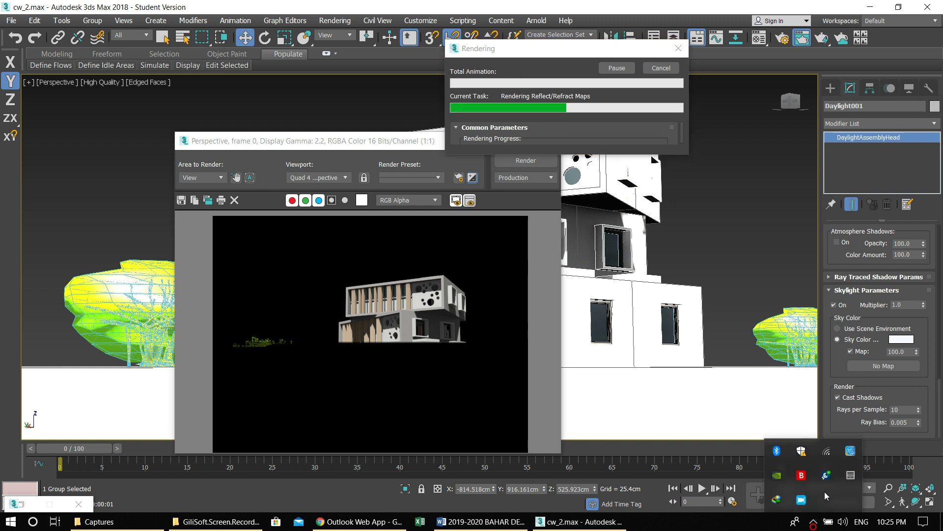
pyautogui.click(797, 498)
pyautogui.click(435, 330)
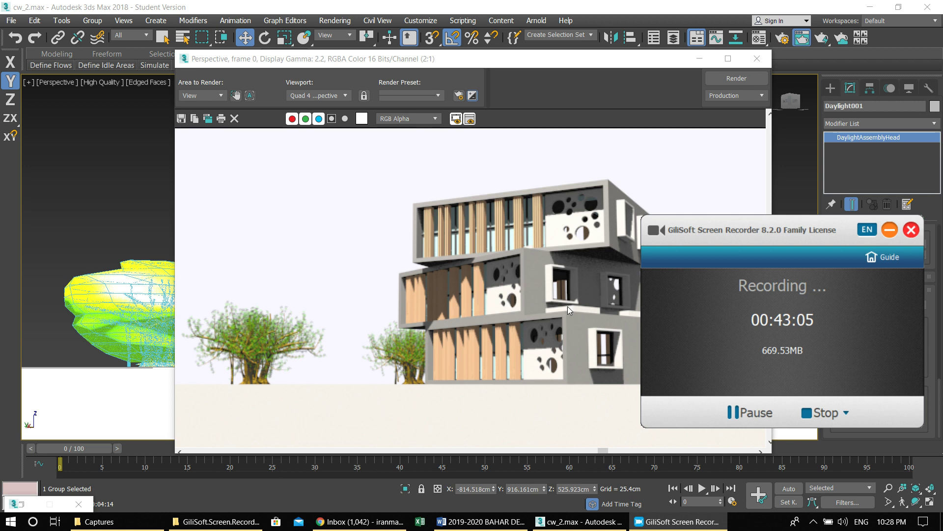
pyautogui.moveTo(700, 228); pyautogui.dragTo(733, 89)
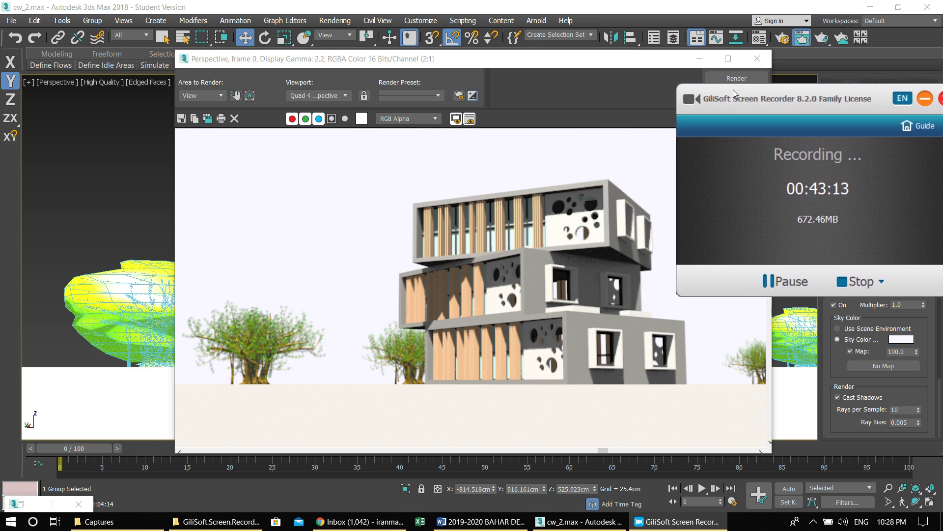